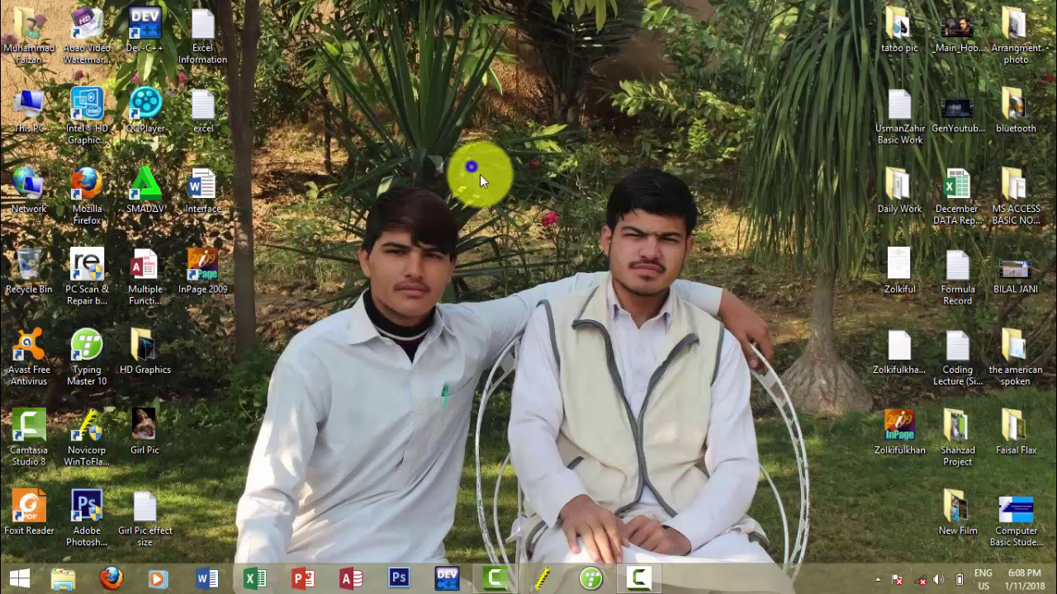
Step: Refresh the desktop, then launch Excel with a new blank workbook
{"action": "right_click", "coordinate": [472, 169]}
{"action": "left_click", "coordinate": [506, 212]}
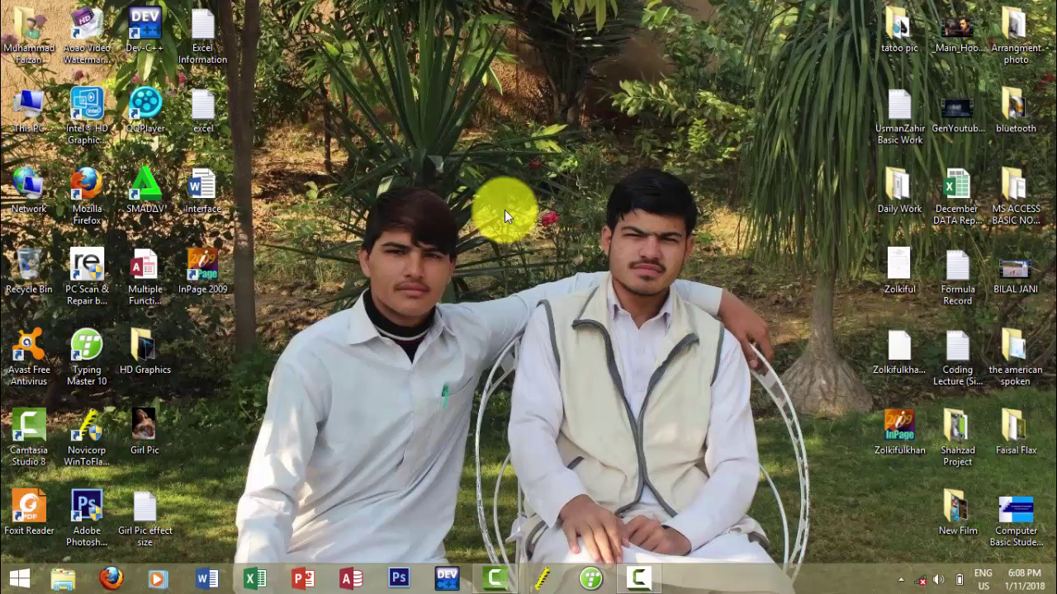
{"action": "left_click", "coordinate": [256, 577]}
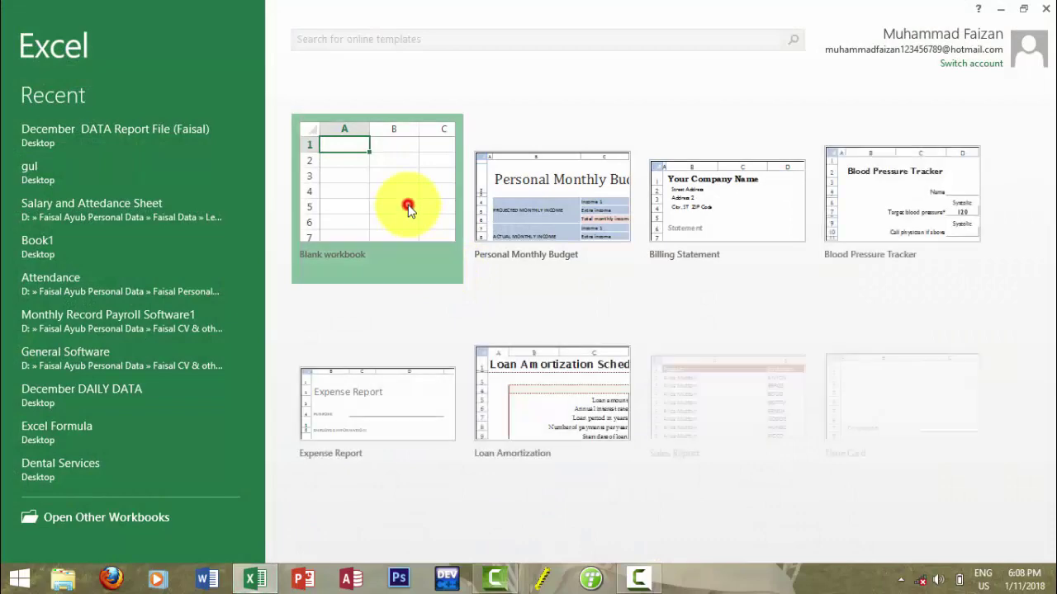
{"action": "left_click", "coordinate": [407, 206]}
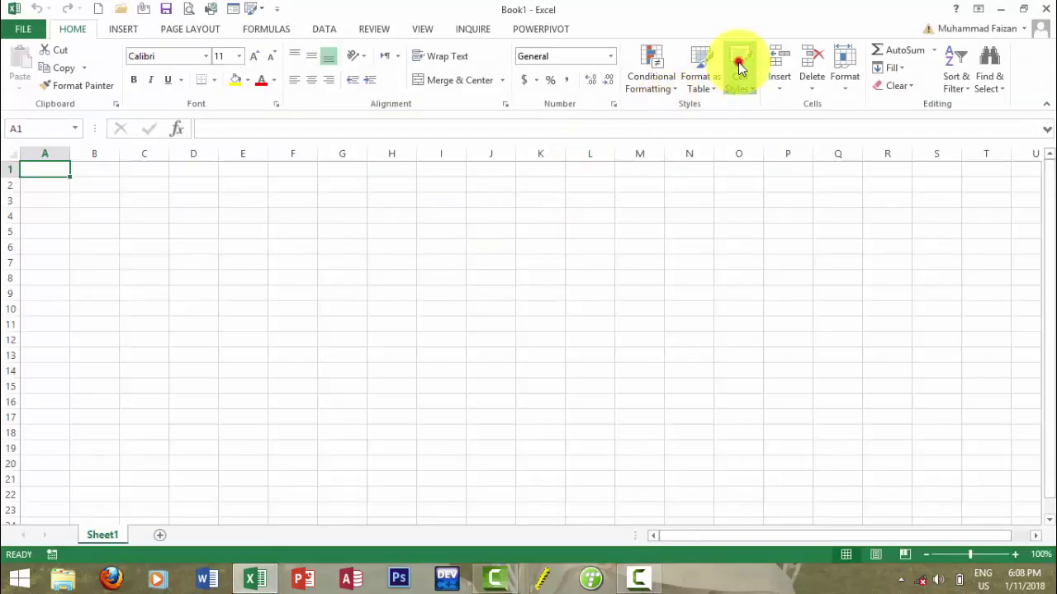
Step: Look over the cell styles gallery, then zoom Sheet1 in to 140%
{"action": "left_click", "coordinate": [738, 68]}
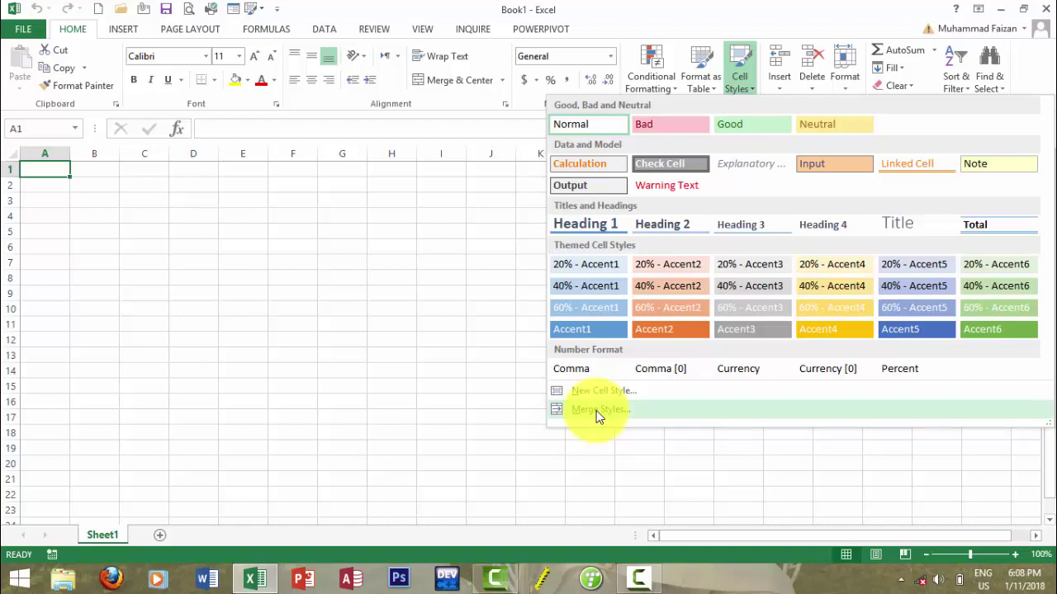
{"action": "left_click", "coordinate": [158, 262]}
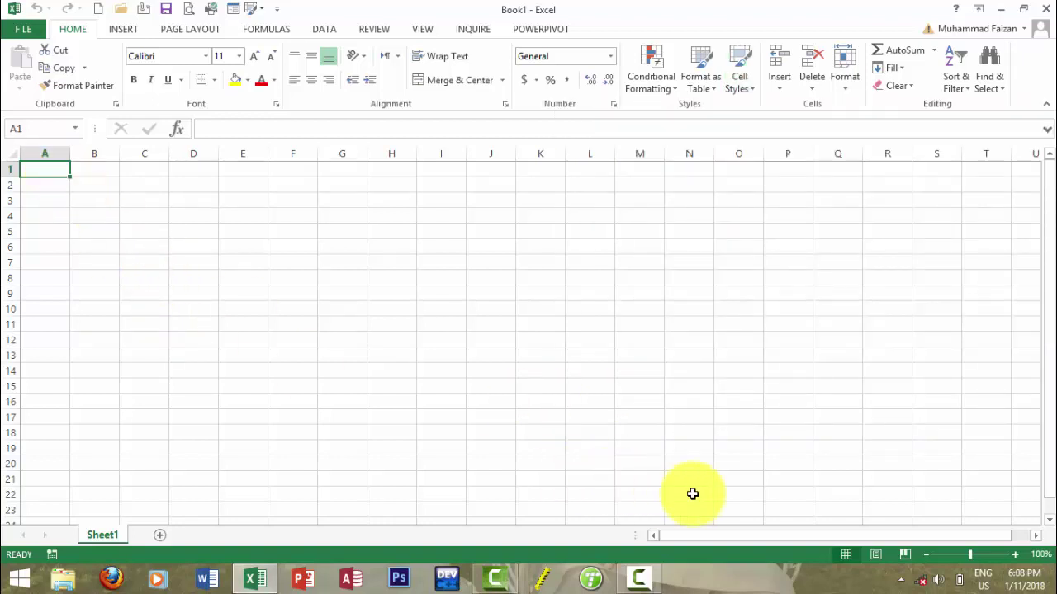
{"action": "left_click_drag", "start_coordinate": [990, 537], "coordinate": [1008, 537]}
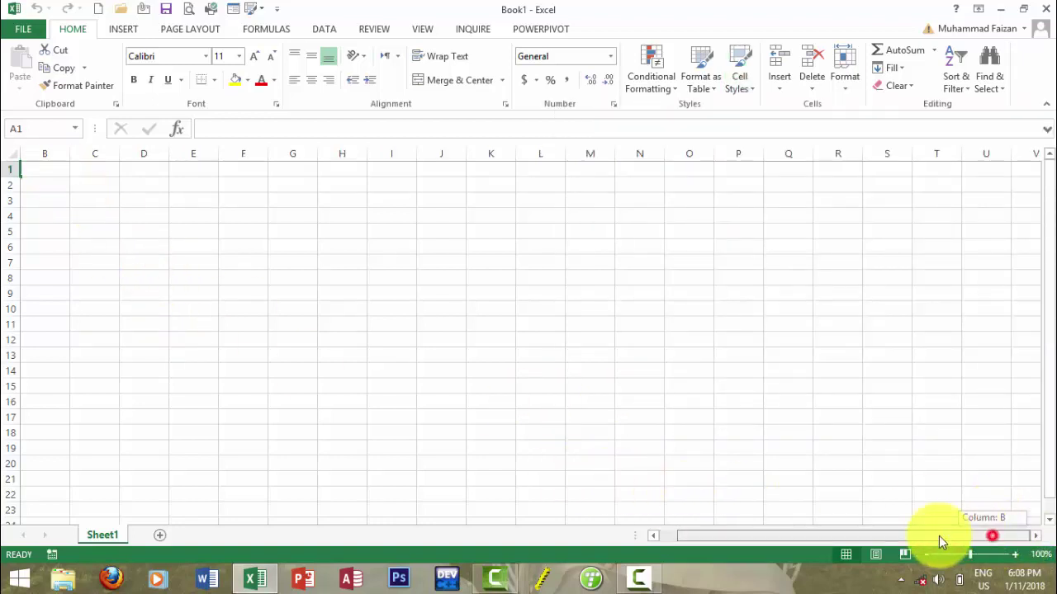
{"action": "left_click_drag", "start_coordinate": [939, 535], "coordinate": [991, 538]}
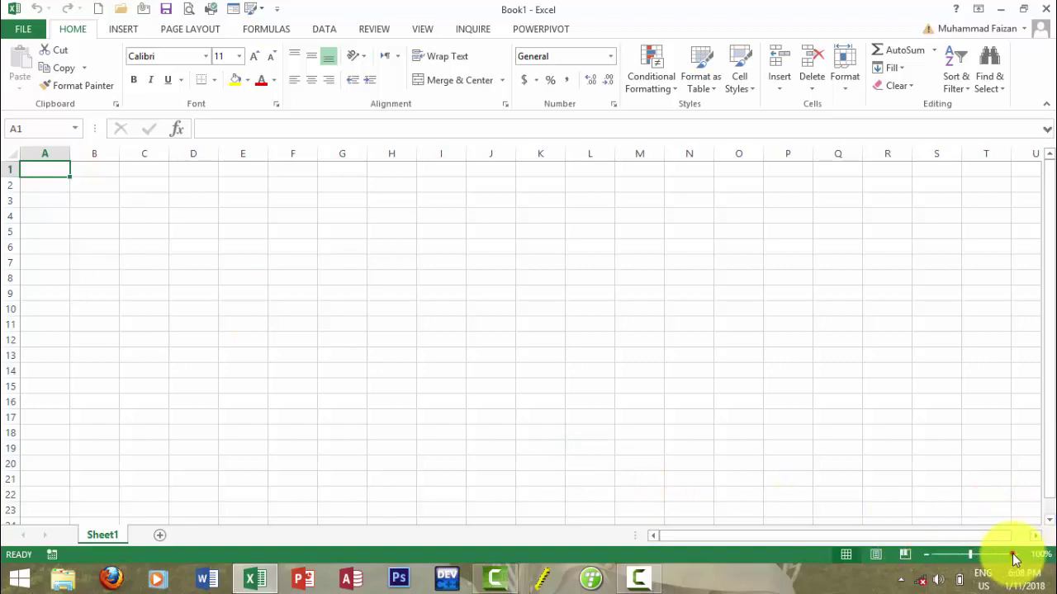
{"action": "left_click", "coordinate": [1014, 554]}
{"action": "left_click", "coordinate": [1015, 555]}
{"action": "left_click", "coordinate": [1014, 555]}
{"action": "left_click", "coordinate": [1015, 554]}
{"action": "left_click", "coordinate": [219, 246]}
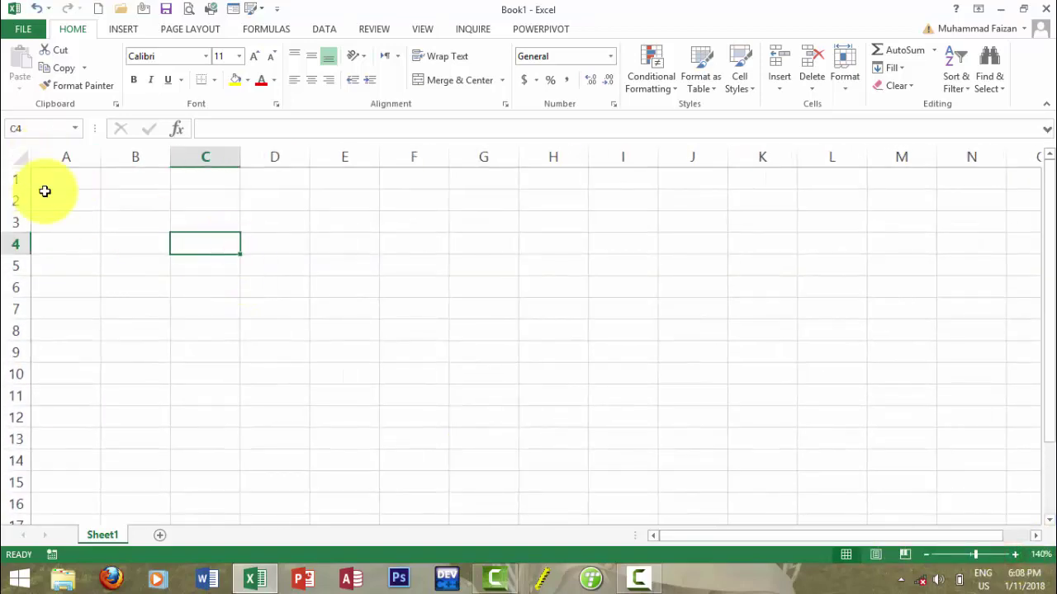
Step: Select A1:F9 and begin a New Cell Style from the Cell Styles gallery
{"action": "left_click_drag", "start_coordinate": [44, 180], "coordinate": [401, 349]}
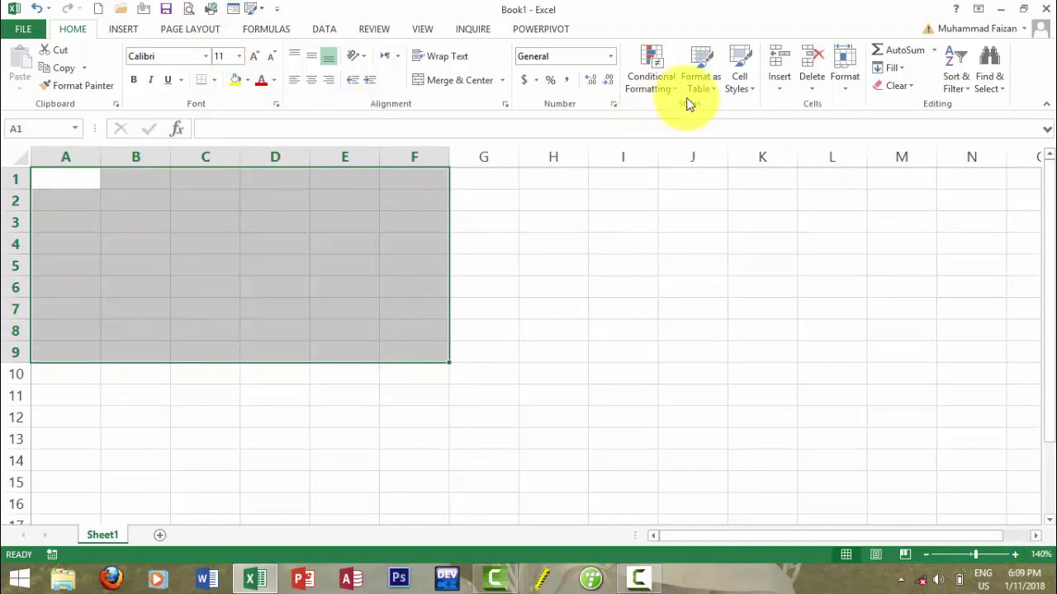
{"action": "left_click", "coordinate": [739, 74]}
{"action": "left_click", "coordinate": [586, 397]}
{"action": "type", "text": "Amir"}
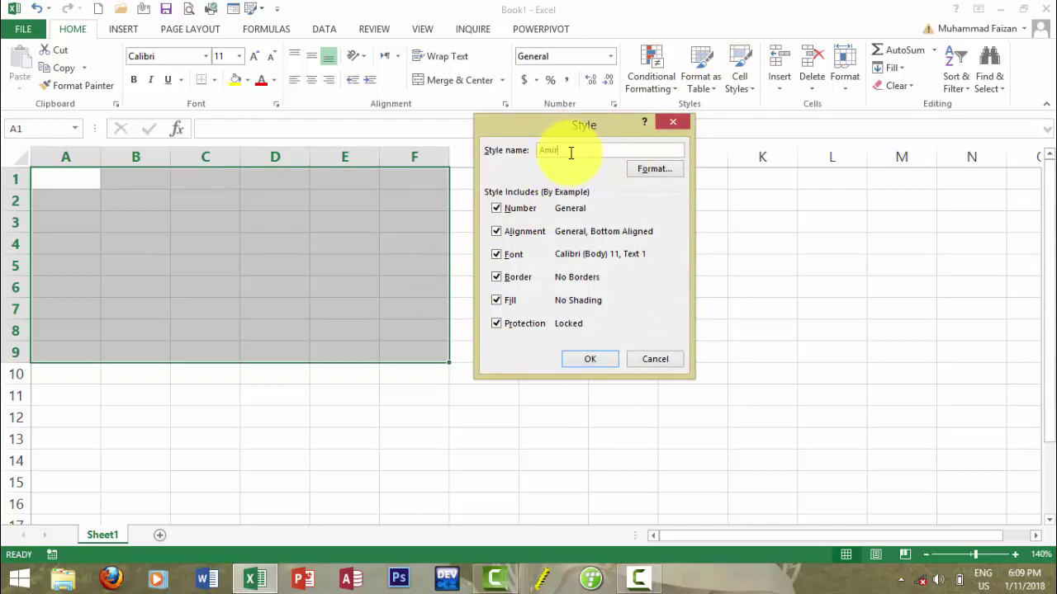
Step: Set the new style's font to Algerian Bold
{"action": "left_click", "coordinate": [643, 169]}
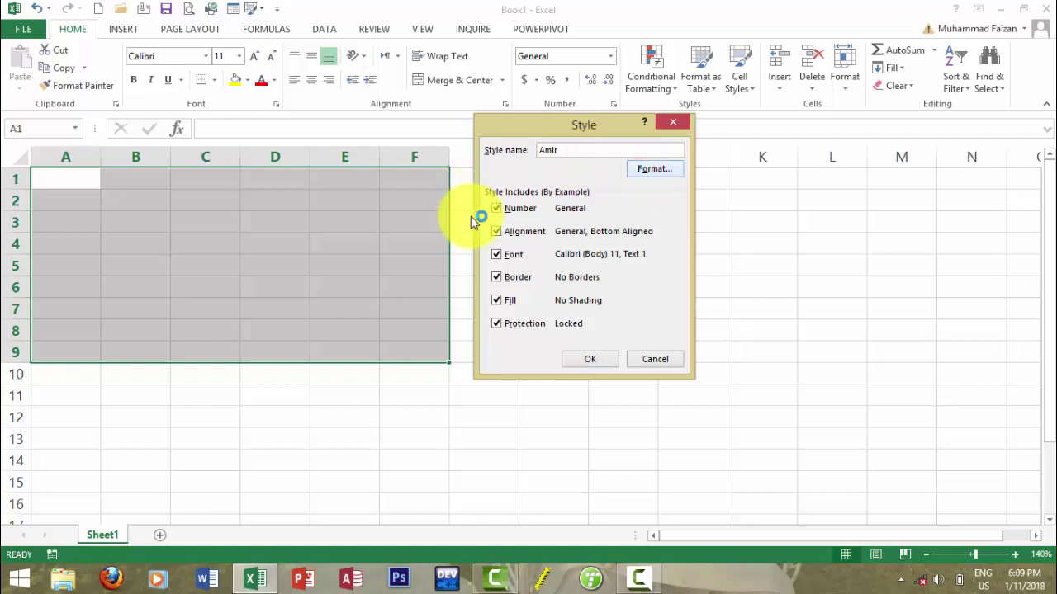
{"action": "left_click", "coordinate": [507, 103]}
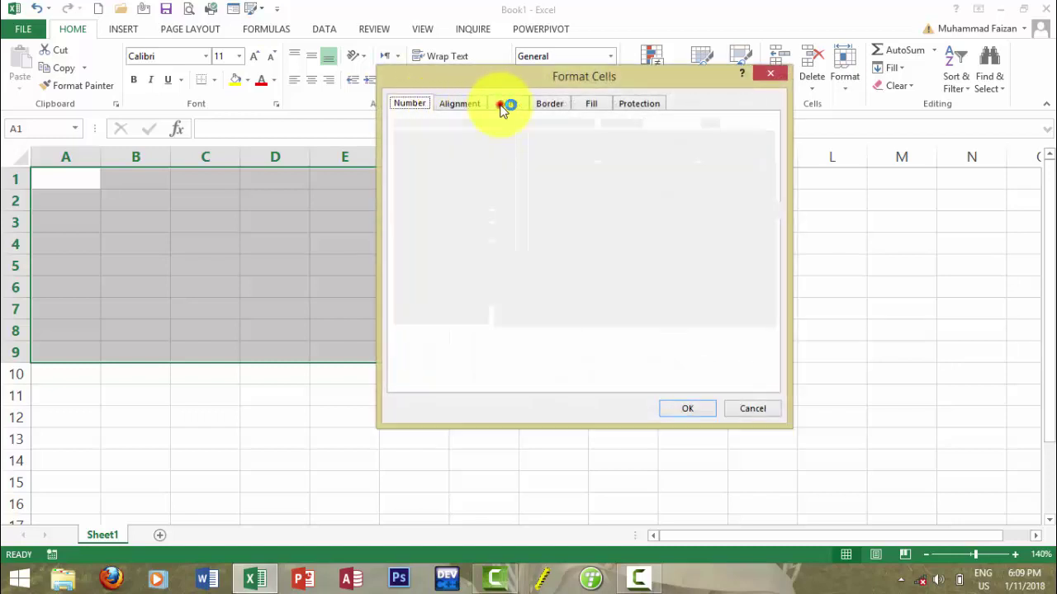
{"action": "left_click", "coordinate": [423, 202]}
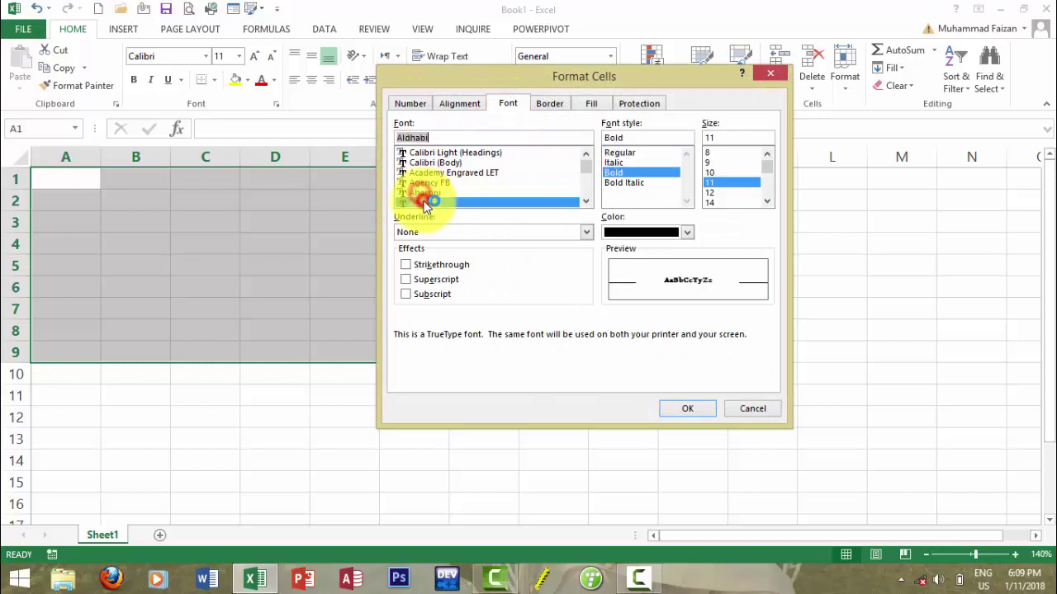
{"action": "left_click", "coordinate": [421, 192]}
{"action": "left_click", "coordinate": [424, 203]}
{"action": "left_click", "coordinate": [424, 182]}
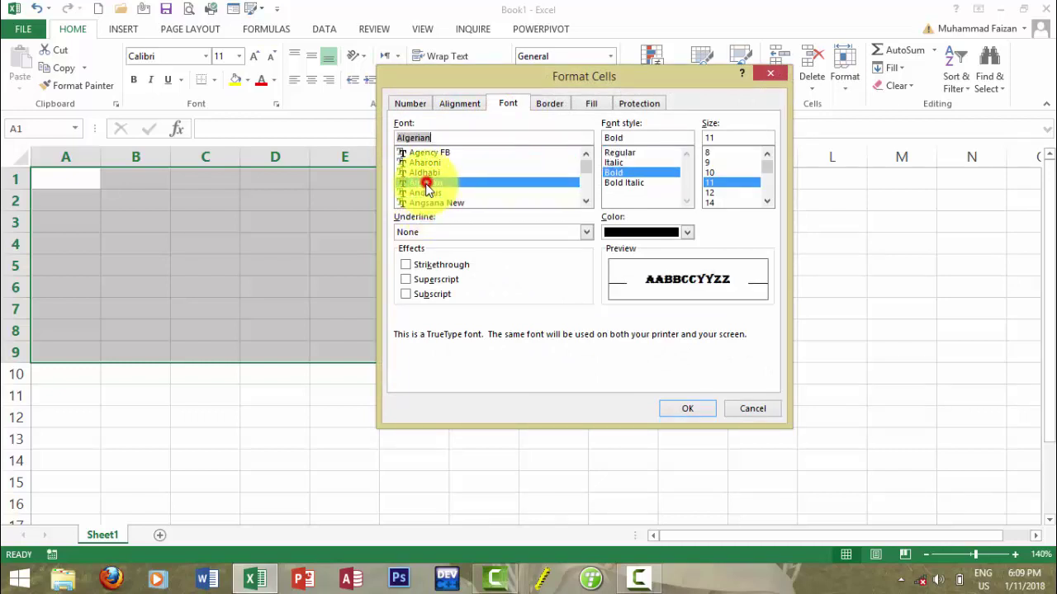
{"action": "left_click", "coordinate": [426, 192]}
{"action": "left_click", "coordinate": [425, 172]}
{"action": "left_click", "coordinate": [424, 182]}
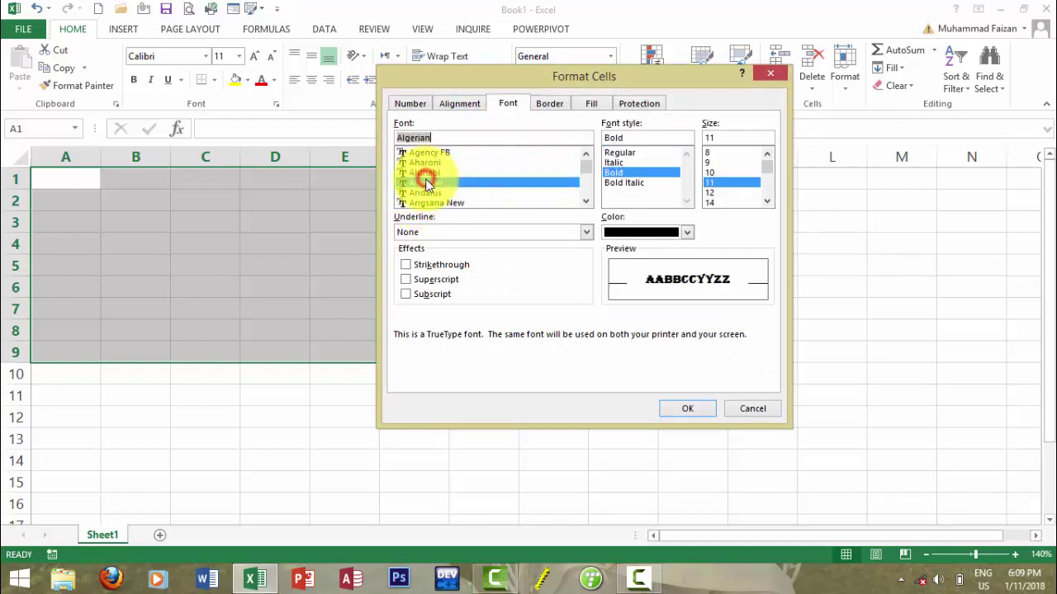
Step: Give the style a thick outline border and red fill, then save it
{"action": "left_click", "coordinate": [549, 103]}
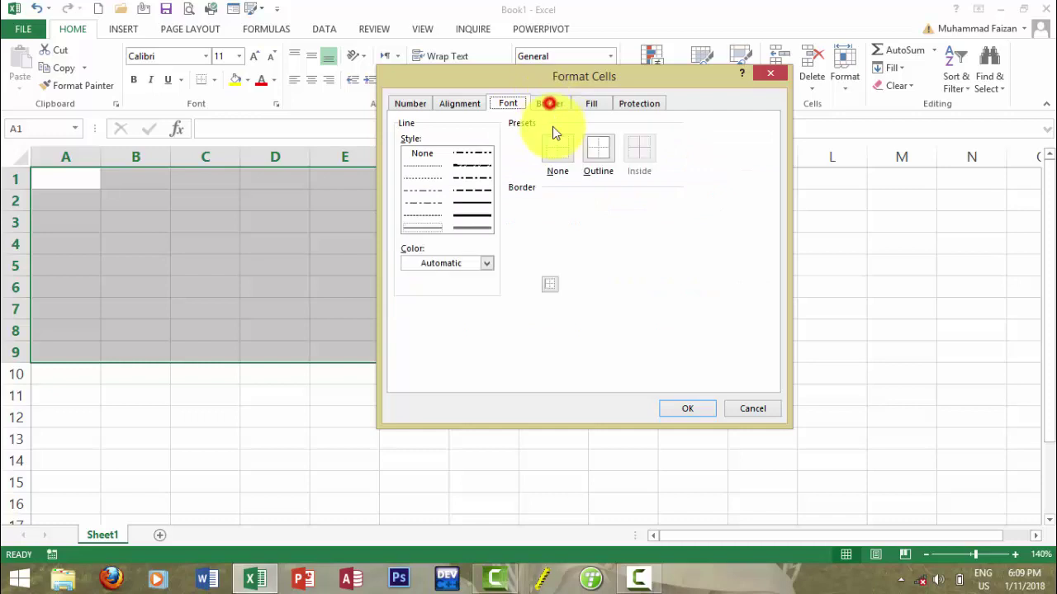
{"action": "left_click", "coordinate": [467, 216]}
{"action": "left_click", "coordinate": [595, 150]}
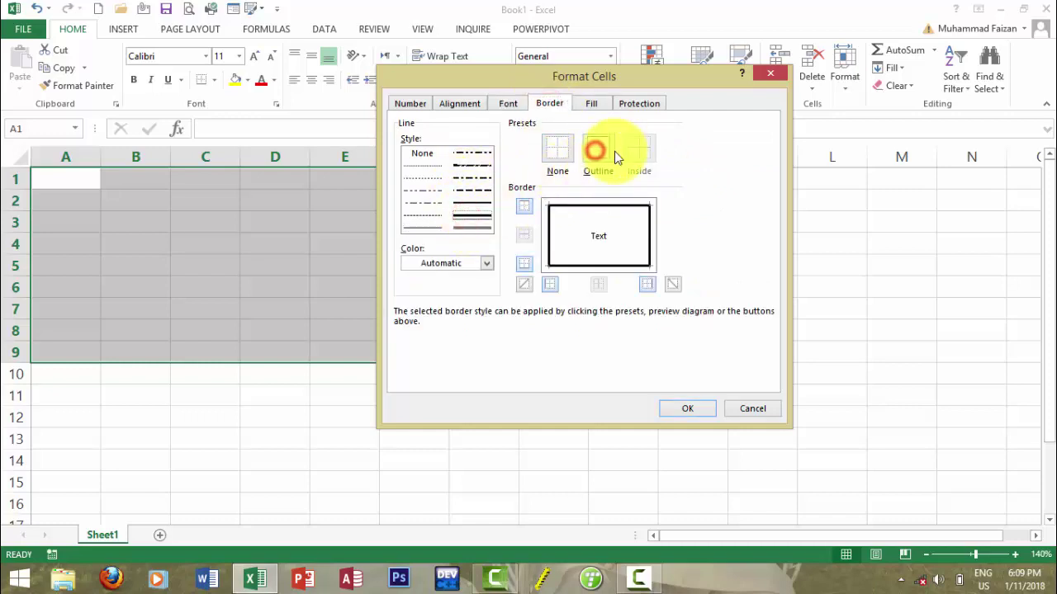
{"action": "left_click", "coordinate": [592, 108]}
{"action": "left_click", "coordinate": [422, 255]}
{"action": "left_click", "coordinate": [677, 409]}
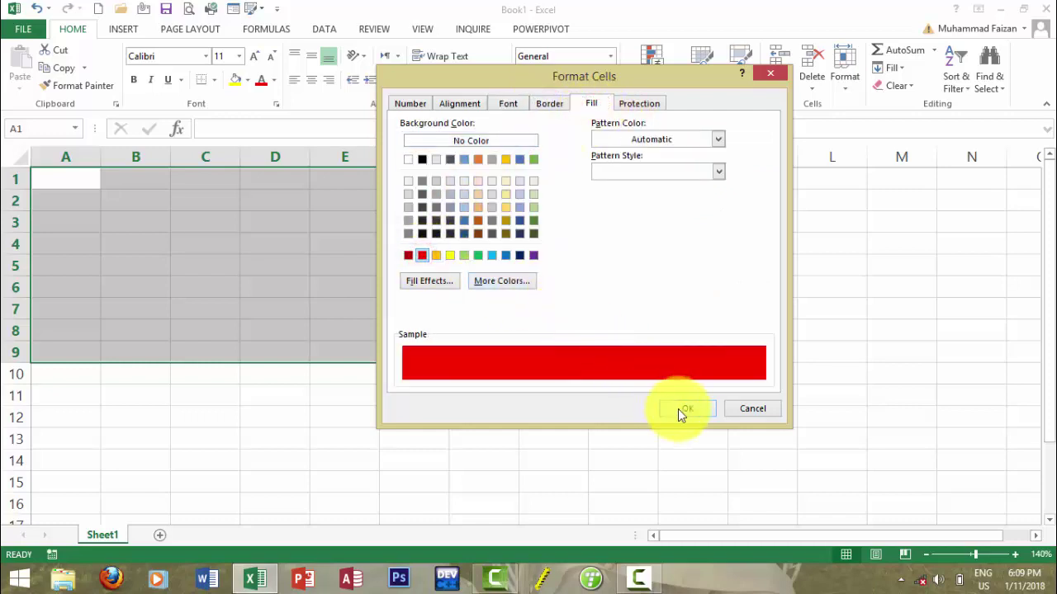
{"action": "left_click", "coordinate": [612, 358]}
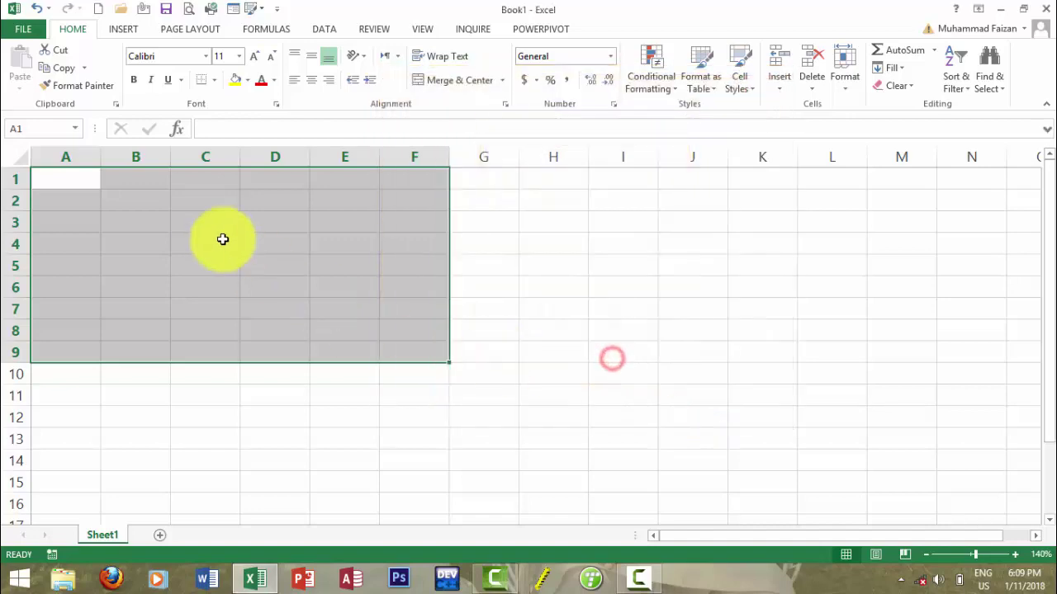
Step: Apply the custom red style to A1:F9, then create a new blank workbook, Book2
{"action": "left_click", "coordinate": [739, 71]}
{"action": "left_click", "coordinate": [599, 123]}
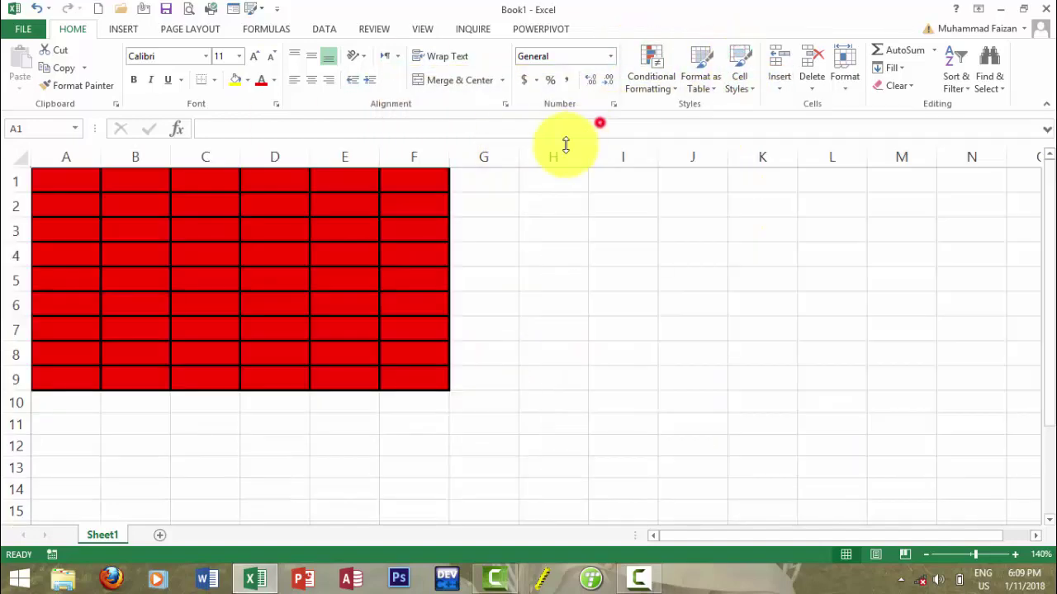
{"action": "left_click", "coordinate": [49, 198]}
{"action": "left_click_drag", "start_coordinate": [52, 188], "coordinate": [412, 376]}
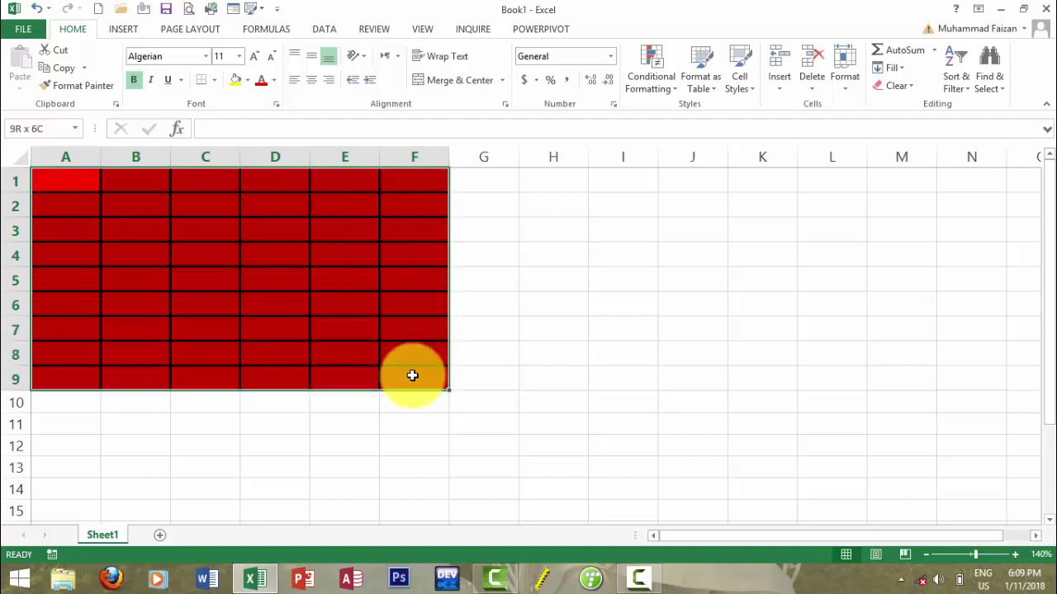
{"action": "left_click", "coordinate": [338, 306]}
{"action": "mouse_move", "coordinate": [90, 175]}
{"action": "left_mouse_down"}
{"action": "mouse_move", "coordinate": [392, 337]}
{"action": "mouse_move", "coordinate": [418, 378]}
{"action": "left_mouse_up"}
{"action": "left_click", "coordinate": [334, 368]}
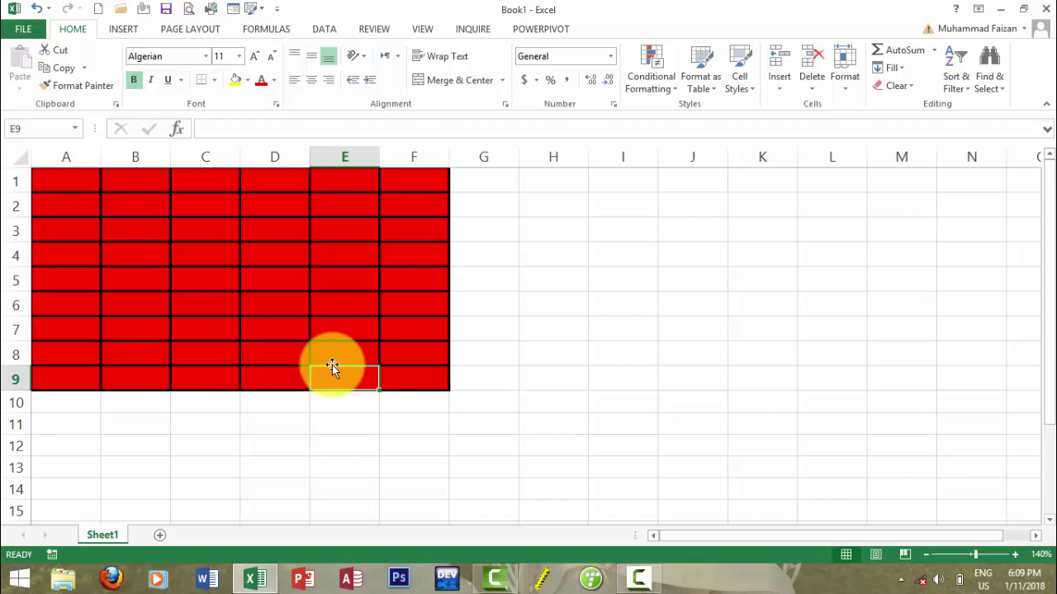
{"action": "key", "text": "ctrl+n"}
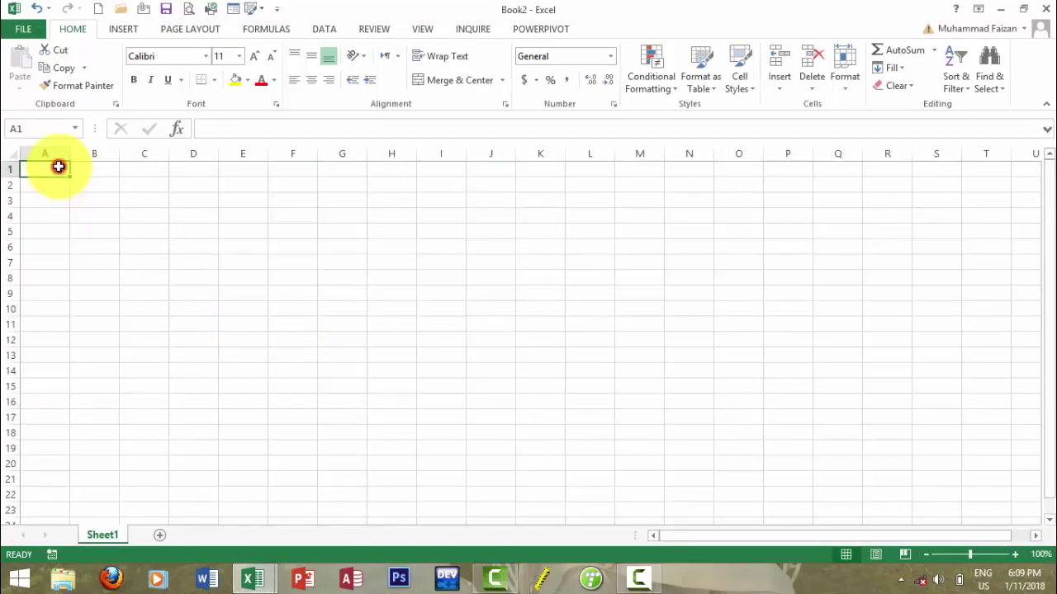
Step: Zoom in on Book2's sheet and look over its cell styles gallery
{"action": "left_click", "coordinate": [1015, 554]}
{"action": "left_click", "coordinate": [1014, 554]}
{"action": "left_click", "coordinate": [1014, 554]}
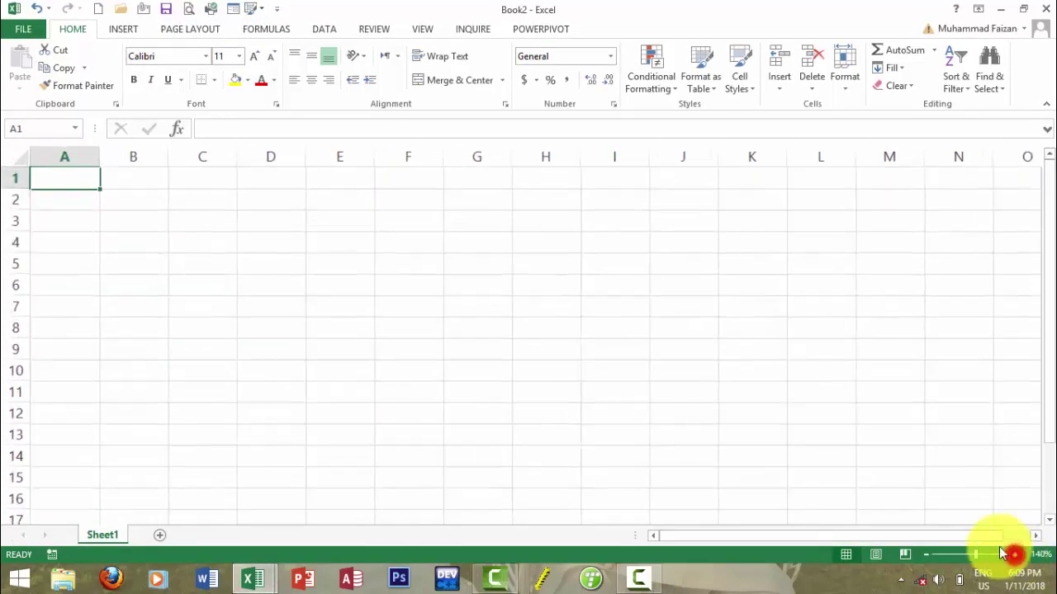
{"action": "left_click", "coordinate": [1014, 554]}
{"action": "left_click", "coordinate": [143, 232]}
{"action": "left_click", "coordinate": [74, 176]}
{"action": "left_click", "coordinate": [740, 76]}
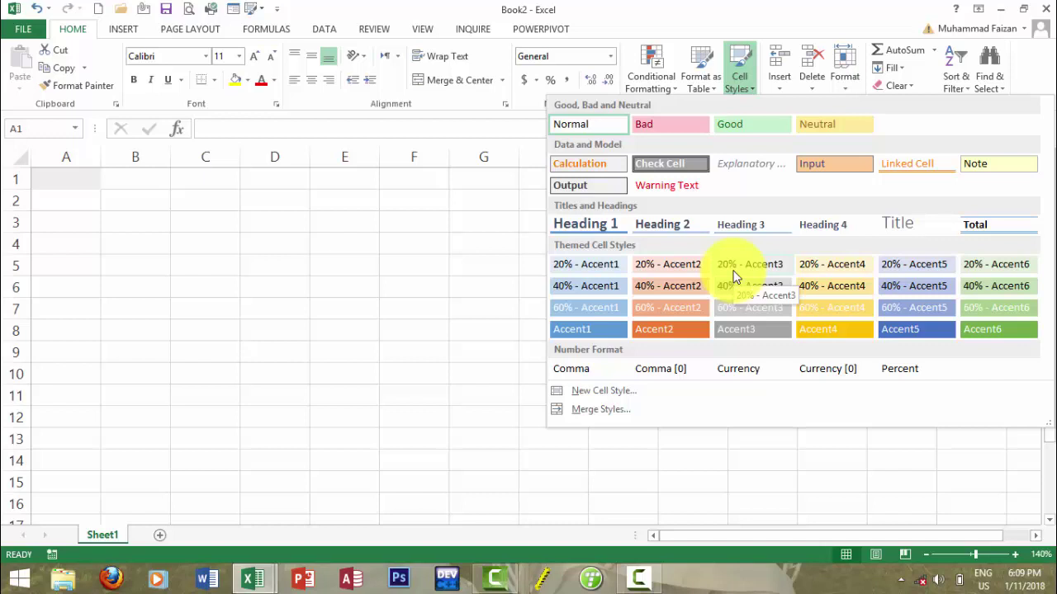
{"action": "left_click", "coordinate": [24, 272]}
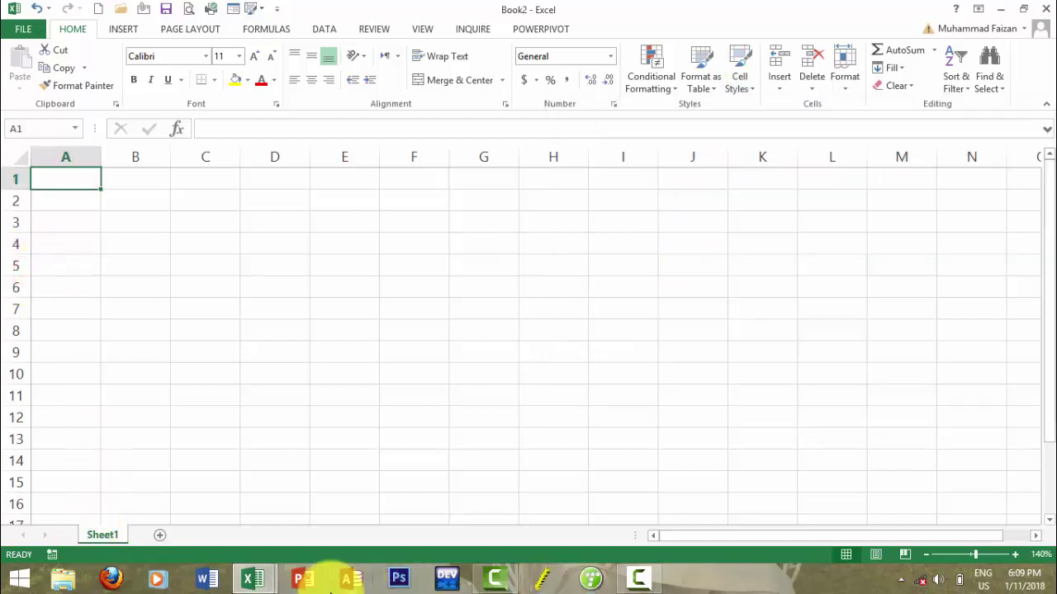
Step: Check the red block in Book1, then return to the blank Book2
{"action": "mouse_move", "coordinate": [254, 577]}
{"action": "left_click", "coordinate": [179, 495]}
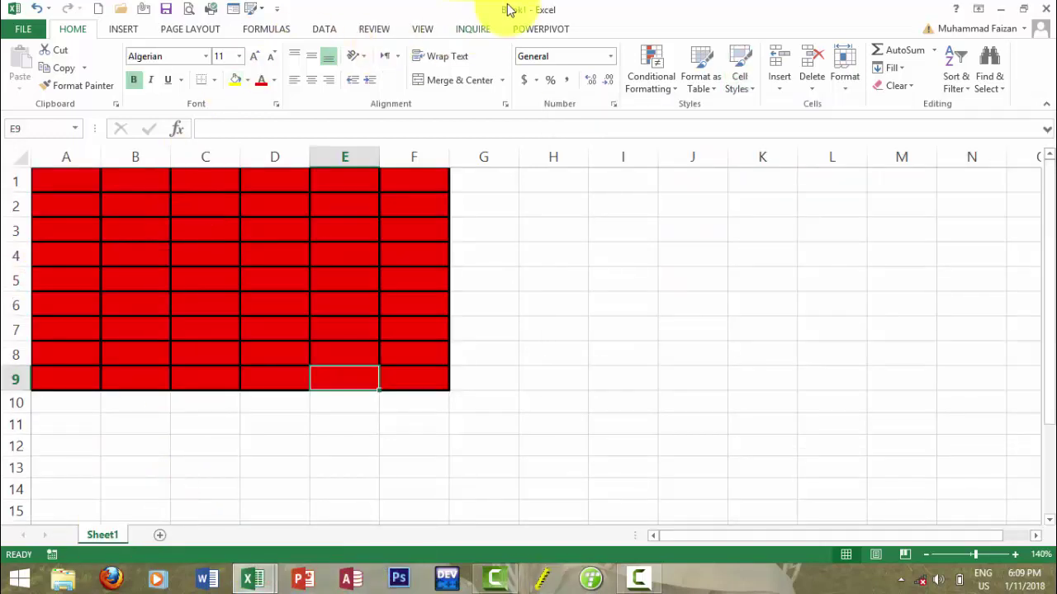
{"action": "left_click", "coordinate": [108, 301]}
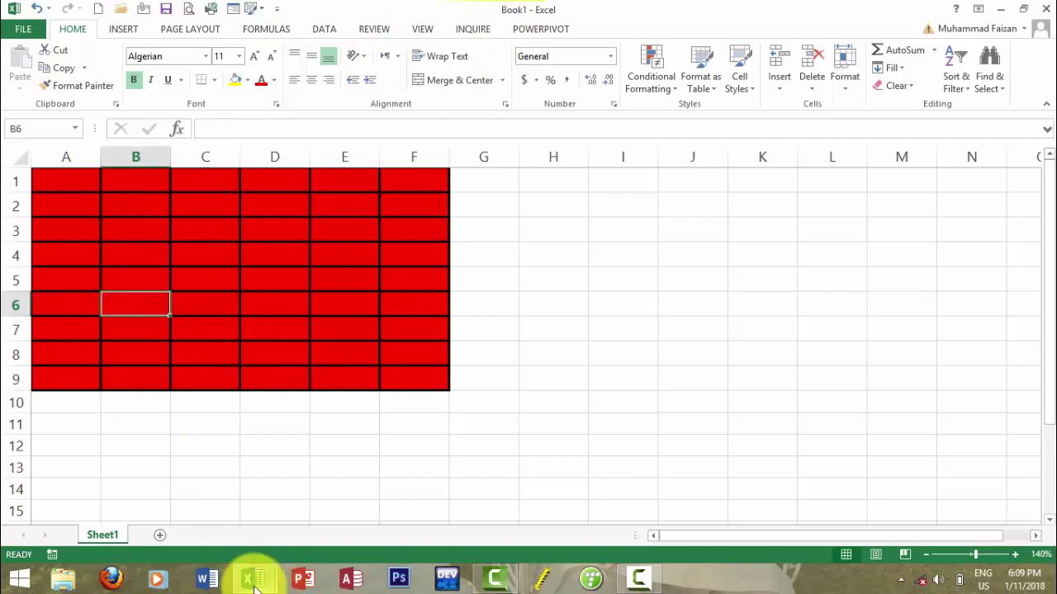
{"action": "mouse_move", "coordinate": [253, 578]}
{"action": "left_click", "coordinate": [323, 535]}
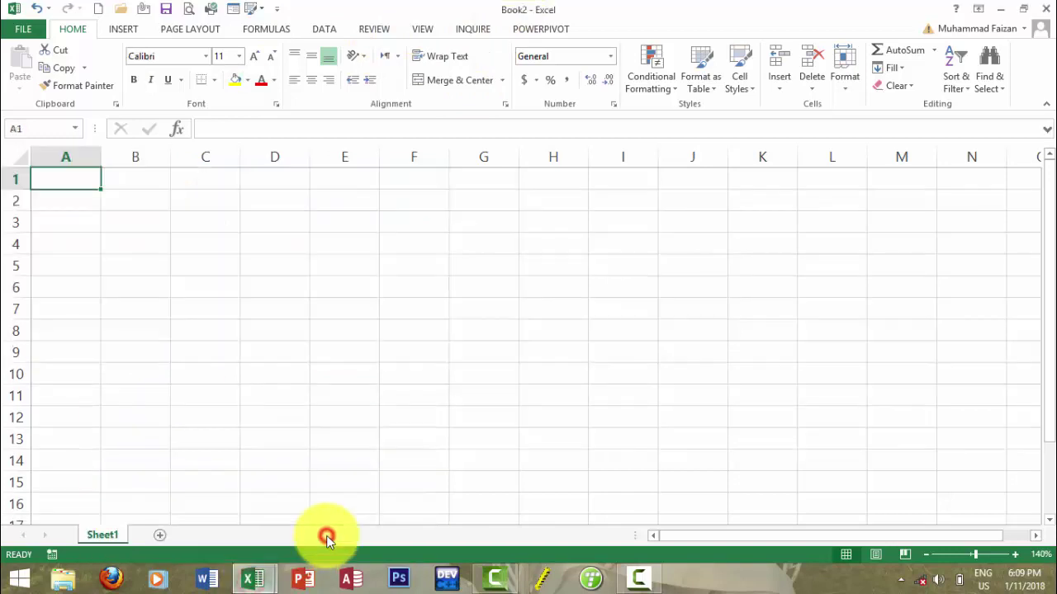
Step: Merge Book1's styles into Book2 and confirm the custom style appears in the gallery
{"action": "left_click", "coordinate": [735, 83]}
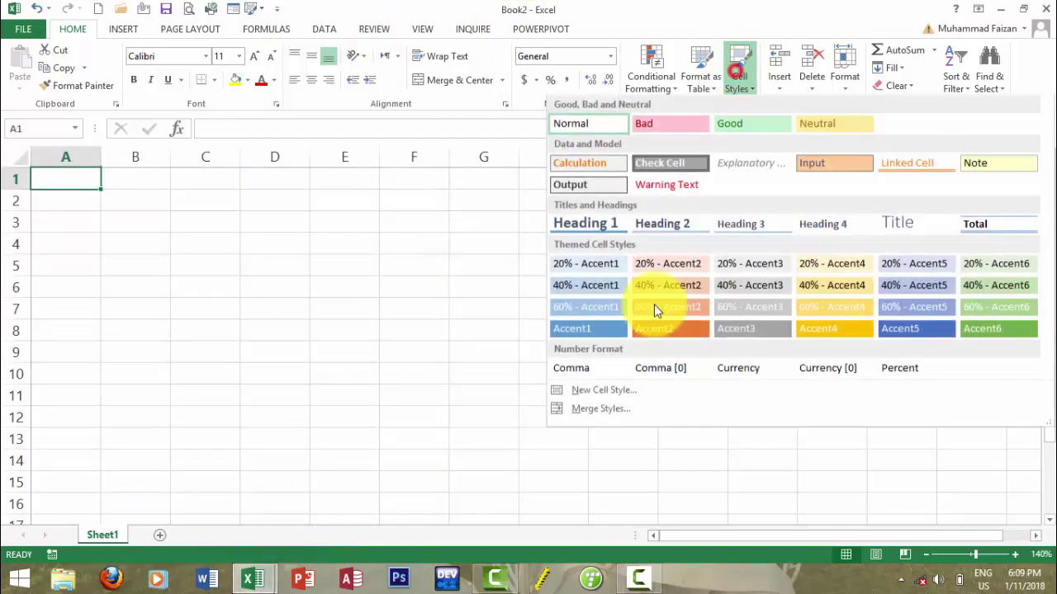
{"action": "left_click", "coordinate": [586, 413]}
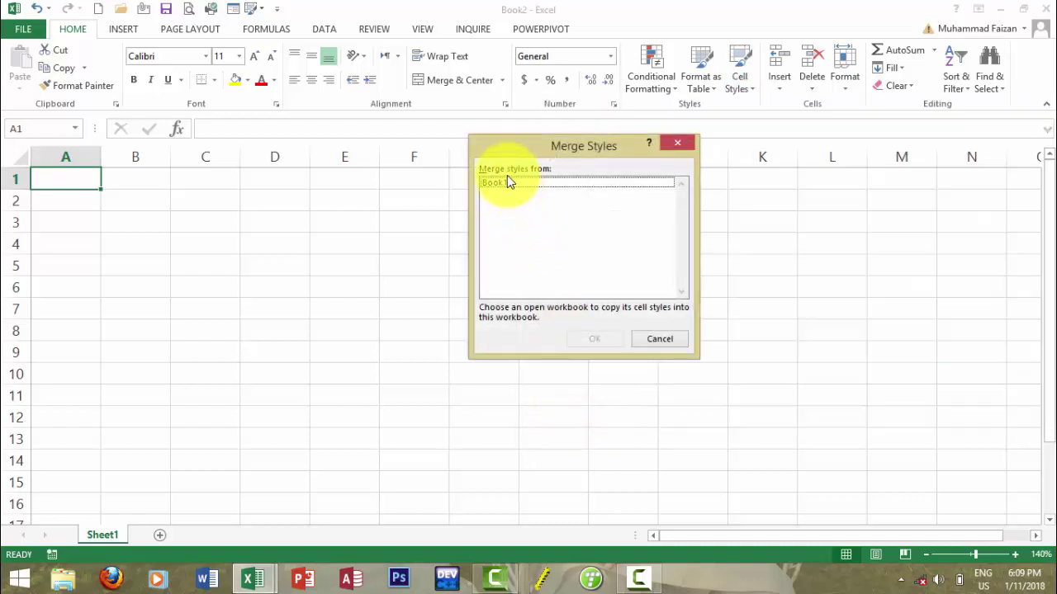
{"action": "left_click_drag", "start_coordinate": [521, 155], "coordinate": [587, 176]}
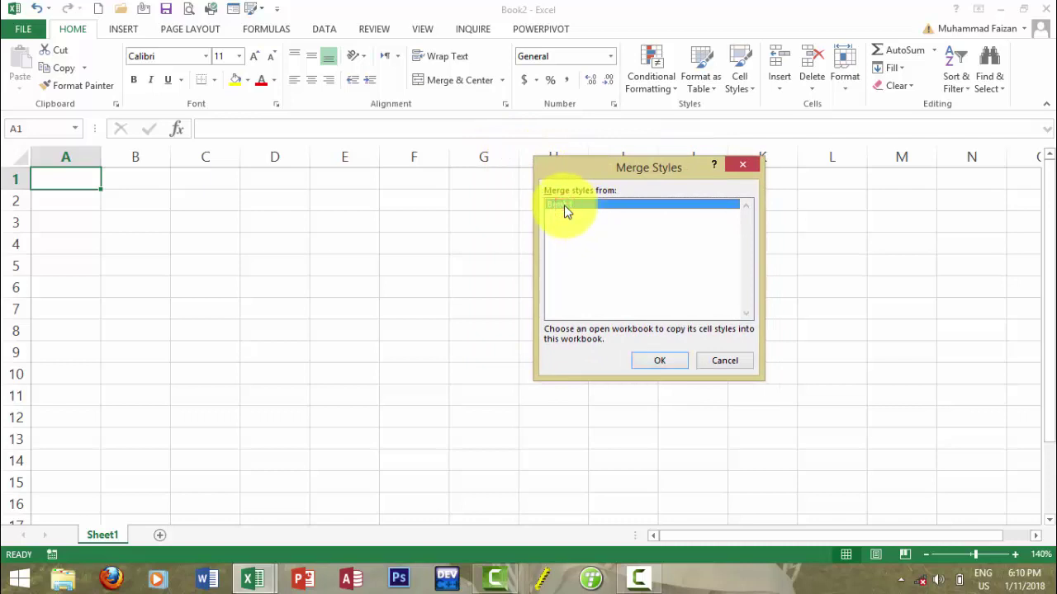
{"action": "left_click", "coordinate": [658, 361]}
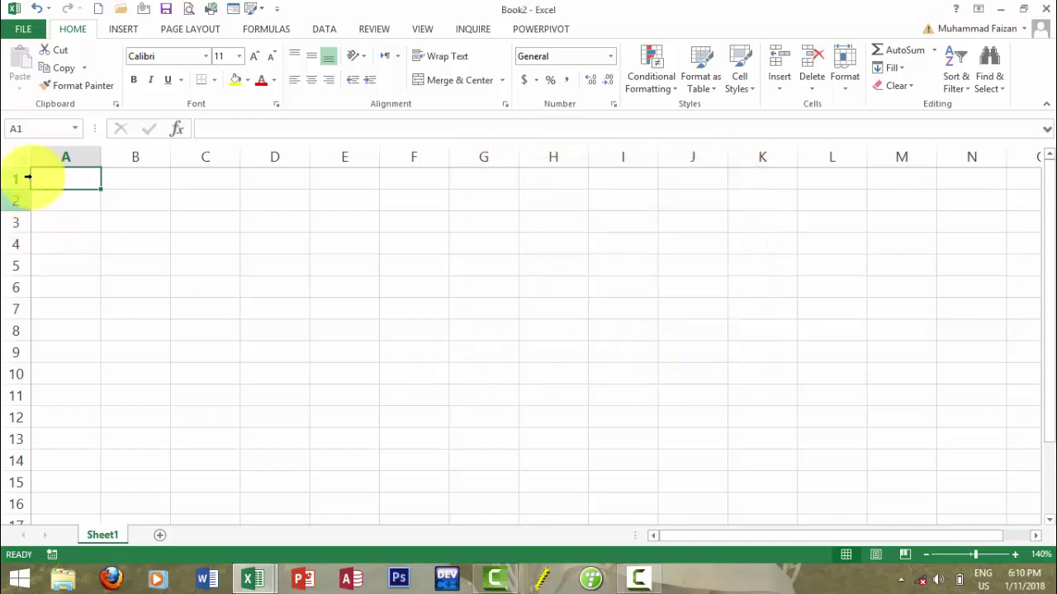
{"action": "left_click", "coordinate": [738, 78]}
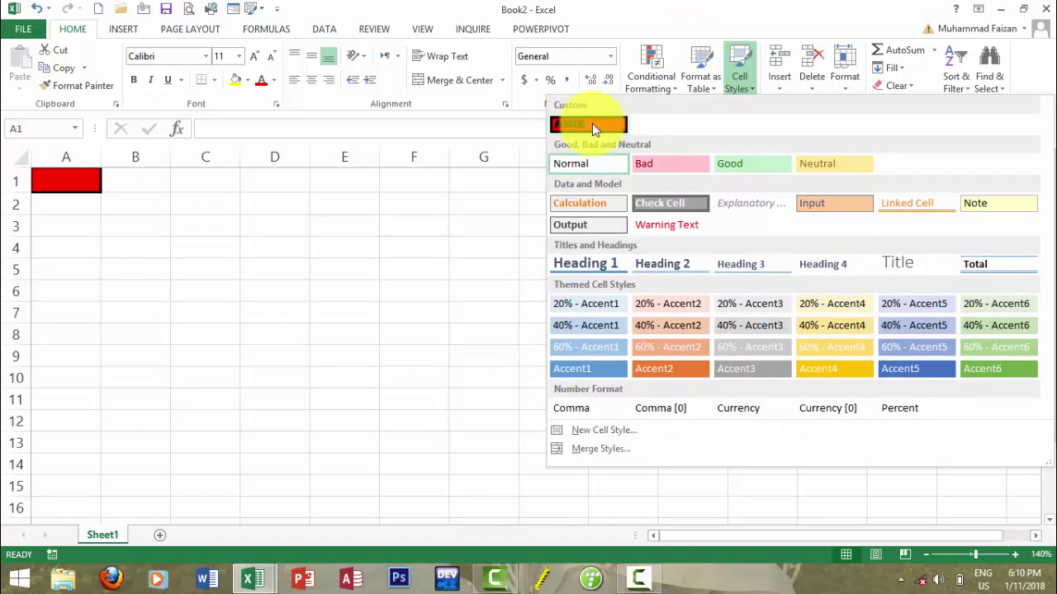
Step: Close the styles gallery and create a new blank workbook, Book3
{"action": "left_click", "coordinate": [341, 325]}
{"action": "key", "text": "ctrl+n"}
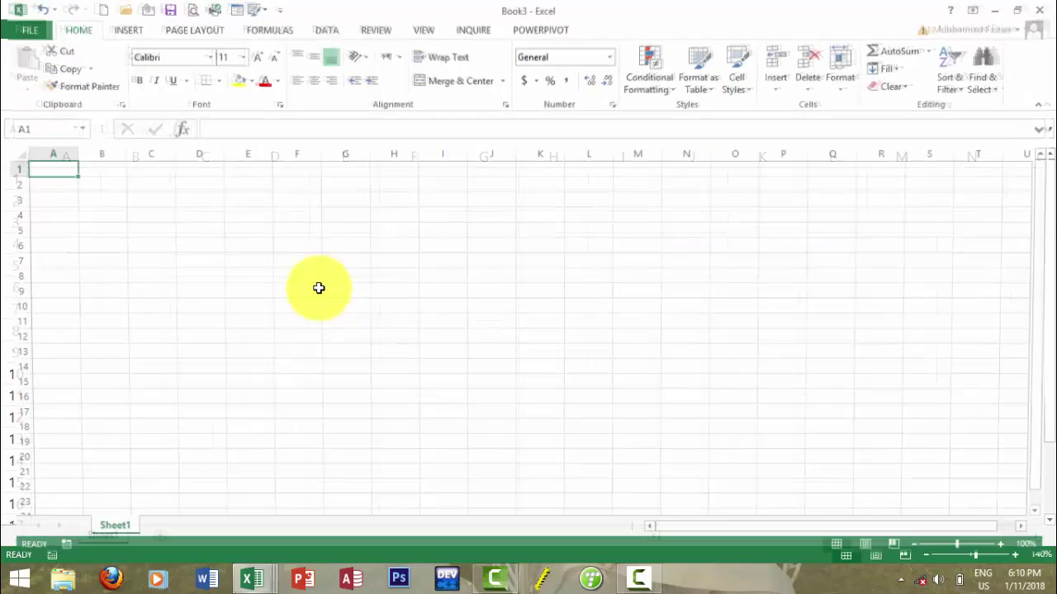
{"action": "left_click", "coordinate": [752, 75]}
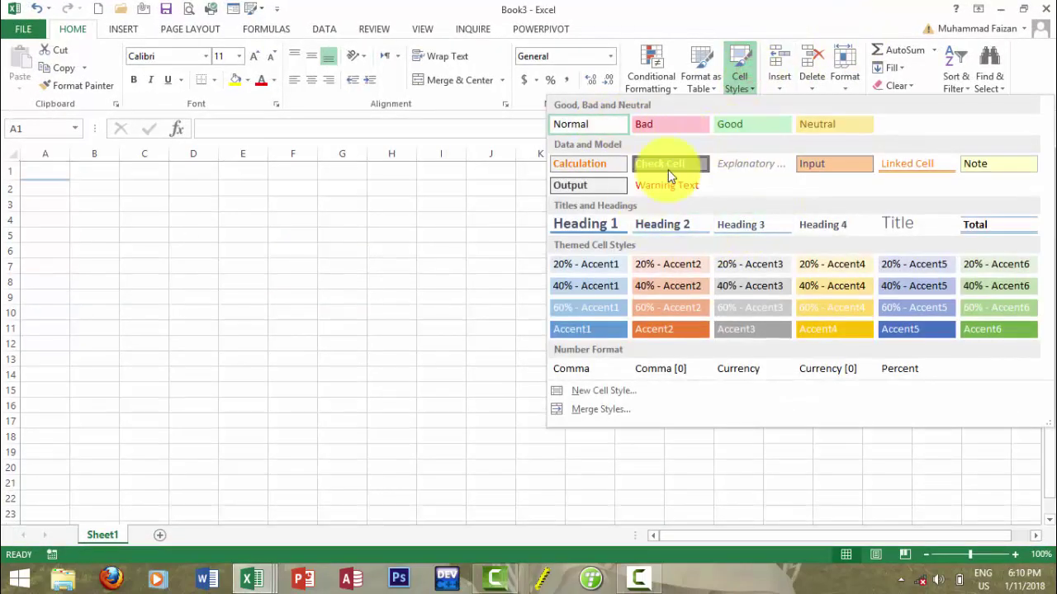
{"action": "left_click", "coordinate": [115, 249]}
Step: Select A1:G16 and merge Book1's cell styles into Book3
{"action": "left_click_drag", "start_coordinate": [44, 170], "coordinate": [343, 398]}
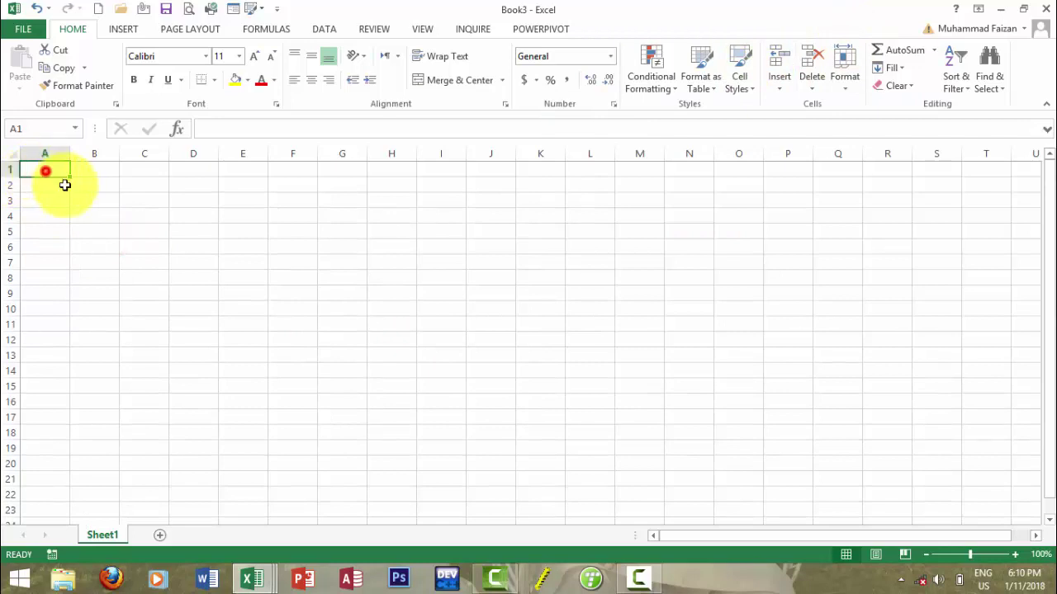
{"action": "left_click", "coordinate": [739, 76]}
{"action": "left_click", "coordinate": [584, 412]}
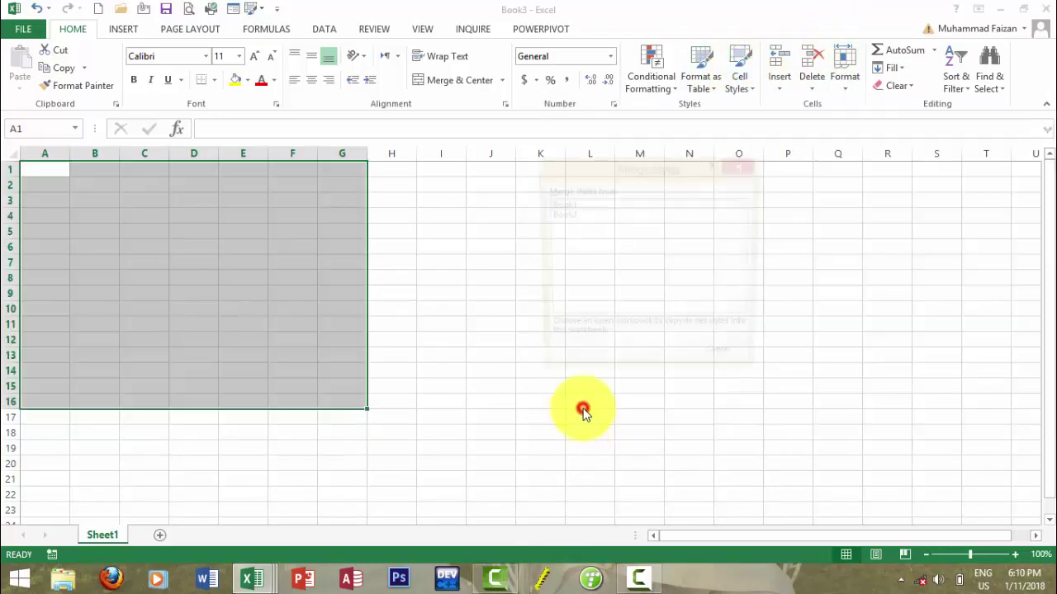
{"action": "left_click", "coordinate": [564, 214]}
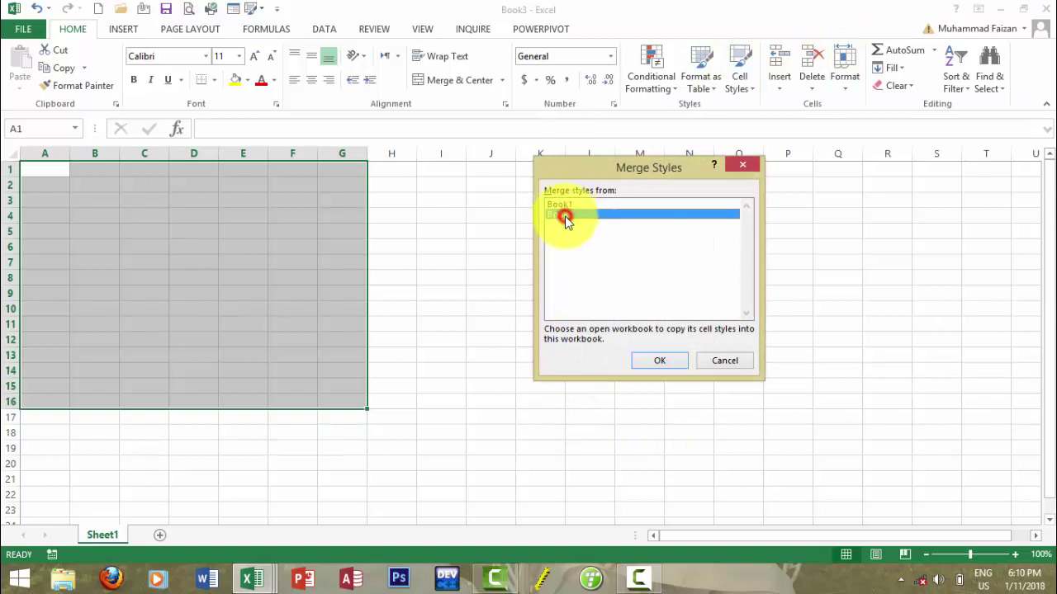
{"action": "left_click", "coordinate": [563, 203]}
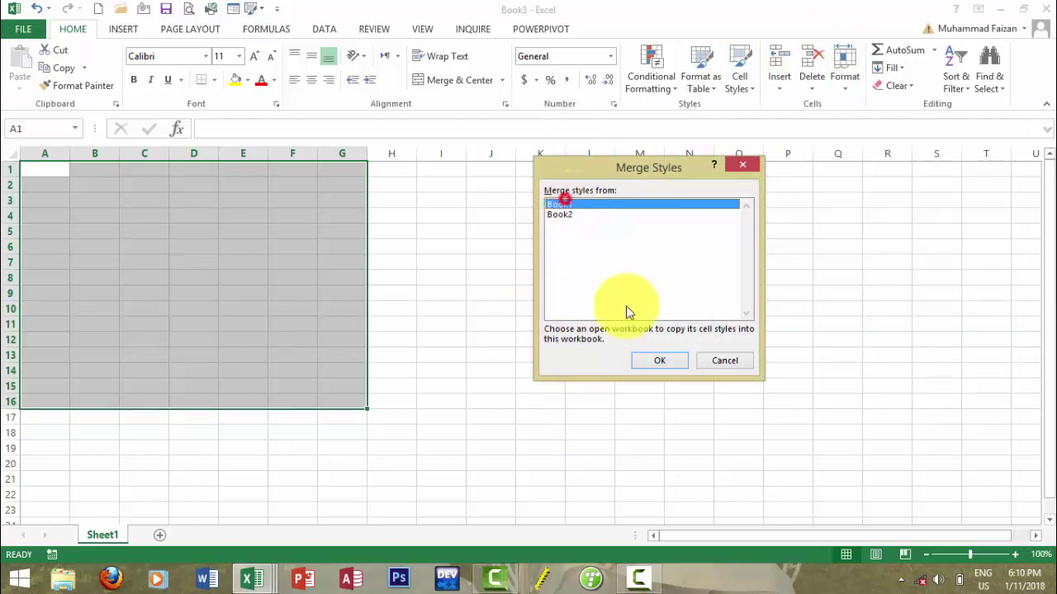
{"action": "left_click", "coordinate": [662, 364]}
Step: Apply the custom red style to A1:G16, then deselect to view the red block
{"action": "left_click", "coordinate": [738, 74]}
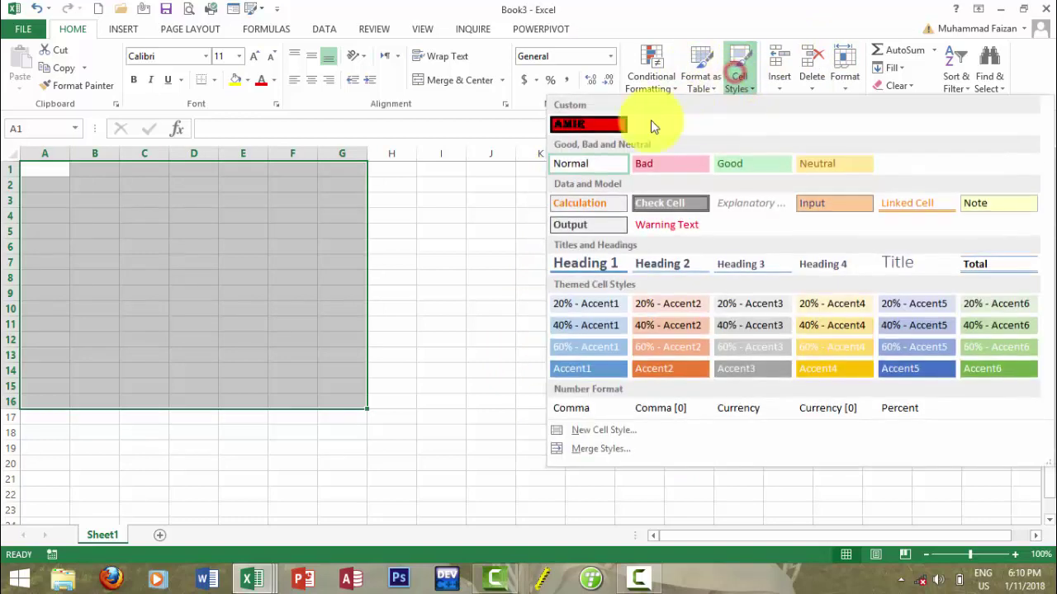
{"action": "left_click", "coordinate": [607, 125]}
{"action": "left_click", "coordinate": [533, 256]}
{"action": "left_click_drag", "start_coordinate": [45, 171], "coordinate": [348, 446]}
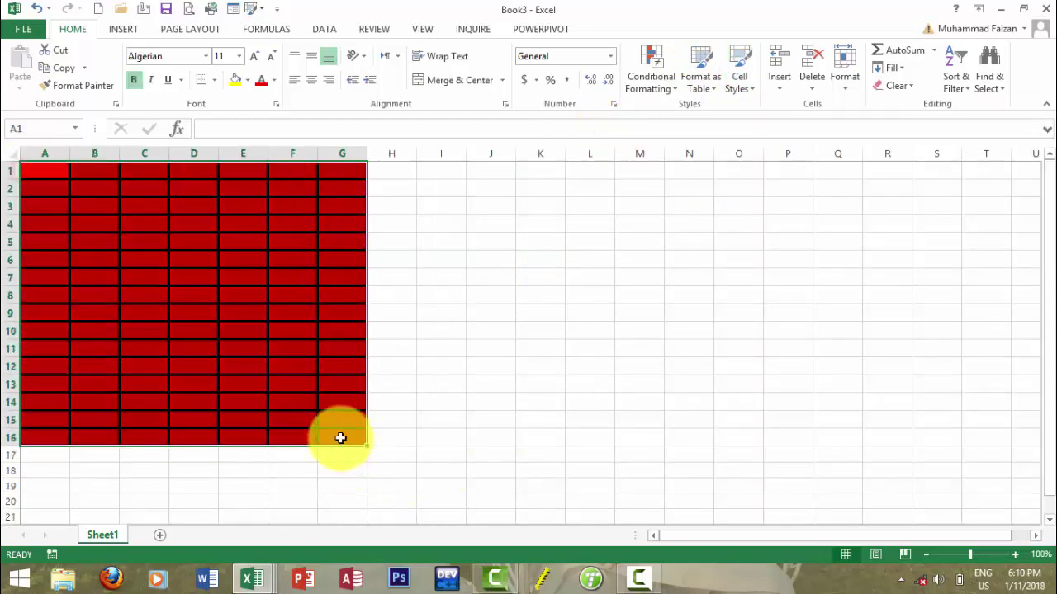
{"action": "left_click", "coordinate": [430, 331]}
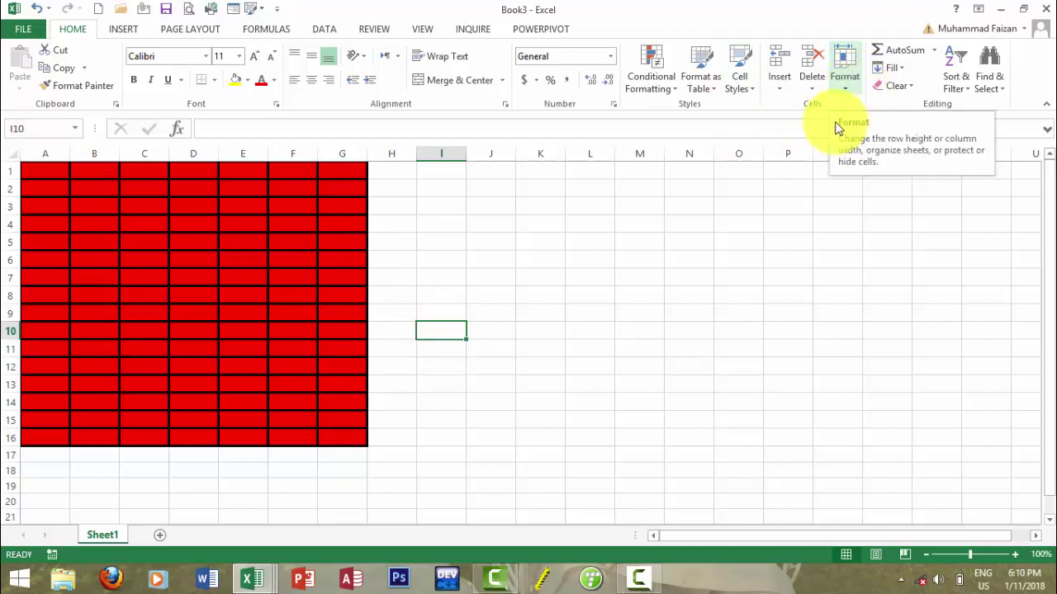
{"action": "left_click", "coordinate": [708, 239]}
{"action": "left_click", "coordinate": [518, 238]}
Step: Add Sheet2, then delete Sheet1 along with its red block
{"action": "left_click", "coordinate": [526, 333]}
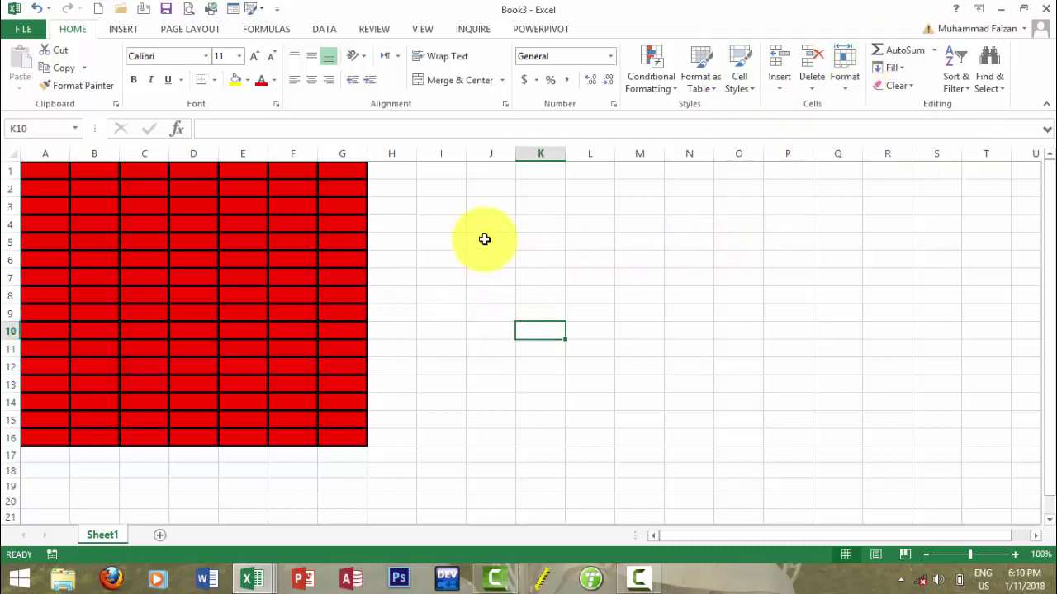
{"action": "left_click", "coordinate": [484, 238]}
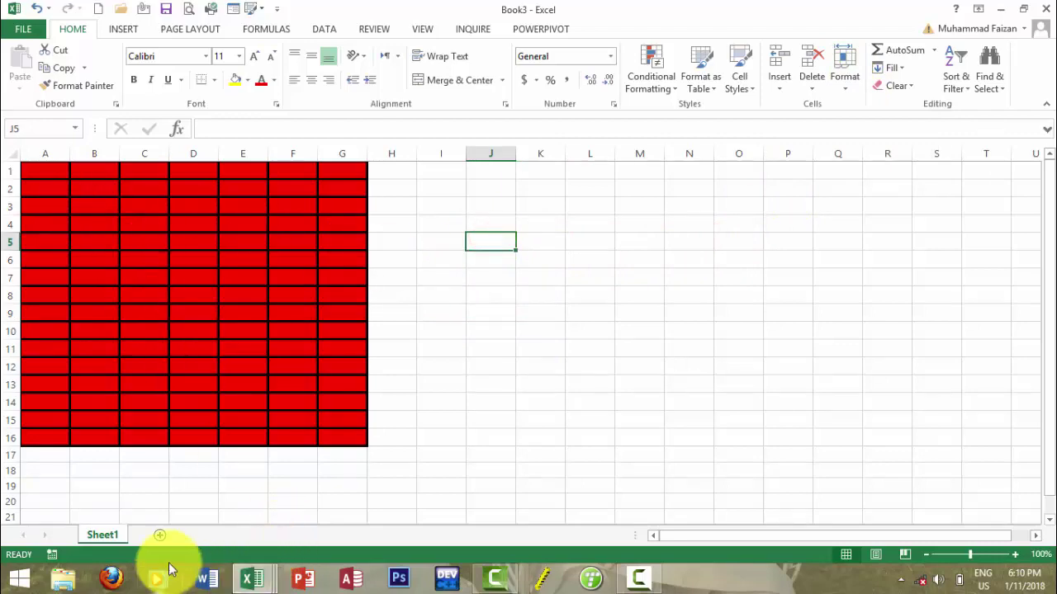
{"action": "left_click", "coordinate": [159, 535]}
{"action": "left_click", "coordinate": [106, 536]}
{"action": "right_click", "coordinate": [107, 536]}
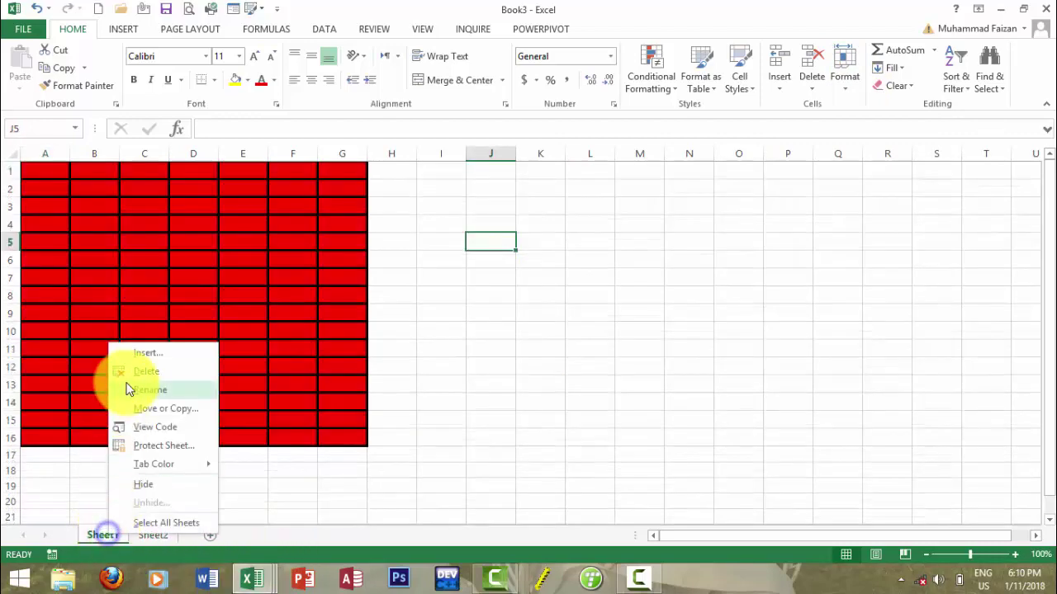
{"action": "left_click", "coordinate": [136, 373]}
{"action": "left_click", "coordinate": [502, 330]}
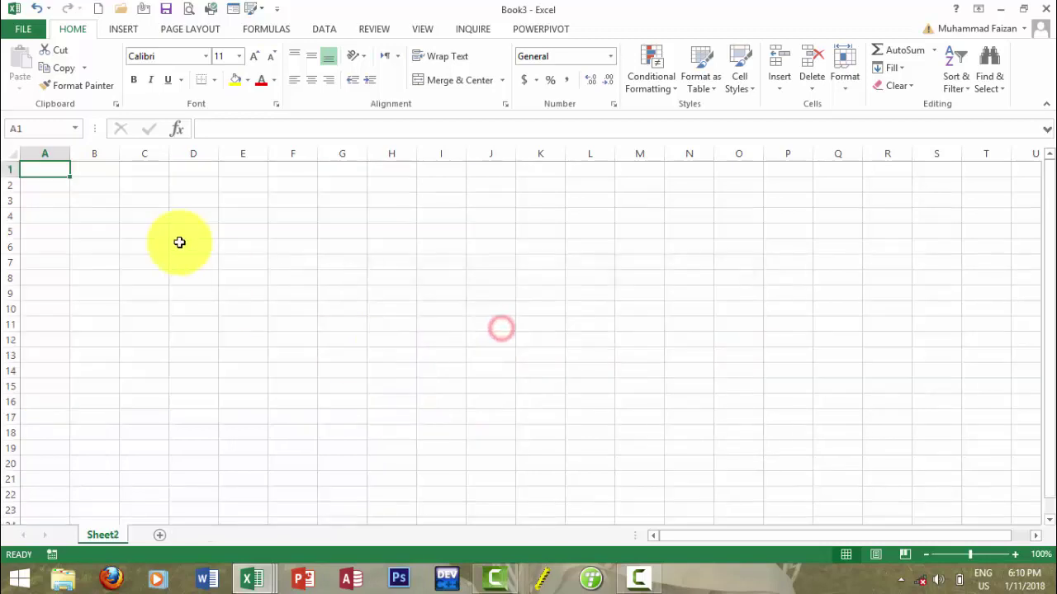
Step: Zoom the empty Sheet2 in to 170% with cell A1 selected
{"action": "left_click", "coordinate": [177, 240]}
{"action": "left_click", "coordinate": [54, 172]}
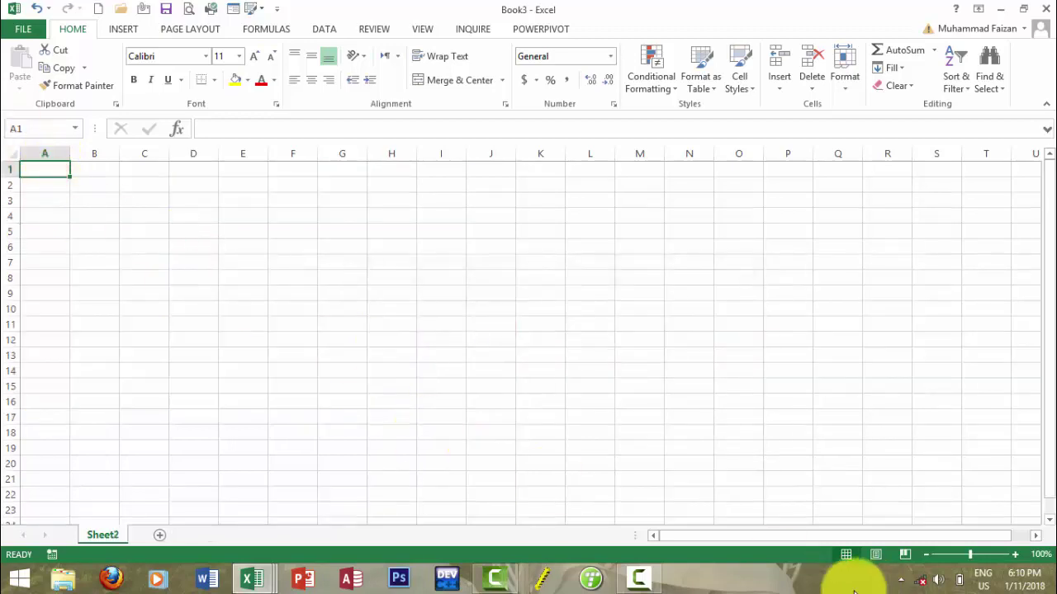
{"action": "left_click", "coordinate": [1015, 555]}
{"action": "left_click", "coordinate": [1015, 554]}
{"action": "left_click", "coordinate": [1014, 555]}
{"action": "left_click", "coordinate": [1014, 555]}
{"action": "left_click", "coordinate": [1014, 554]}
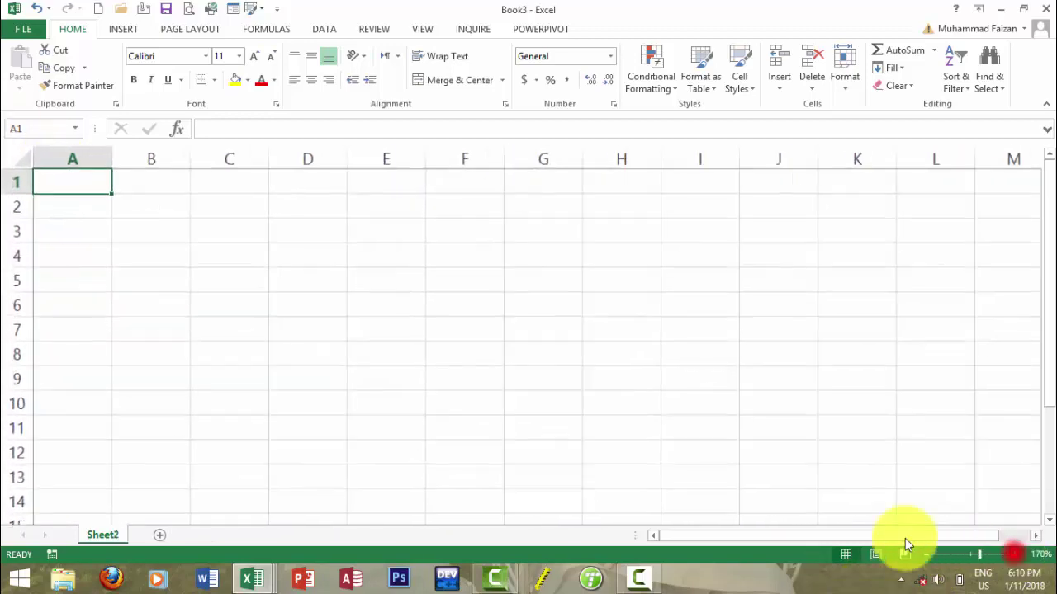
{"action": "left_click", "coordinate": [1014, 555]}
{"action": "left_click", "coordinate": [471, 294]}
{"action": "left_click", "coordinate": [79, 184]}
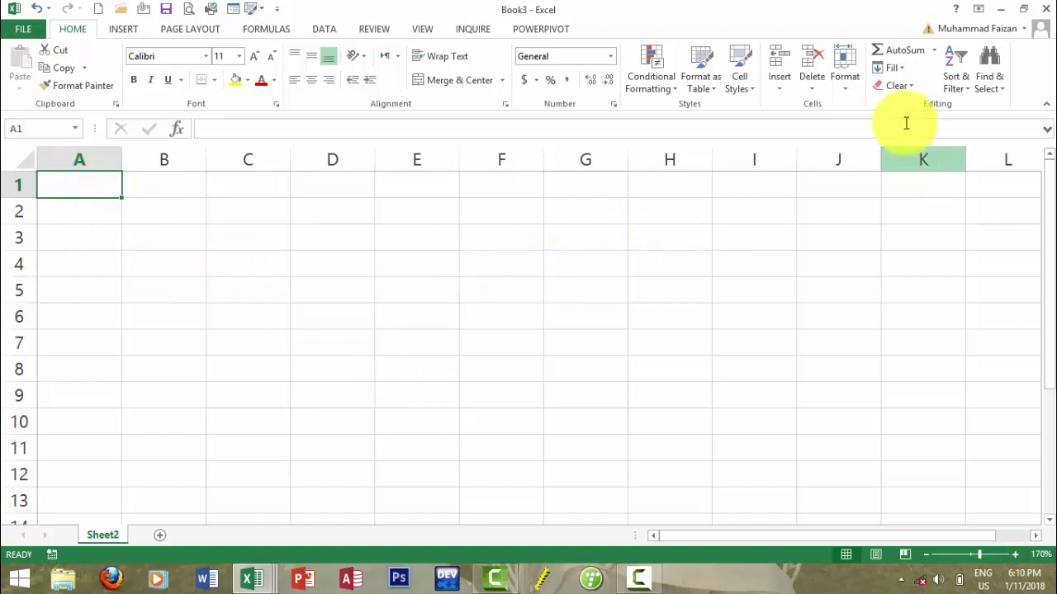
{"action": "left_click", "coordinate": [834, 66]}
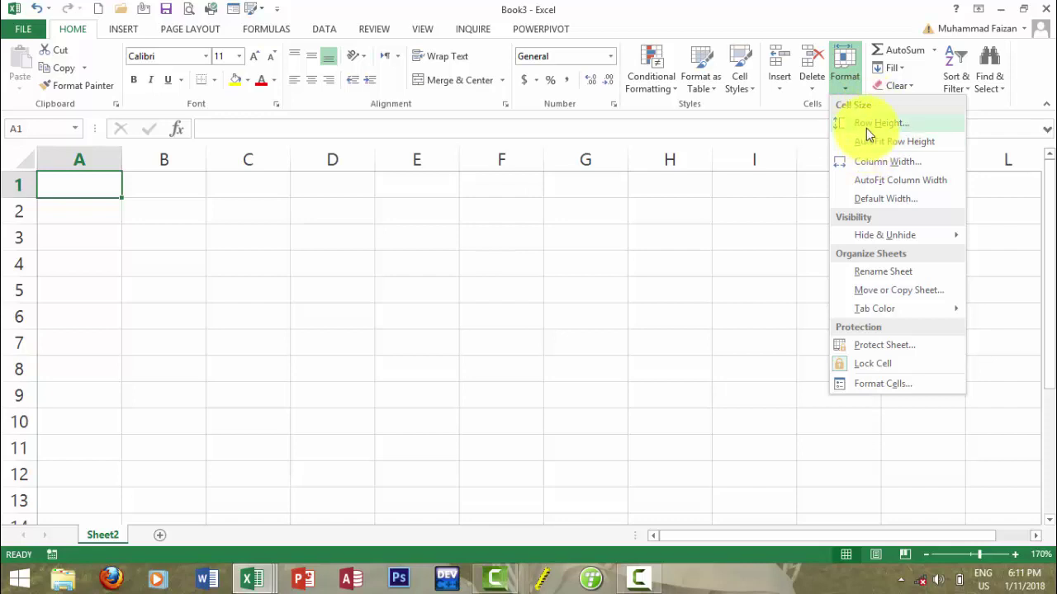
Step: Set row 1's height to 30
{"action": "left_click", "coordinate": [75, 225]}
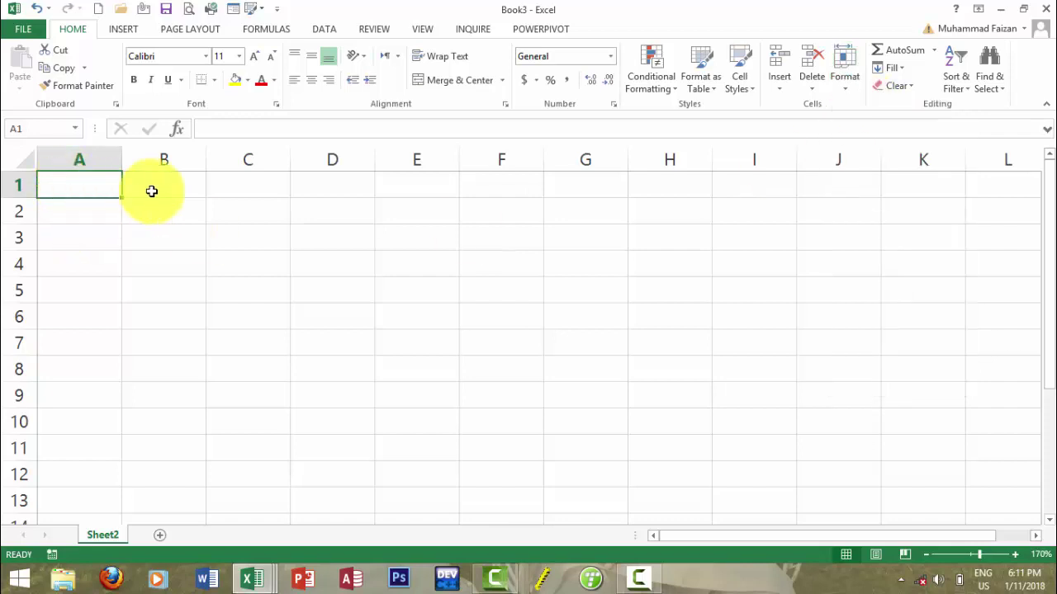
{"action": "left_click_drag", "start_coordinate": [97, 182], "coordinate": [641, 184]}
{"action": "left_click", "coordinate": [267, 182]}
{"action": "left_click", "coordinate": [52, 182]}
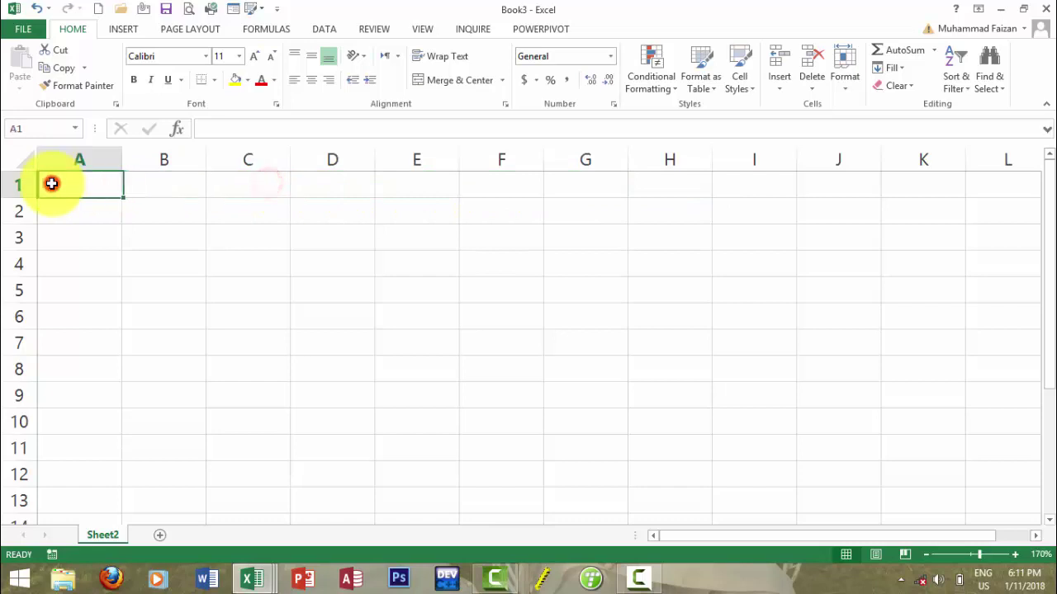
{"action": "left_click", "coordinate": [844, 70]}
{"action": "left_click", "coordinate": [864, 123]}
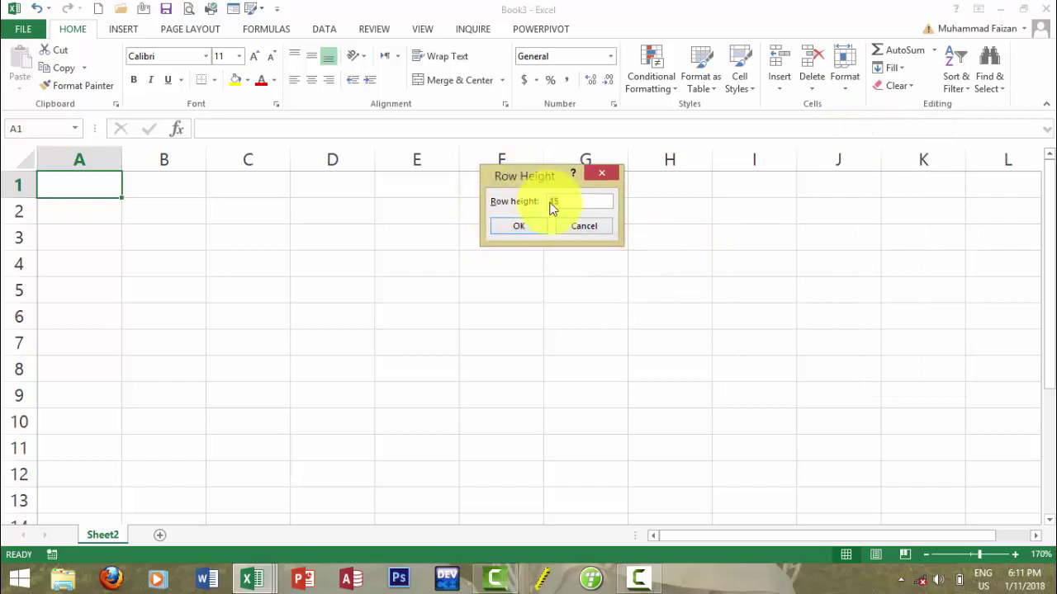
{"action": "left_click", "coordinate": [578, 201]}
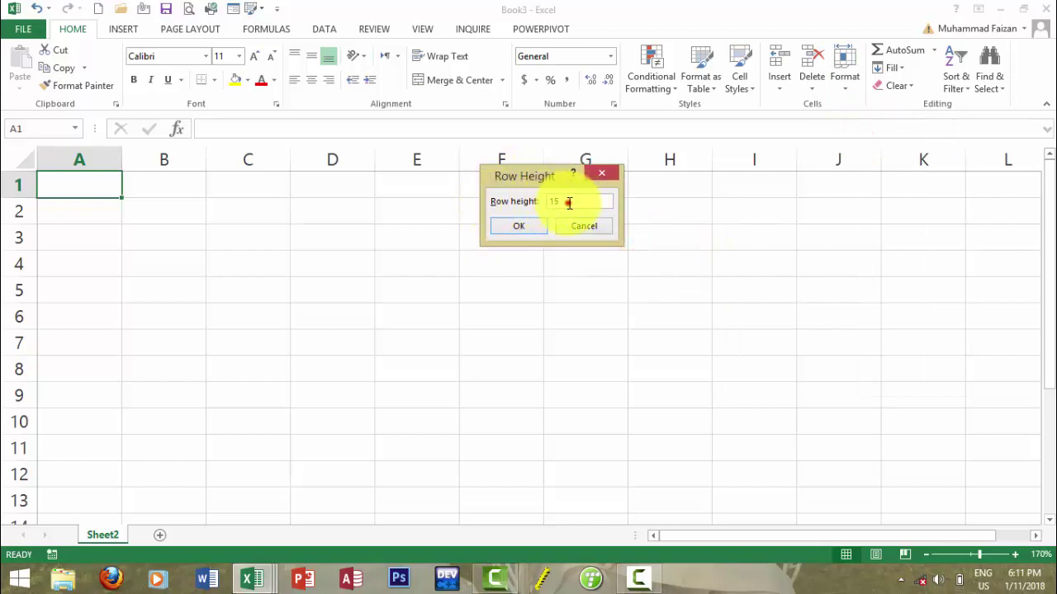
{"action": "double_click", "coordinate": [568, 202]}
{"action": "type", "text": "30"}
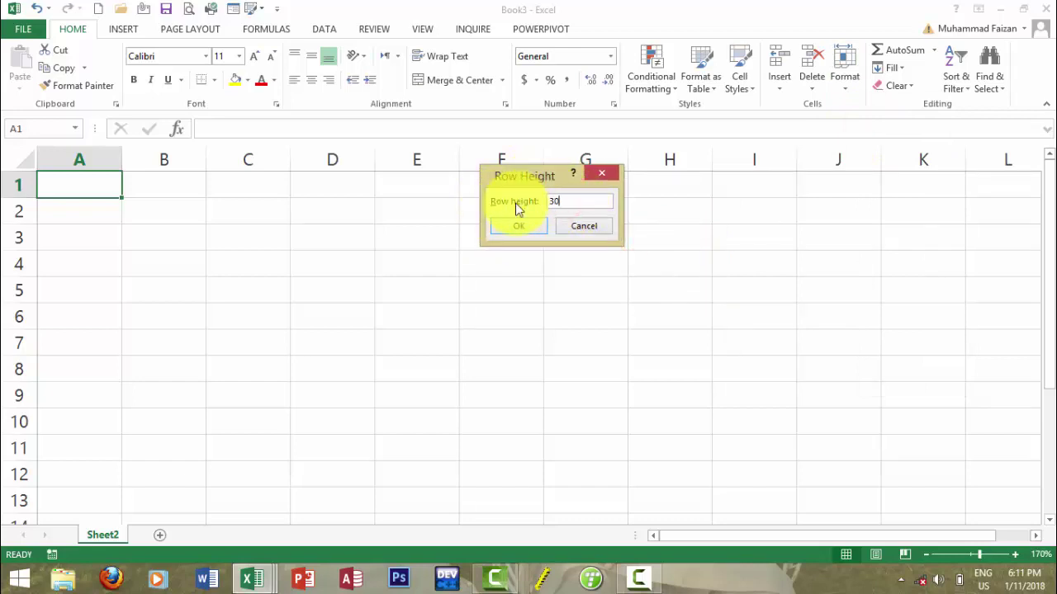
{"action": "left_click", "coordinate": [518, 228]}
Step: AutoFit row 1 back to its normal height from cell A1
{"action": "left_click", "coordinate": [173, 278]}
{"action": "left_click_drag", "start_coordinate": [97, 194], "coordinate": [629, 196]}
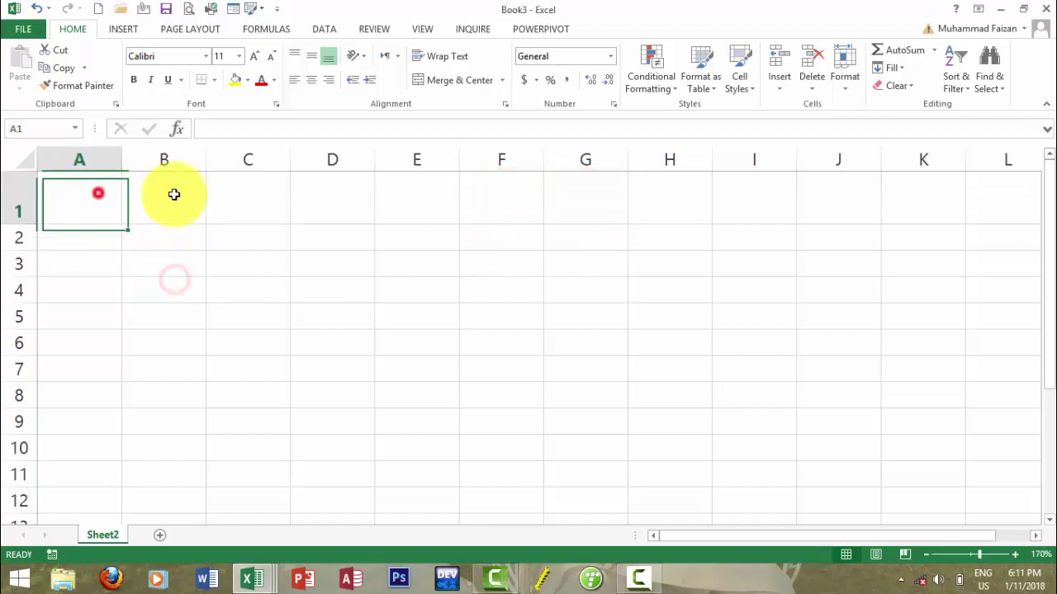
{"action": "left_click", "coordinate": [460, 195]}
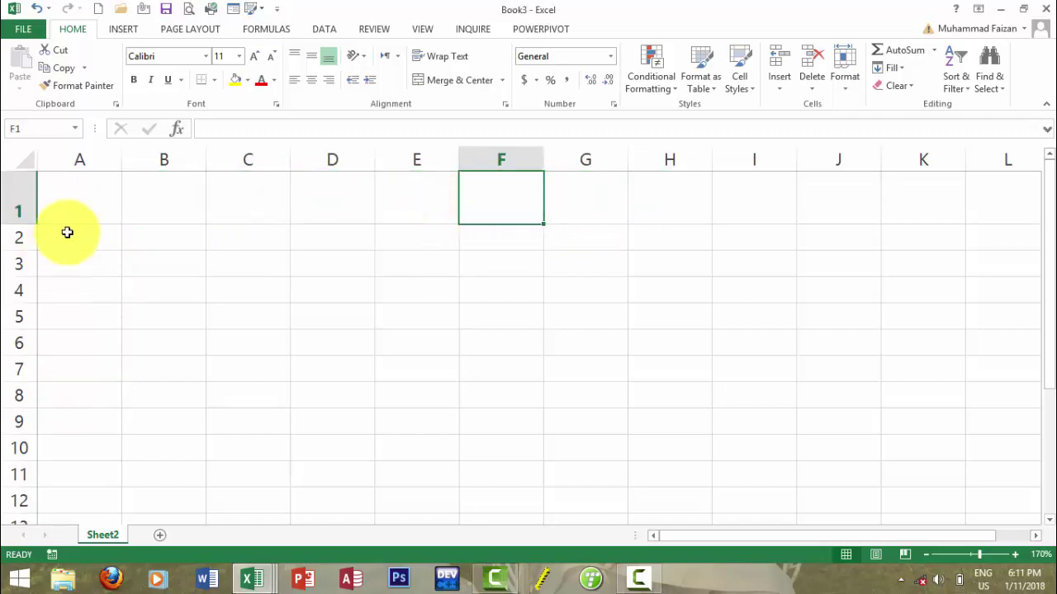
{"action": "mouse_move", "coordinate": [73, 186]}
{"action": "left_mouse_down"}
{"action": "mouse_move", "coordinate": [286, 315]}
{"action": "mouse_move", "coordinate": [583, 298]}
{"action": "left_mouse_up"}
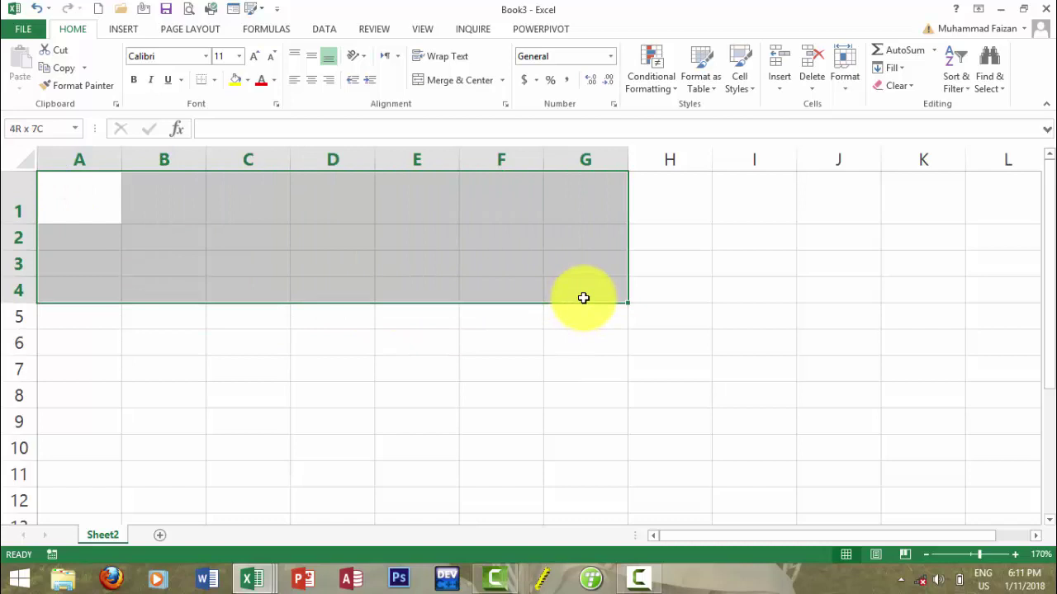
{"action": "left_click", "coordinate": [113, 203]}
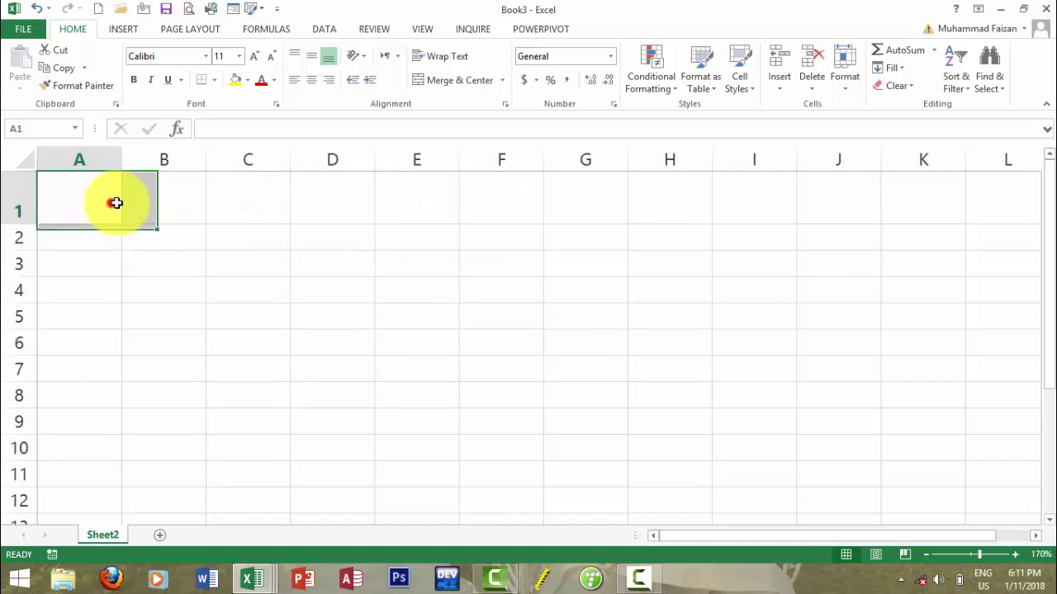
{"action": "left_click", "coordinate": [847, 87]}
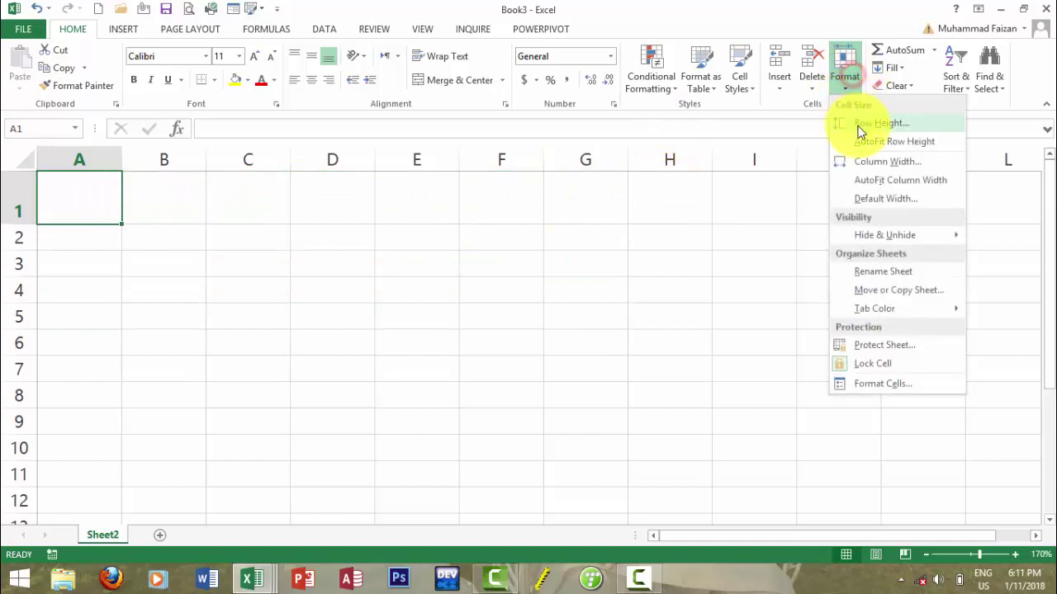
{"action": "left_click", "coordinate": [862, 149]}
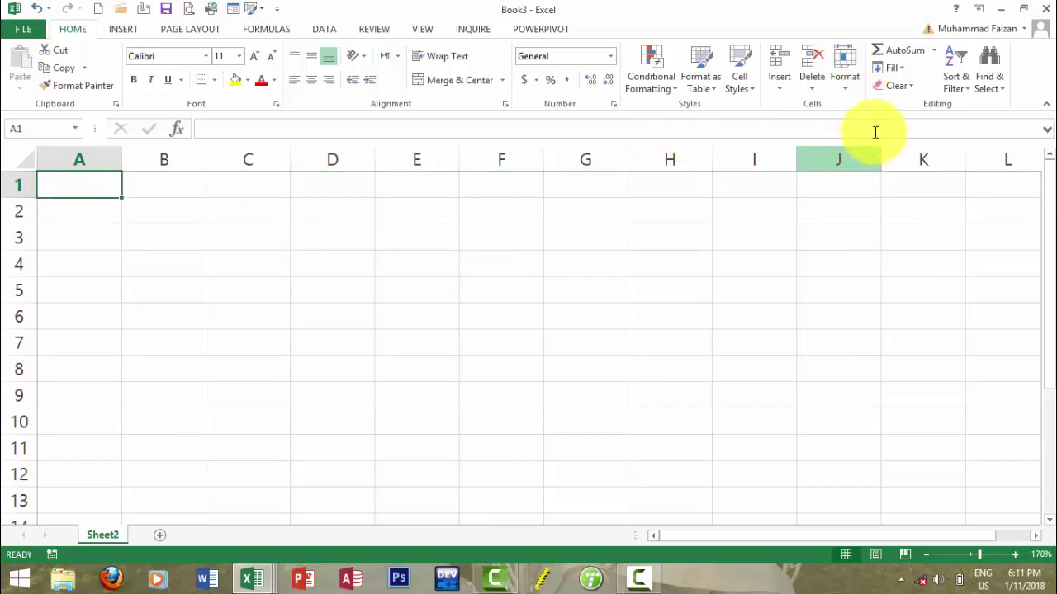
{"action": "left_click", "coordinate": [842, 80]}
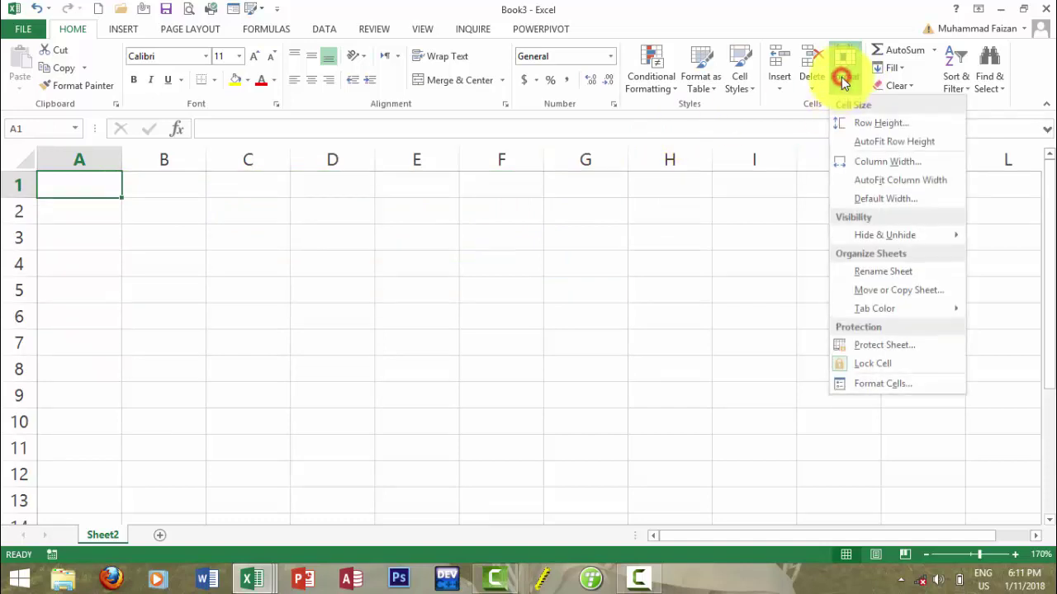
{"action": "left_click", "coordinate": [860, 160]}
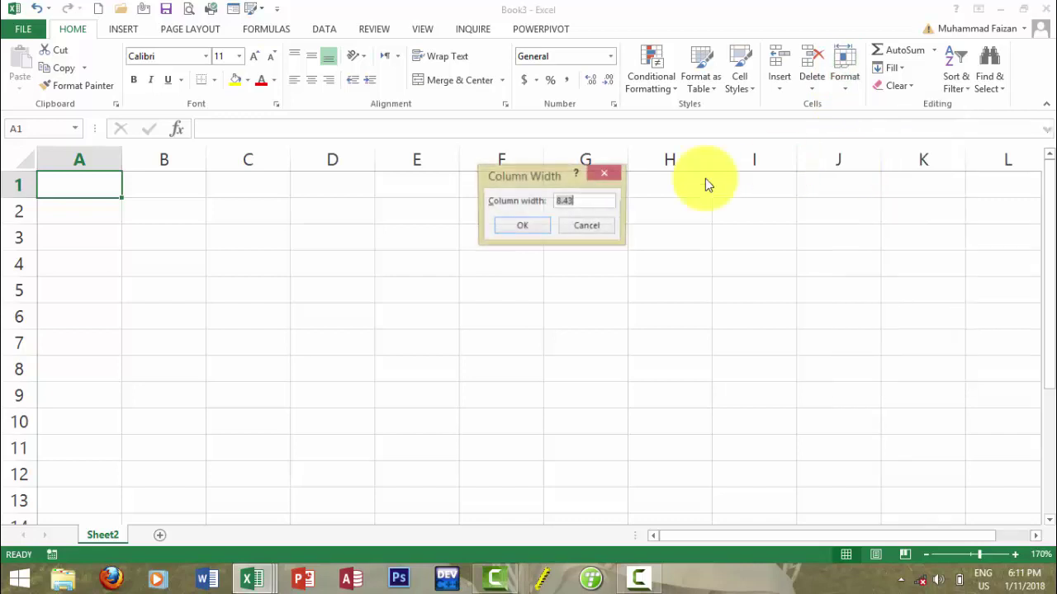
{"action": "left_click", "coordinate": [583, 203]}
{"action": "type", "text": "1"}
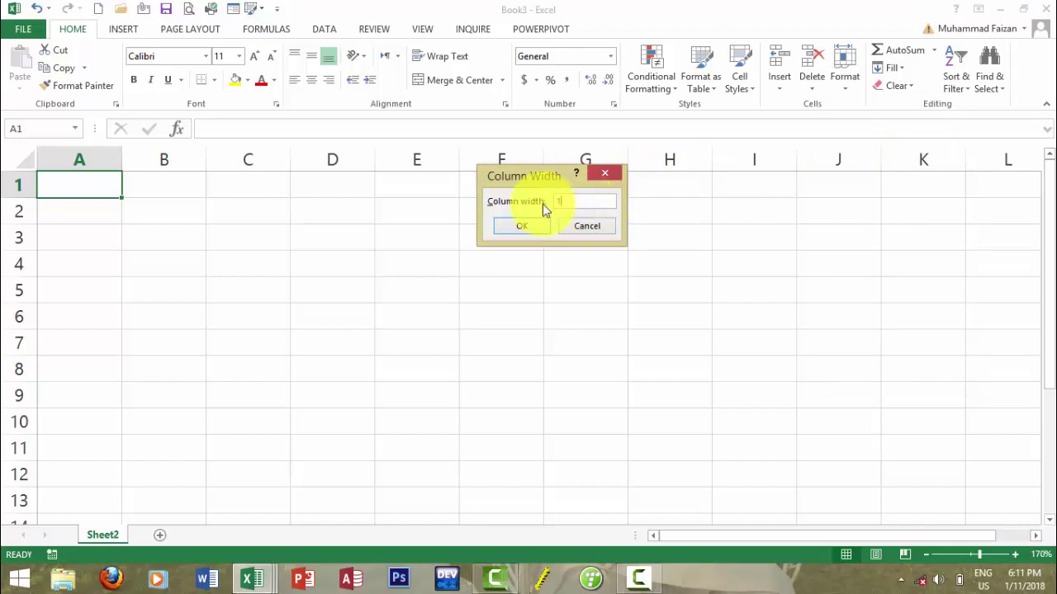
{"action": "type", "text": "2"}
{"action": "left_click", "coordinate": [533, 225]}
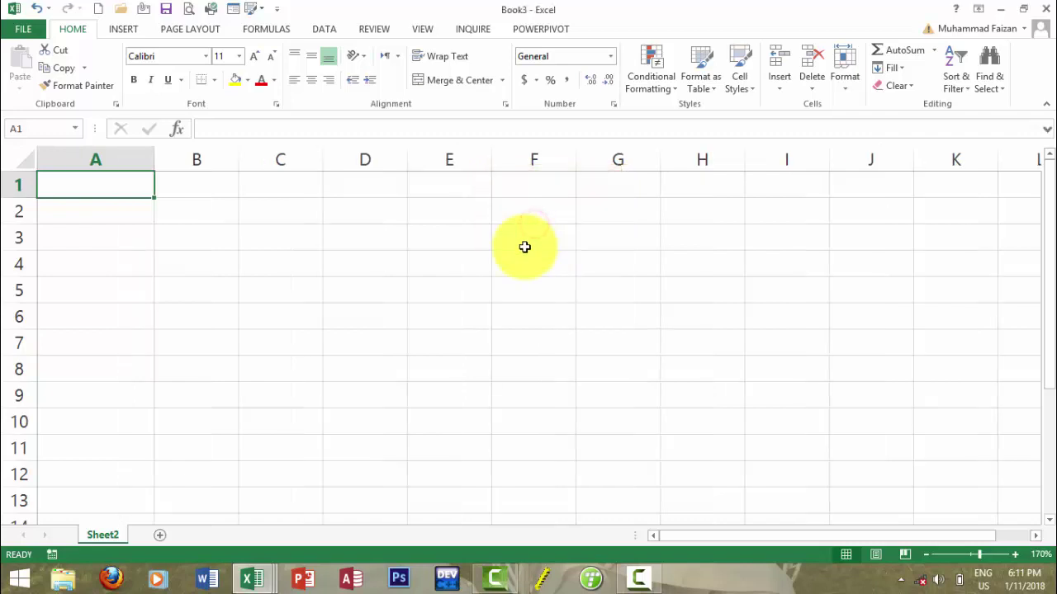
{"action": "left_click", "coordinate": [82, 157]}
{"action": "left_click", "coordinate": [184, 163]}
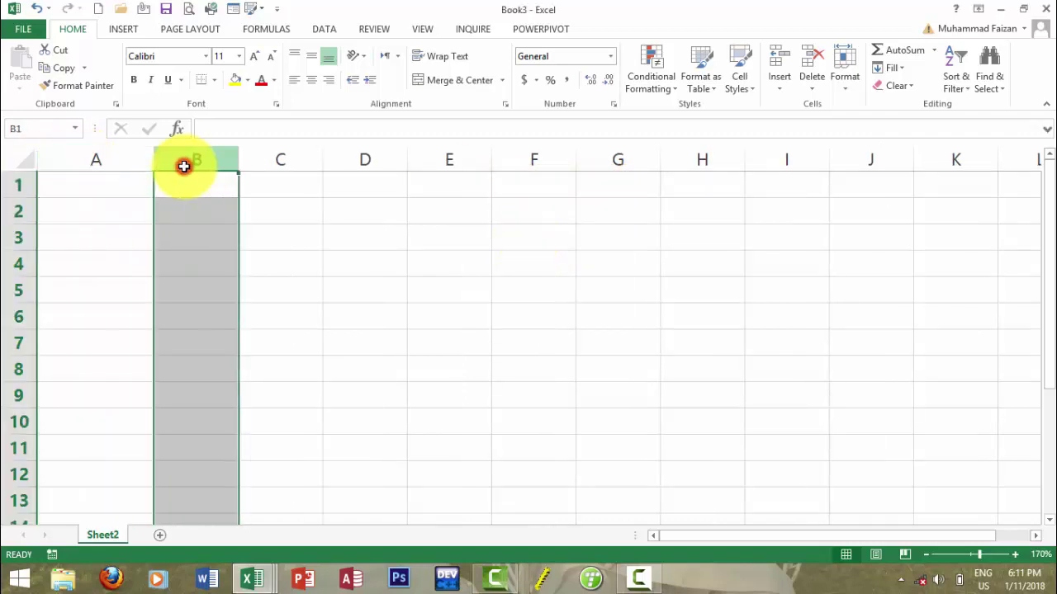
{"action": "left_click", "coordinate": [132, 161]}
{"action": "left_click_drag", "start_coordinate": [153, 178], "coordinate": [184, 233]}
{"action": "key", "text": "ctrl+z"}
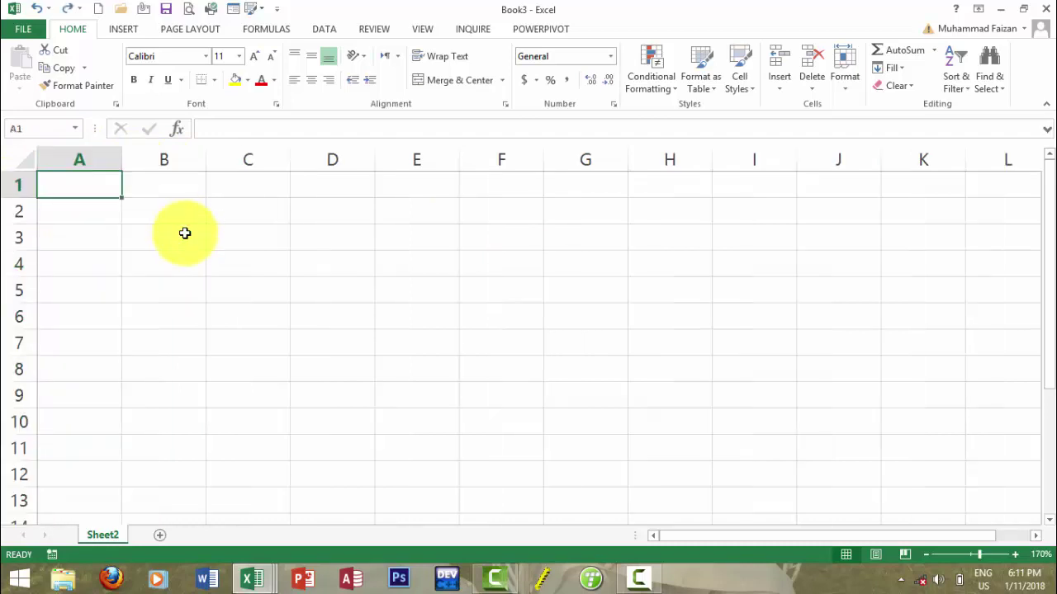
{"action": "left_click", "coordinate": [846, 82]}
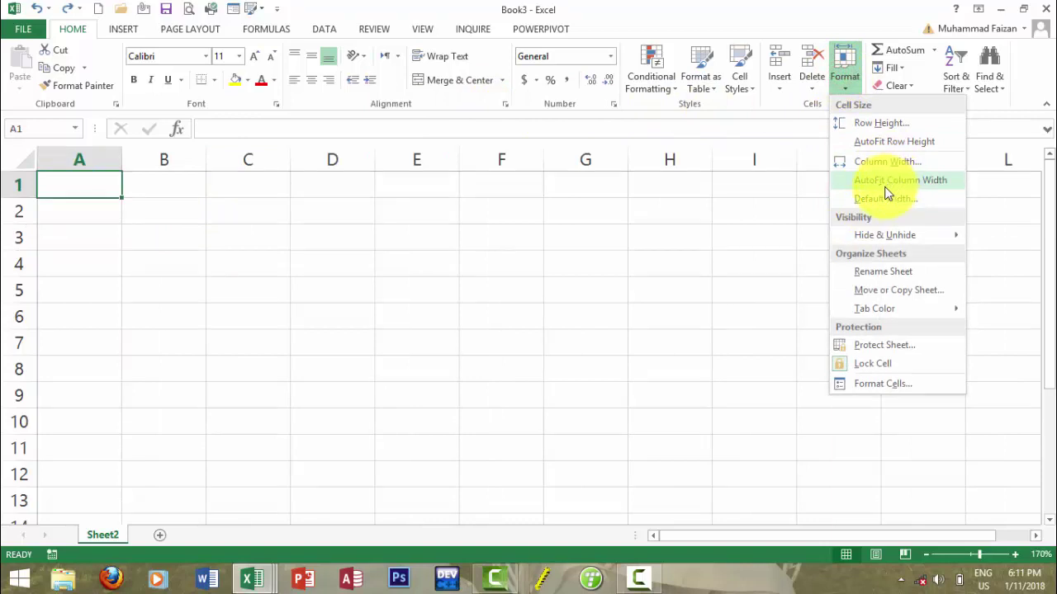
{"action": "left_click", "coordinate": [335, 224]}
{"action": "left_click", "coordinate": [292, 239]}
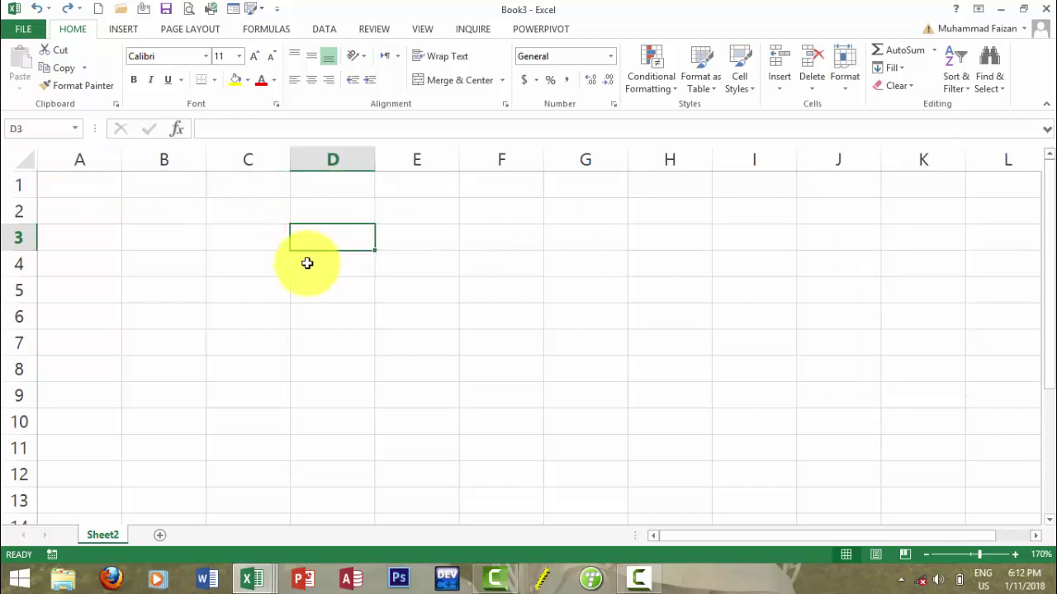
{"action": "left_click_drag", "start_coordinate": [266, 235], "coordinate": [688, 316]}
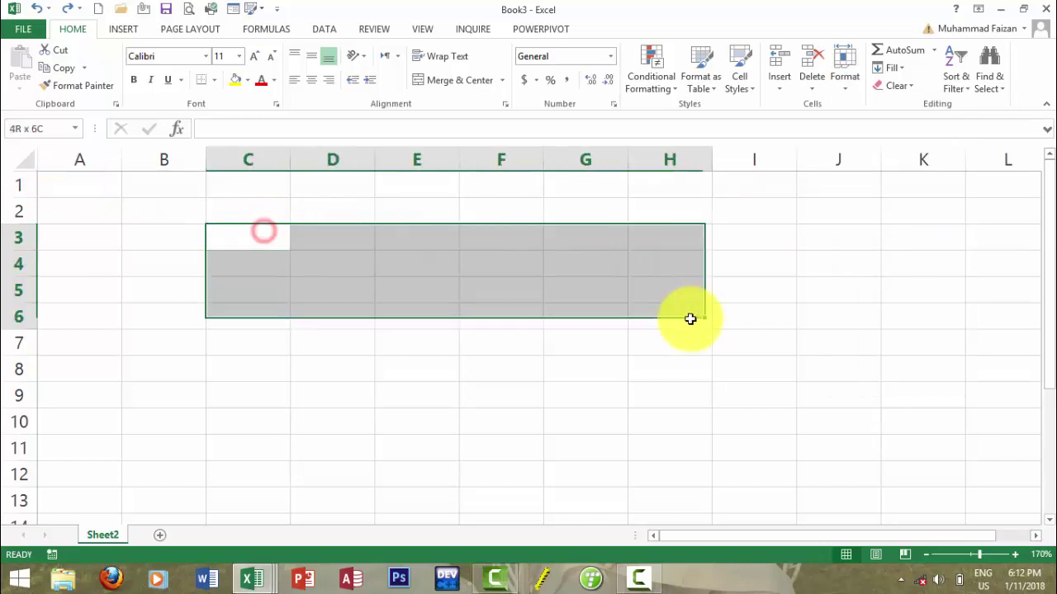
{"action": "left_click", "coordinate": [440, 265]}
{"action": "left_click", "coordinate": [430, 241]}
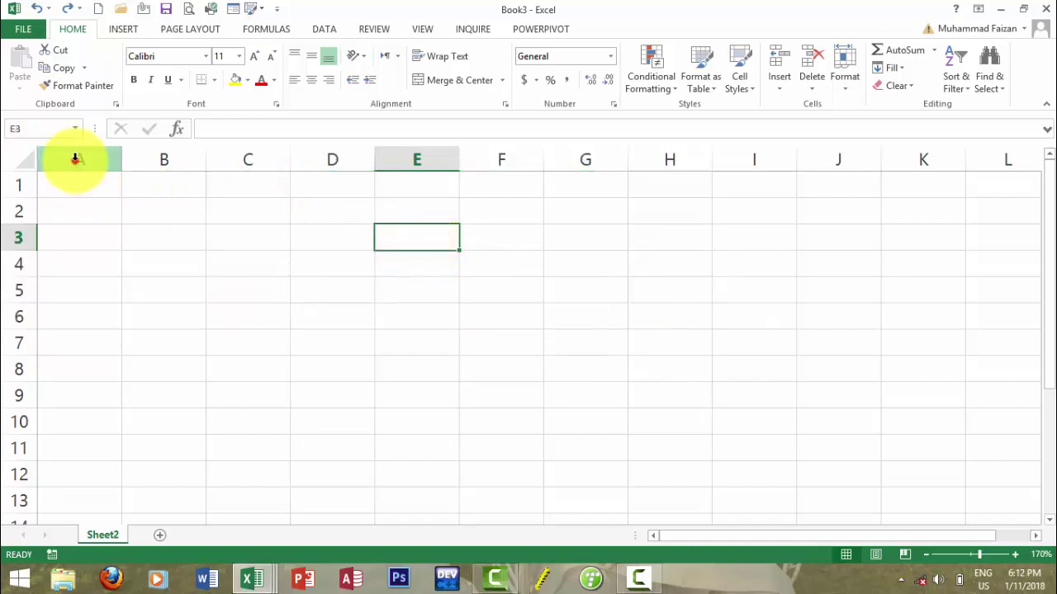
{"action": "left_click_drag", "start_coordinate": [76, 159], "coordinate": [1024, 288]}
{"action": "left_click", "coordinate": [584, 284]}
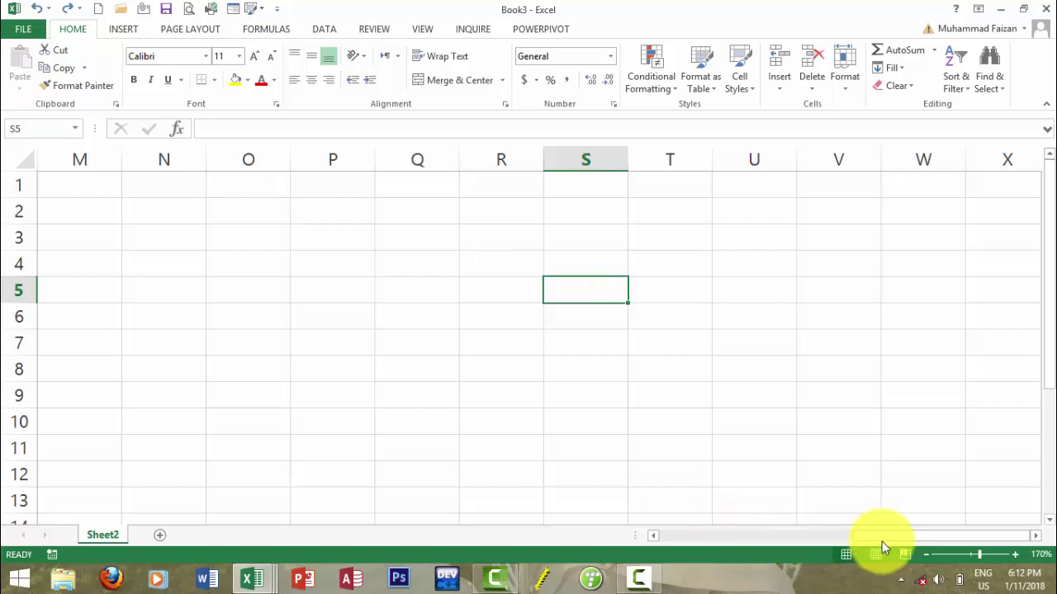
{"action": "left_click_drag", "start_coordinate": [880, 536], "coordinate": [662, 537]}
{"action": "scroll", "coordinate": [466, 457], "scroll_direction": "down", "scroll_amount": 1}
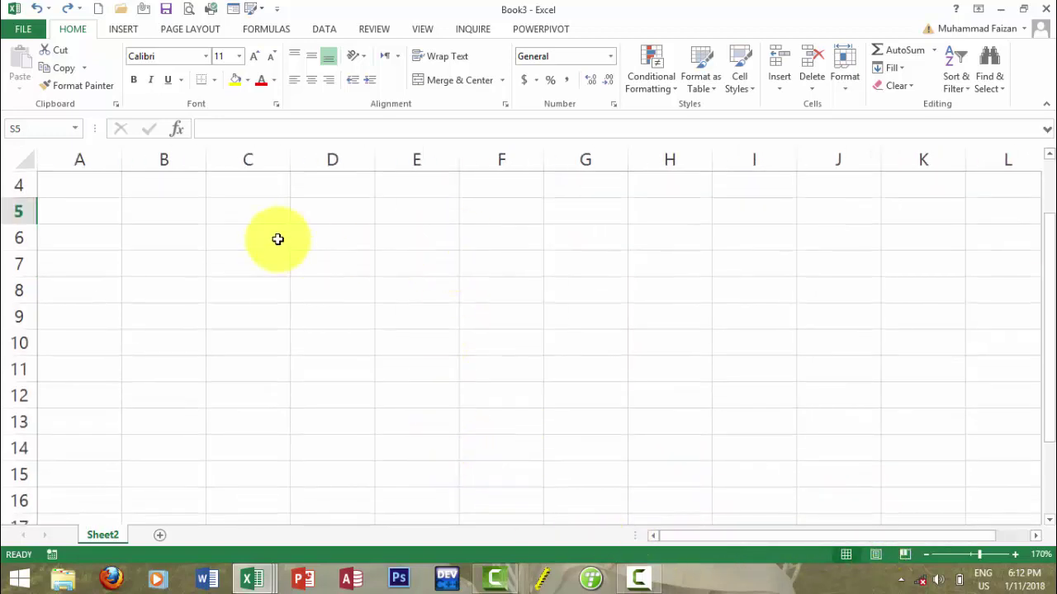
{"action": "scroll", "coordinate": [87, 217], "scroll_direction": "up", "scroll_amount": 1}
{"action": "left_click", "coordinate": [81, 191]}
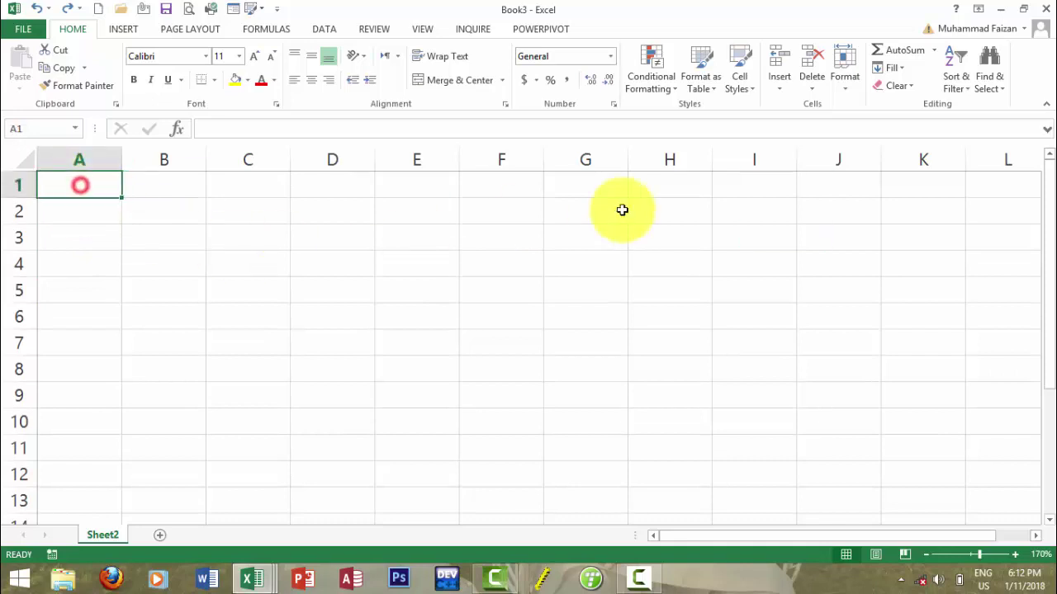
{"action": "left_click", "coordinate": [842, 78]}
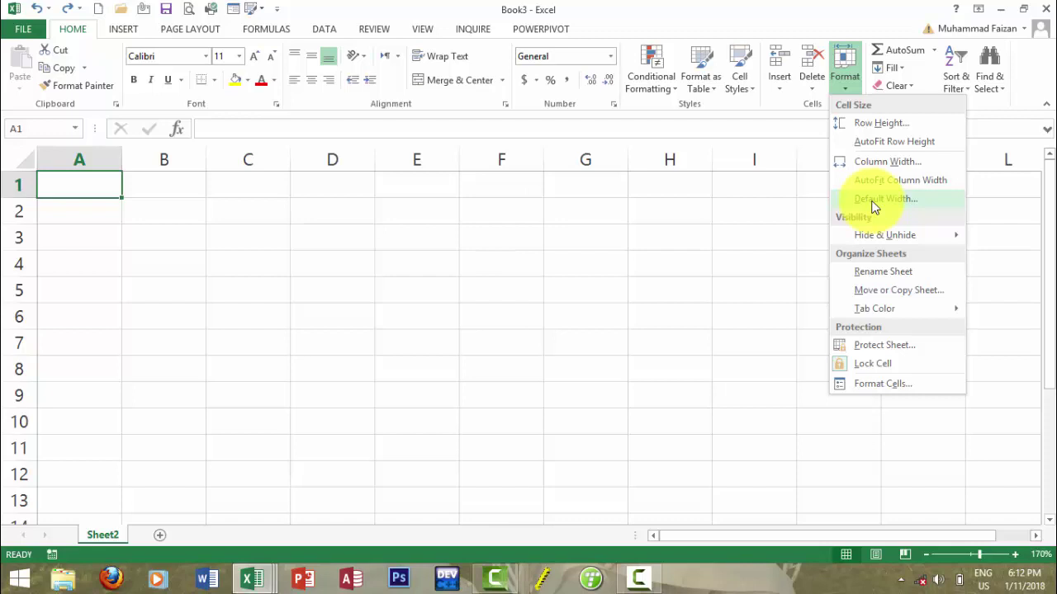
Step: Change Sheet2's default column width from 8.43 to 2 so every column narrows
{"action": "left_click", "coordinate": [873, 202]}
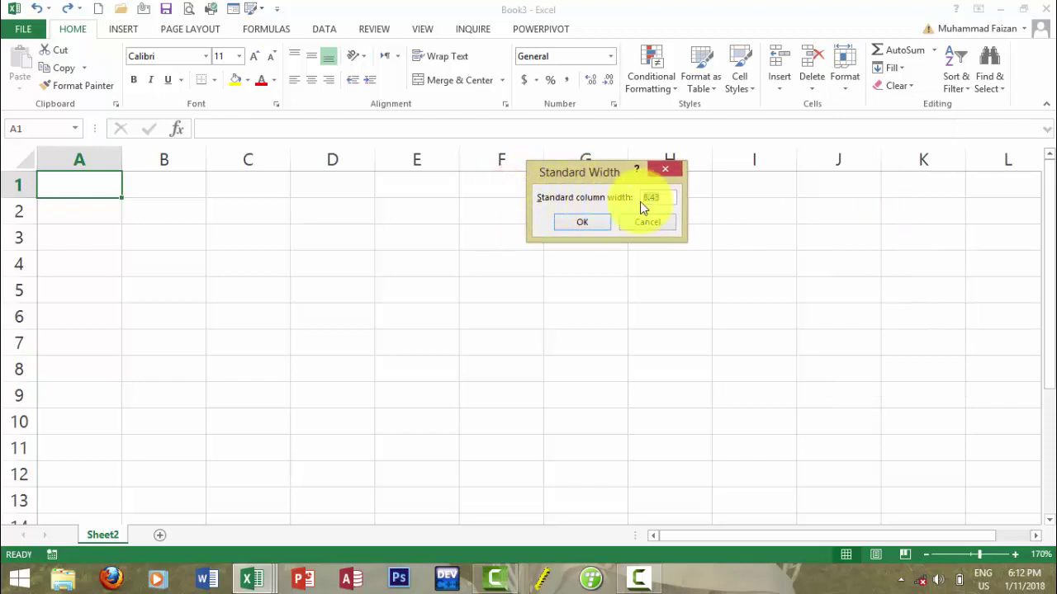
{"action": "left_click_drag", "start_coordinate": [664, 196], "coordinate": [639, 196]}
{"action": "type", "text": "2"}
{"action": "left_click", "coordinate": [572, 223]}
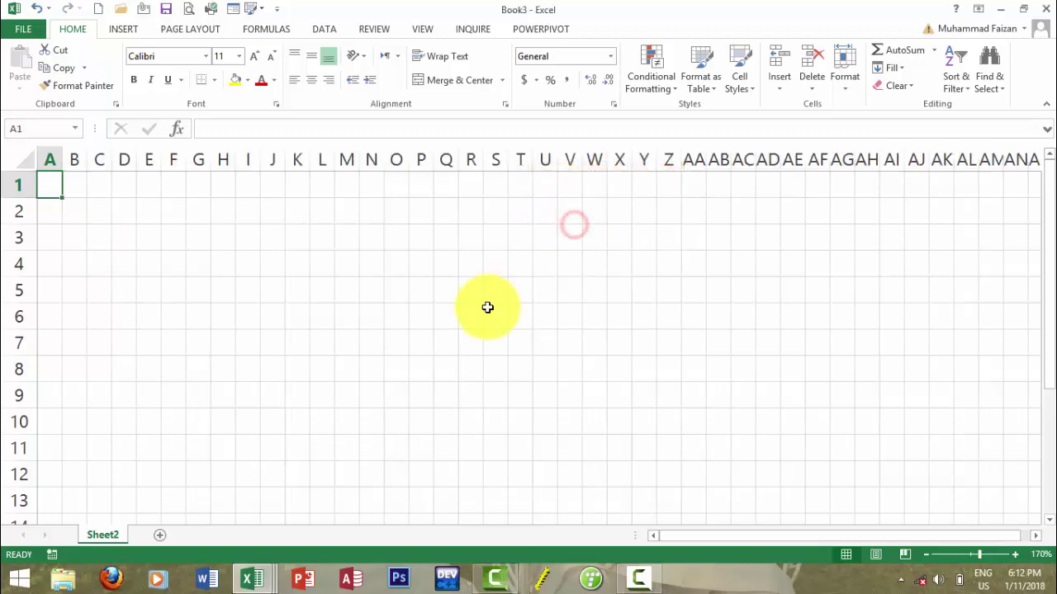
{"action": "left_click", "coordinate": [488, 308]}
{"action": "scroll", "coordinate": [691, 389], "scroll_direction": "down", "scroll_amount": 1}
{"action": "scroll", "coordinate": [693, 389], "scroll_direction": "up", "scroll_amount": 1}
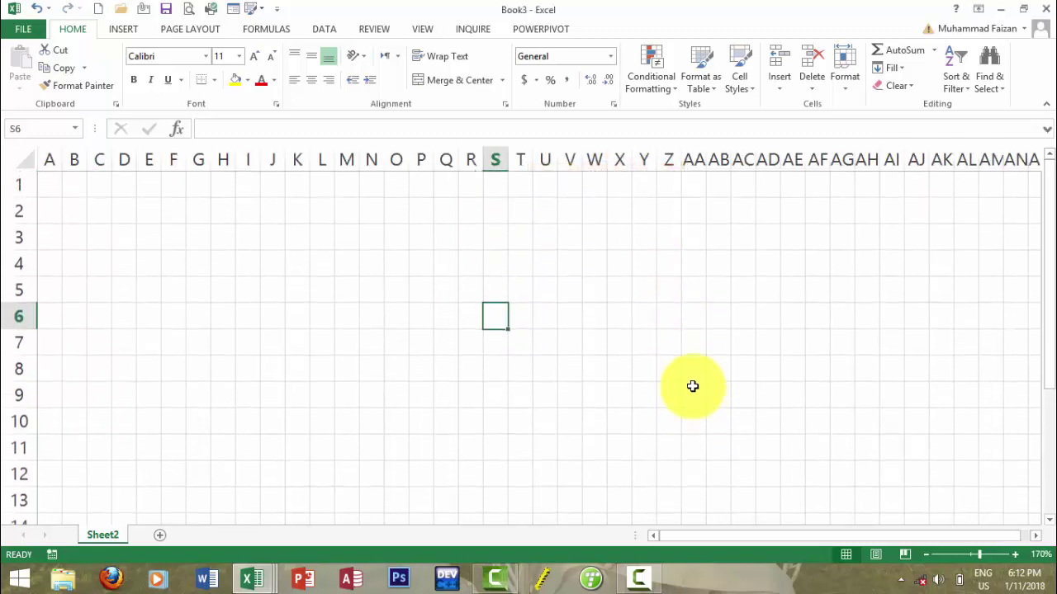
{"action": "left_click", "coordinate": [327, 263]}
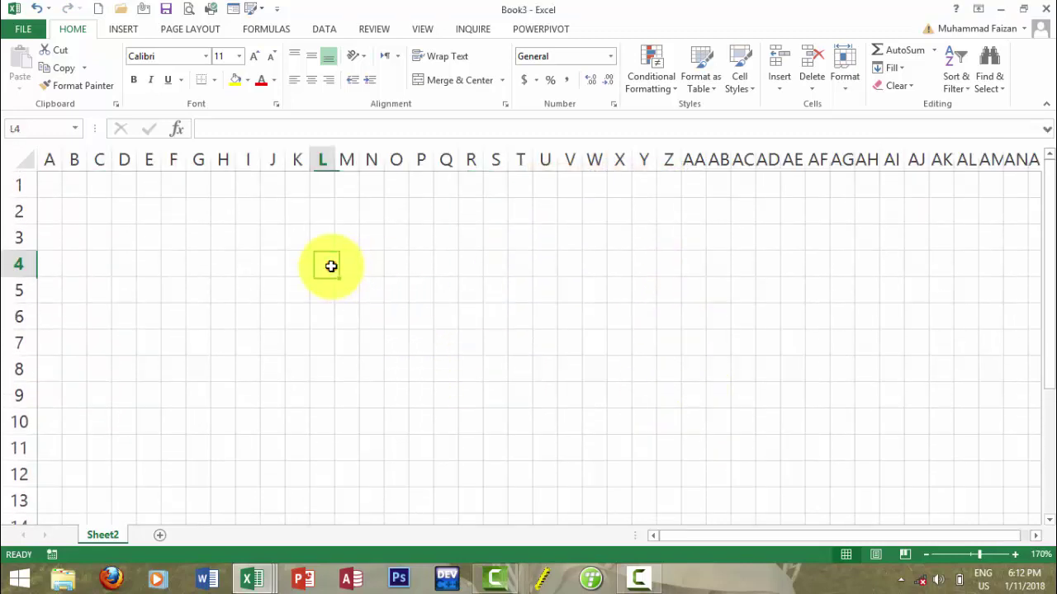
Step: Reduce Sheet2's standard column width even further through Format > Default Width
{"action": "left_click", "coordinate": [848, 82]}
{"action": "left_click", "coordinate": [873, 198]}
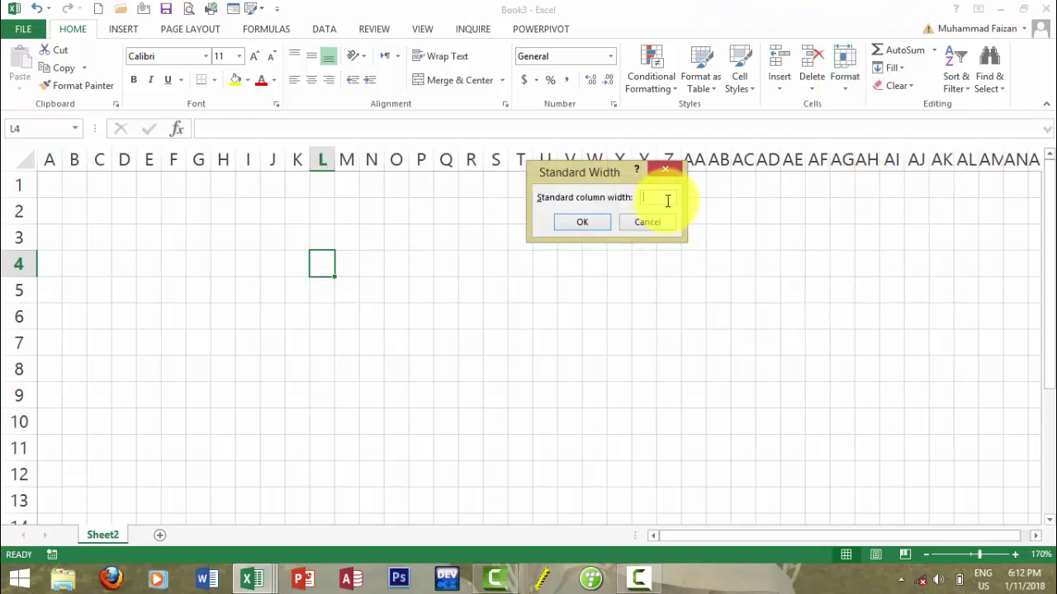
{"action": "left_click", "coordinate": [582, 222]}
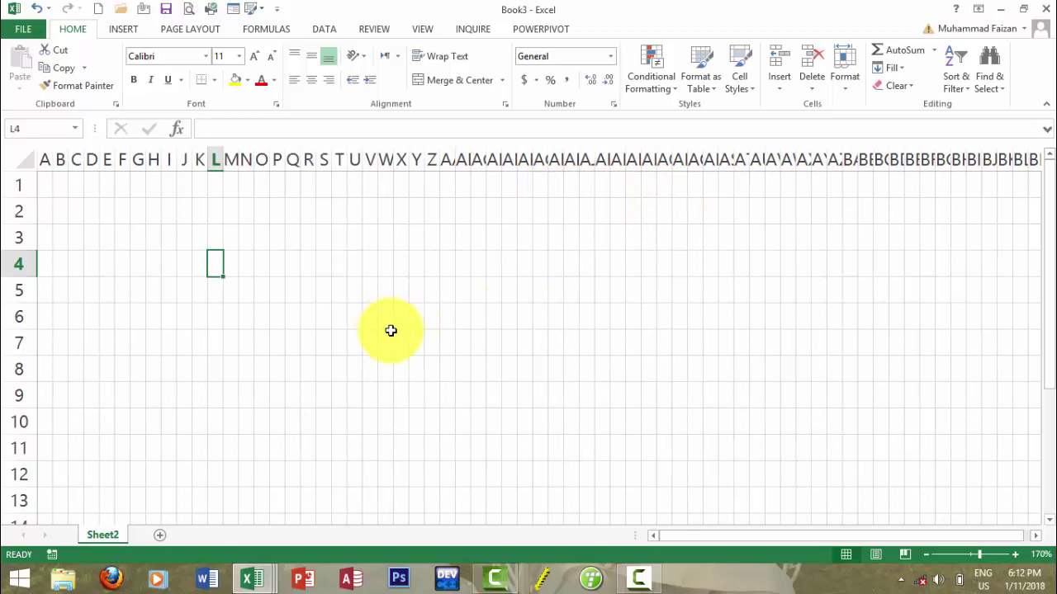
{"action": "left_click", "coordinate": [401, 211]}
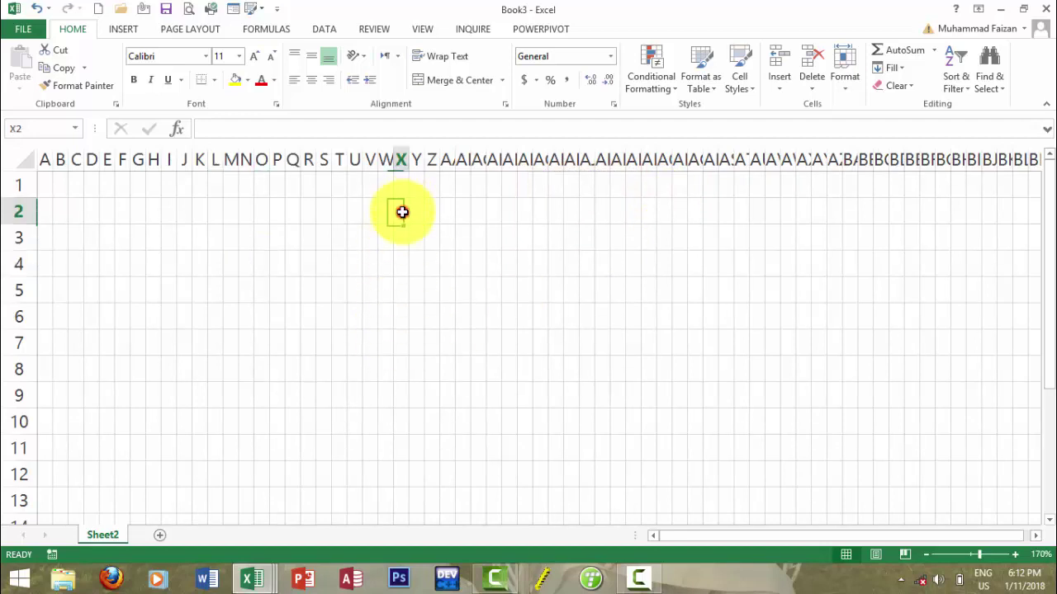
{"action": "left_click", "coordinate": [202, 263]}
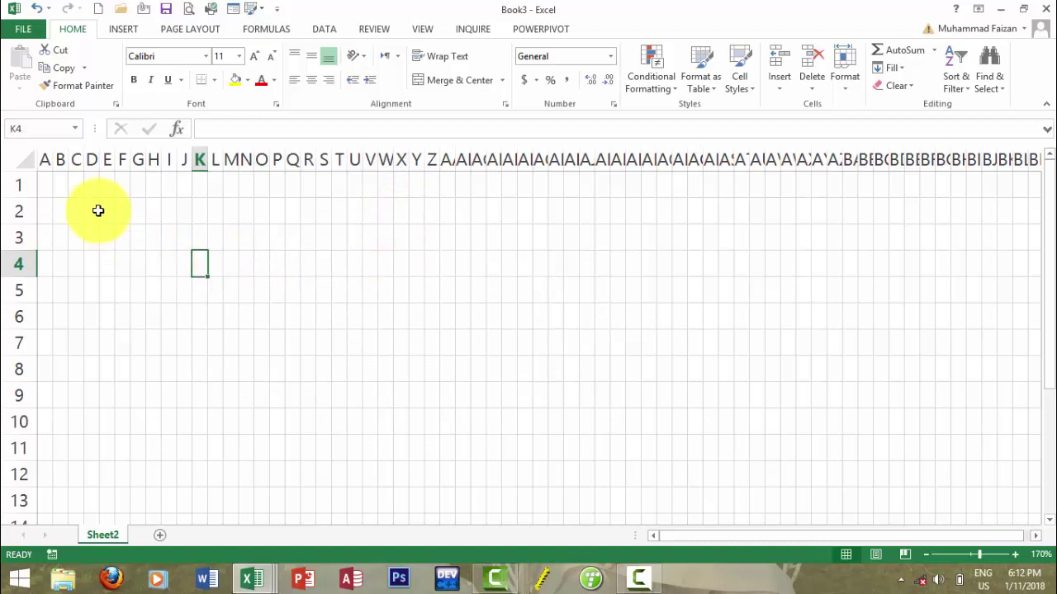
Step: Enter 1 in L3 and drag the fill handle to continue the series with 2 in M3
{"action": "left_click_drag", "start_coordinate": [289, 270], "coordinate": [934, 355]}
{"action": "left_click", "coordinate": [618, 341]}
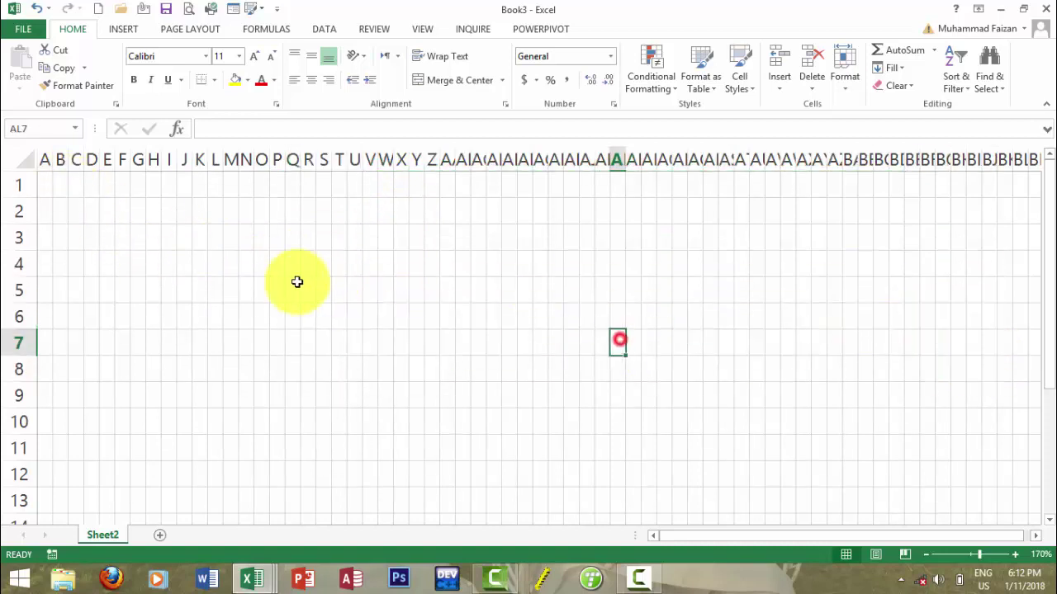
{"action": "mouse_move", "coordinate": [213, 238]}
{"action": "left_mouse_down"}
{"action": "mouse_move", "coordinate": [871, 402]}
{"action": "mouse_move", "coordinate": [217, 233]}
{"action": "left_mouse_up"}
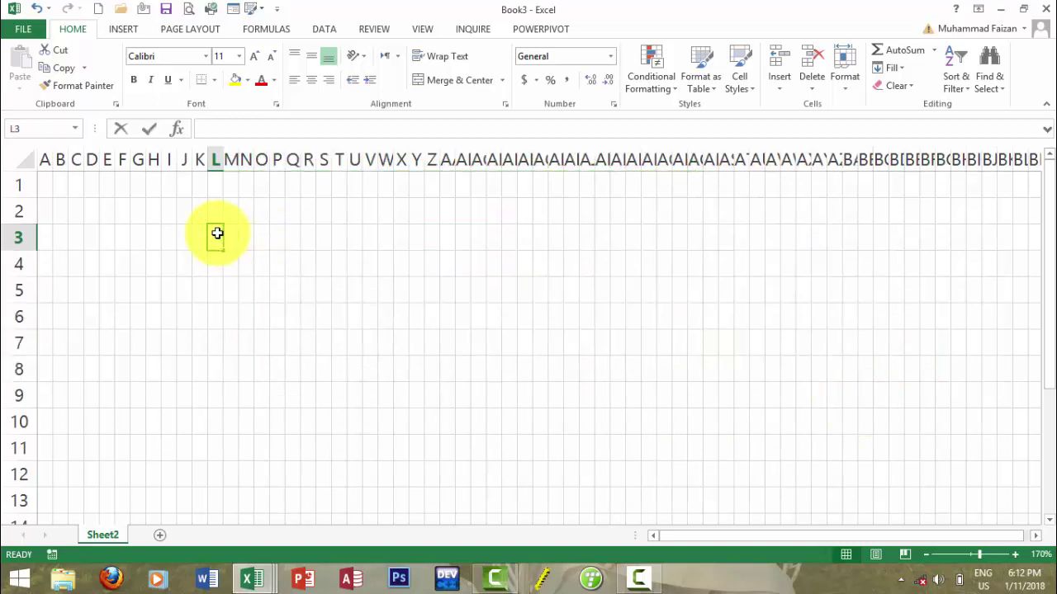
{"action": "type", "text": "1"}
{"action": "key", "text": "Return"}
{"action": "left_click", "coordinate": [217, 235]}
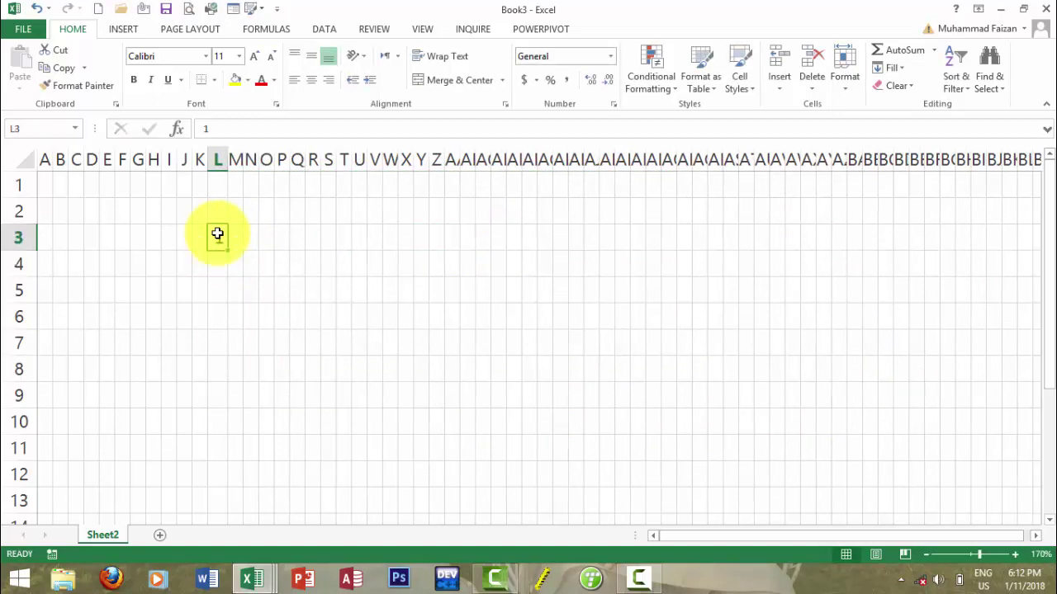
{"action": "mouse_move", "coordinate": [228, 249]}
{"action": "left_mouse_down"}
{"action": "mouse_move", "coordinate": [737, 246]}
{"action": "mouse_move", "coordinate": [712, 244]}
{"action": "left_mouse_up"}
Step: Fill row 3 from L3 to AP3 with 1–31 and AutoFit columns AN–AP to show 29–31
{"action": "key", "text": "Escape"}
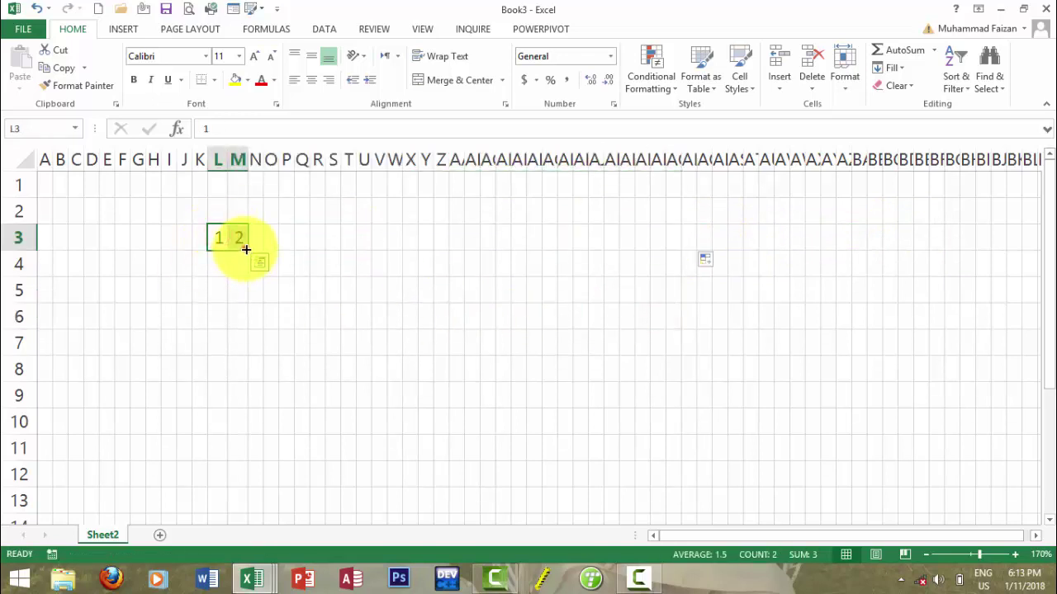
{"action": "mouse_move", "coordinate": [246, 249]}
{"action": "left_mouse_down"}
{"action": "mouse_move", "coordinate": [746, 246]}
{"action": "mouse_move", "coordinate": [697, 243]}
{"action": "left_mouse_up"}
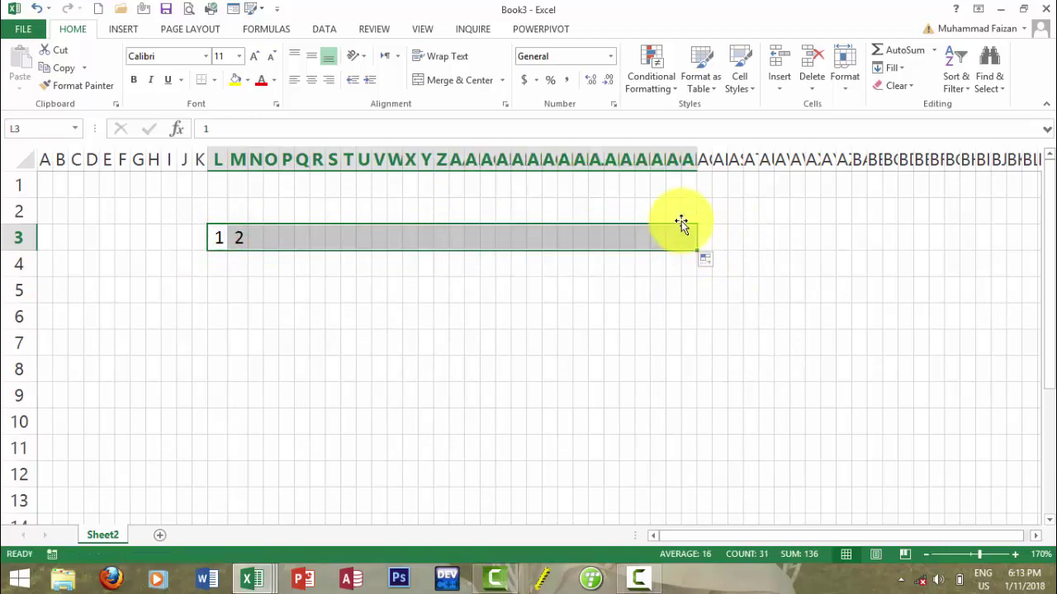
{"action": "double_click", "coordinate": [698, 155]}
{"action": "double_click", "coordinate": [681, 155]}
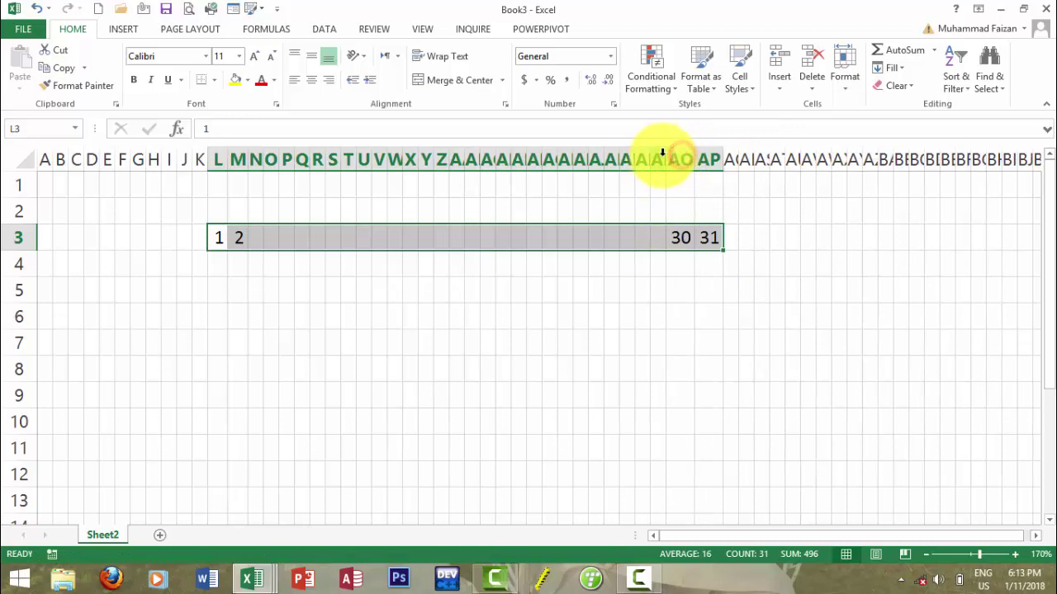
{"action": "double_click", "coordinate": [665, 155]}
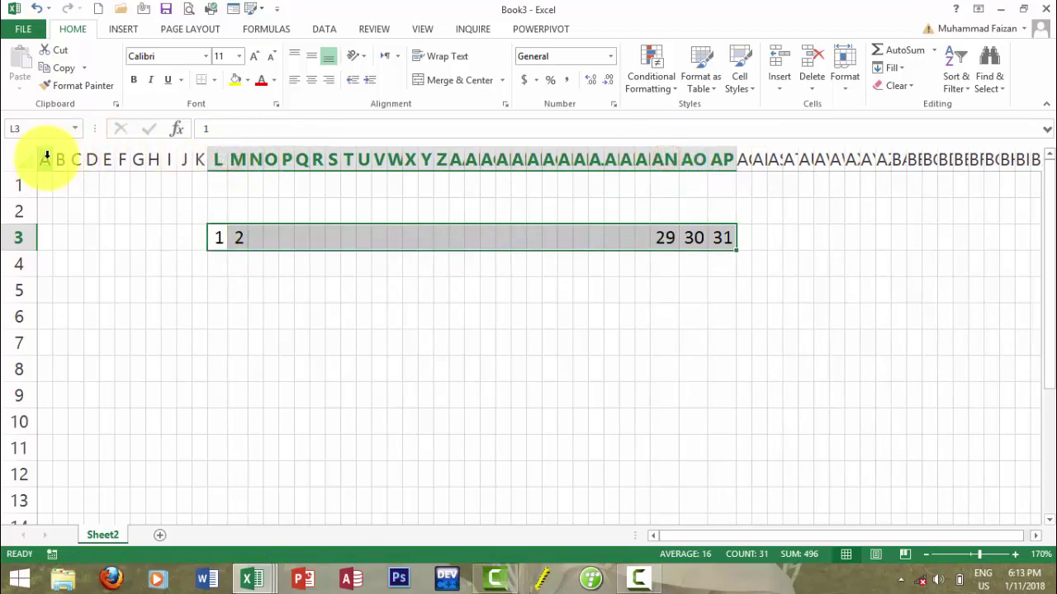
Step: AutoFit columns N through R so 3–7 are readable, then select L3:AP9
{"action": "left_click", "coordinate": [186, 266]}
{"action": "left_click", "coordinate": [255, 235]}
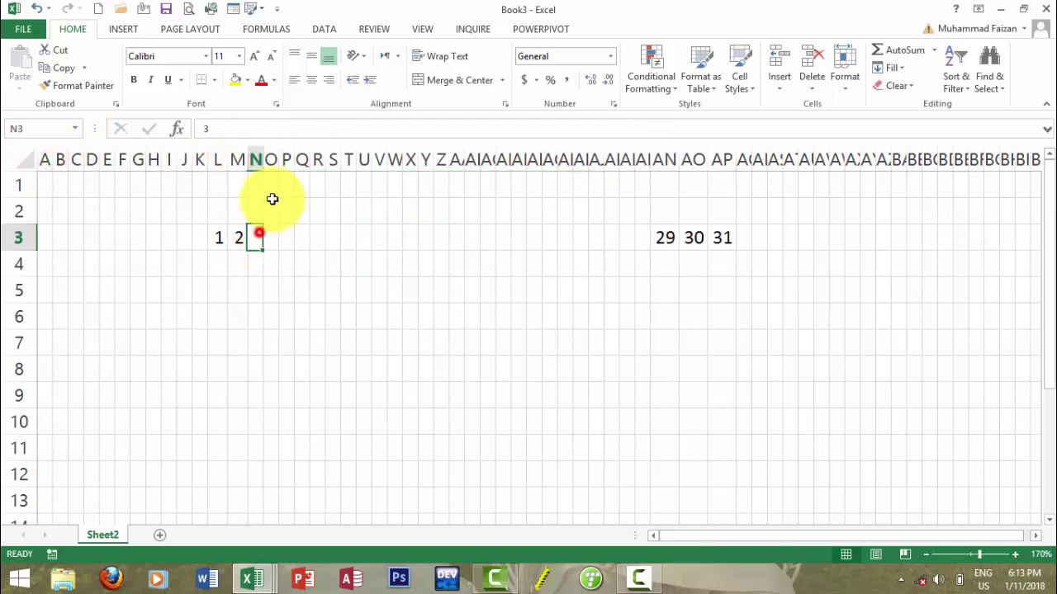
{"action": "double_click", "coordinate": [265, 159]}
{"action": "double_click", "coordinate": [286, 159]}
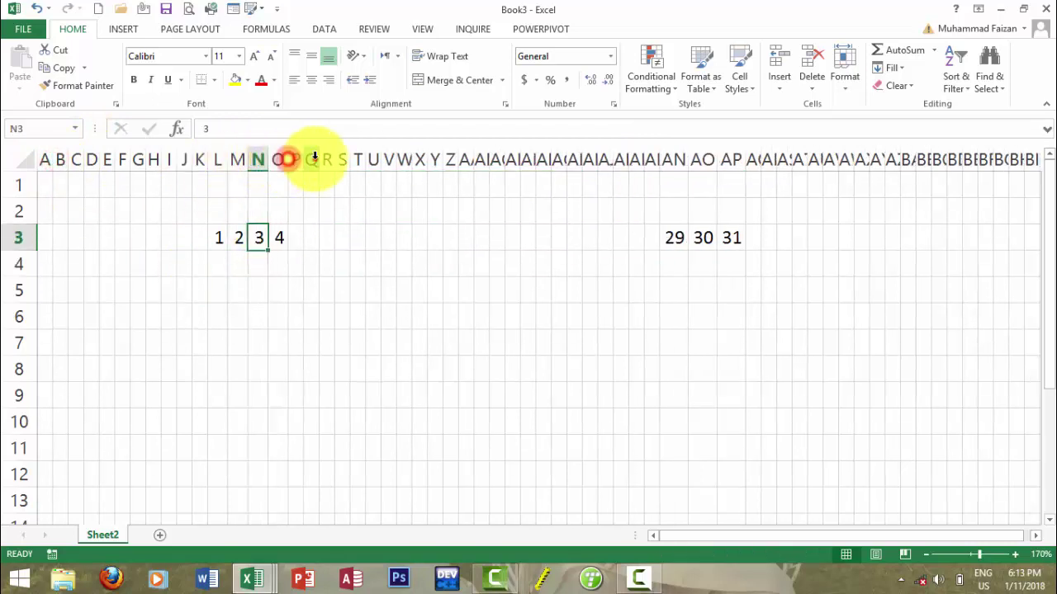
{"action": "left_click", "coordinate": [311, 158]}
{"action": "double_click", "coordinate": [303, 159]}
{"action": "double_click", "coordinate": [322, 159]}
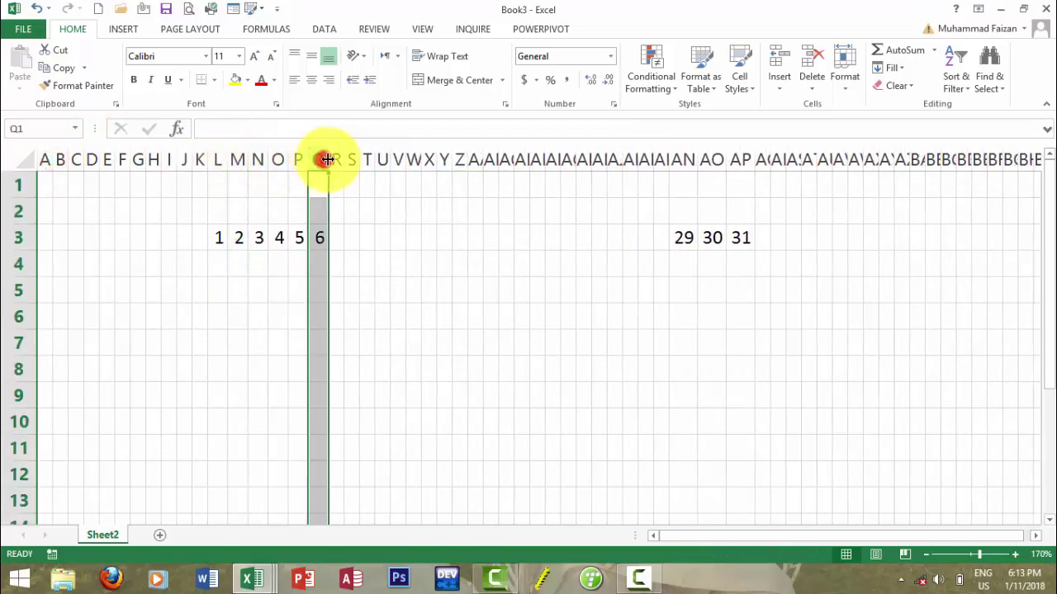
{"action": "double_click", "coordinate": [346, 159]}
{"action": "left_click_drag", "start_coordinate": [219, 237], "coordinate": [736, 388]}
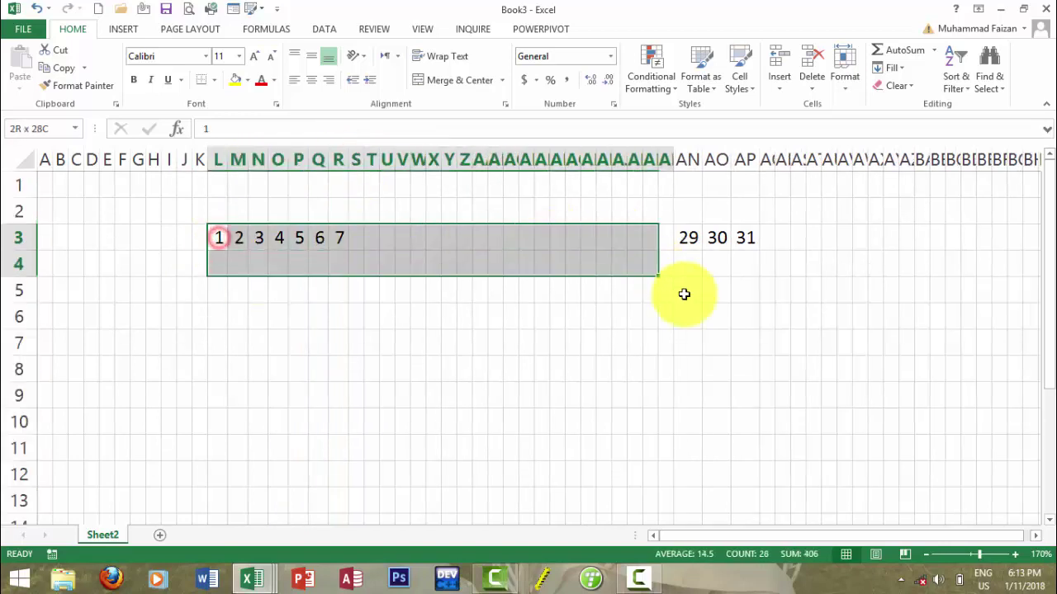
Step: Apply All Borders to the L3:AP9 grid
{"action": "left_click", "coordinate": [214, 80]}
{"action": "left_click", "coordinate": [228, 213]}
{"action": "left_click", "coordinate": [341, 312]}
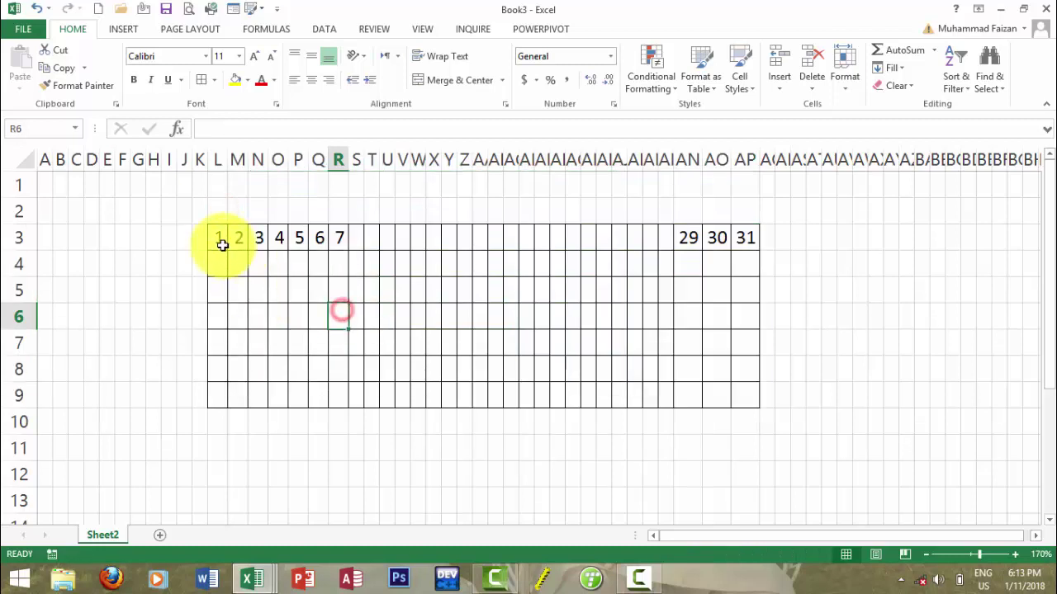
{"action": "left_click", "coordinate": [219, 240]}
Step: Widen column K and type the heading 'name' in K3
{"action": "left_click", "coordinate": [198, 237]}
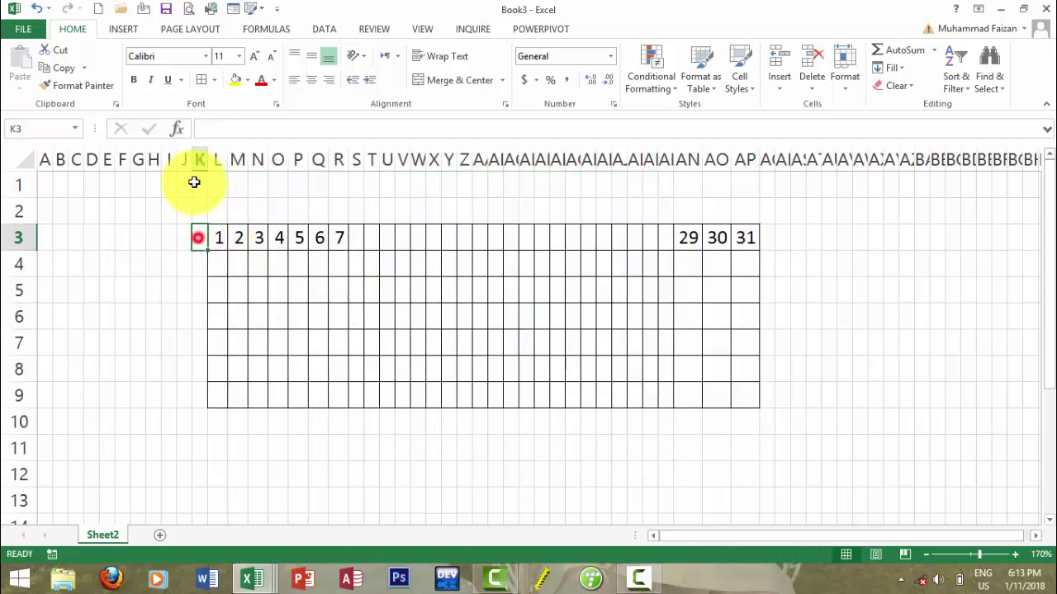
{"action": "mouse_move", "coordinate": [195, 157]}
{"action": "left_mouse_down"}
{"action": "mouse_move", "coordinate": [118, 160]}
{"action": "mouse_move", "coordinate": [240, 158]}
{"action": "left_mouse_up"}
{"action": "left_click", "coordinate": [171, 264]}
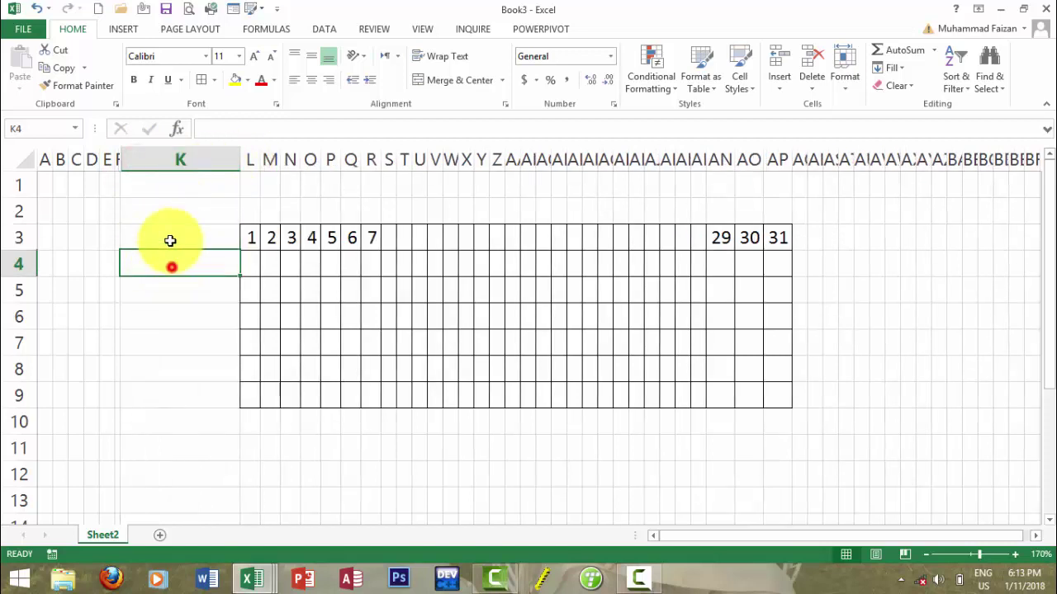
{"action": "left_click", "coordinate": [170, 236]}
{"action": "type", "text": "ame"}
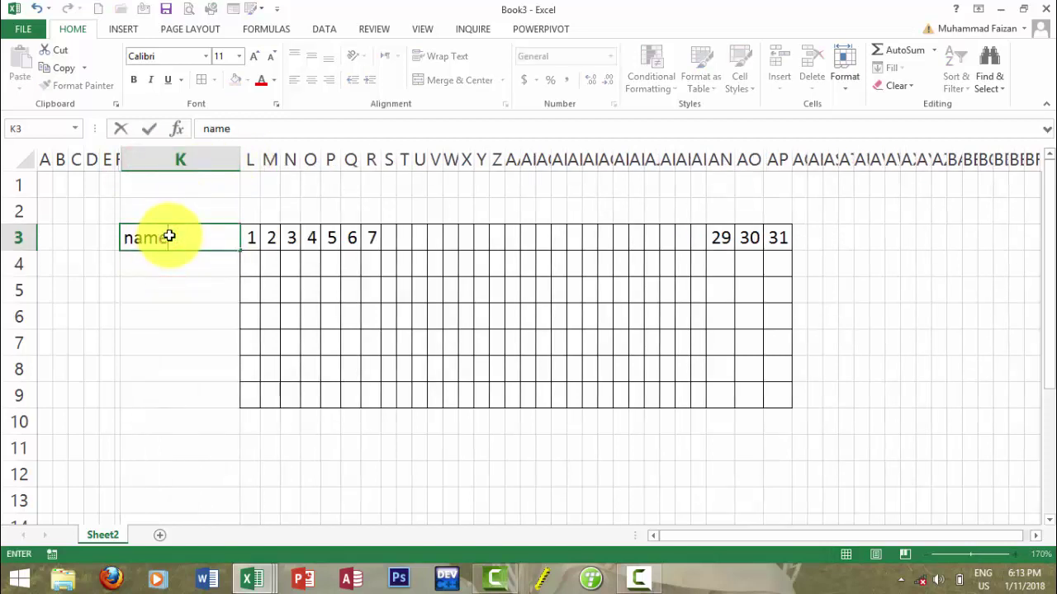
{"action": "key", "text": "Return"}
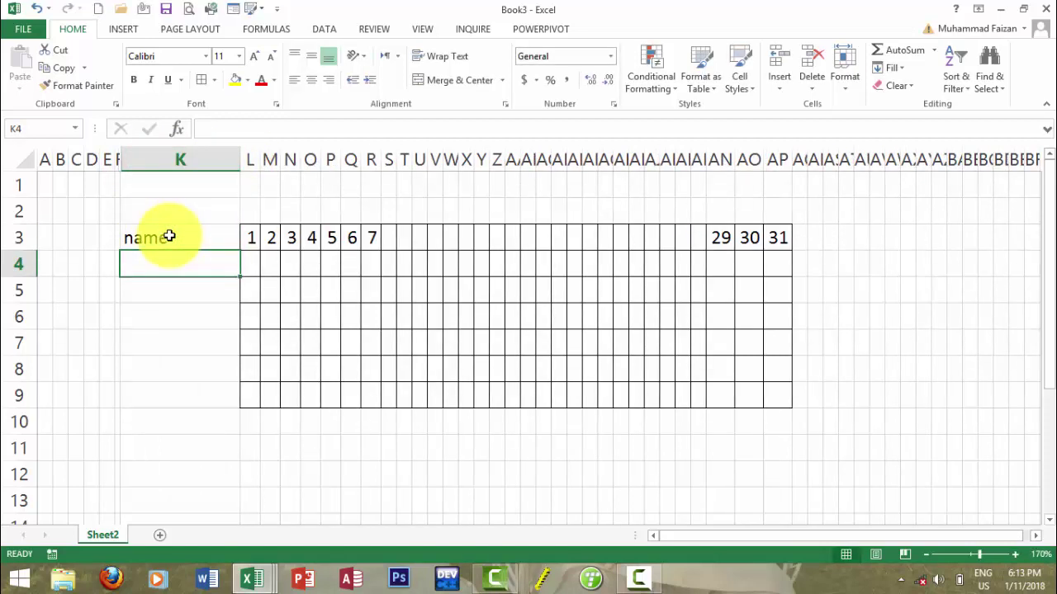
{"action": "left_click_drag", "start_coordinate": [252, 236], "coordinate": [785, 404]}
{"action": "left_click", "coordinate": [529, 326]}
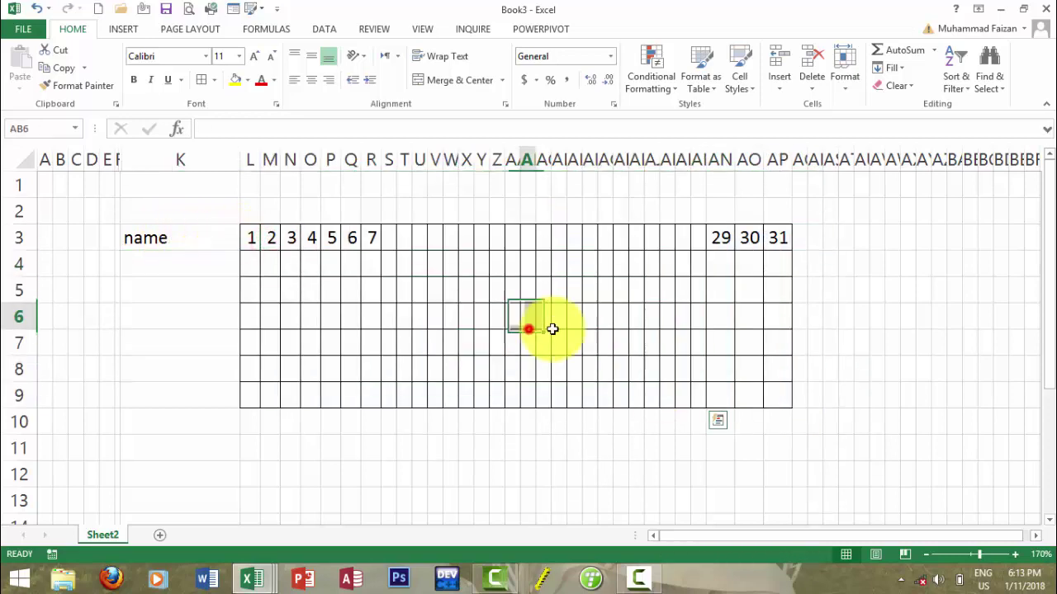
Step: Add a new blank Sheet3 to the workbook
{"action": "left_click_drag", "start_coordinate": [875, 237], "coordinate": [437, 237]}
{"action": "left_click", "coordinate": [436, 317]}
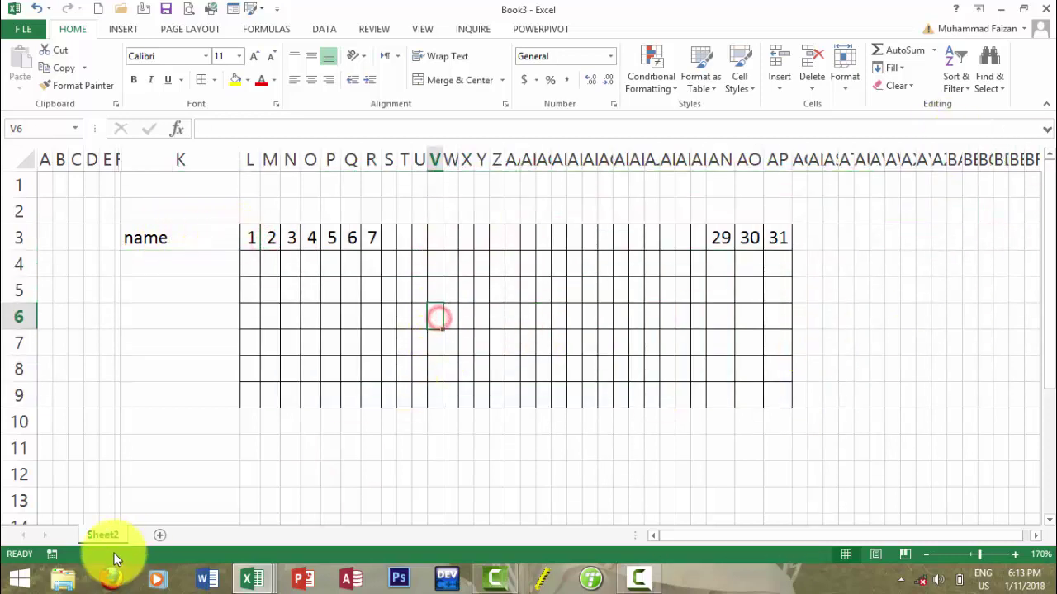
{"action": "left_click", "coordinate": [164, 535]}
{"action": "left_click", "coordinate": [241, 292]}
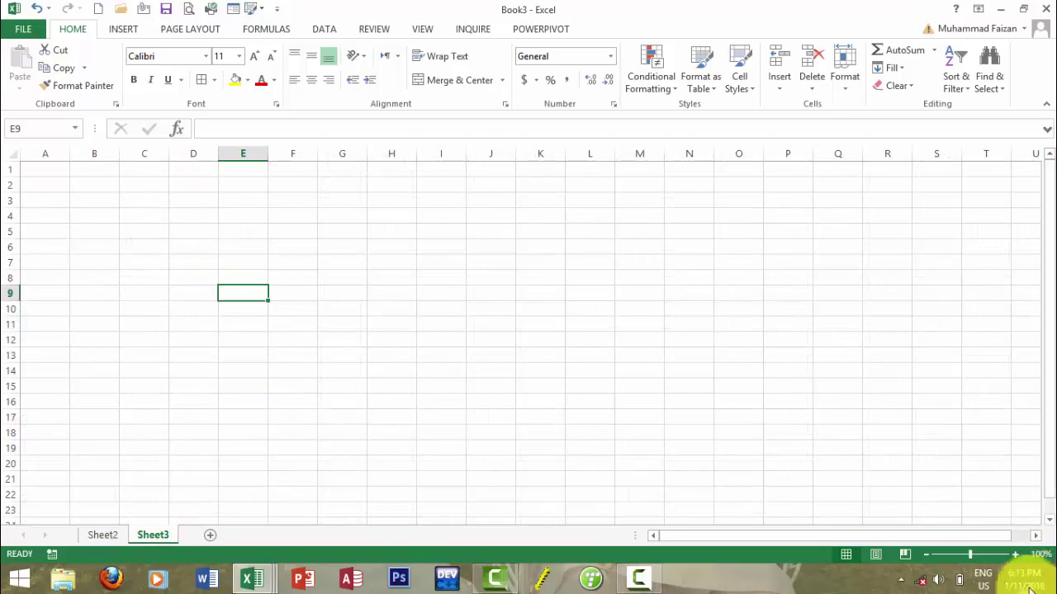
Step: Zoom in on Sheet3 and use Ctrl+Enter to put one person's name in all 70 cells of B2:H11
{"action": "left_click", "coordinate": [1015, 555]}
{"action": "left_click", "coordinate": [1015, 555]}
{"action": "left_click", "coordinate": [1015, 554]}
{"action": "left_click", "coordinate": [1016, 554]}
{"action": "left_click", "coordinate": [1016, 555]}
{"action": "left_click", "coordinate": [60, 212]}
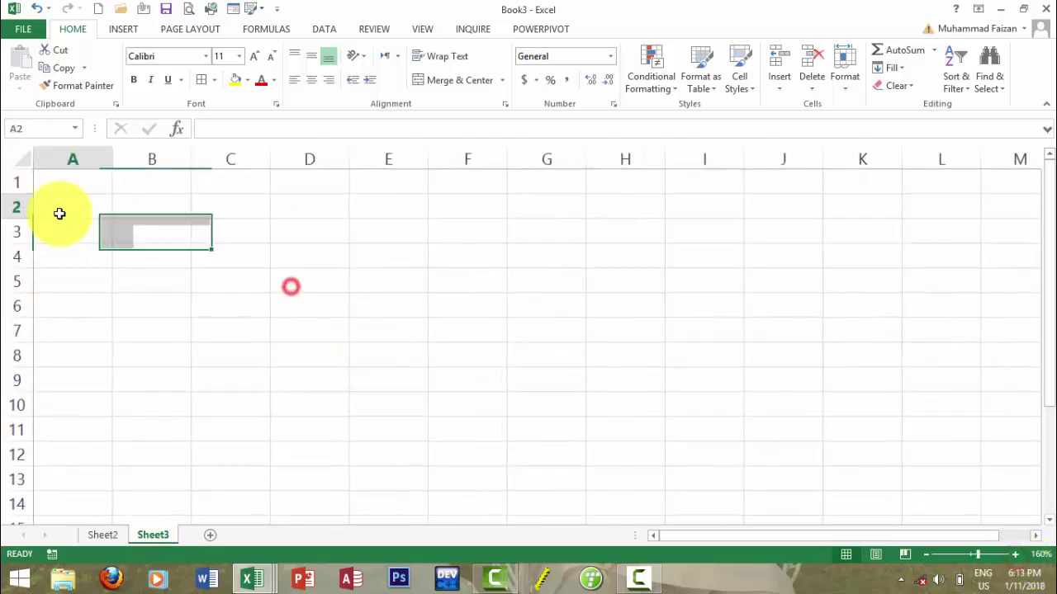
{"action": "left_click", "coordinate": [846, 83]}
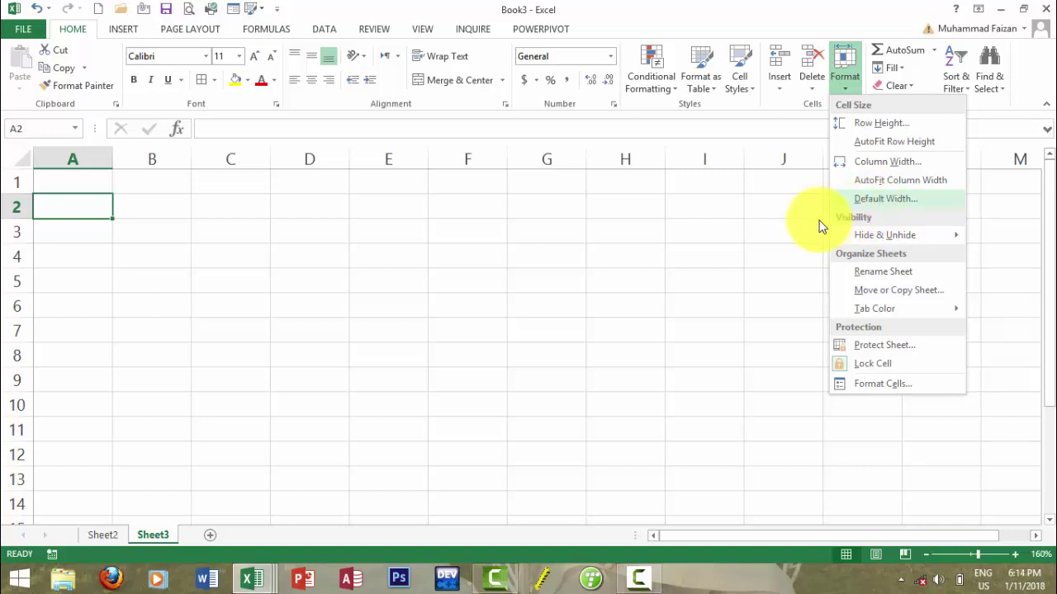
{"action": "left_click", "coordinate": [266, 257]}
{"action": "left_click_drag", "start_coordinate": [151, 206], "coordinate": [626, 441]}
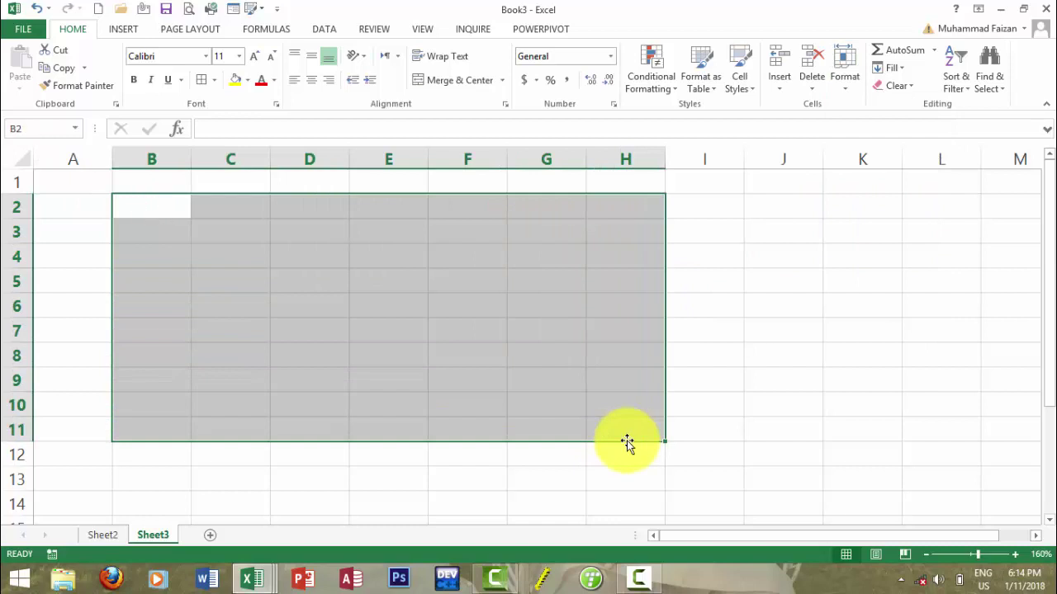
{"action": "type", "text": "Akhtar"}
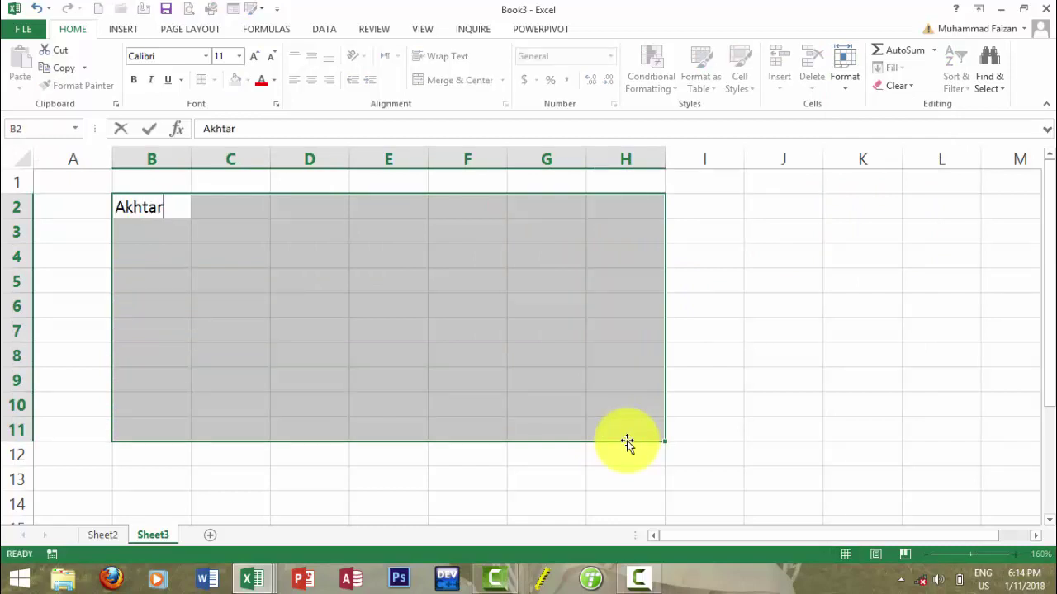
{"action": "key", "text": "Return"}
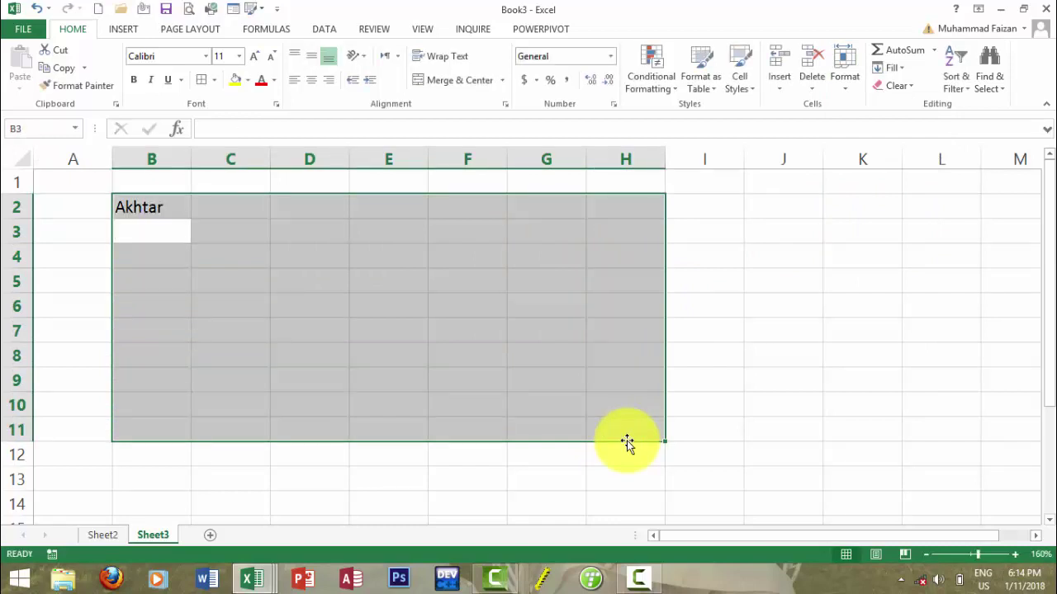
{"action": "type", "text": "Akhtar"}
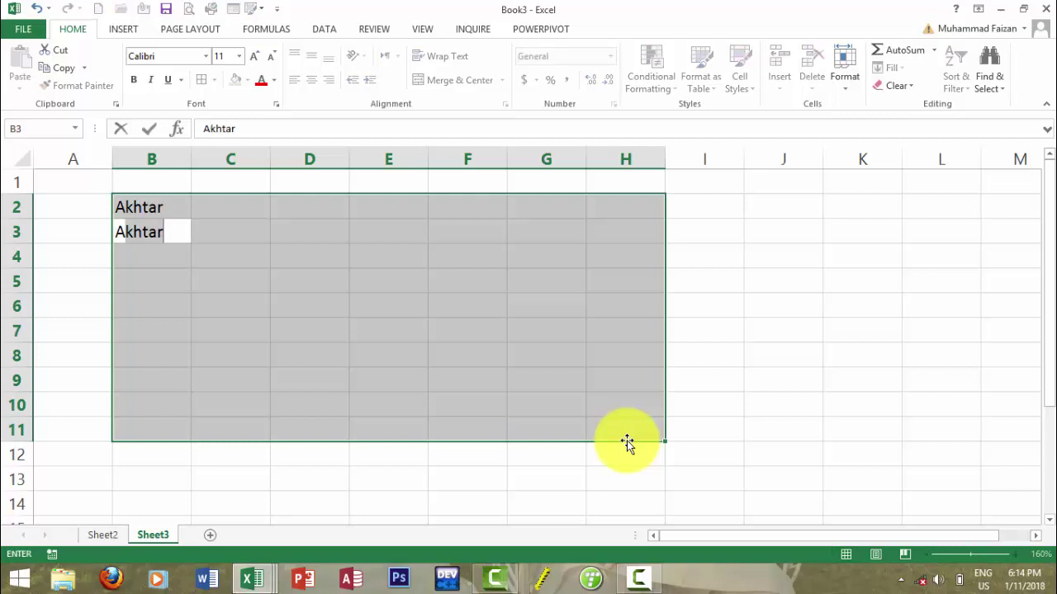
{"action": "key", "text": "ctrl+Return"}
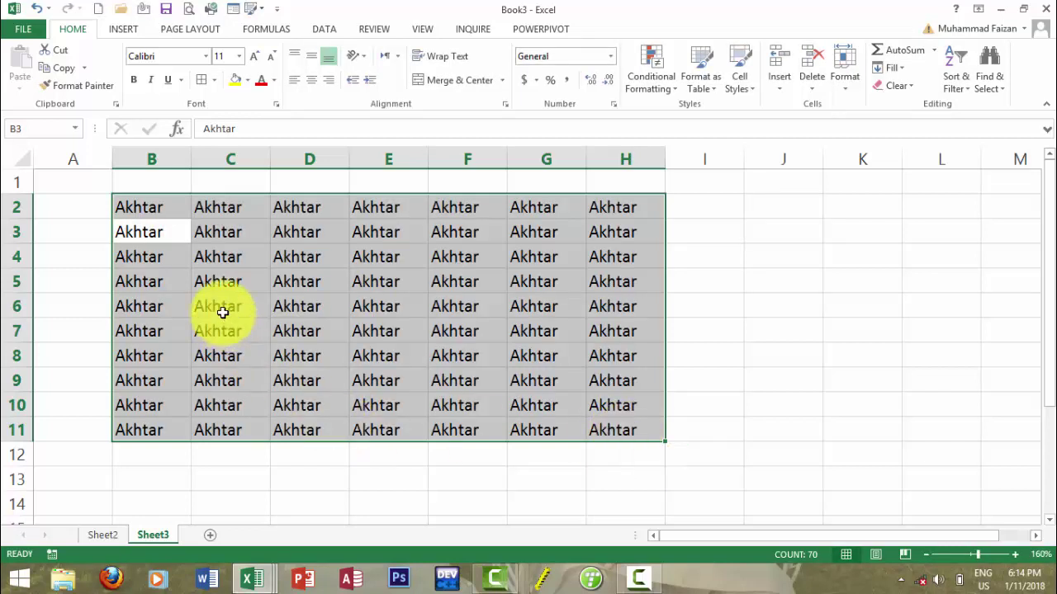
{"action": "left_click", "coordinate": [220, 306]}
{"action": "mouse_move", "coordinate": [157, 212]}
{"action": "left_mouse_down"}
{"action": "mouse_move", "coordinate": [629, 479]}
{"action": "mouse_move", "coordinate": [618, 424]}
{"action": "left_mouse_up"}
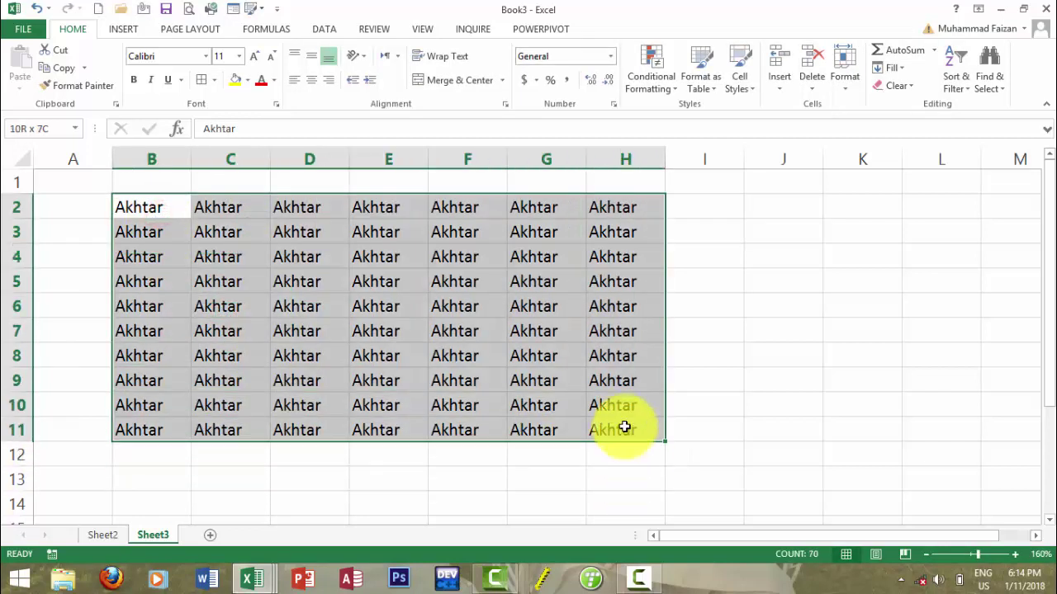
Step: Add all borders to B2:H11 and shade its first three columns, B2:D11, yellow
{"action": "left_click", "coordinate": [202, 80]}
{"action": "left_click", "coordinate": [149, 208]}
{"action": "left_click_drag", "start_coordinate": [148, 208], "coordinate": [307, 426]}
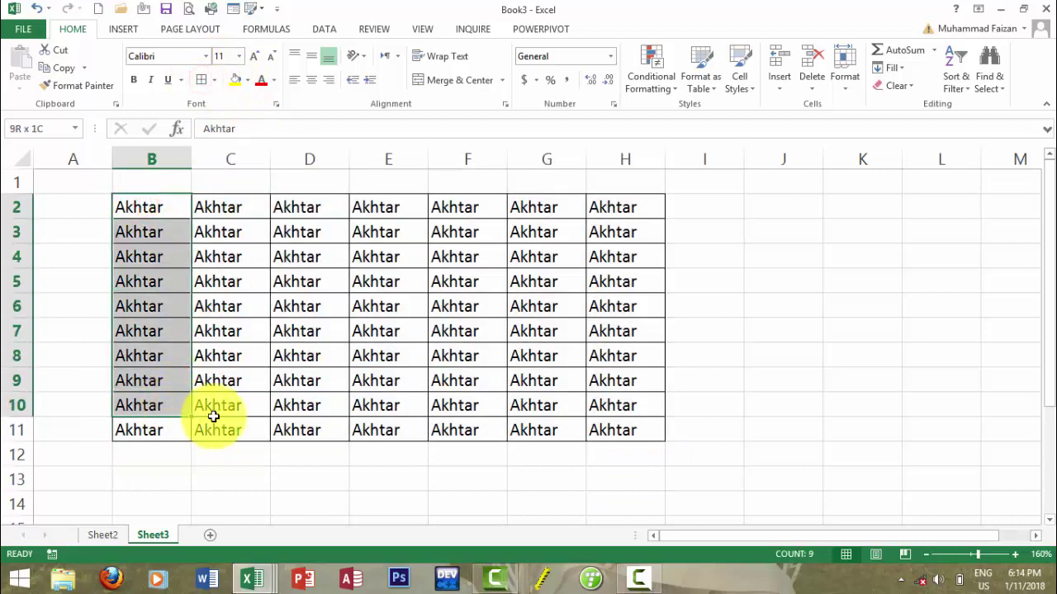
{"action": "left_click", "coordinate": [236, 80]}
{"action": "left_click", "coordinate": [300, 372]}
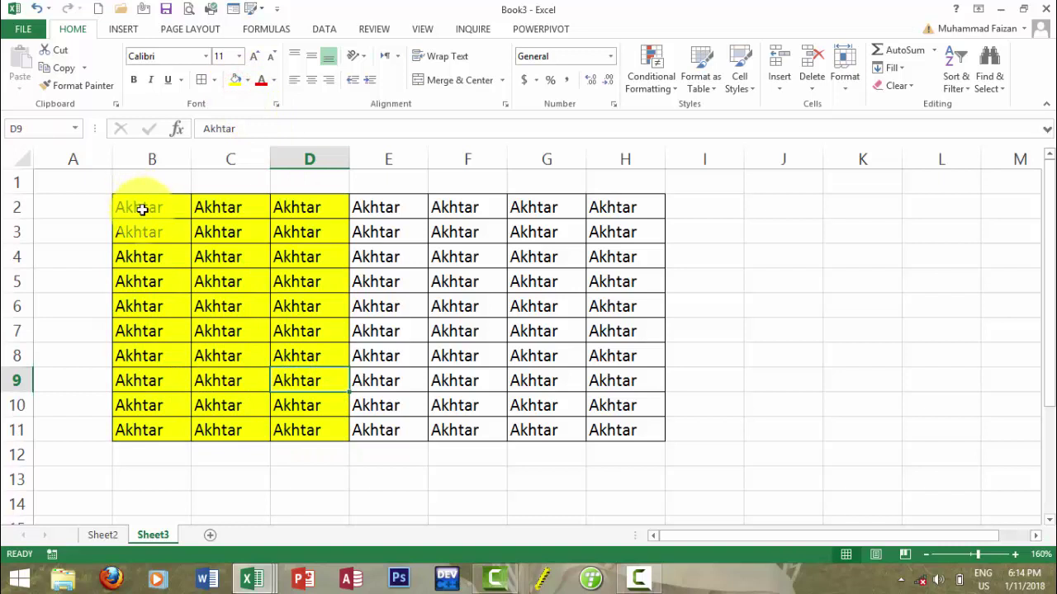
{"action": "left_click_drag", "start_coordinate": [141, 207], "coordinate": [307, 426]}
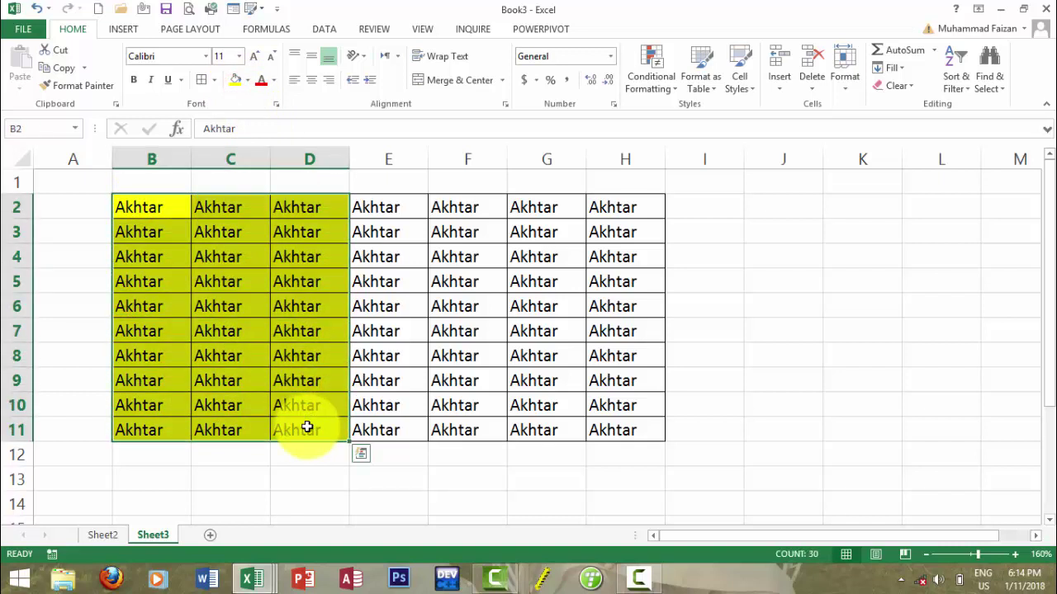
{"action": "left_click", "coordinate": [844, 66]}
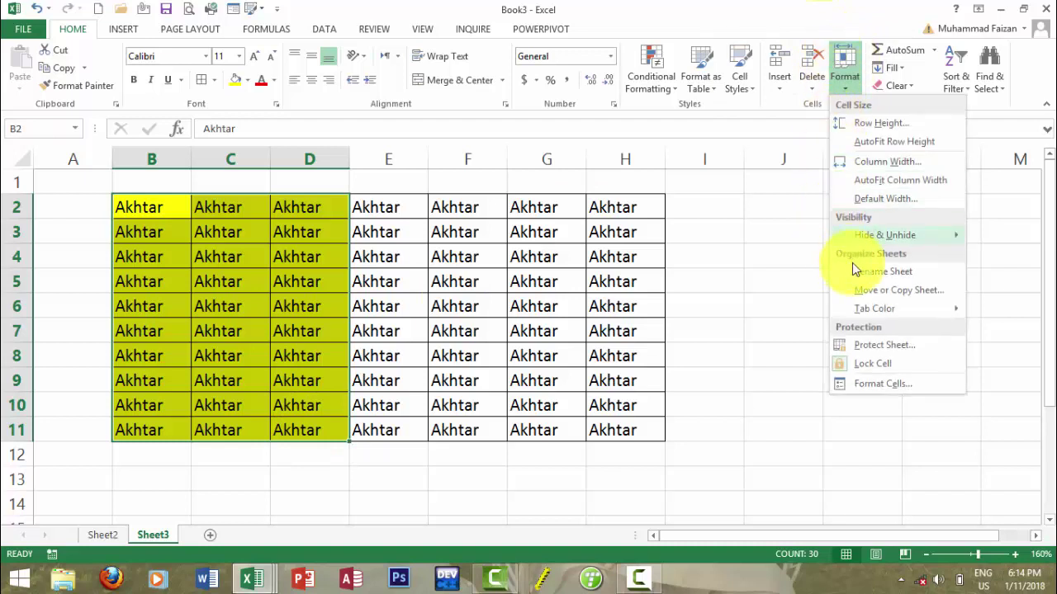
{"action": "mouse_move", "coordinate": [872, 238]}
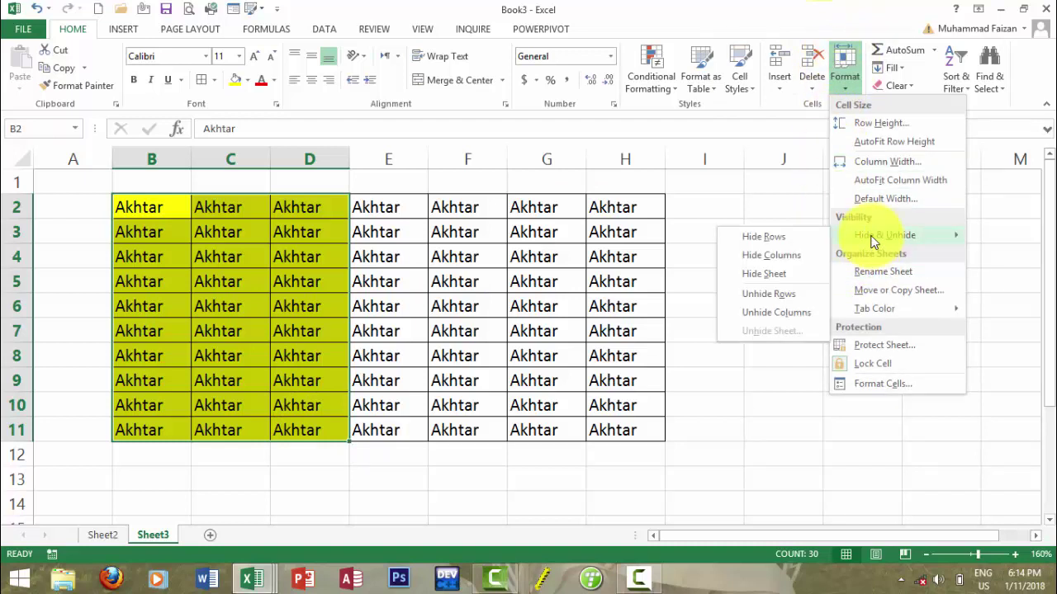
{"action": "left_click", "coordinate": [750, 257]}
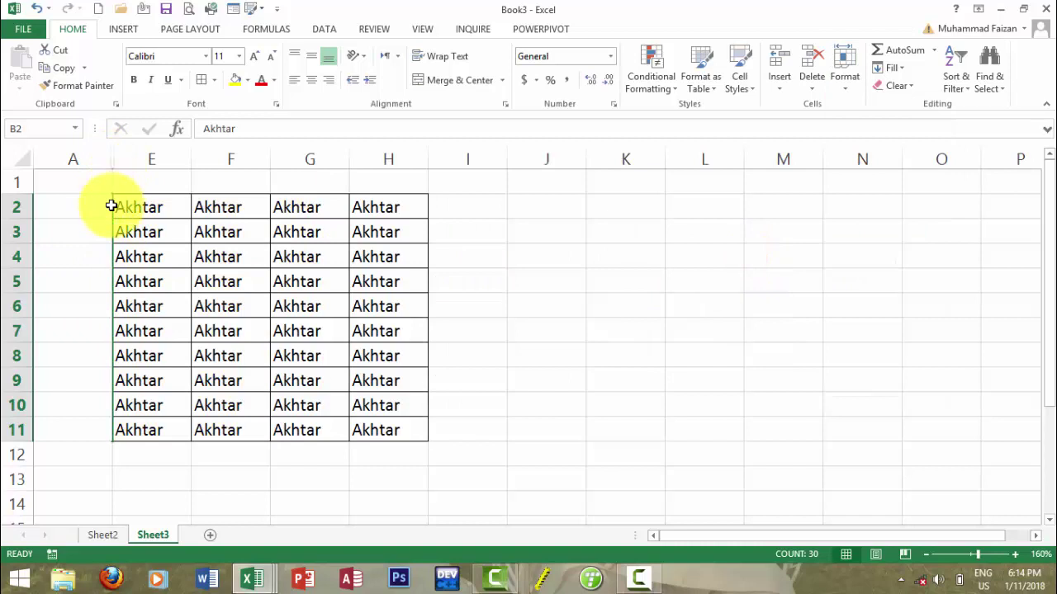
{"action": "left_click", "coordinate": [845, 74]}
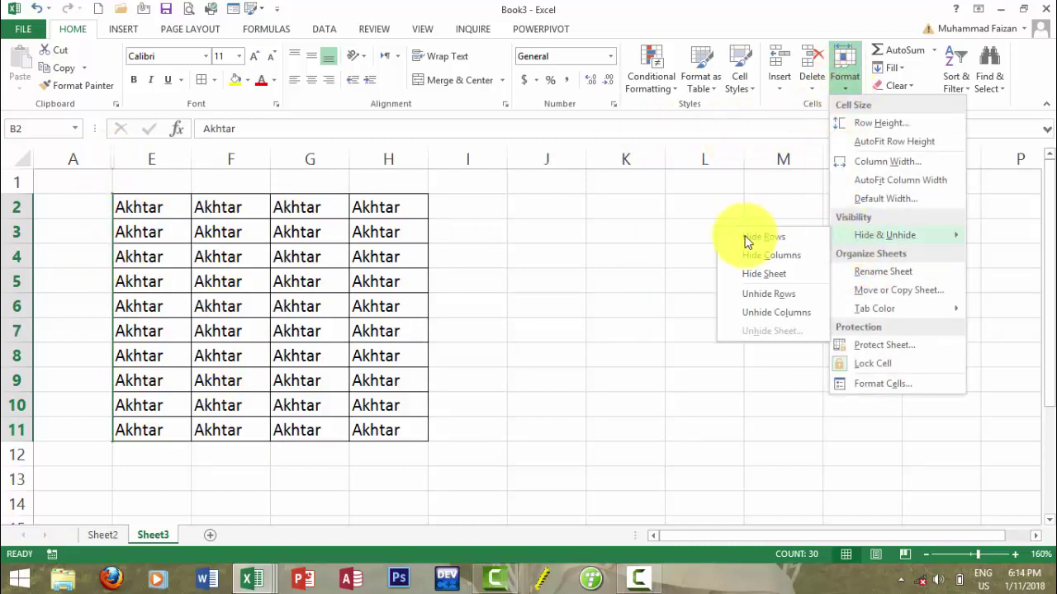
{"action": "left_click", "coordinate": [762, 314]}
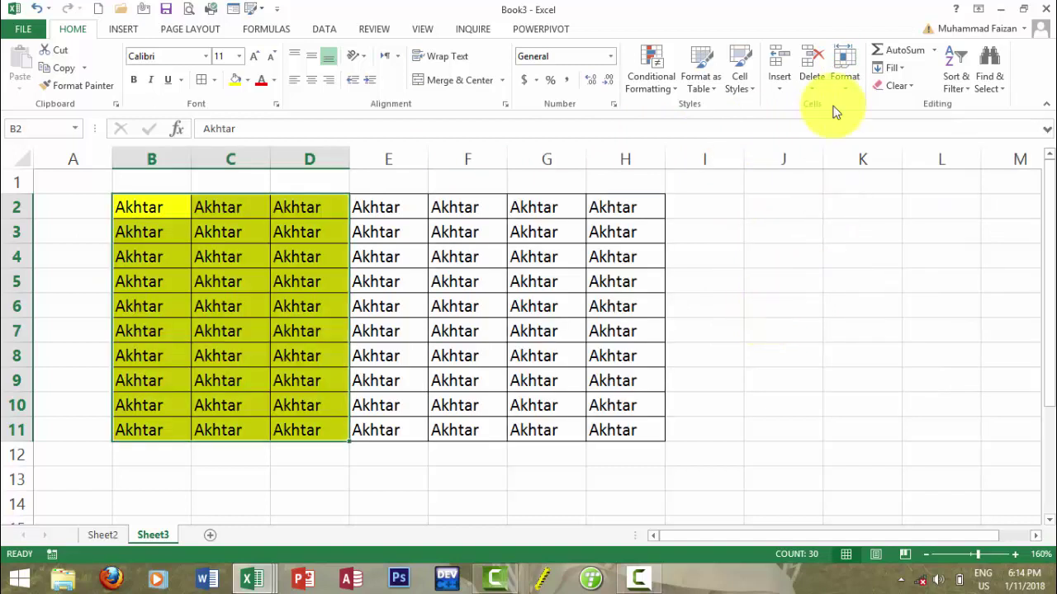
{"action": "left_click", "coordinate": [175, 207]}
{"action": "mouse_move", "coordinate": [139, 207]}
{"action": "left_mouse_down"}
{"action": "mouse_move", "coordinate": [361, 253]}
{"action": "mouse_move", "coordinate": [611, 249]}
{"action": "left_mouse_up"}
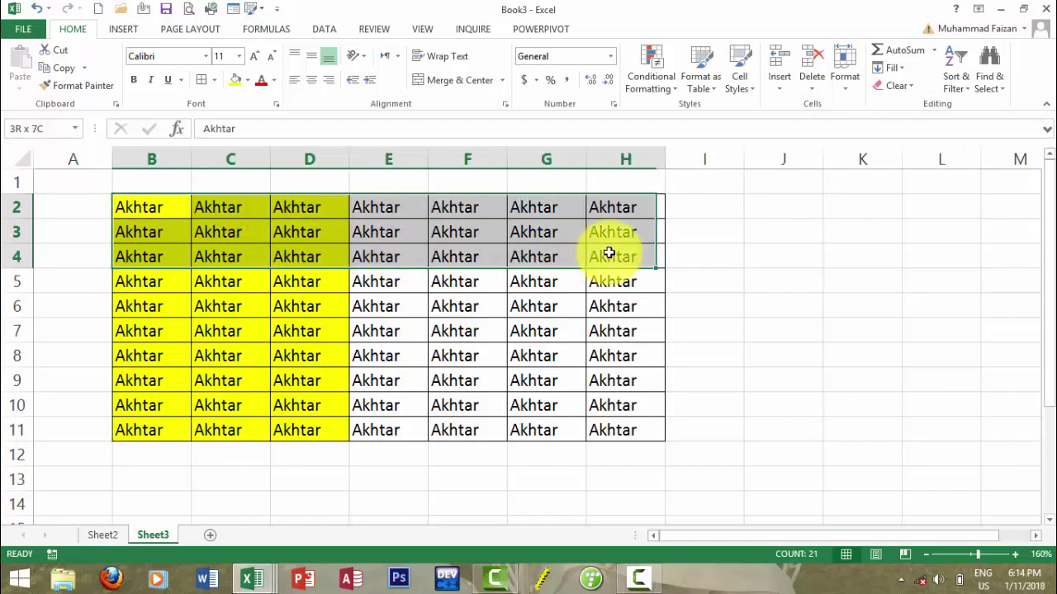
{"action": "left_click", "coordinate": [844, 76]}
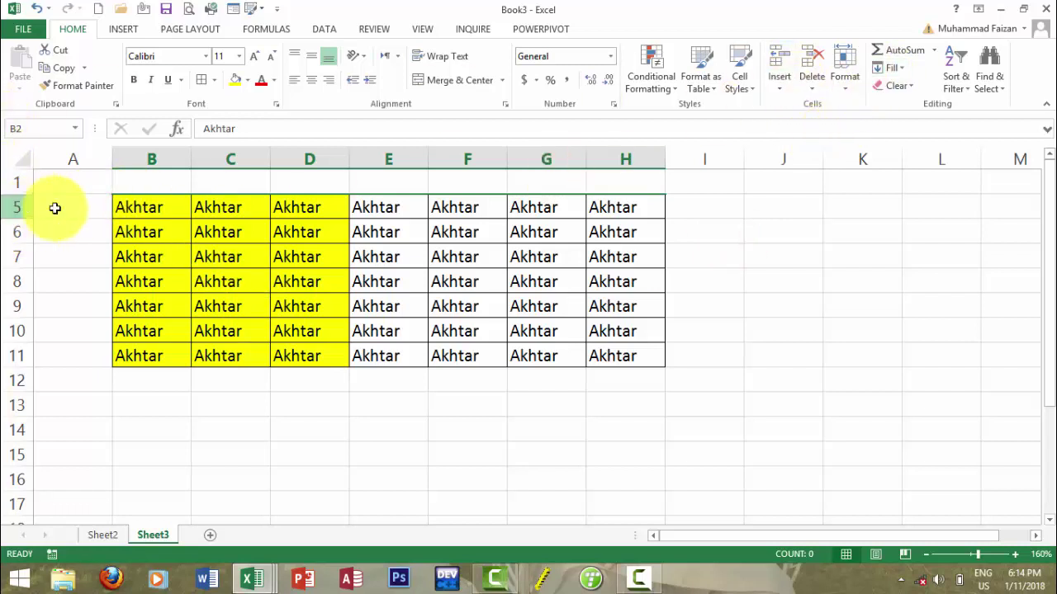
{"action": "left_click", "coordinate": [844, 76]}
{"action": "mouse_move", "coordinate": [859, 247]}
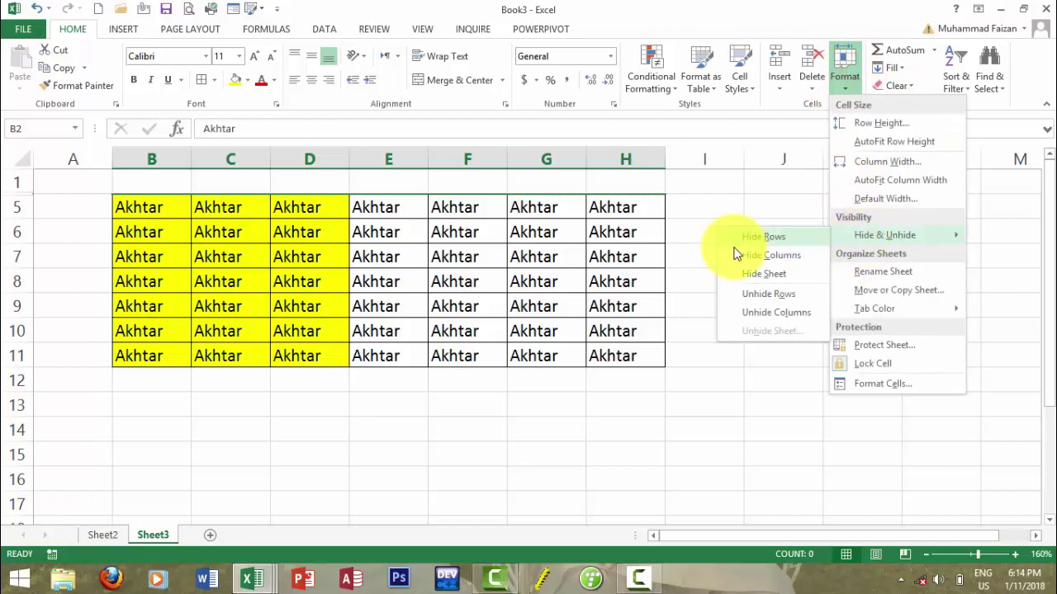
{"action": "left_click", "coordinate": [743, 239]}
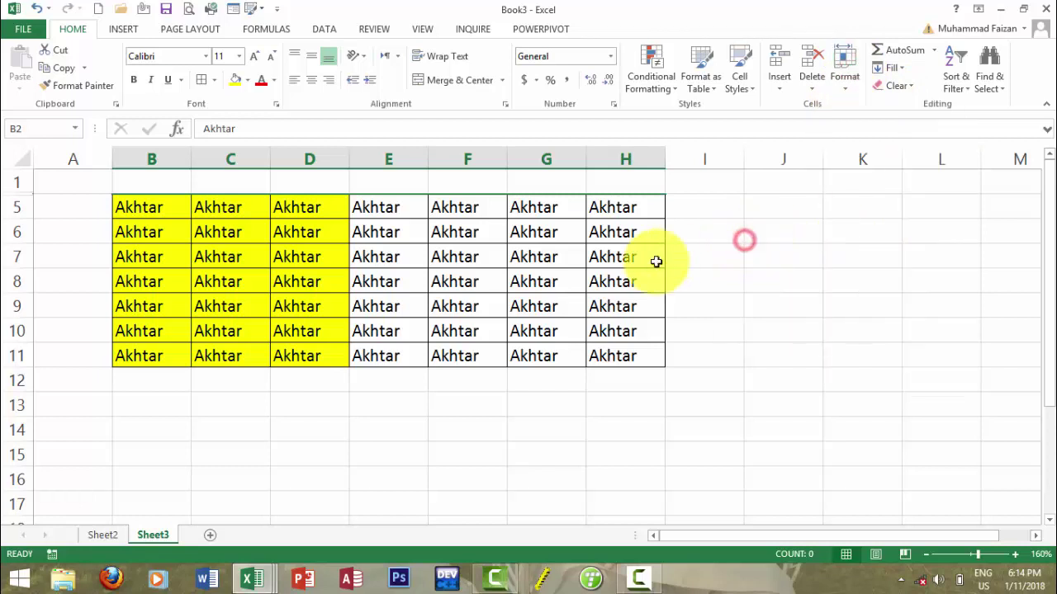
{"action": "left_click", "coordinate": [845, 75]}
{"action": "mouse_move", "coordinate": [858, 235]}
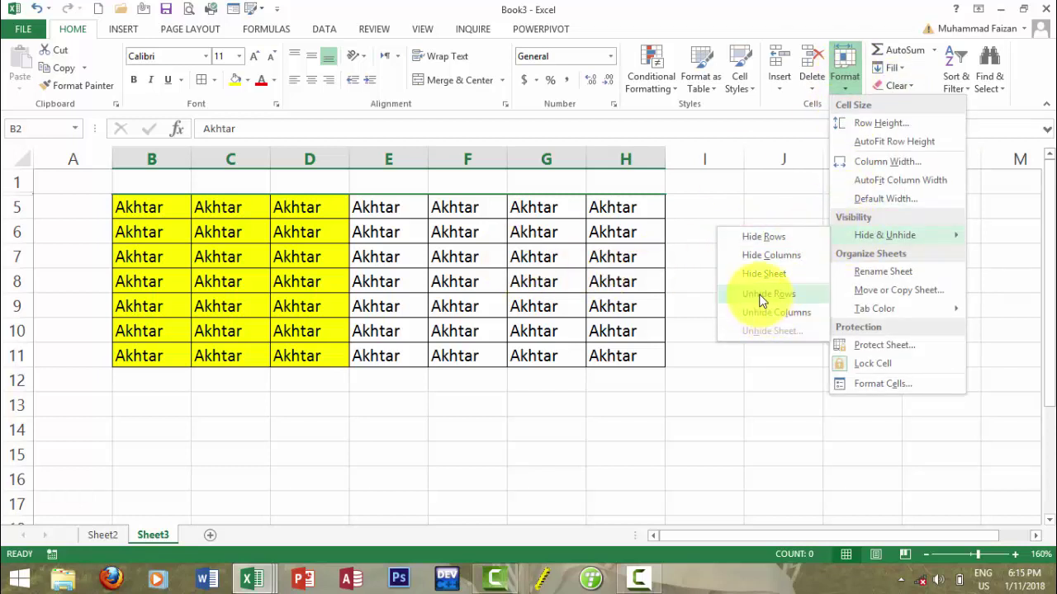
{"action": "left_click", "coordinate": [763, 294]}
{"action": "left_click", "coordinate": [301, 252]}
{"action": "left_click", "coordinate": [252, 246]}
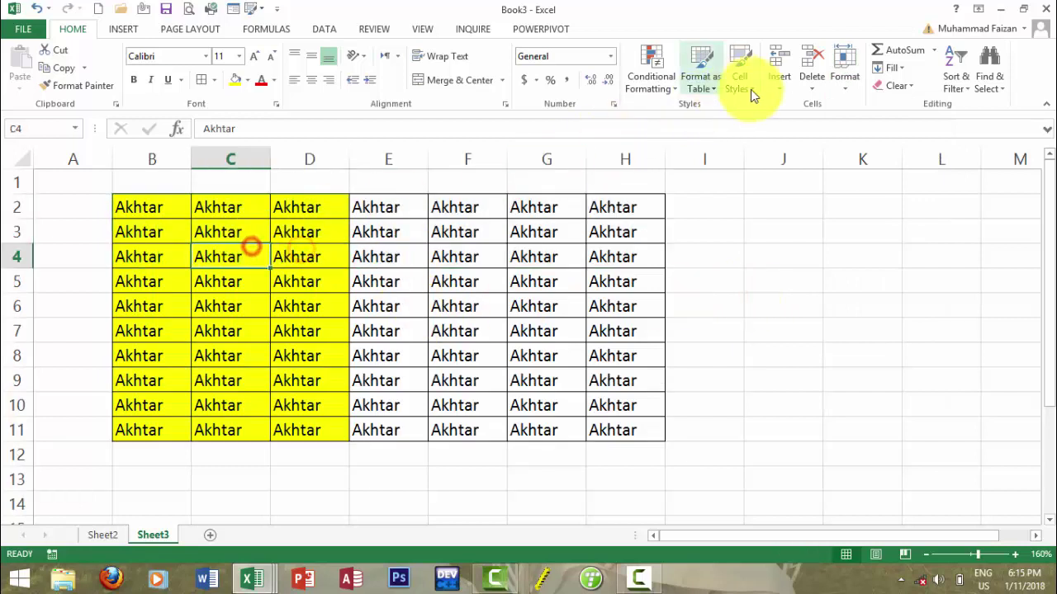
{"action": "left_click", "coordinate": [845, 76]}
{"action": "mouse_move", "coordinate": [873, 239]}
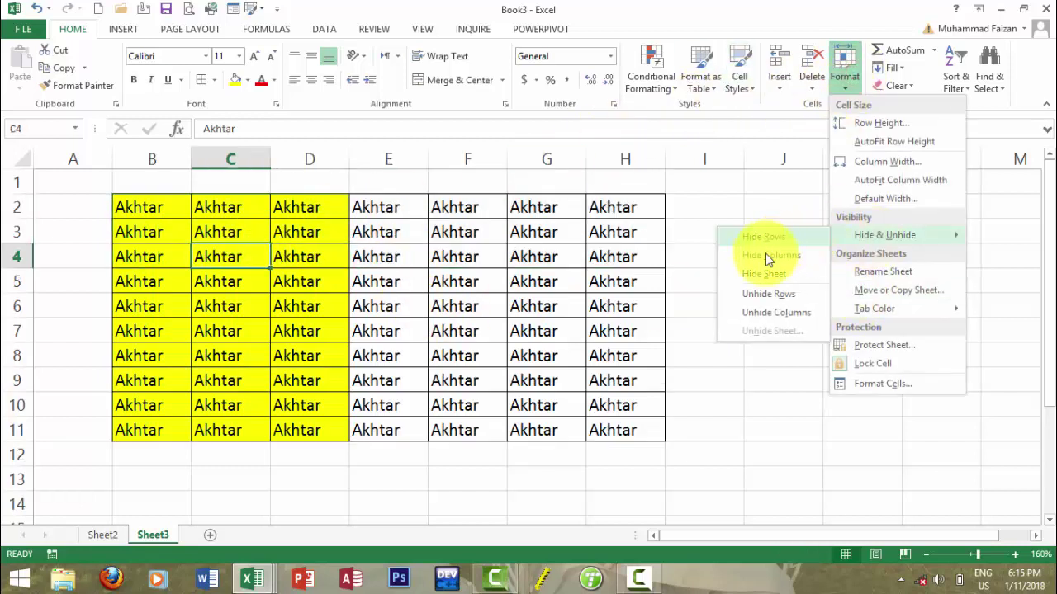
Step: Hide Sheet2 via Format > Hide & Unhide > Hide Sheet, then add blank Sheet4 beside Sheet3
{"action": "left_click", "coordinate": [245, 389]}
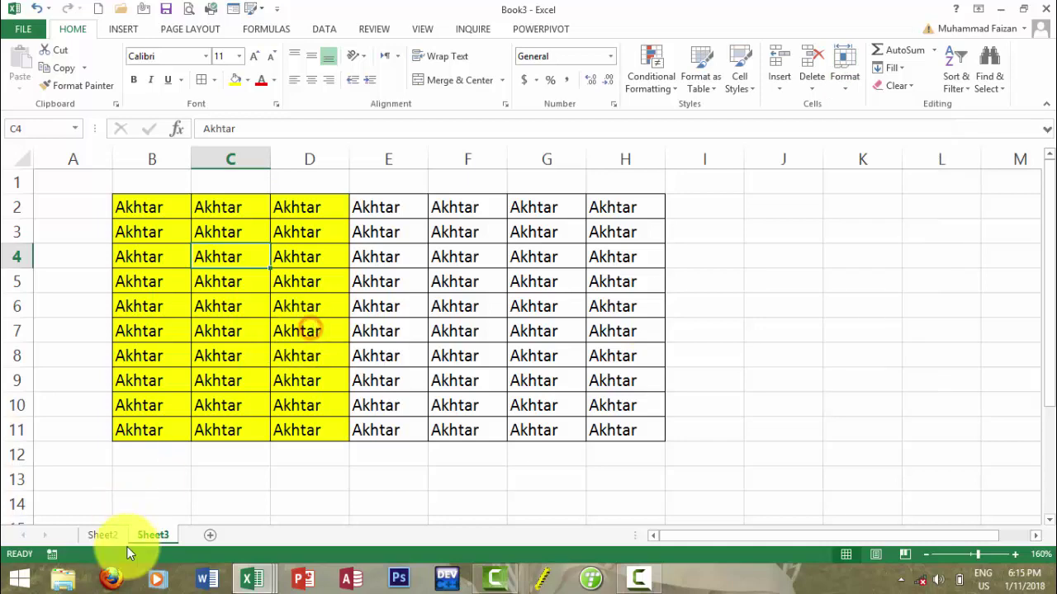
{"action": "left_click", "coordinate": [104, 535]}
{"action": "left_click", "coordinate": [165, 539]}
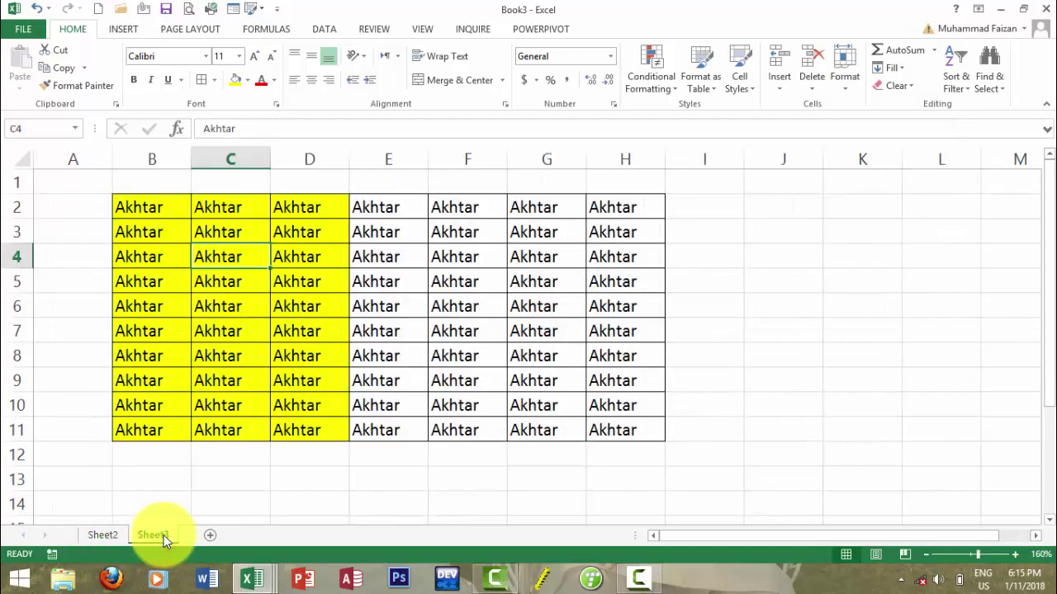
{"action": "left_click", "coordinate": [101, 536]}
{"action": "left_click", "coordinate": [236, 322]}
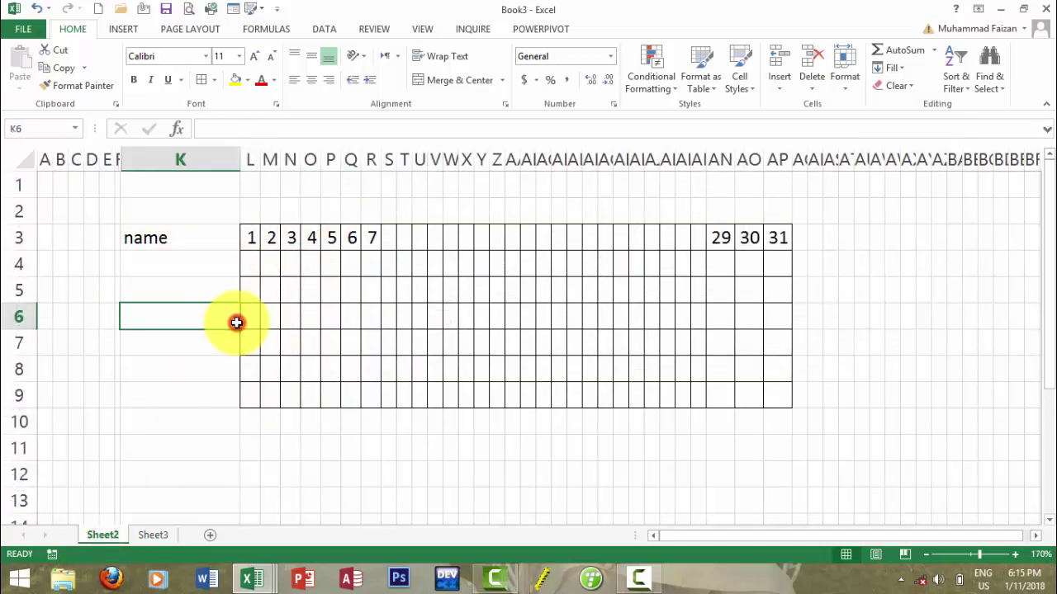
{"action": "left_click", "coordinate": [843, 67]}
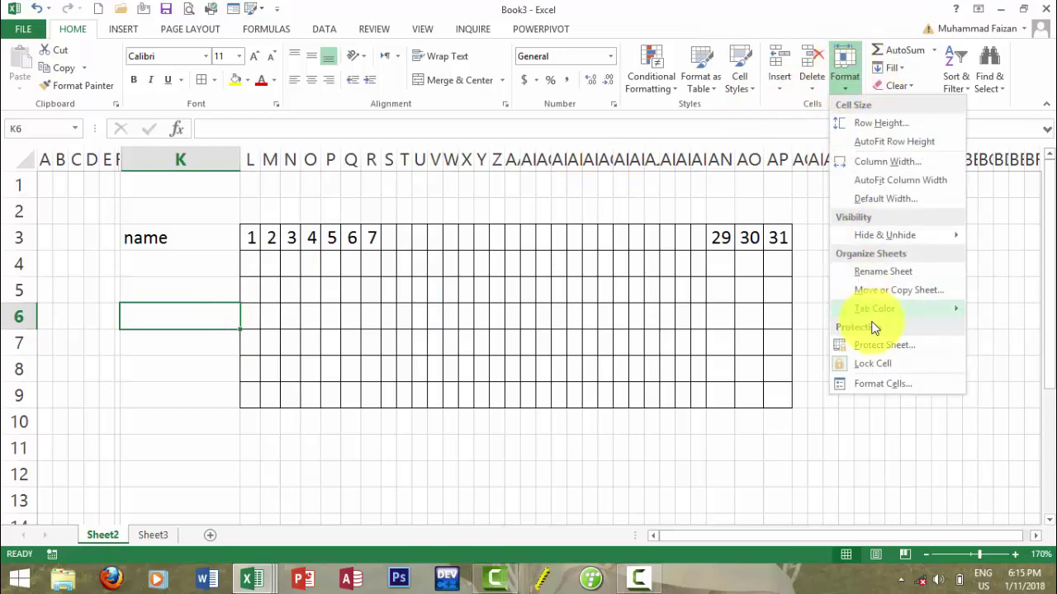
{"action": "mouse_move", "coordinate": [875, 234]}
{"action": "left_click", "coordinate": [767, 276]}
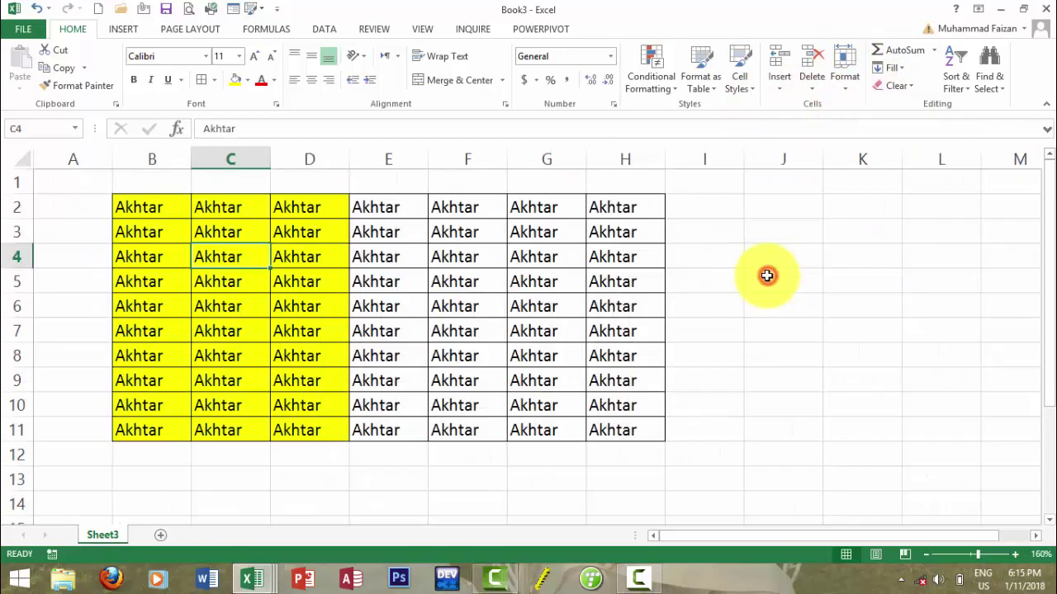
{"action": "left_click", "coordinate": [160, 535]}
Step: Unhide Sheet2 through Format > Hide & Unhide > Unhide Sheet
{"action": "left_click", "coordinate": [101, 535]}
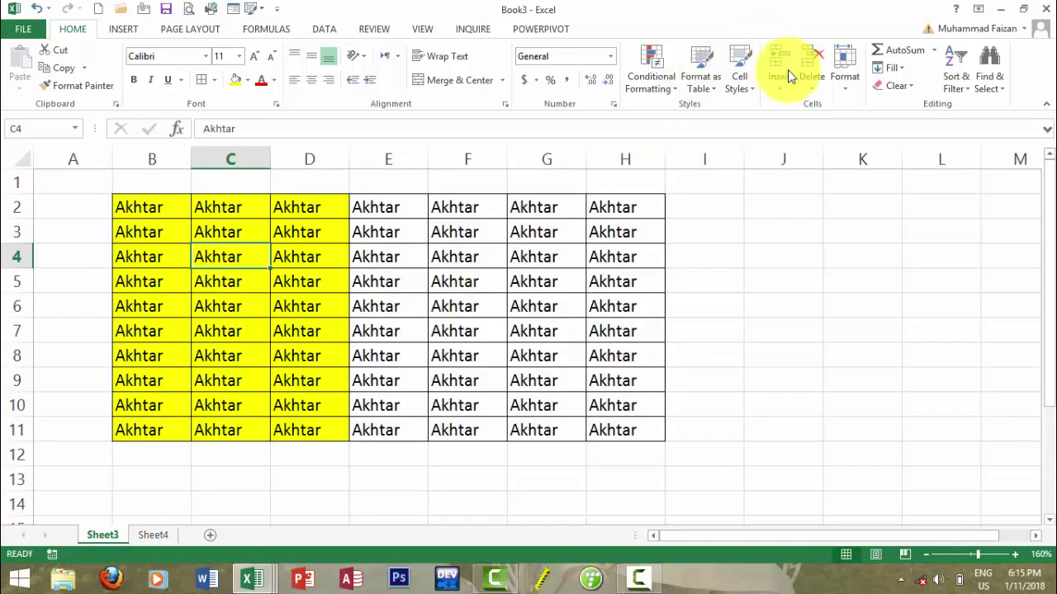
{"action": "left_click", "coordinate": [853, 79]}
{"action": "mouse_move", "coordinate": [888, 237]}
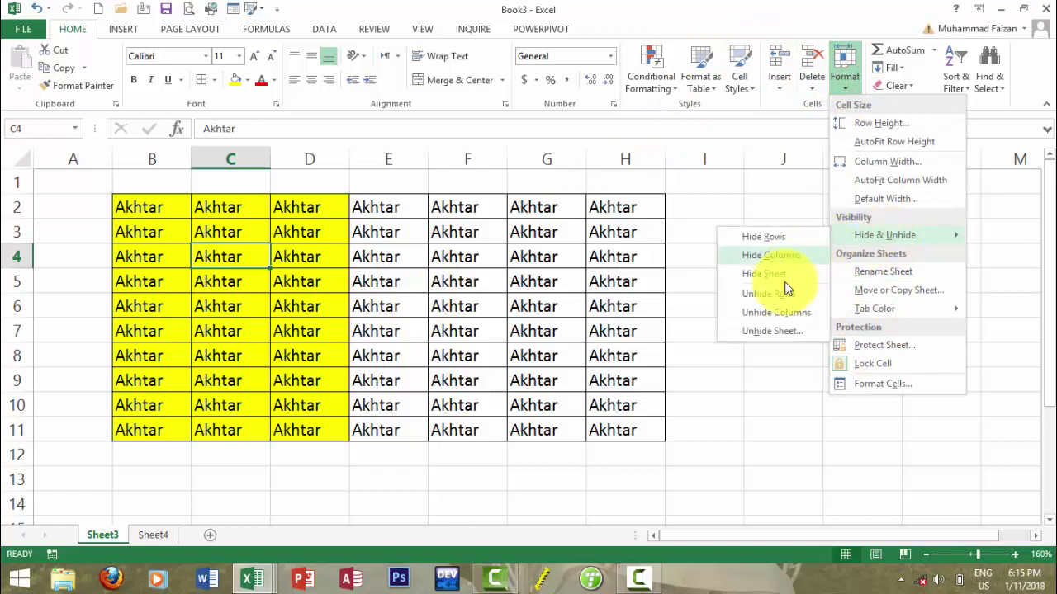
{"action": "left_click", "coordinate": [774, 332]}
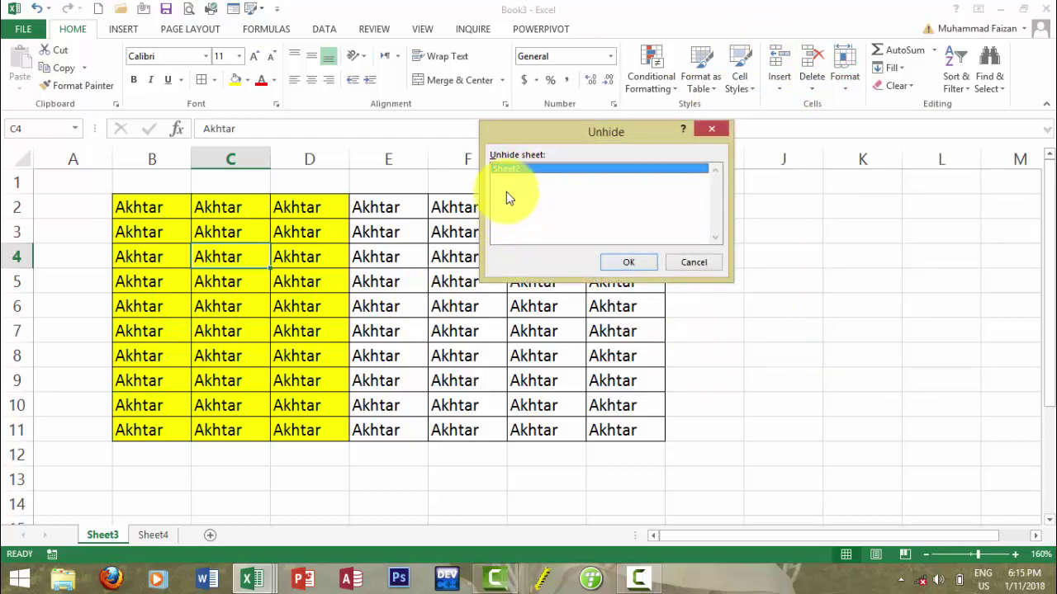
{"action": "left_click", "coordinate": [625, 264]}
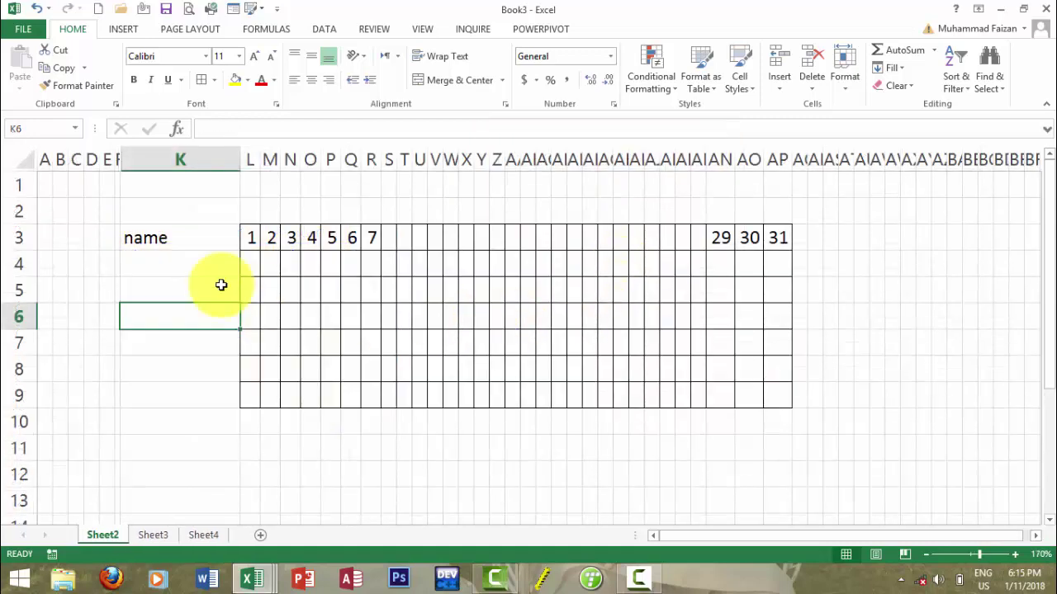
{"action": "left_click", "coordinate": [274, 292]}
Step: On Sheet3, open the Format options and close them without changes
{"action": "left_click", "coordinate": [153, 535]}
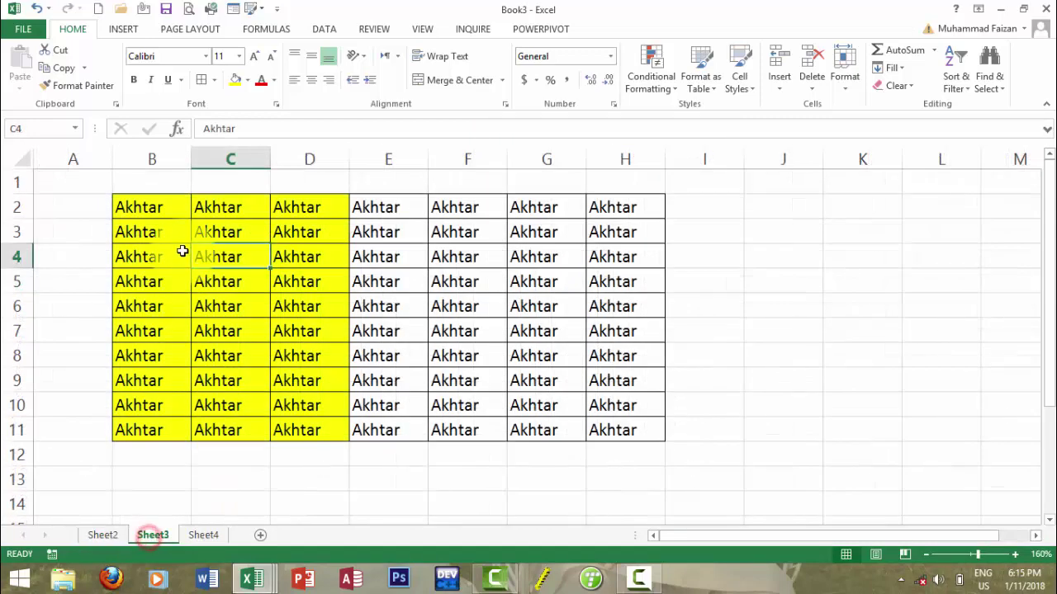
{"action": "left_click", "coordinate": [181, 252]}
{"action": "left_click", "coordinate": [842, 69]}
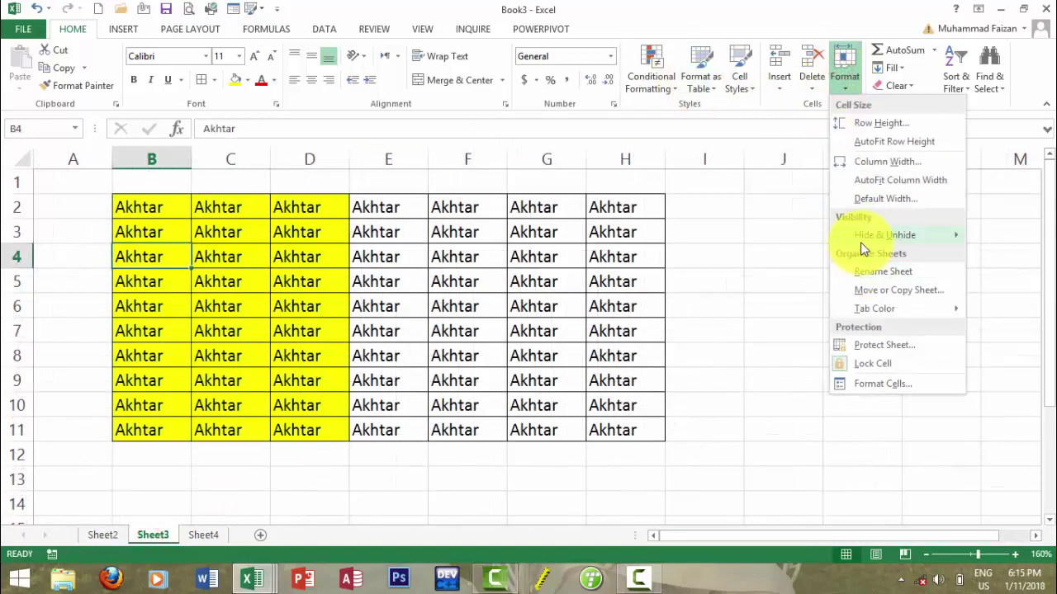
{"action": "mouse_move", "coordinate": [860, 241]}
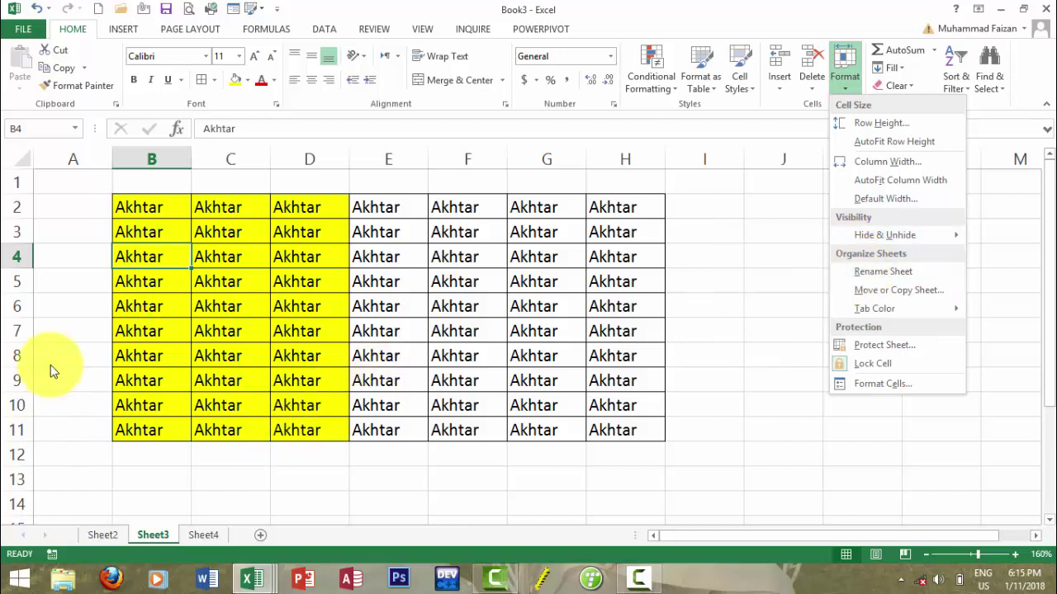
{"action": "left_click", "coordinate": [66, 336]}
Step: Select the B2:H11 table and its yellow B2:D11 columns, then return to Sheet2's calendar grid
{"action": "left_click", "coordinate": [131, 201]}
{"action": "left_click_drag", "start_coordinate": [183, 234], "coordinate": [633, 429]}
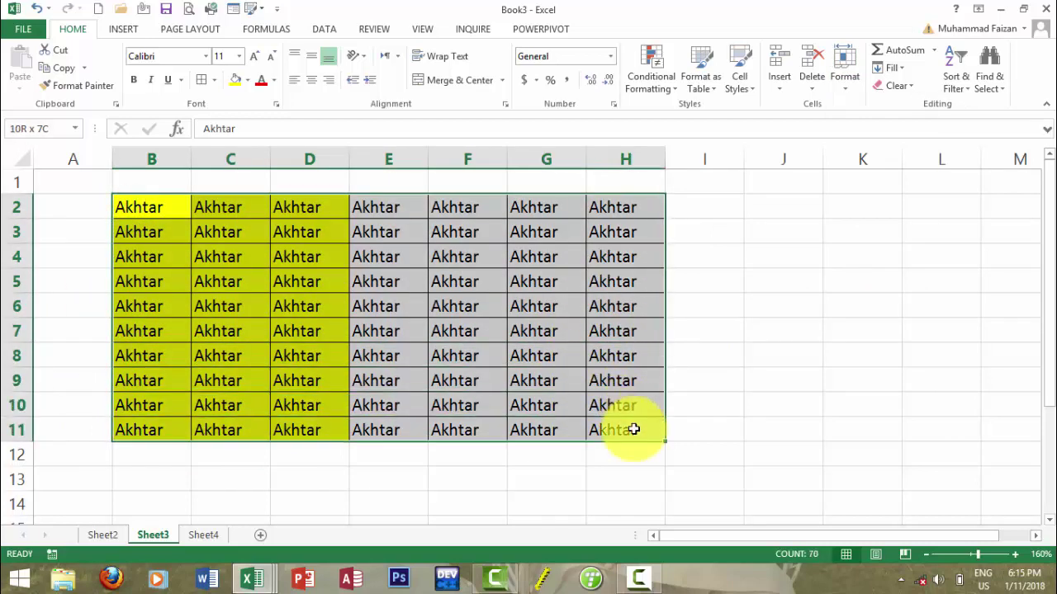
{"action": "left_click", "coordinate": [286, 487]}
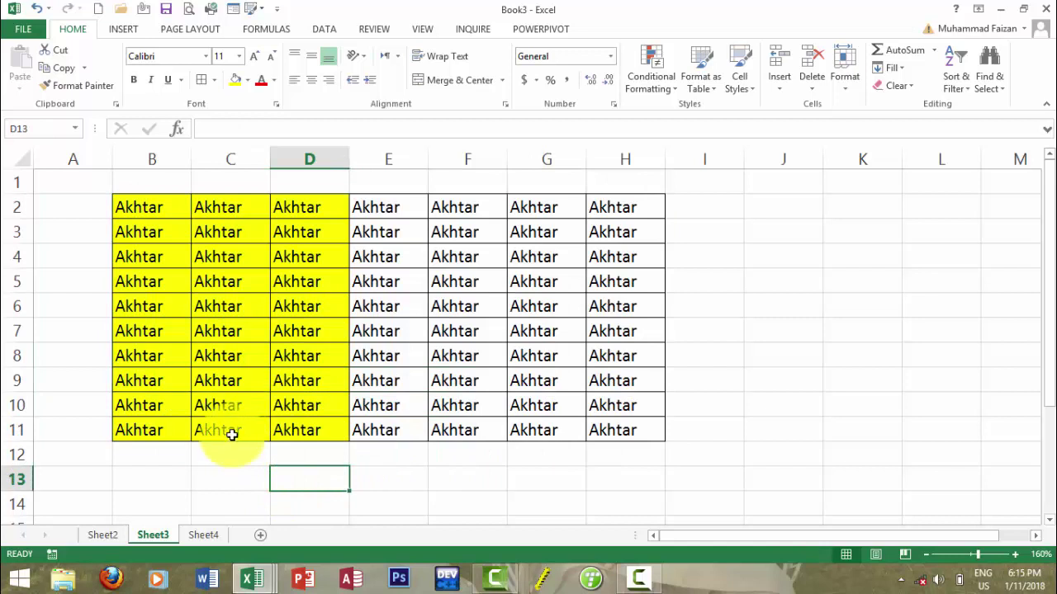
{"action": "left_click_drag", "start_coordinate": [149, 206], "coordinate": [345, 443]}
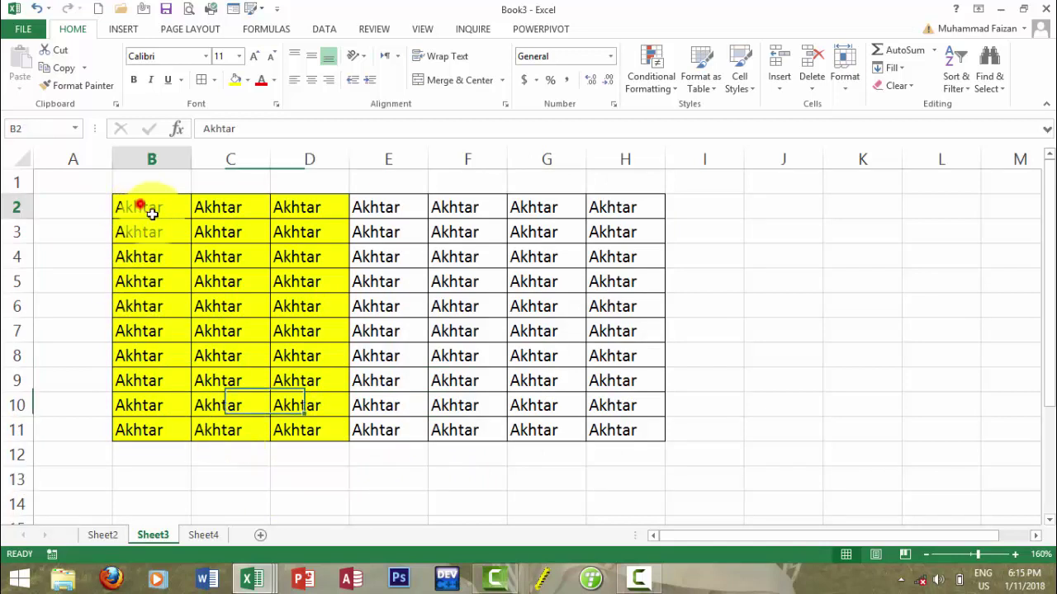
{"action": "left_click", "coordinate": [276, 477]}
{"action": "left_click", "coordinate": [252, 455]}
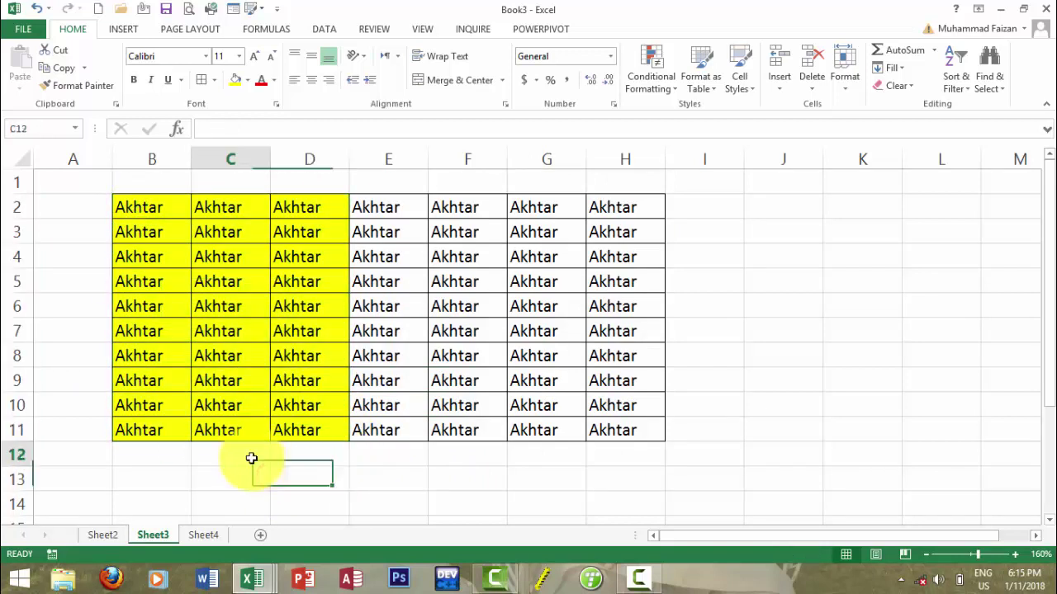
{"action": "left_click", "coordinate": [99, 540]}
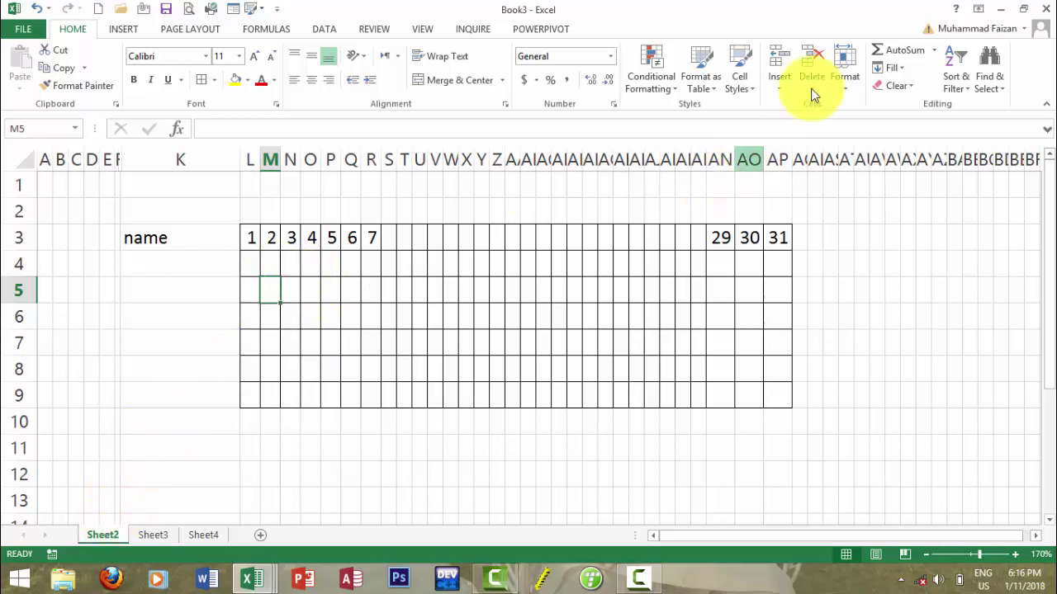
Step: Rename Sheet2 to 'Attend' using Format > Rename Sheet
{"action": "left_click", "coordinate": [845, 54]}
{"action": "left_click", "coordinate": [867, 275]}
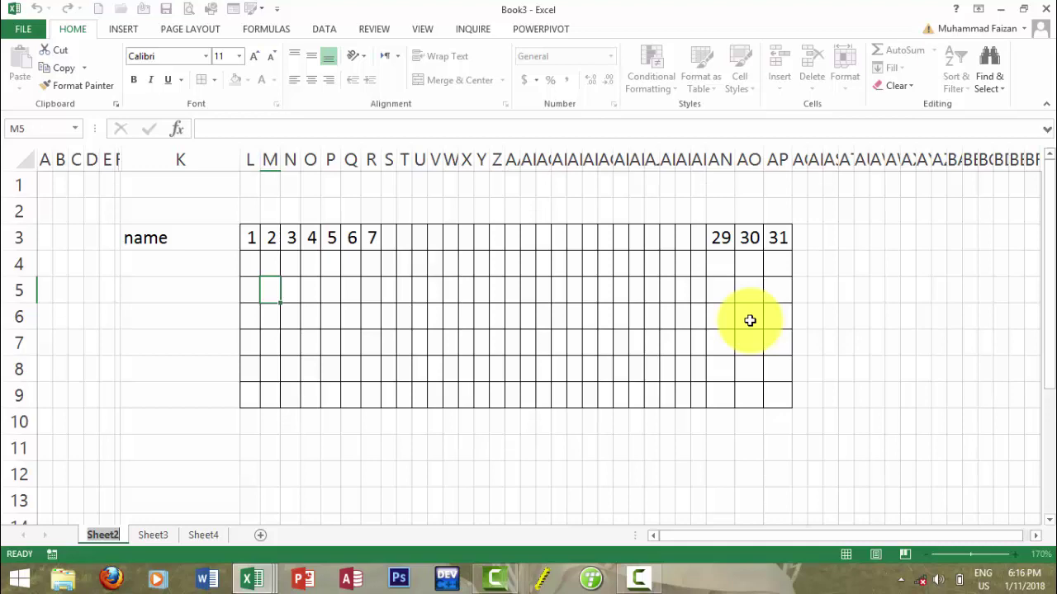
{"action": "type", "text": "Attend"}
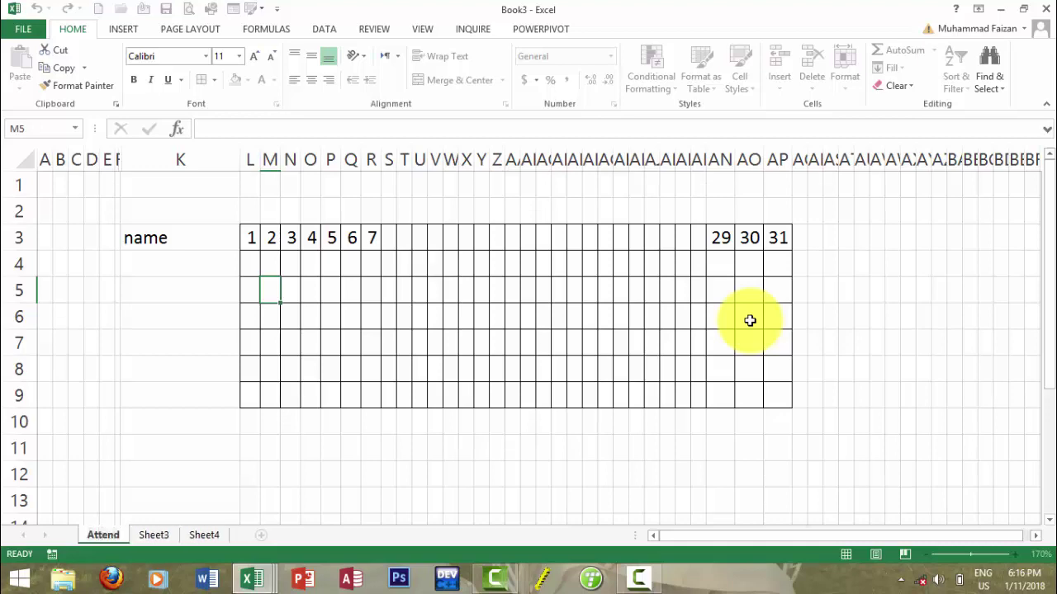
{"action": "key", "text": "Return"}
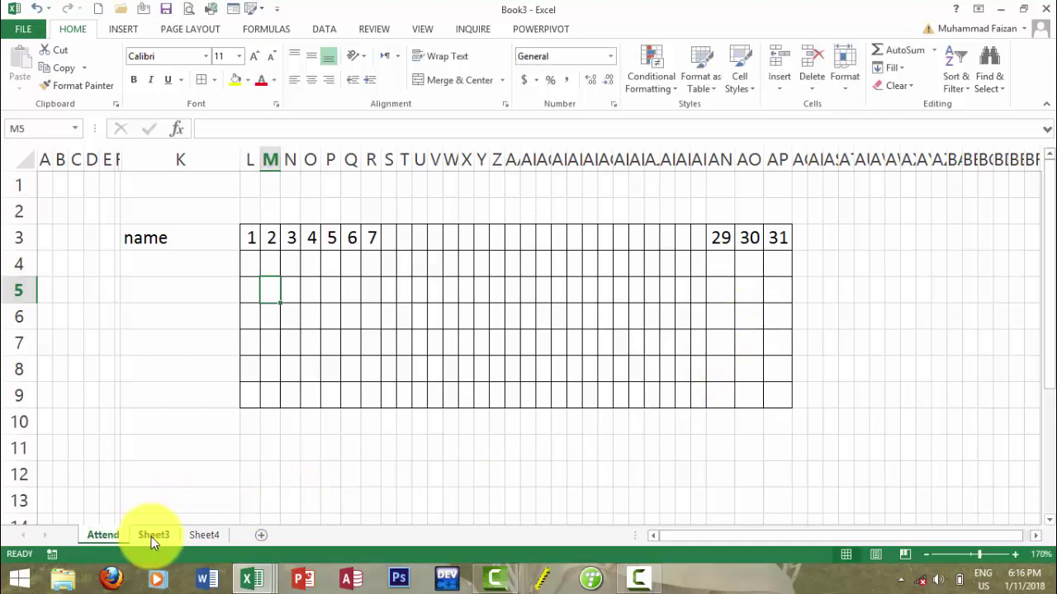
Step: Rename Sheet3 to 'Bussiness', then move to Sheet4
{"action": "left_click", "coordinate": [153, 537]}
{"action": "left_click", "coordinate": [844, 70]}
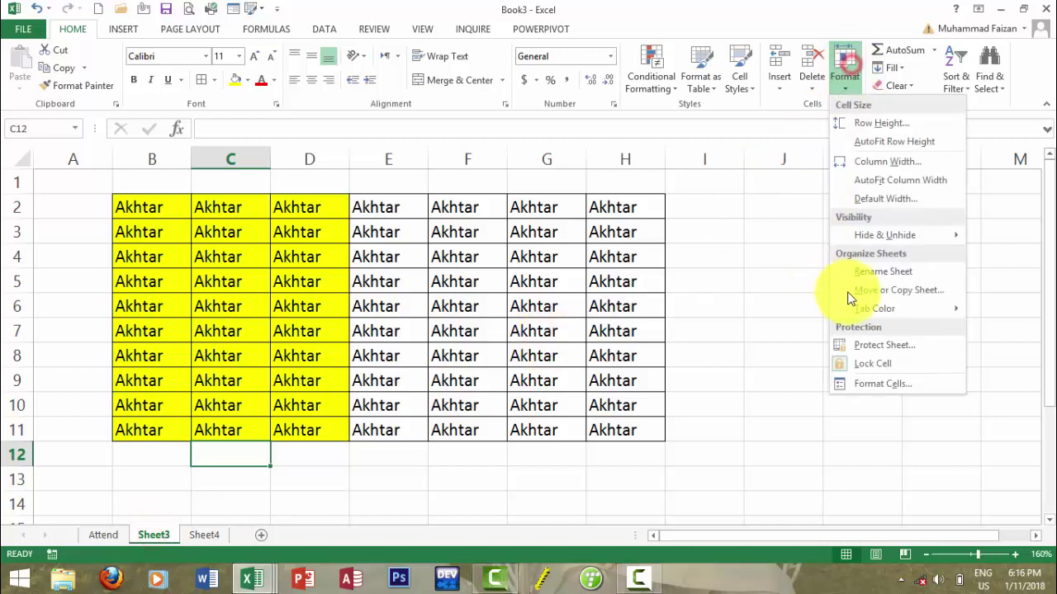
{"action": "left_click", "coordinate": [862, 274]}
{"action": "type", "text": "Bussiness"}
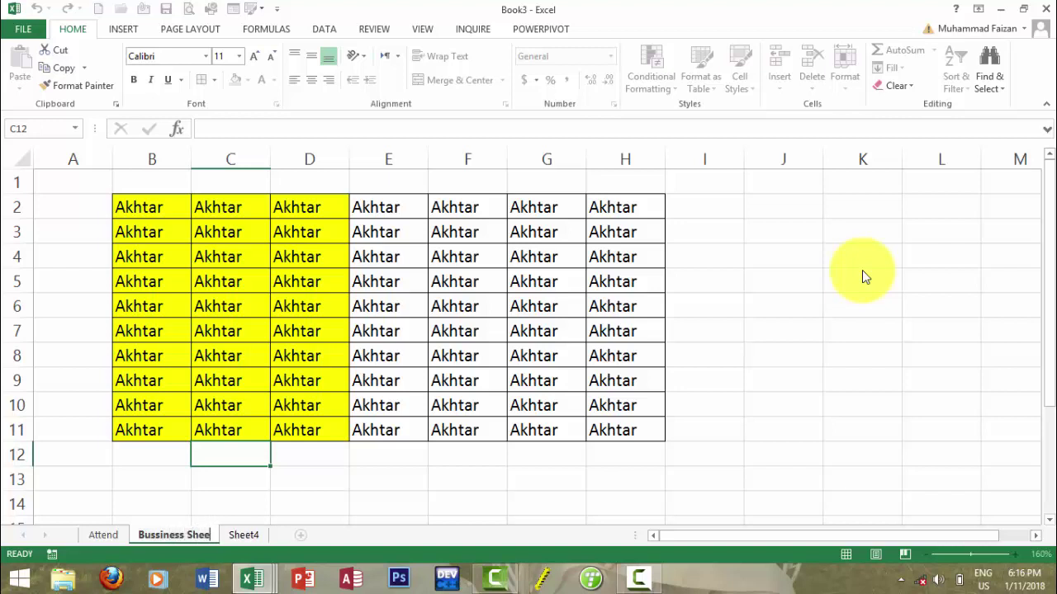
{"action": "key", "text": "Return"}
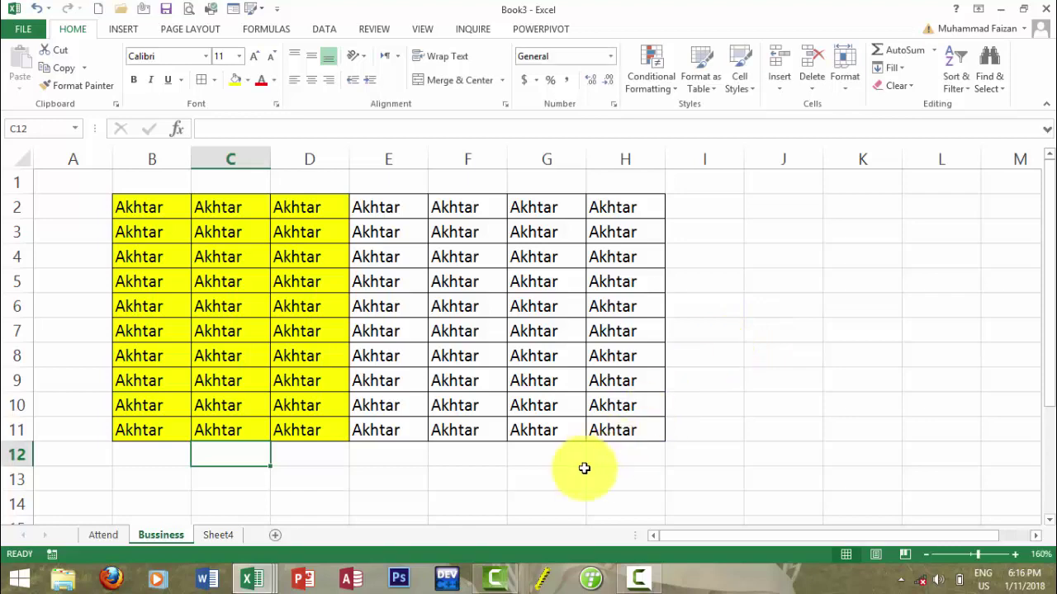
{"action": "left_click", "coordinate": [202, 536]}
Step: Jump to the Bussiness sheet from the sheet-navigation list and review its B2:H11 table
{"action": "left_click", "coordinate": [117, 536]}
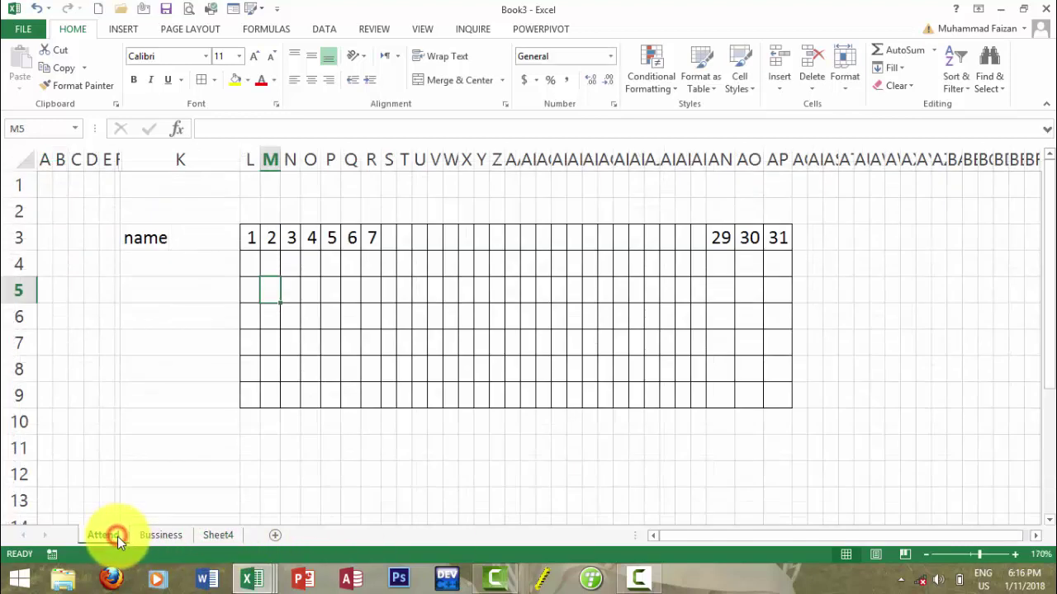
{"action": "right_click", "coordinate": [45, 538]}
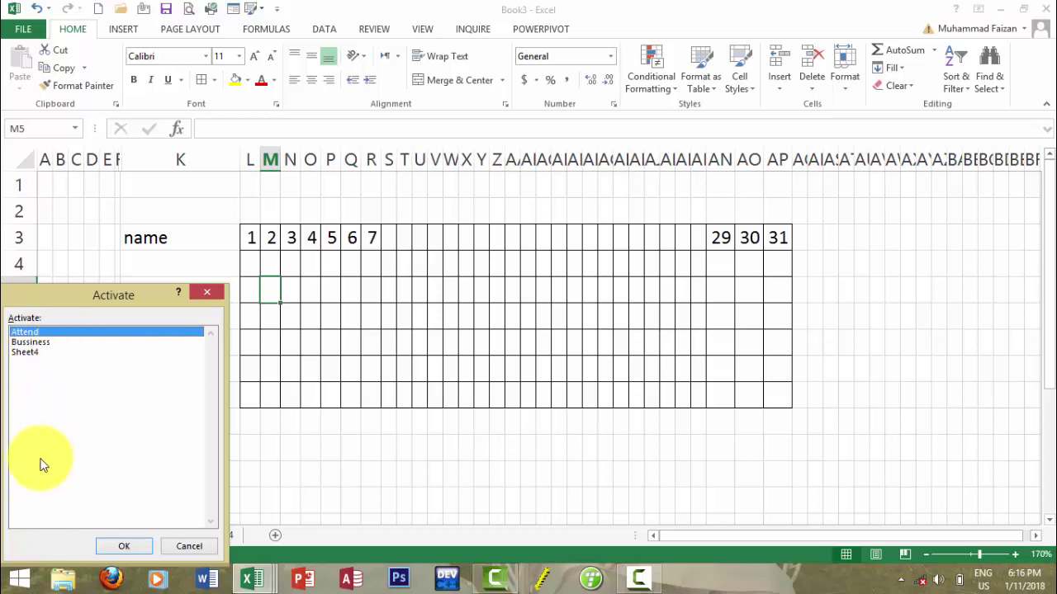
{"action": "left_click", "coordinate": [31, 342]}
{"action": "left_click", "coordinate": [119, 547]}
{"action": "left_click", "coordinate": [322, 304]}
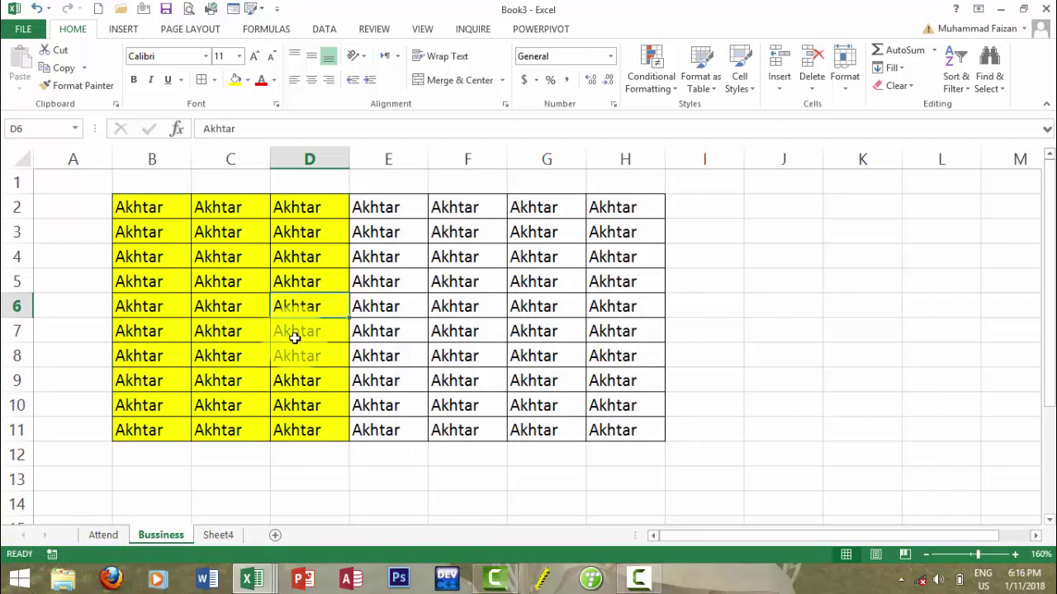
{"action": "left_click_drag", "start_coordinate": [153, 212], "coordinate": [640, 428]}
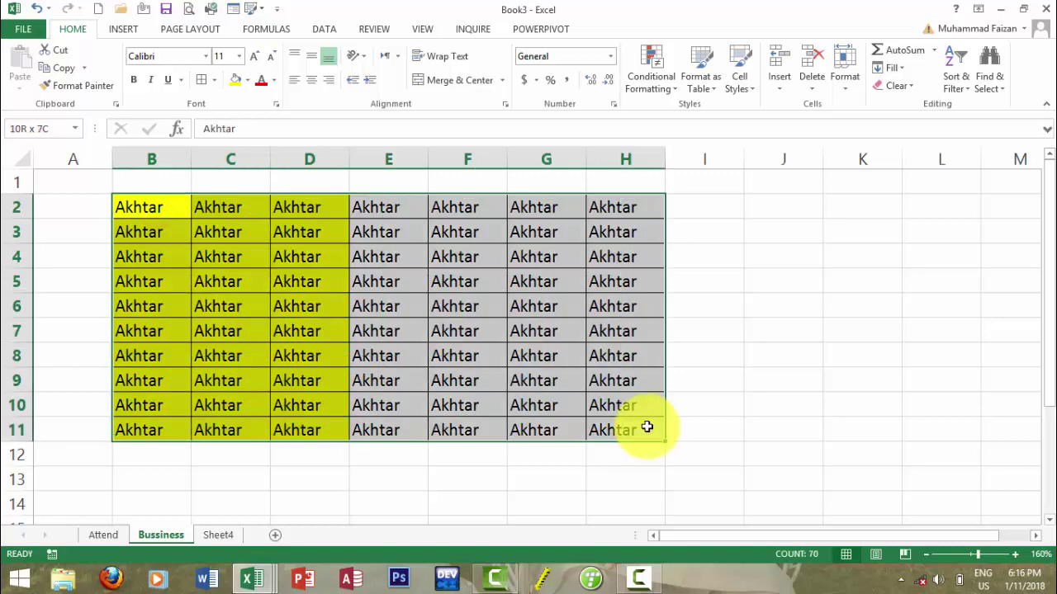
{"action": "left_click", "coordinate": [545, 382]}
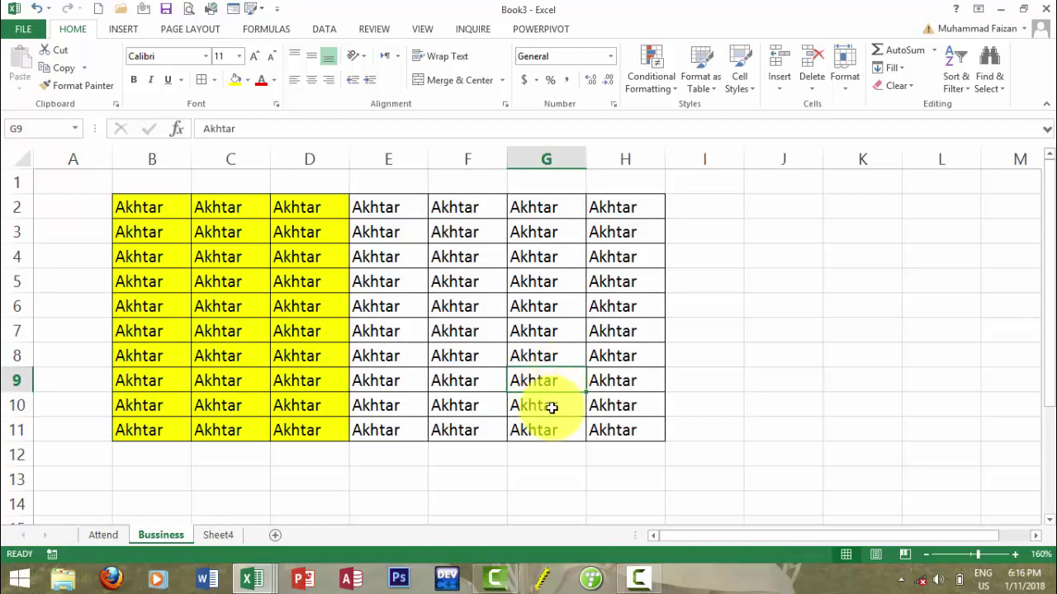
{"action": "left_click", "coordinate": [843, 83]}
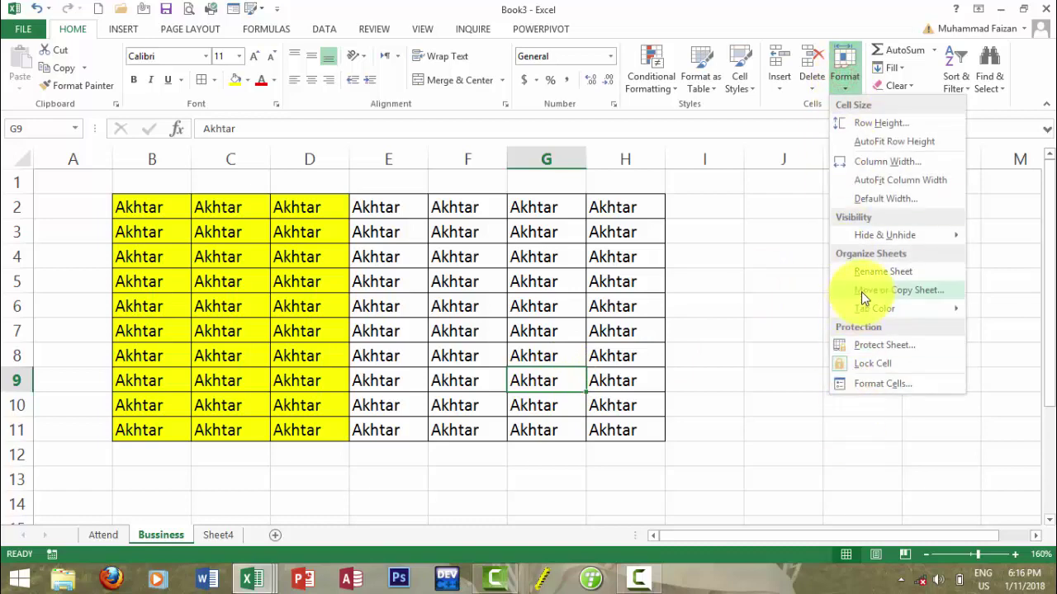
{"action": "left_click", "coordinate": [467, 303]}
{"action": "left_click", "coordinate": [352, 335]}
Step: Add blank Sheet5, Sheet6 and Sheet7 after Sheet4, then return to Attend
{"action": "left_click", "coordinate": [104, 536]}
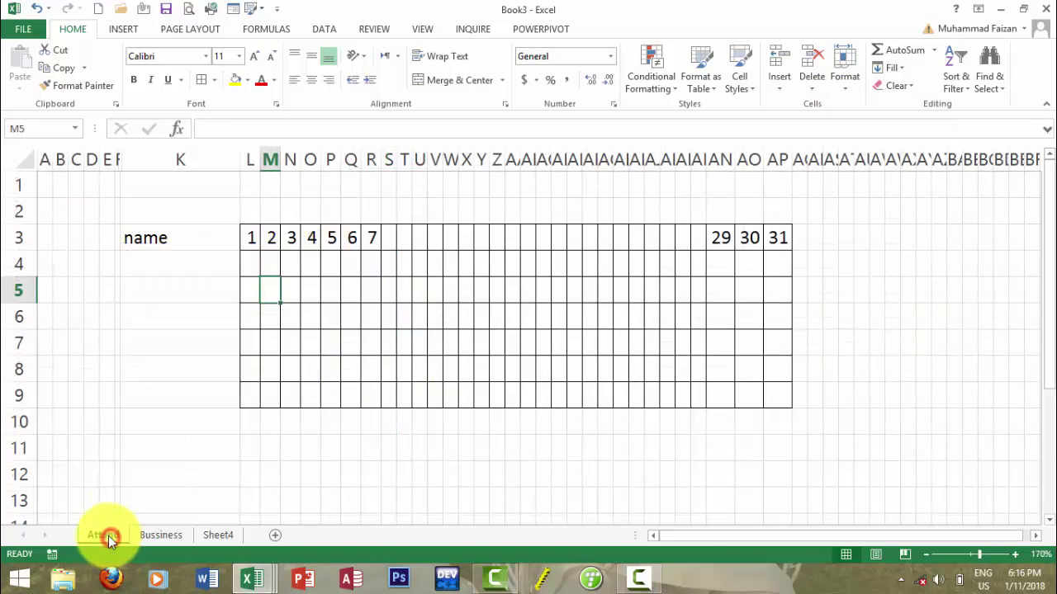
{"action": "left_click", "coordinate": [220, 535]}
{"action": "left_click", "coordinate": [275, 535]}
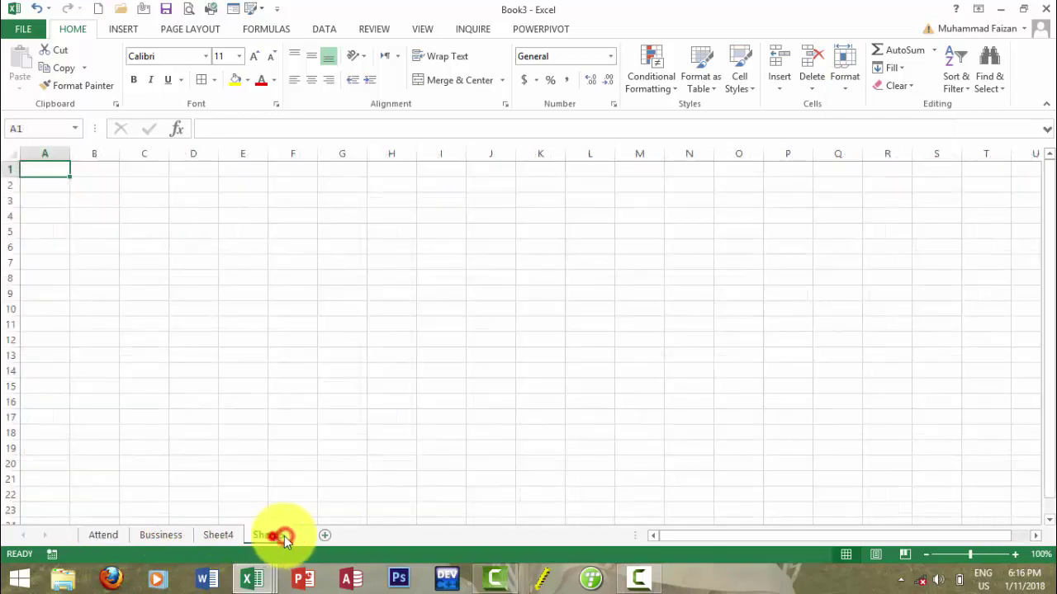
{"action": "left_click", "coordinate": [326, 535]}
{"action": "left_click", "coordinate": [416, 535]}
{"action": "left_click", "coordinate": [98, 536]}
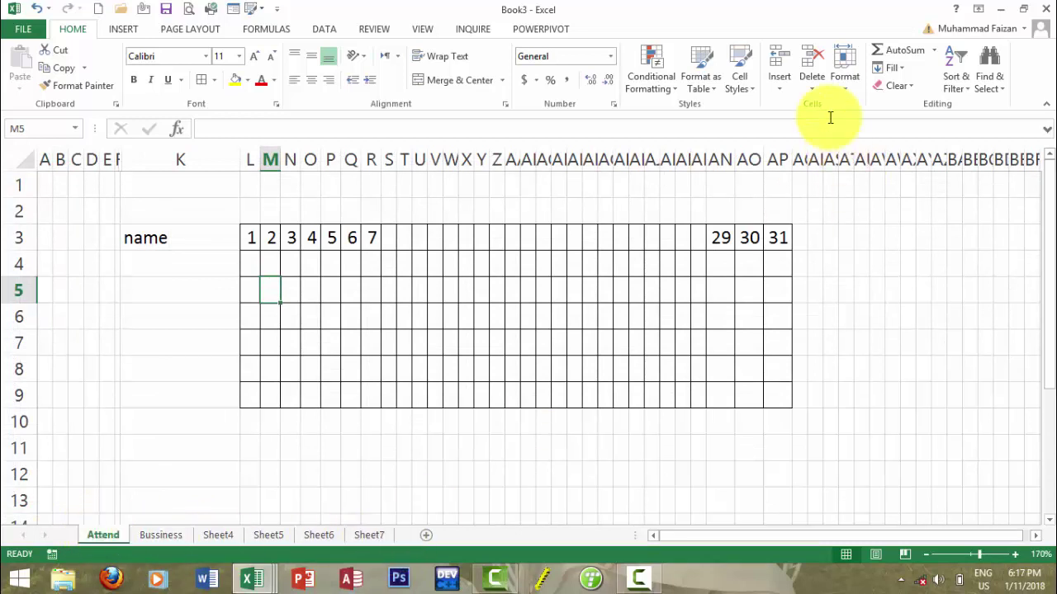
Step: Move the Attend sheet to the end of the sheet order using Move or Copy
{"action": "left_click", "coordinate": [845, 72]}
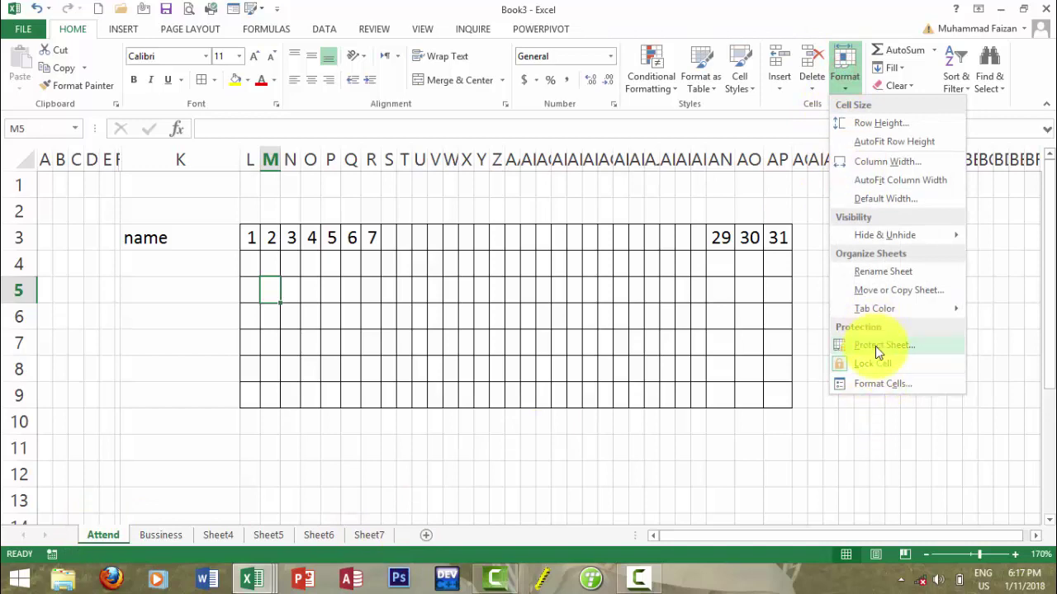
{"action": "left_click", "coordinate": [878, 291]}
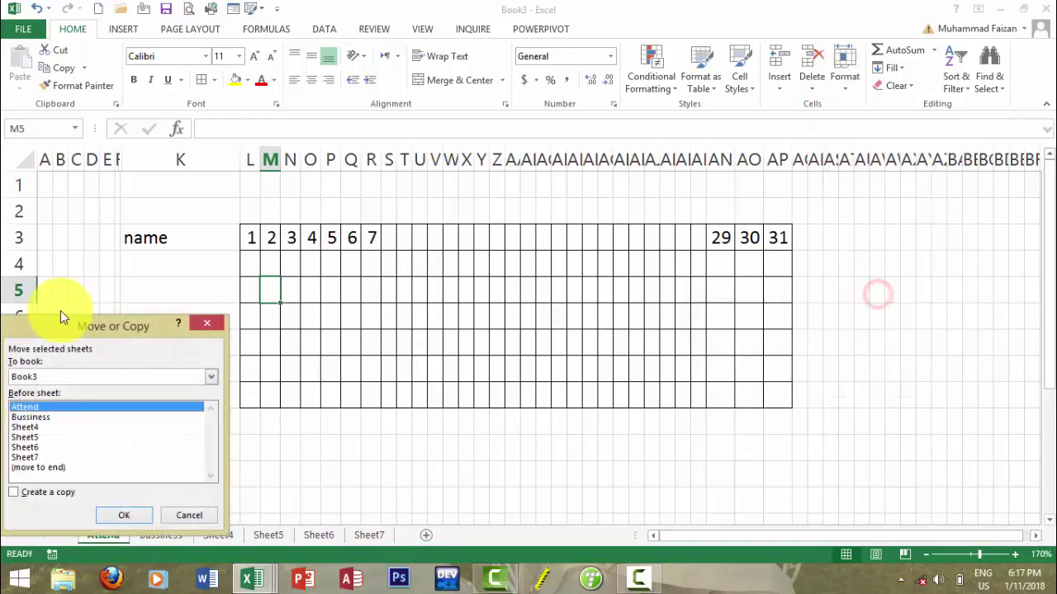
{"action": "mouse_move", "coordinate": [51, 322]}
{"action": "left_mouse_down"}
{"action": "mouse_move", "coordinate": [578, 157]}
{"action": "mouse_move", "coordinate": [535, 186]}
{"action": "left_mouse_up"}
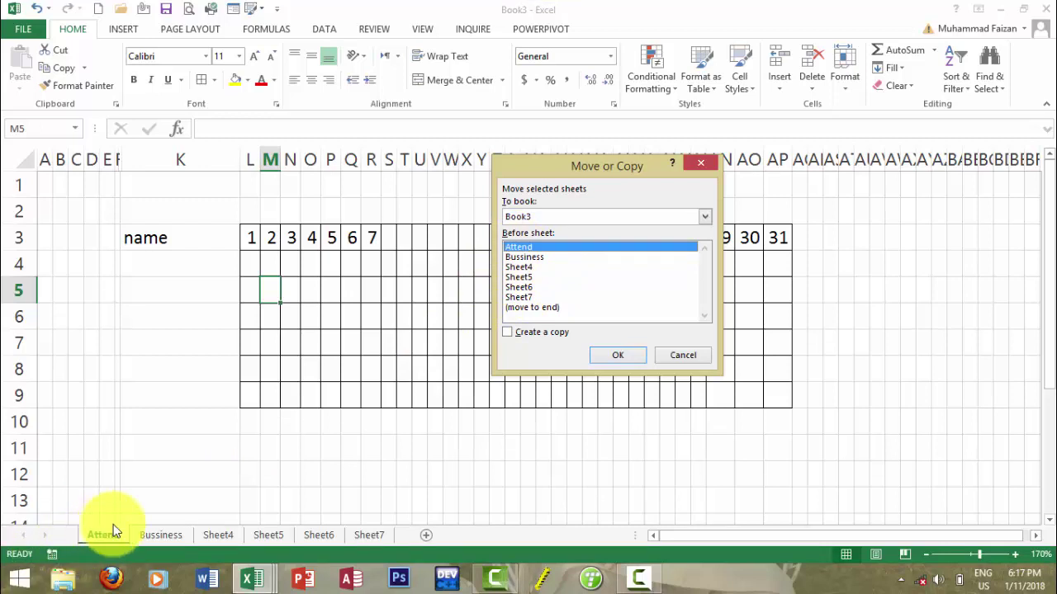
{"action": "left_click", "coordinate": [523, 307]}
{"action": "left_click", "coordinate": [605, 354]}
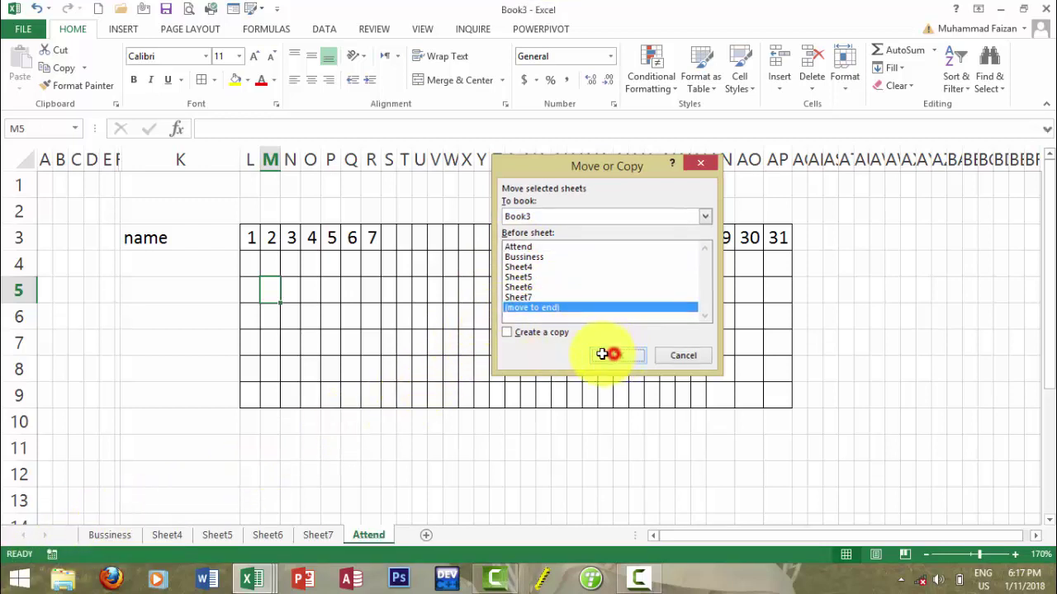
{"action": "left_click", "coordinate": [403, 473]}
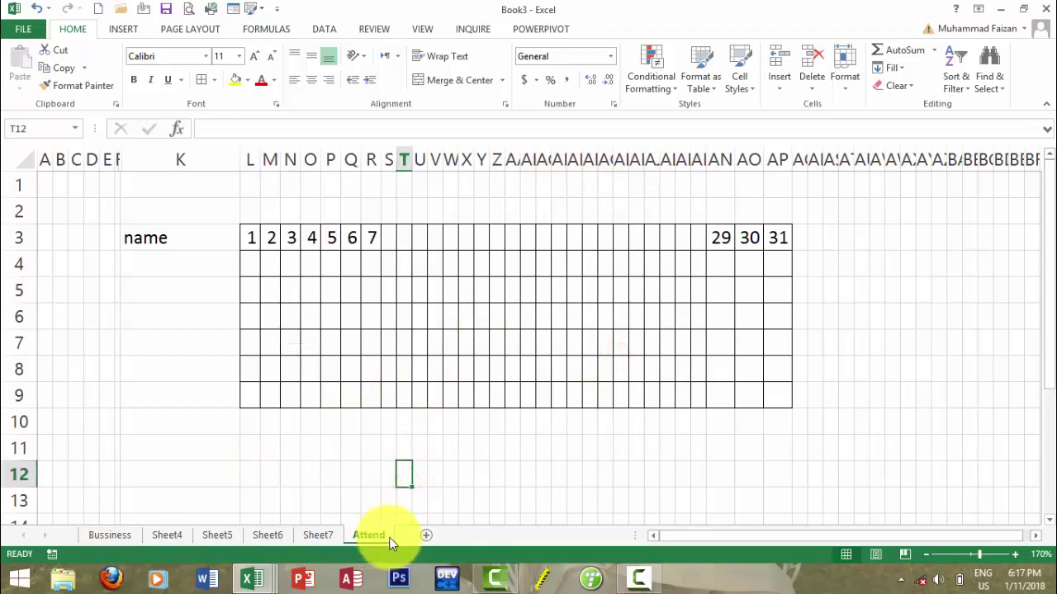
Step: Drag the Attend tab back to the first position in the tab order
{"action": "left_click", "coordinate": [331, 394]}
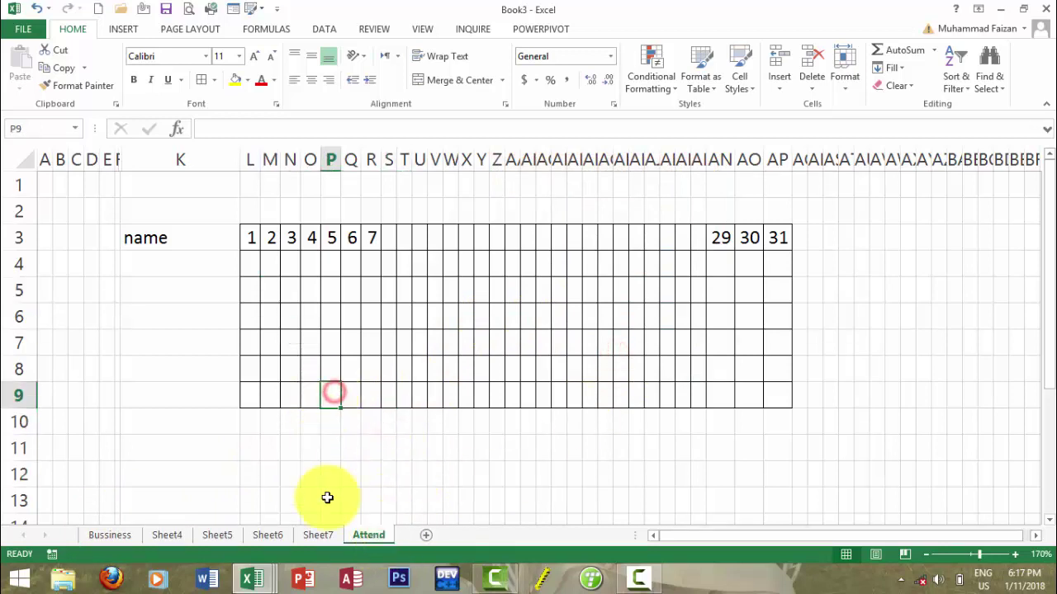
{"action": "left_click_drag", "start_coordinate": [392, 542], "coordinate": [210, 538]}
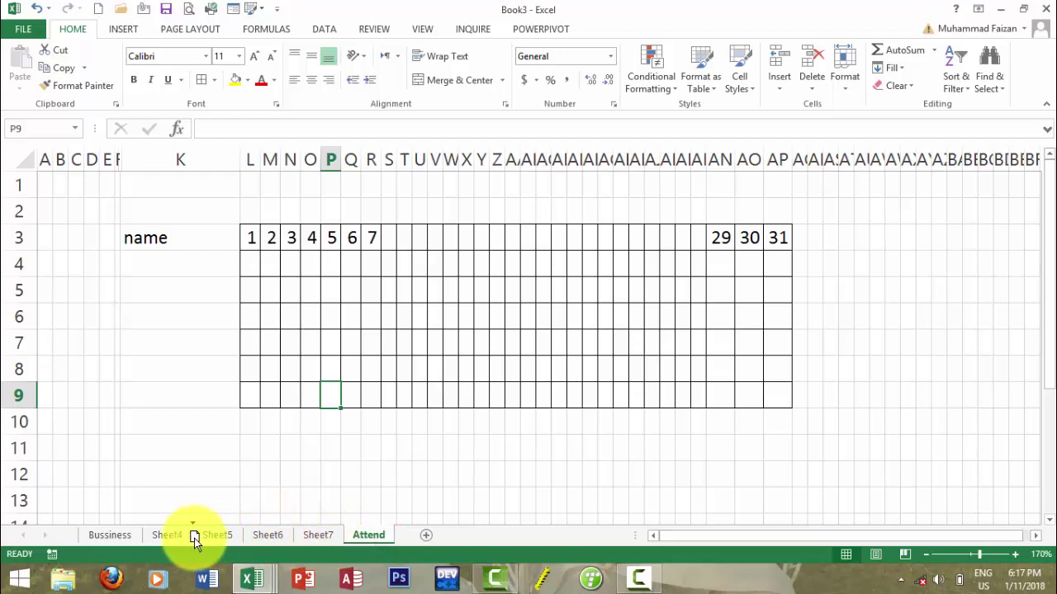
{"action": "mouse_move", "coordinate": [195, 541]}
{"action": "left_mouse_down"}
{"action": "mouse_move", "coordinate": [147, 538]}
{"action": "mouse_move", "coordinate": [307, 541]}
{"action": "left_mouse_up"}
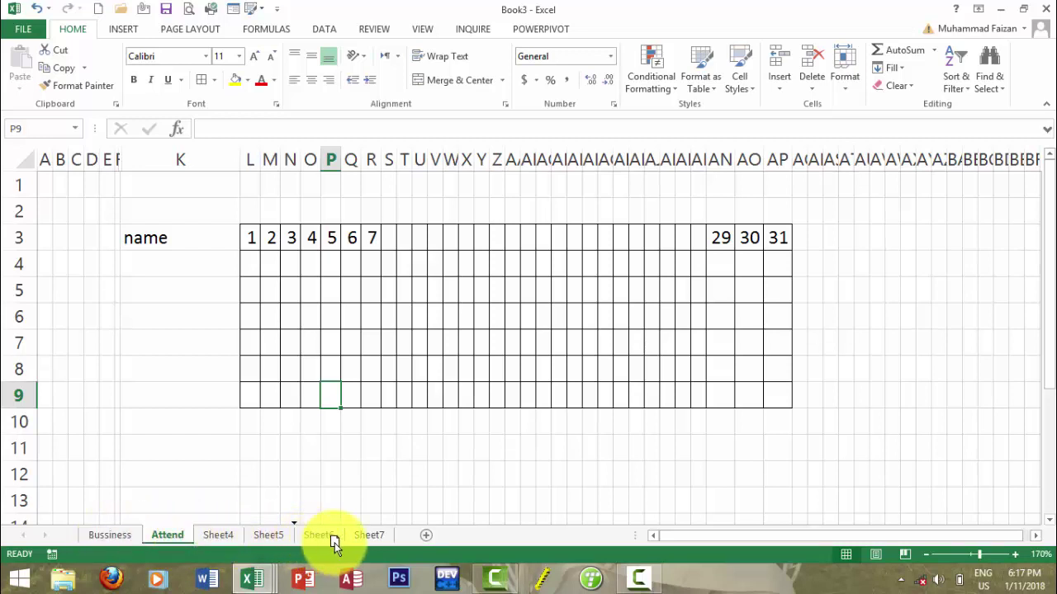
{"action": "left_click_drag", "start_coordinate": [308, 541], "coordinate": [76, 542]}
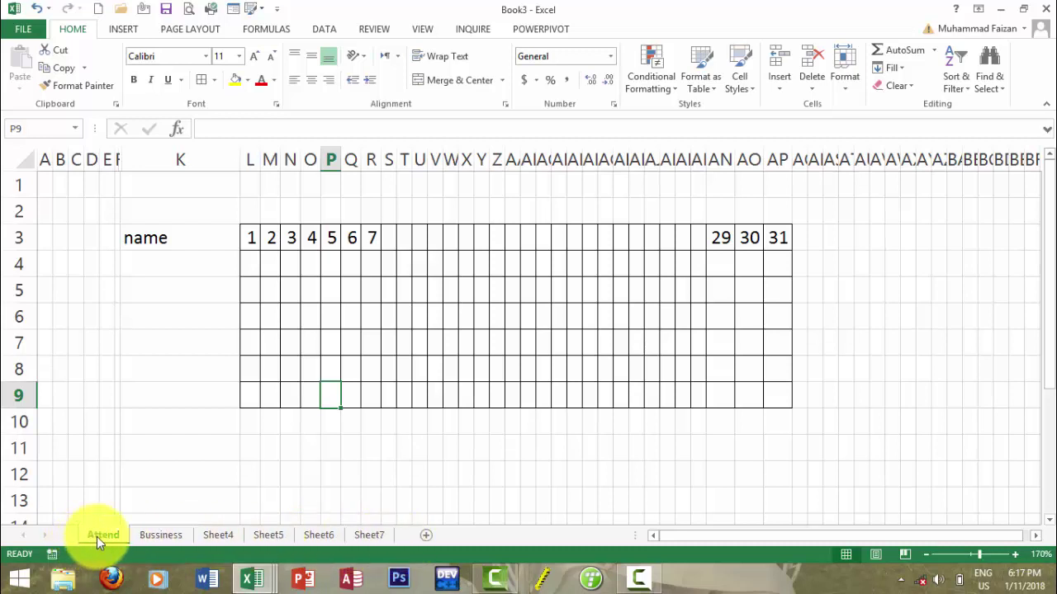
Step: Switch to the Bussiness sheet and select cell C7
{"action": "left_click", "coordinate": [854, 68]}
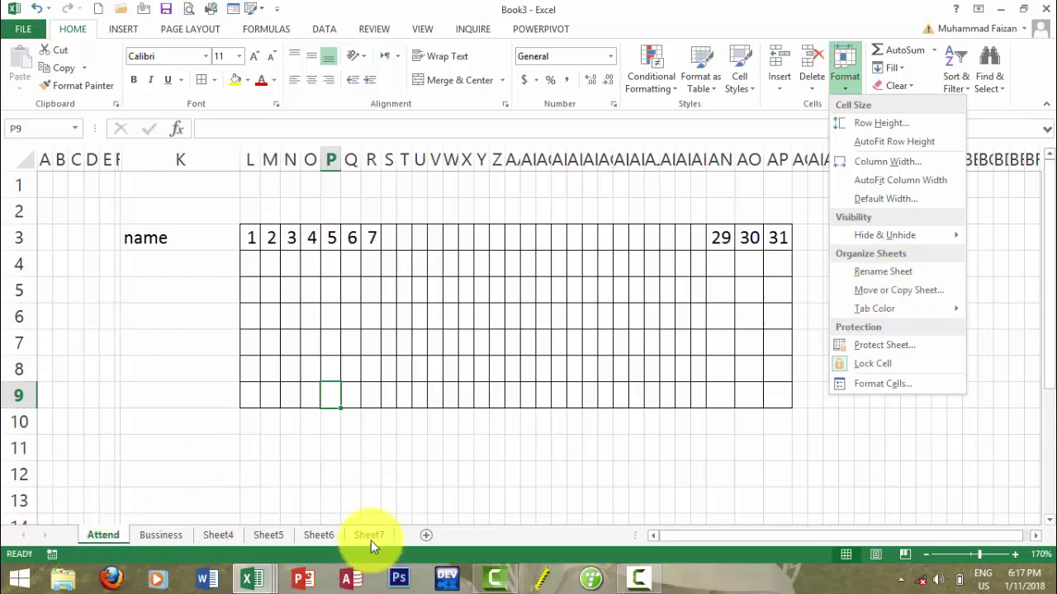
{"action": "left_click", "coordinate": [94, 504]}
{"action": "left_click", "coordinate": [146, 533]}
{"action": "left_click", "coordinate": [248, 321]}
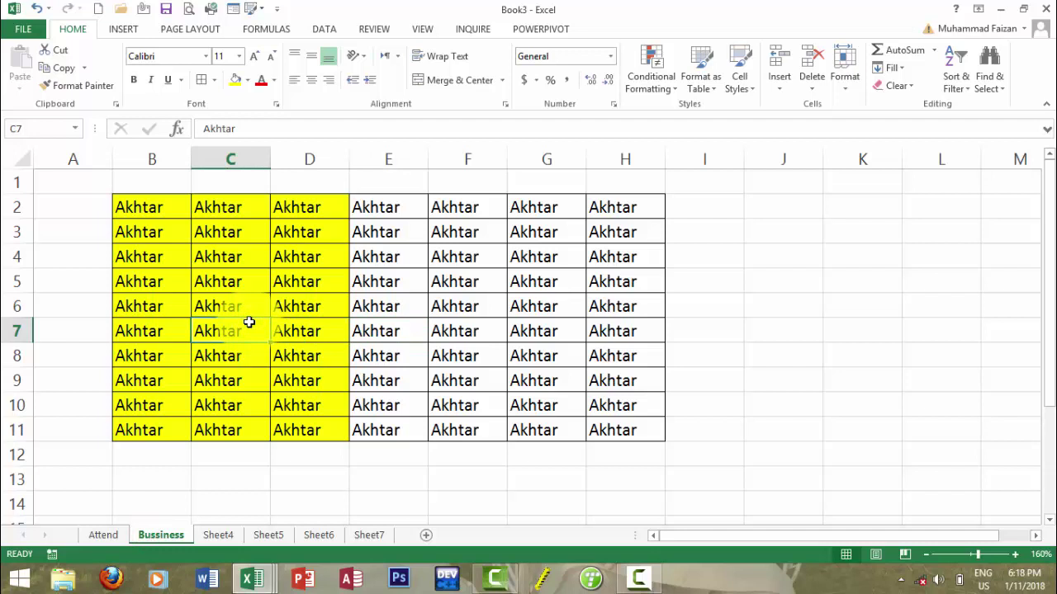
Step: Make a copy of the Bussiness sheet, placed before Bussiness
{"action": "left_click", "coordinate": [843, 76]}
{"action": "left_click", "coordinate": [882, 289]}
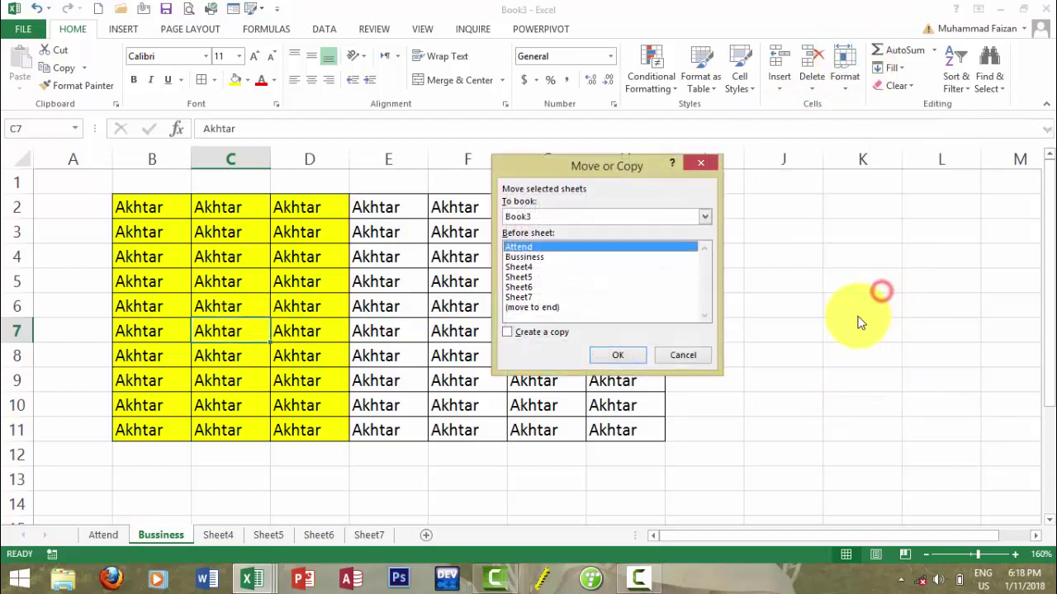
{"action": "left_click_drag", "start_coordinate": [526, 257], "coordinate": [525, 278]}
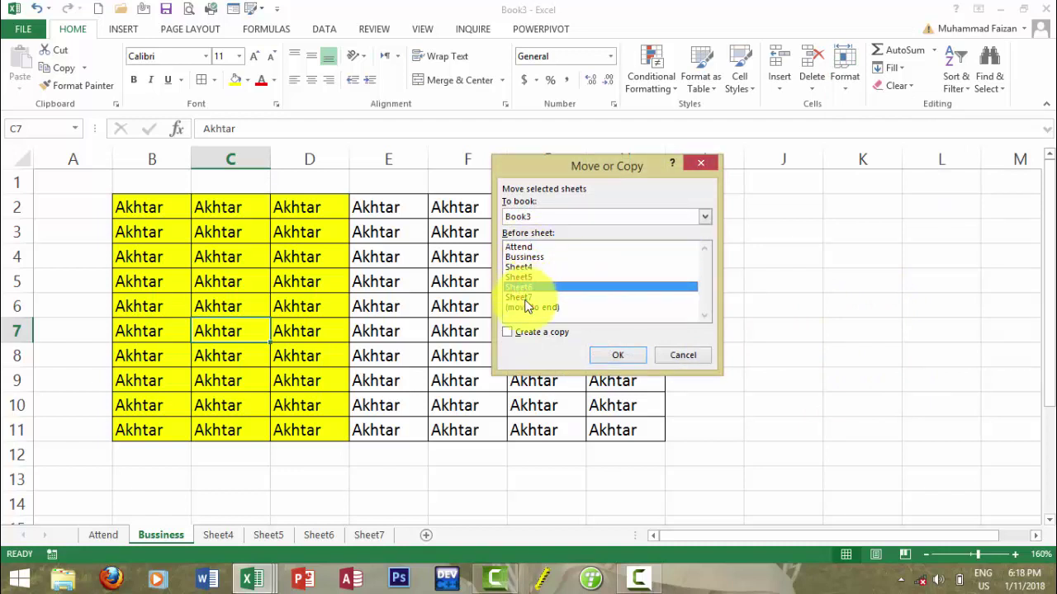
{"action": "left_click", "coordinate": [524, 257]}
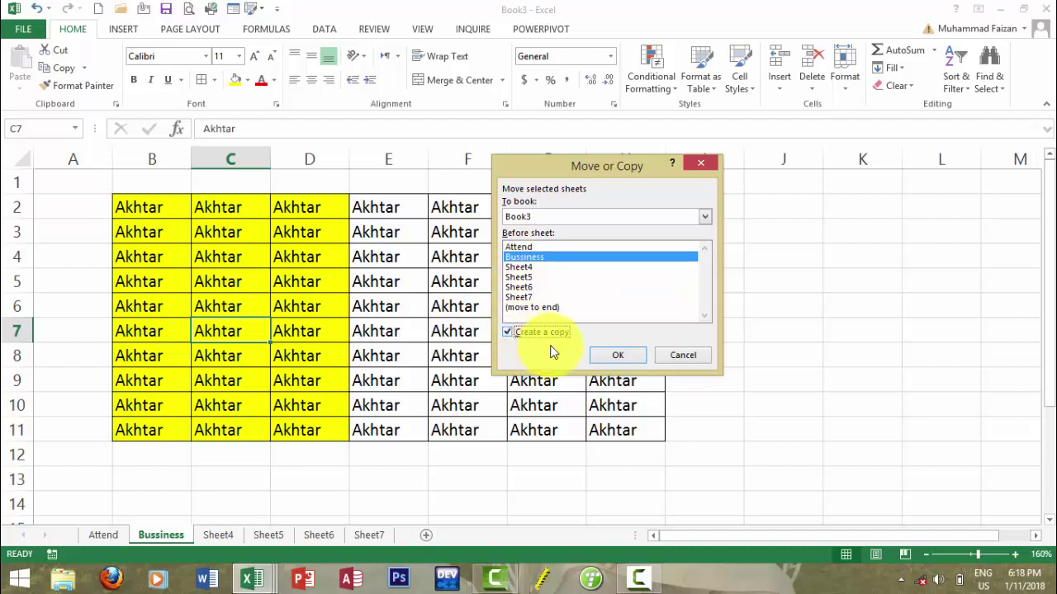
{"action": "left_click", "coordinate": [615, 356]}
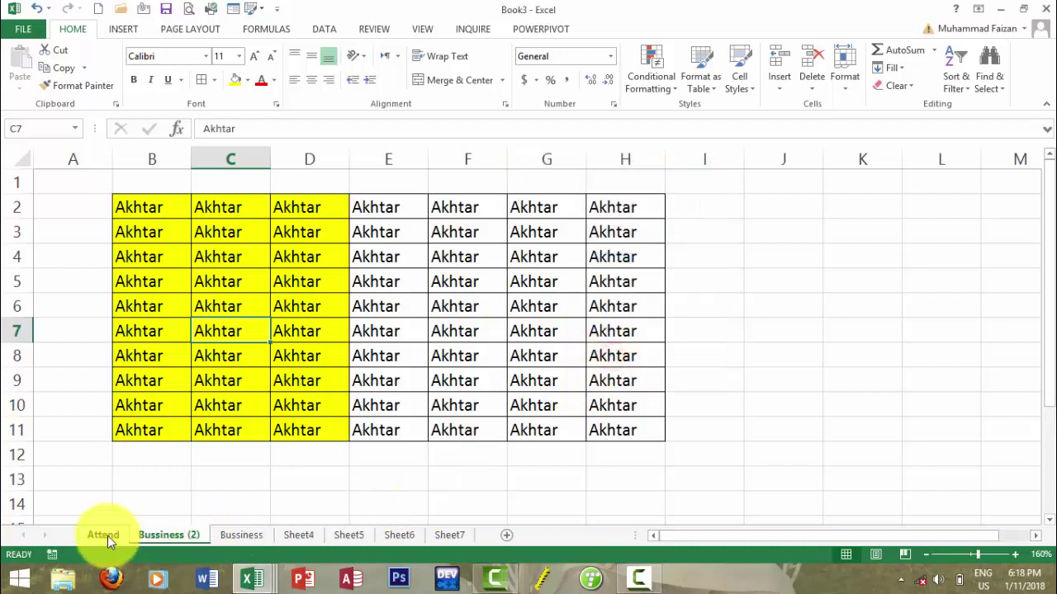
Step: Compare the original with Bussiness (2), then start renaming the copy's tab
{"action": "left_click", "coordinate": [236, 535]}
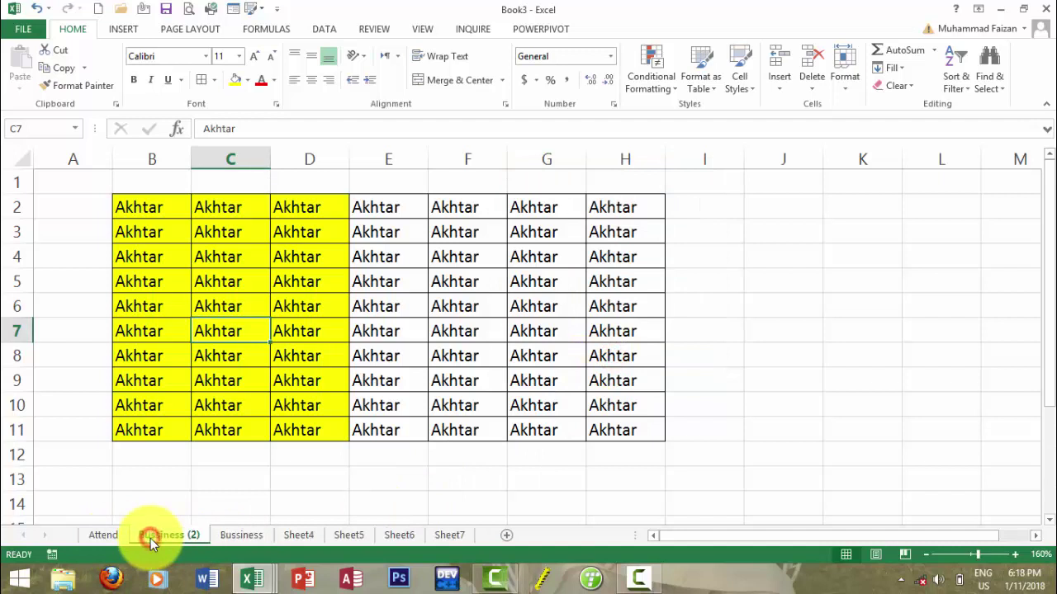
{"action": "left_click", "coordinate": [247, 535]}
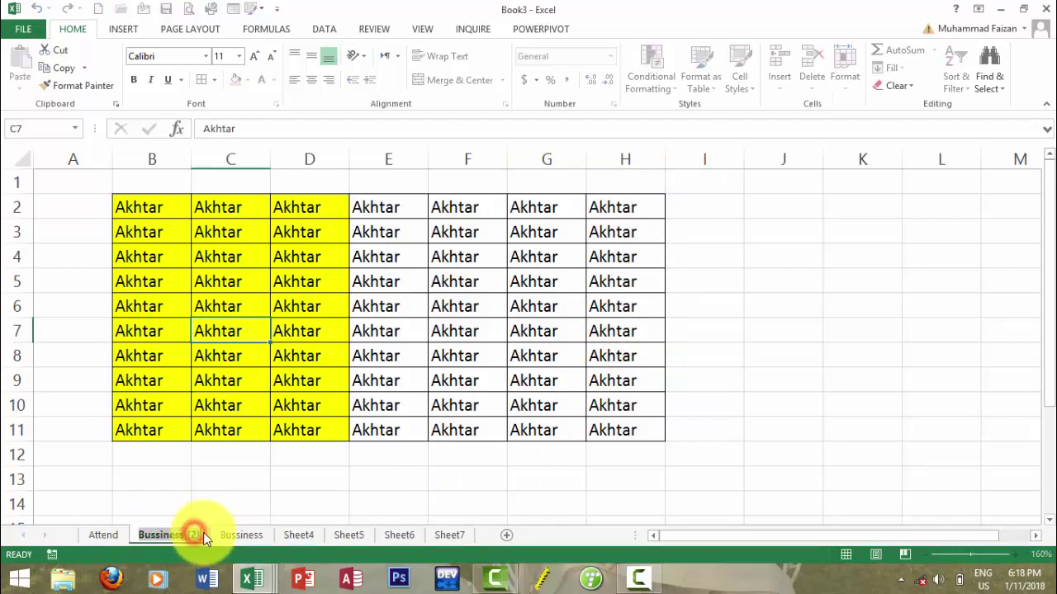
{"action": "double_click", "coordinate": [198, 534]}
Step: Rename the Bussiness (2) tab to 'Personal Data' and select cell I7 on it
{"action": "key", "text": "BackSpace"}
{"action": "type", "text": "P"}
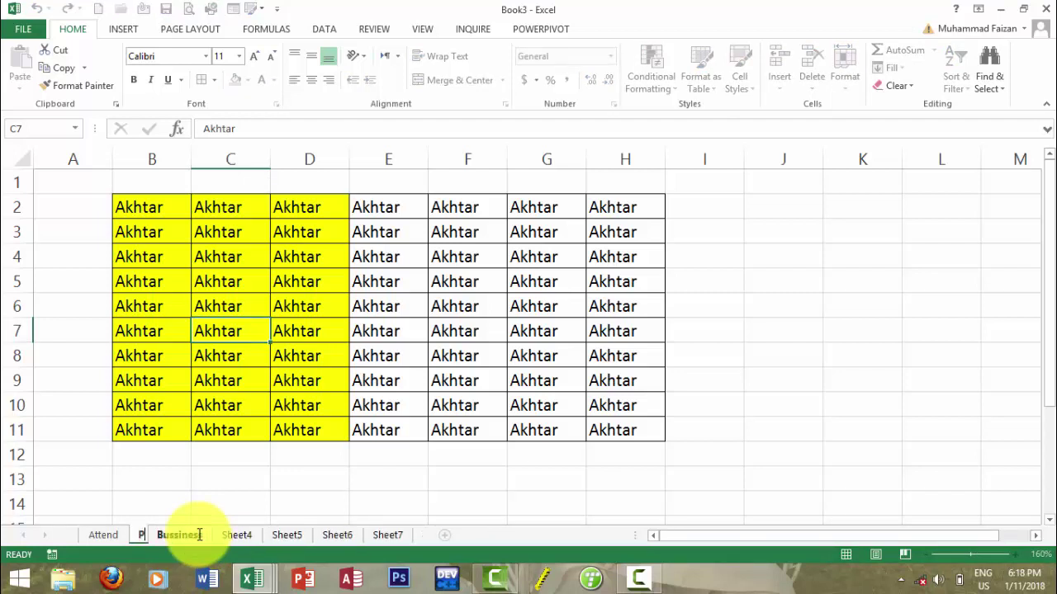
{"action": "type", "text": "ersona"}
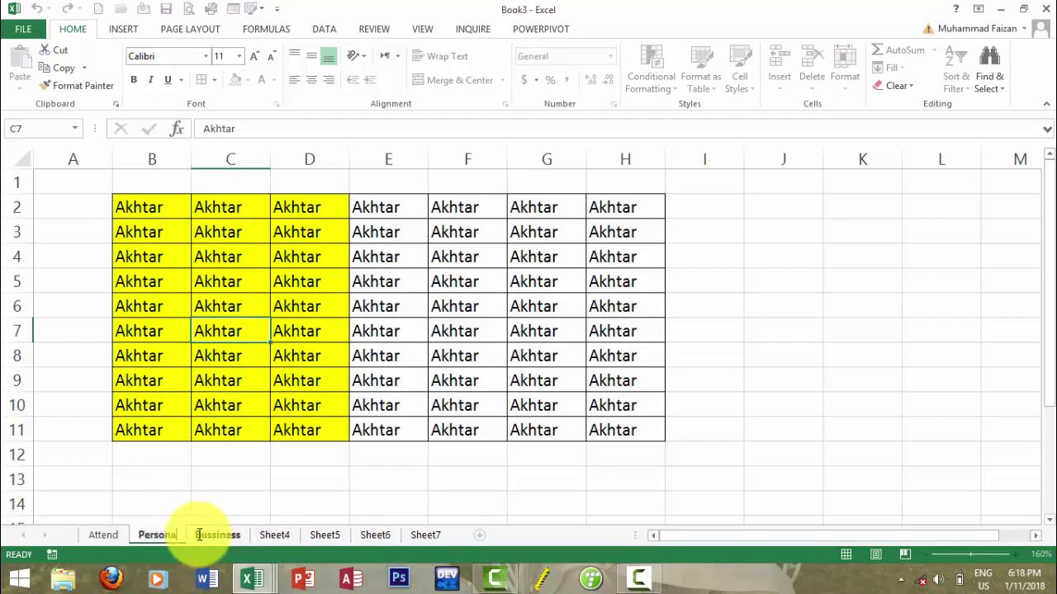
{"action": "type", "text": "l Data"}
{"action": "key", "text": "Return"}
{"action": "left_click", "coordinate": [322, 518]}
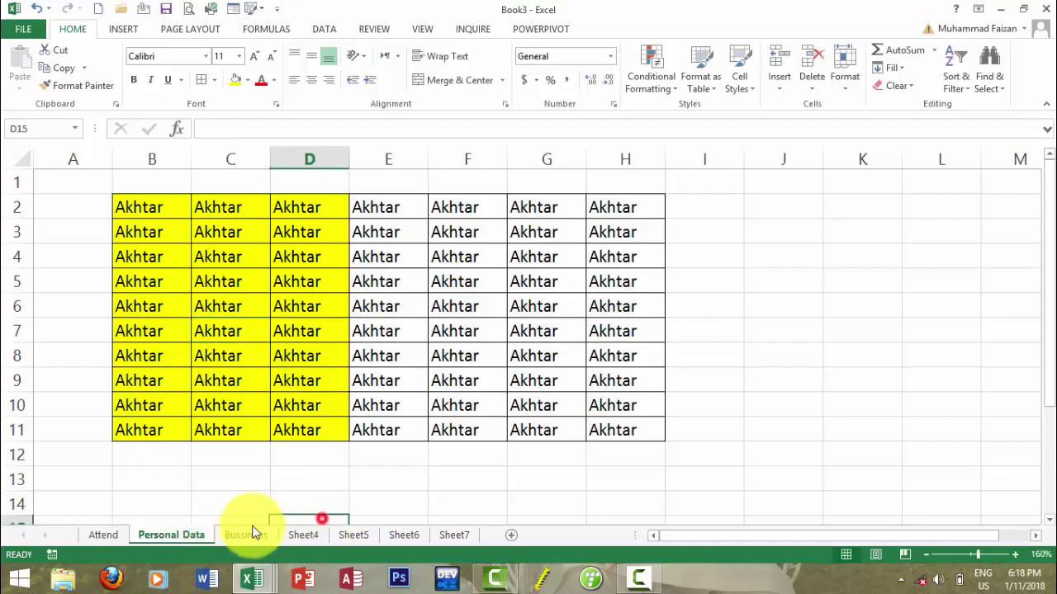
{"action": "left_click", "coordinate": [252, 534]}
{"action": "left_click", "coordinate": [182, 537]}
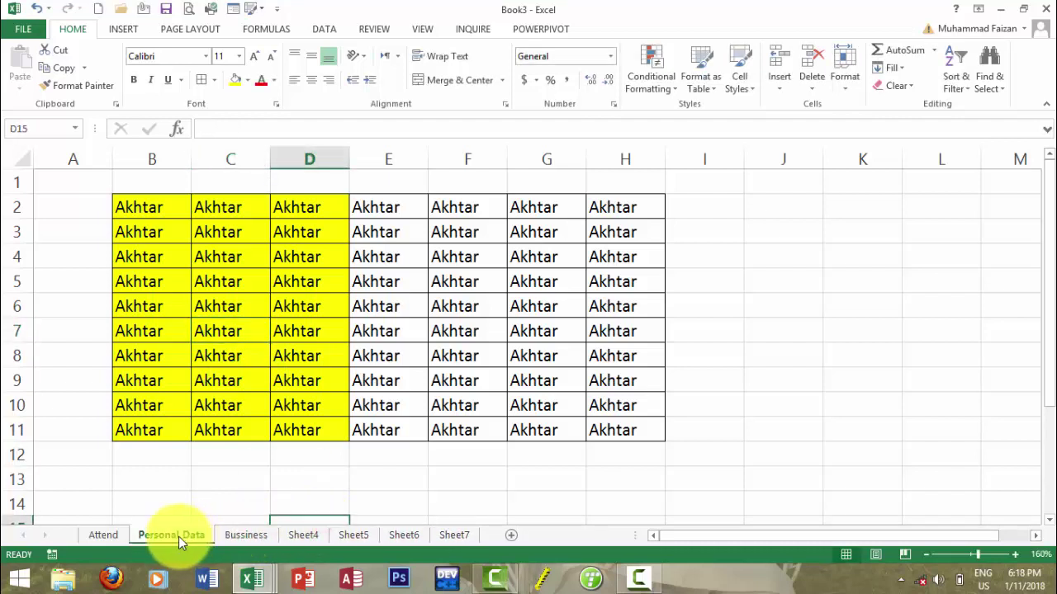
{"action": "left_click", "coordinate": [700, 334]}
{"action": "left_click", "coordinate": [844, 73]}
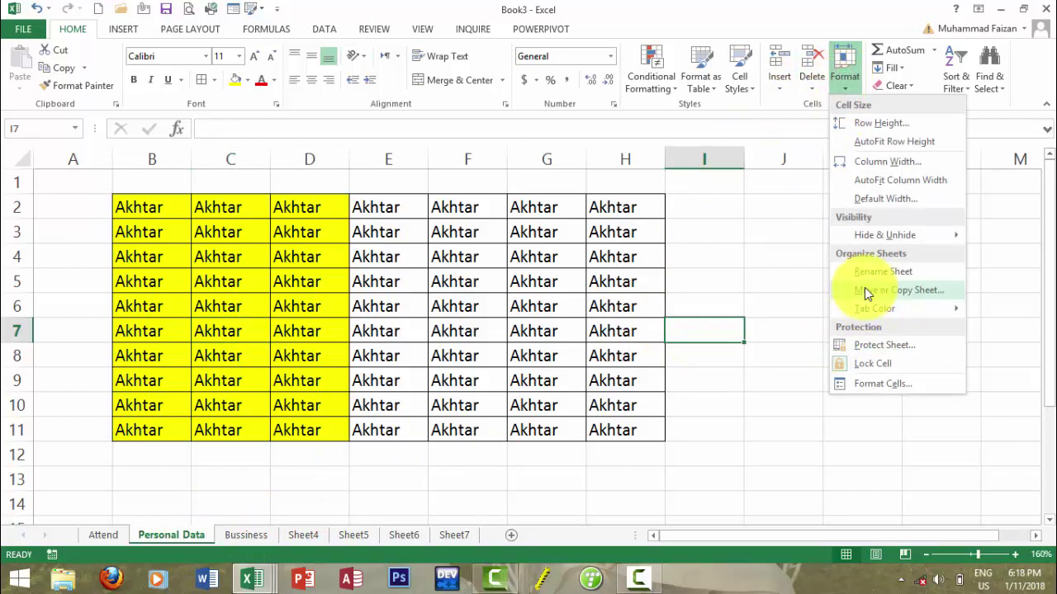
Step: Give the Attend tab a red colour and the Personal Data tab green
{"action": "left_click", "coordinate": [103, 535]}
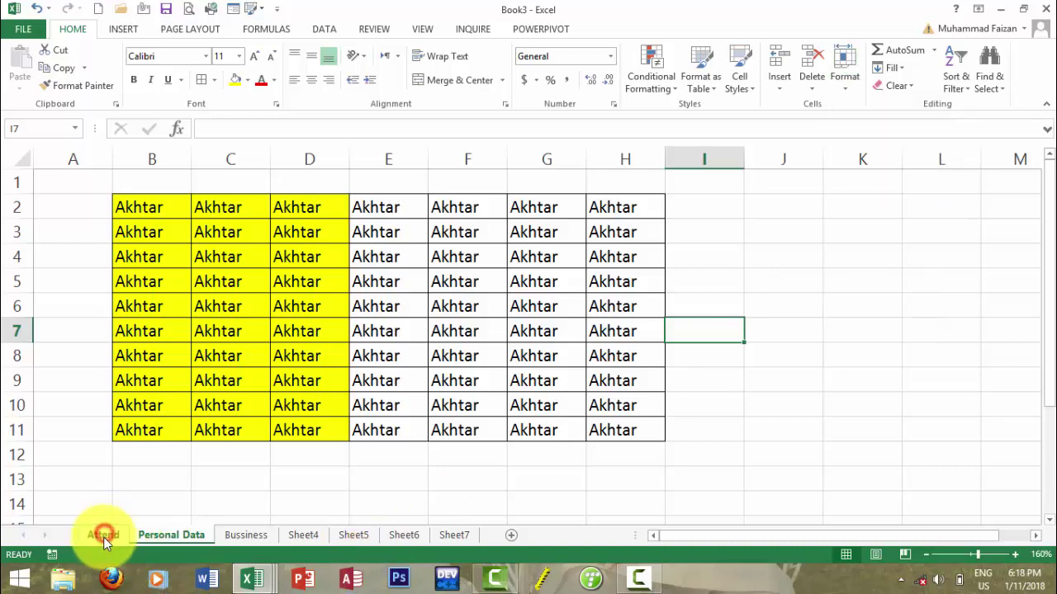
{"action": "left_click", "coordinate": [103, 536]}
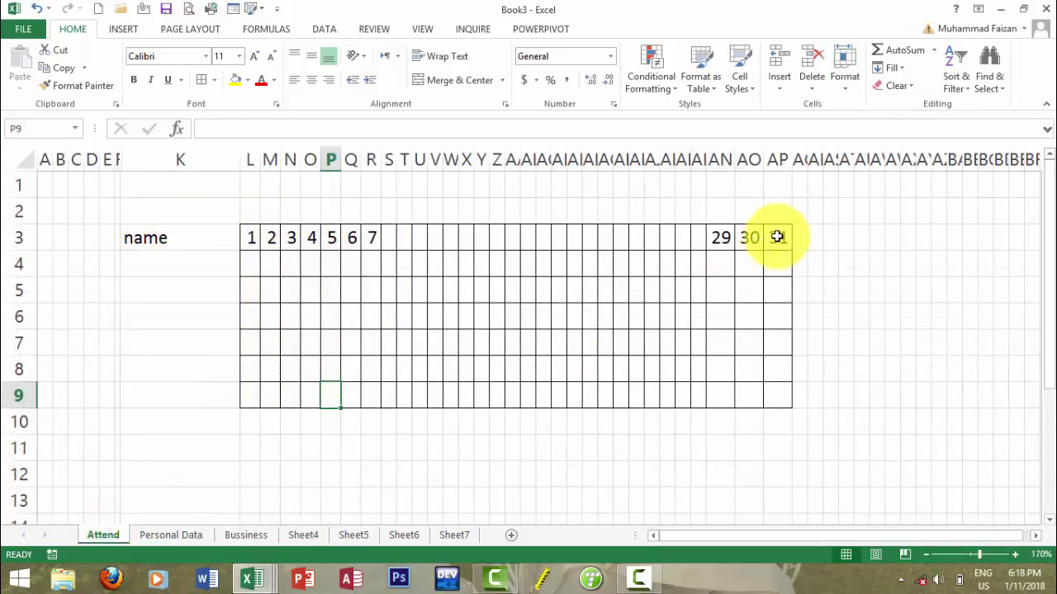
{"action": "left_click", "coordinate": [853, 79]}
{"action": "mouse_move", "coordinate": [866, 307]}
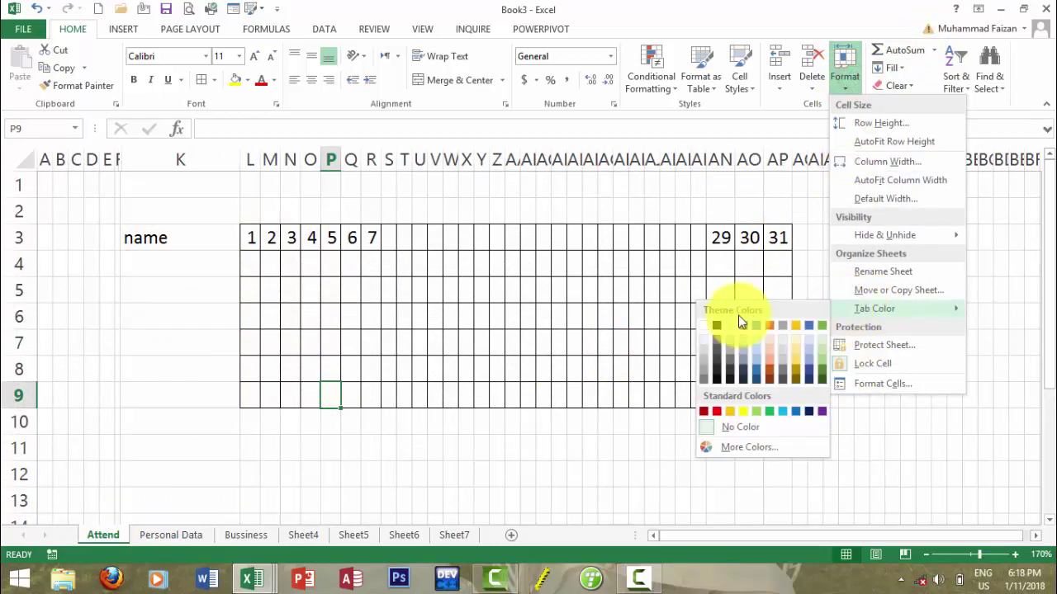
{"action": "left_click", "coordinate": [717, 411]}
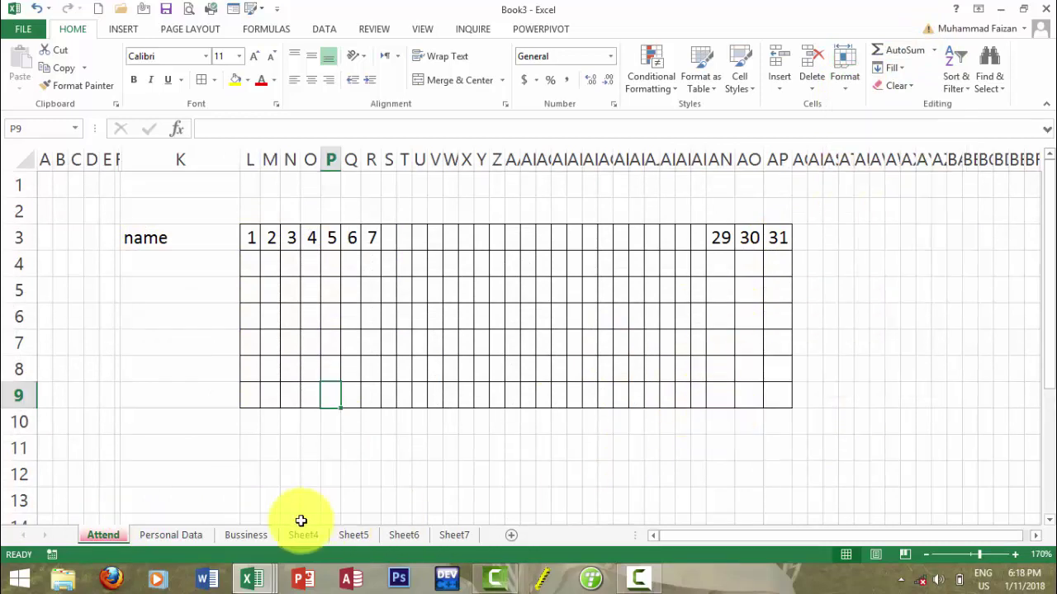
{"action": "left_click", "coordinate": [189, 536]}
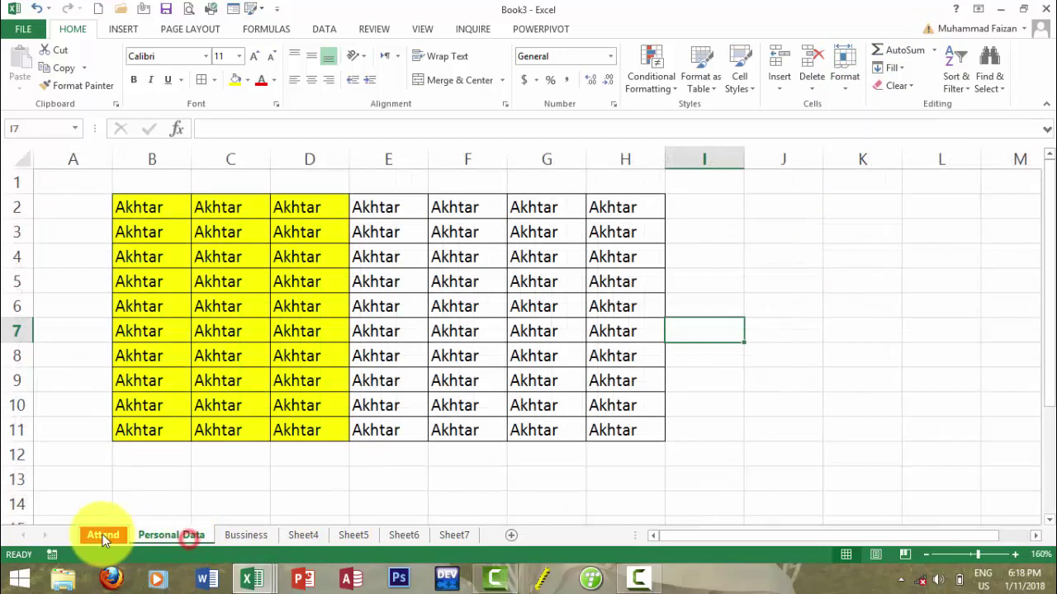
{"action": "left_click", "coordinate": [844, 73]}
{"action": "mouse_move", "coordinate": [899, 311]}
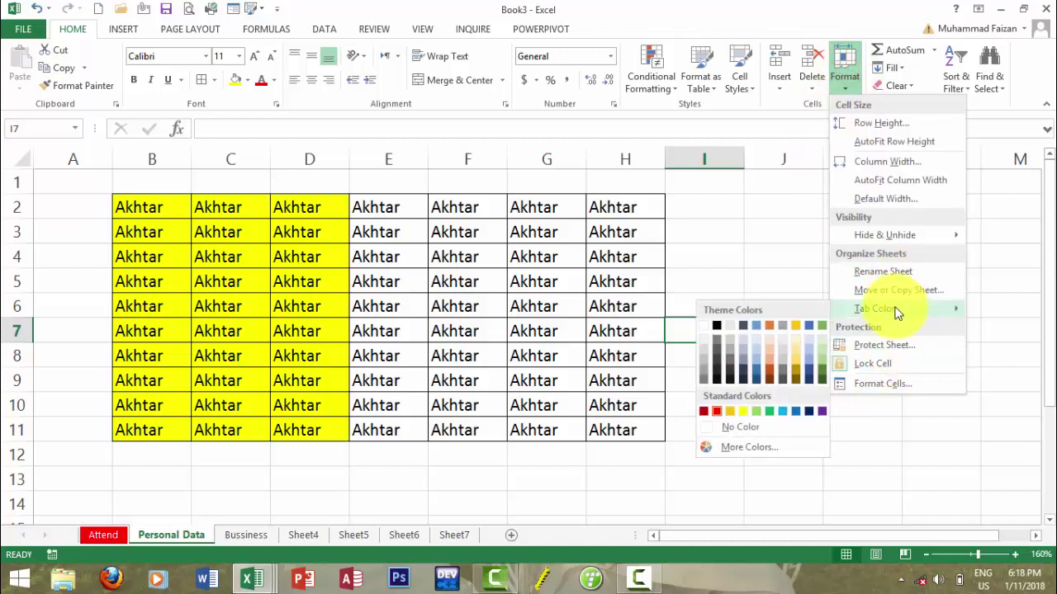
{"action": "left_click", "coordinate": [770, 411]}
Step: Colour the Bussiness tab dark red and the Sheet4 tab black
{"action": "left_click", "coordinate": [246, 535]}
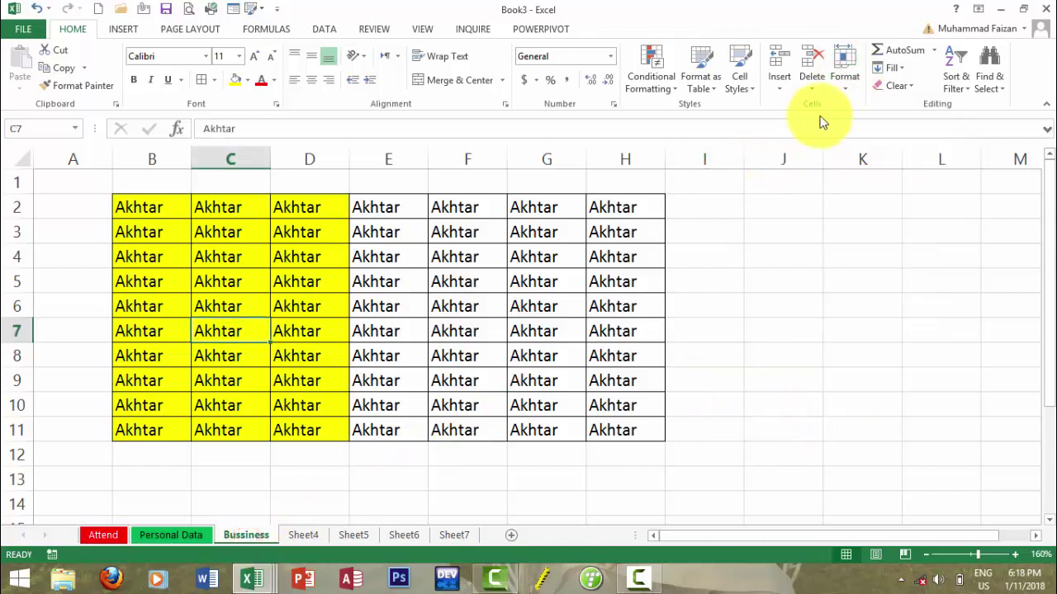
{"action": "left_click", "coordinate": [845, 73]}
{"action": "mouse_move", "coordinate": [903, 309]}
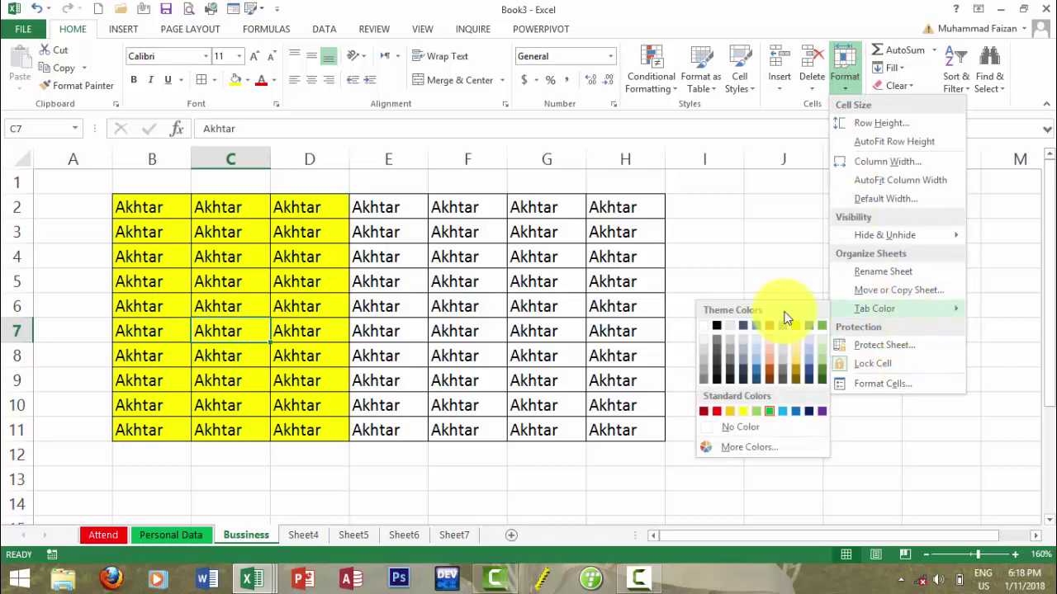
{"action": "left_click", "coordinate": [706, 411]}
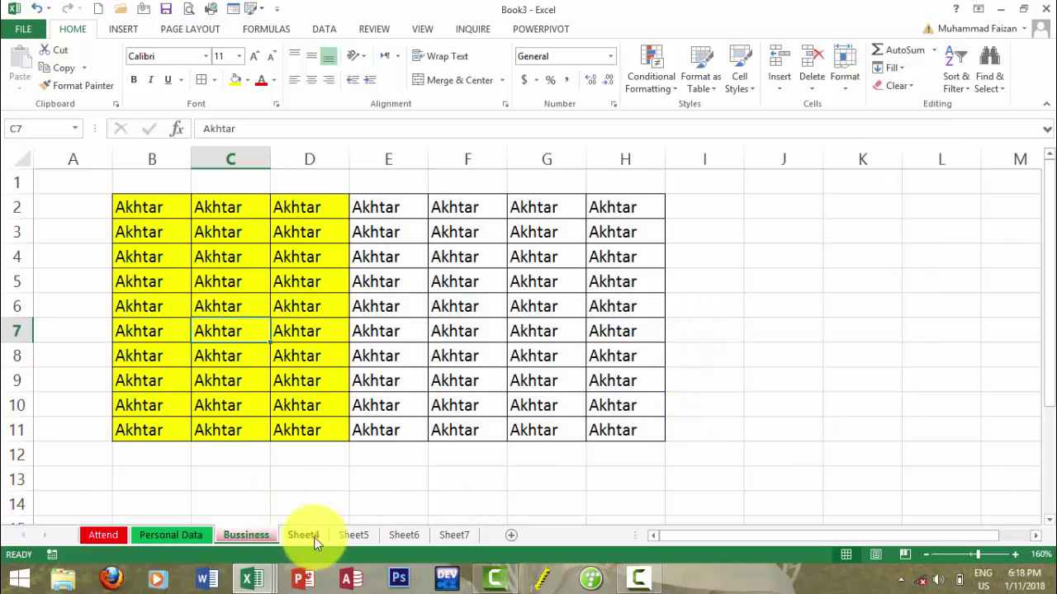
{"action": "left_click", "coordinate": [304, 535]}
{"action": "left_click", "coordinate": [844, 73]}
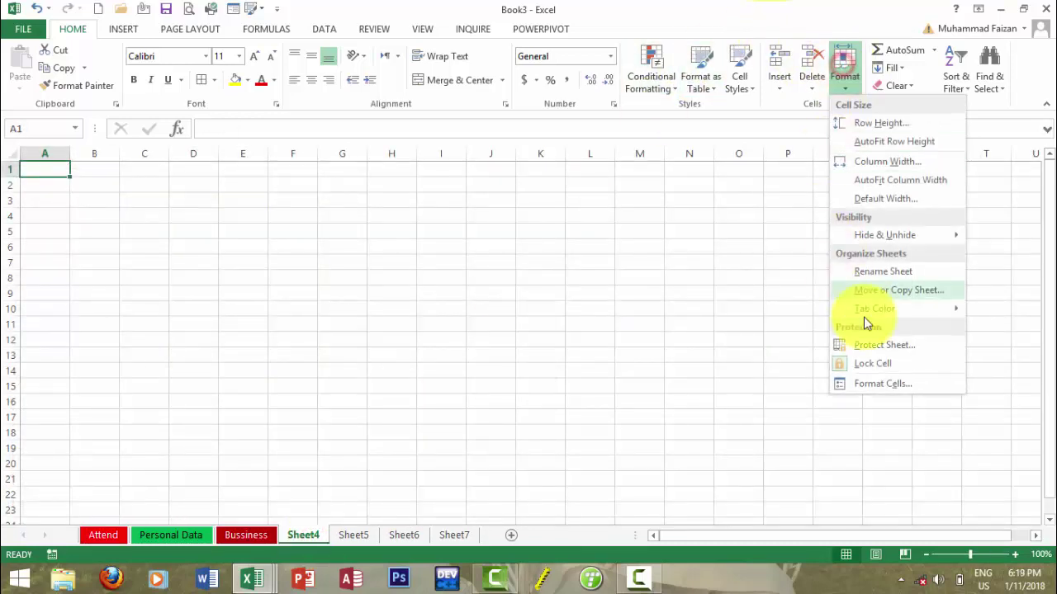
{"action": "mouse_move", "coordinate": [868, 307]}
{"action": "left_click", "coordinate": [717, 327]}
{"action": "left_click", "coordinate": [588, 416]}
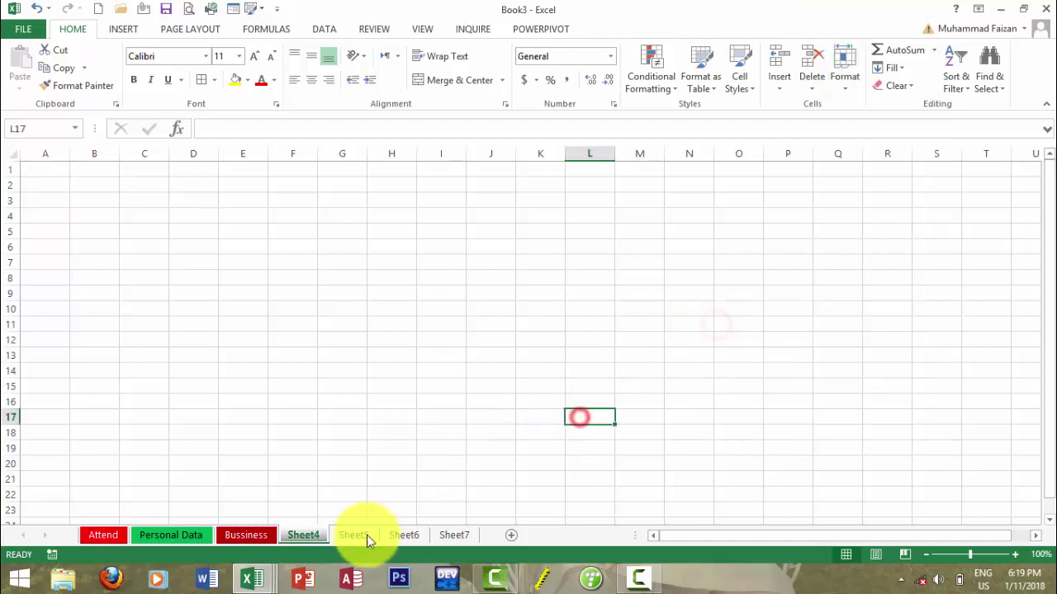
Step: Colour the Sheet5 tab orange
{"action": "left_click", "coordinate": [352, 534]}
{"action": "left_click", "coordinate": [844, 73]}
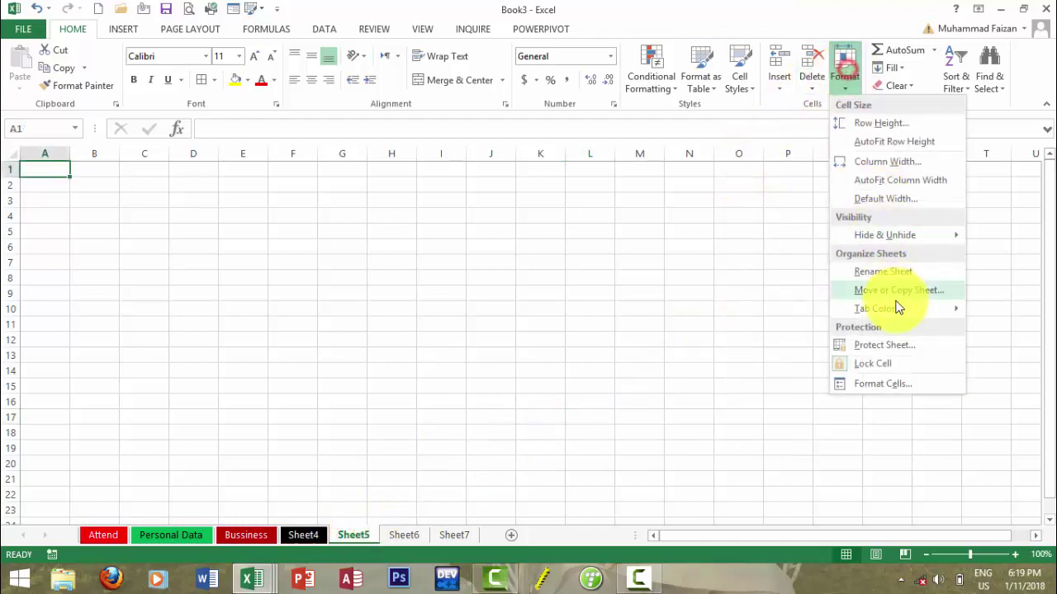
{"action": "mouse_move", "coordinate": [898, 322]}
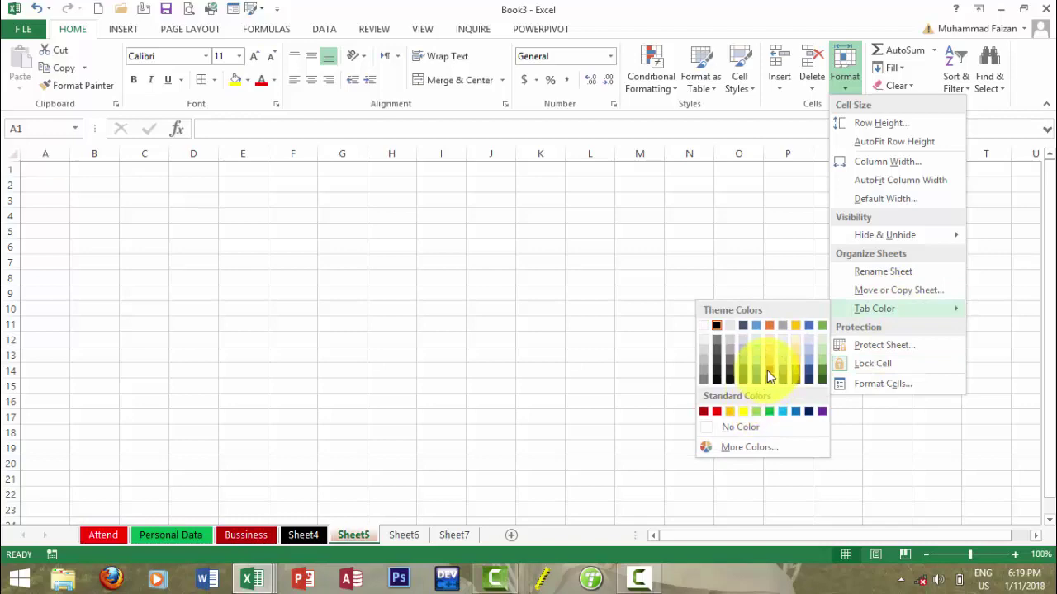
{"action": "left_click", "coordinate": [767, 370]}
{"action": "left_click", "coordinate": [636, 385]}
Step: Step through the tabs from Sheet6 back to Attend to check the colours, ending on Personal Data
{"action": "left_click", "coordinate": [403, 535]}
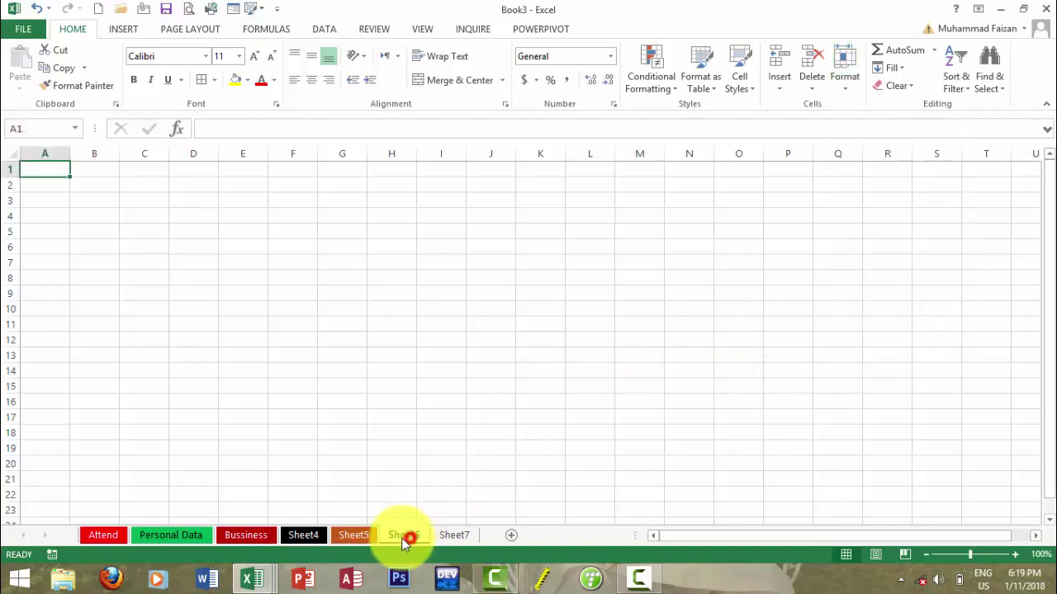
{"action": "left_click", "coordinate": [353, 535]}
{"action": "left_click", "coordinate": [302, 535]}
{"action": "left_click", "coordinate": [246, 535]}
{"action": "left_click", "coordinate": [194, 534]}
{"action": "left_click", "coordinate": [119, 533]}
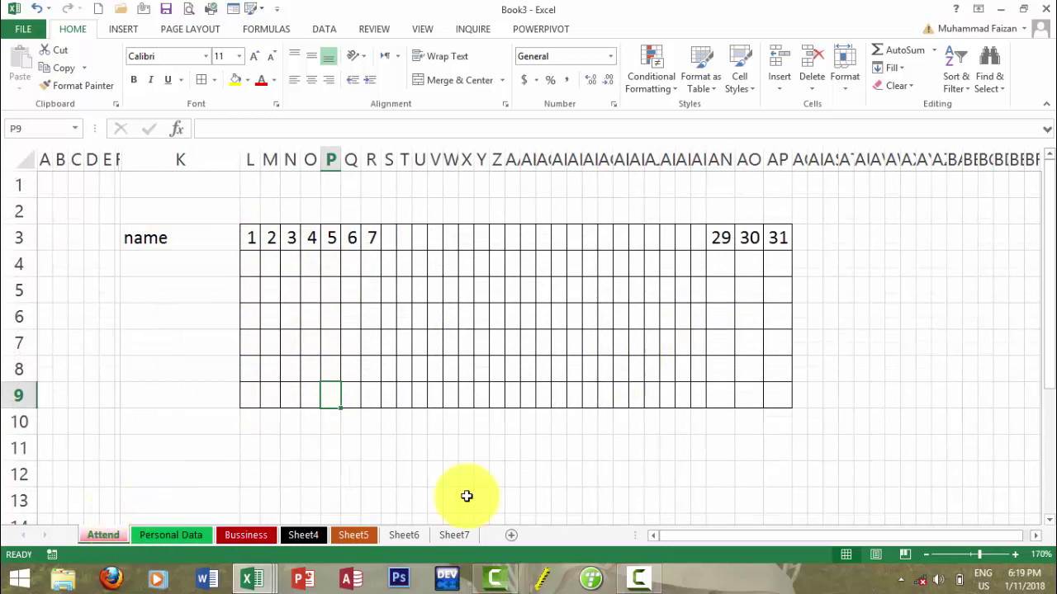
{"action": "left_click", "coordinate": [199, 535]}
{"action": "left_click", "coordinate": [840, 81]}
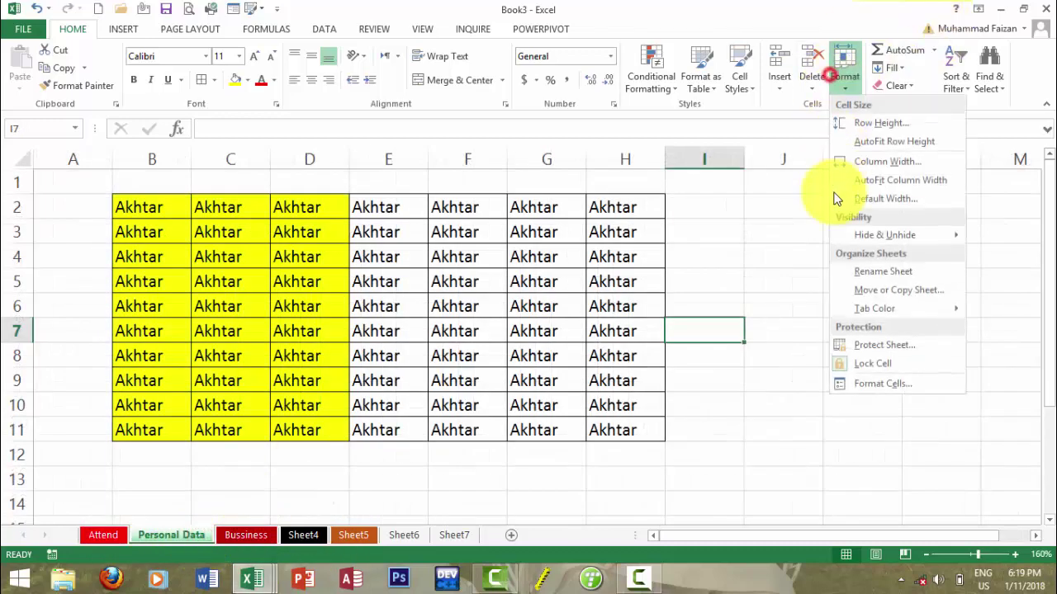
{"action": "mouse_move", "coordinate": [858, 312]}
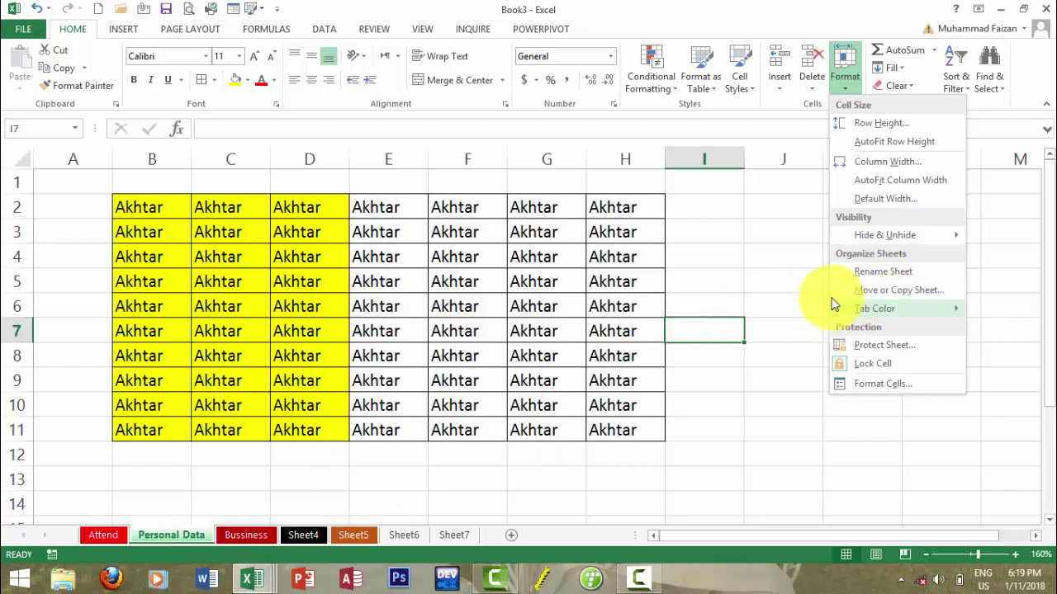
{"action": "left_click", "coordinate": [181, 532]}
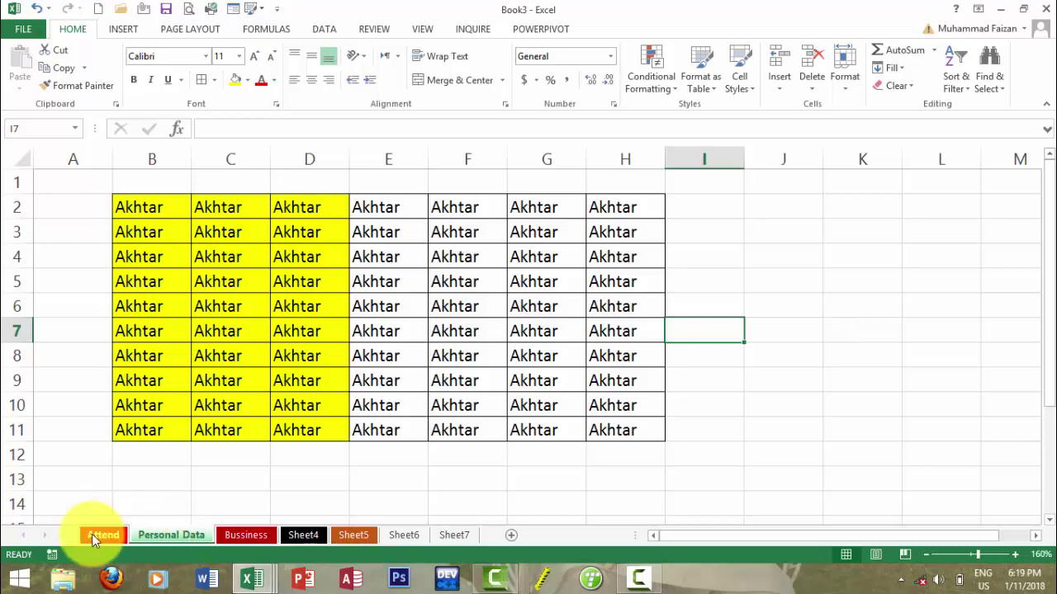
Step: Drag the Attend tab to the last position, after Sheet7
{"action": "left_click_drag", "start_coordinate": [92, 534], "coordinate": [486, 539]}
{"action": "left_click_drag", "start_coordinate": [400, 537], "coordinate": [488, 537]}
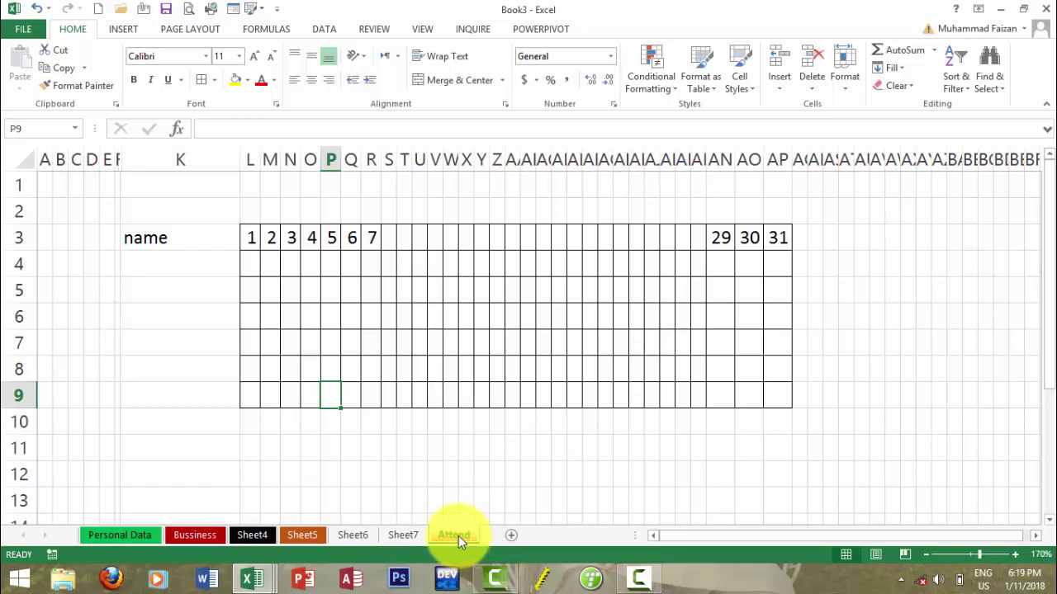
{"action": "right_click", "coordinate": [458, 536]}
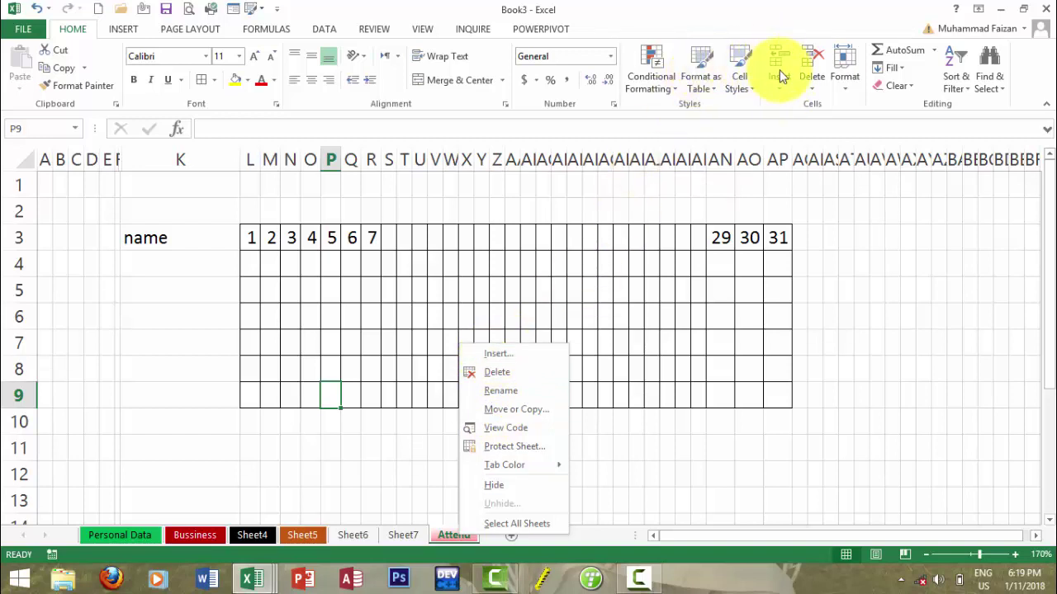
Step: Browse the Insert dialog's sheet types (Chart, Excel 4.0 Macro, Excel 5.0 Dialog, Welcome tour) and view modes
{"action": "left_click", "coordinate": [494, 355]}
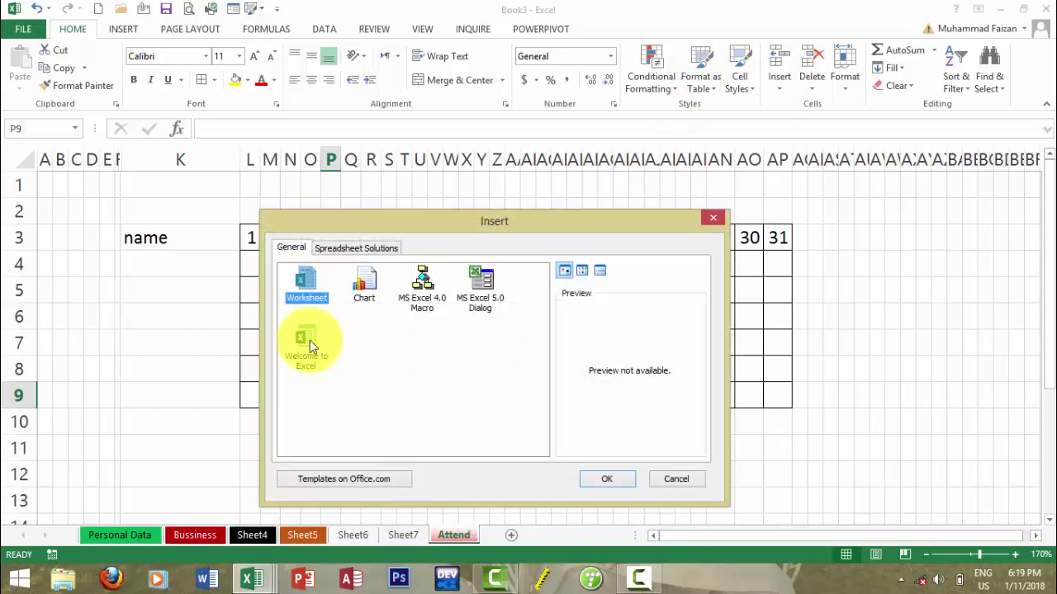
{"action": "left_click_drag", "start_coordinate": [302, 230], "coordinate": [349, 145]}
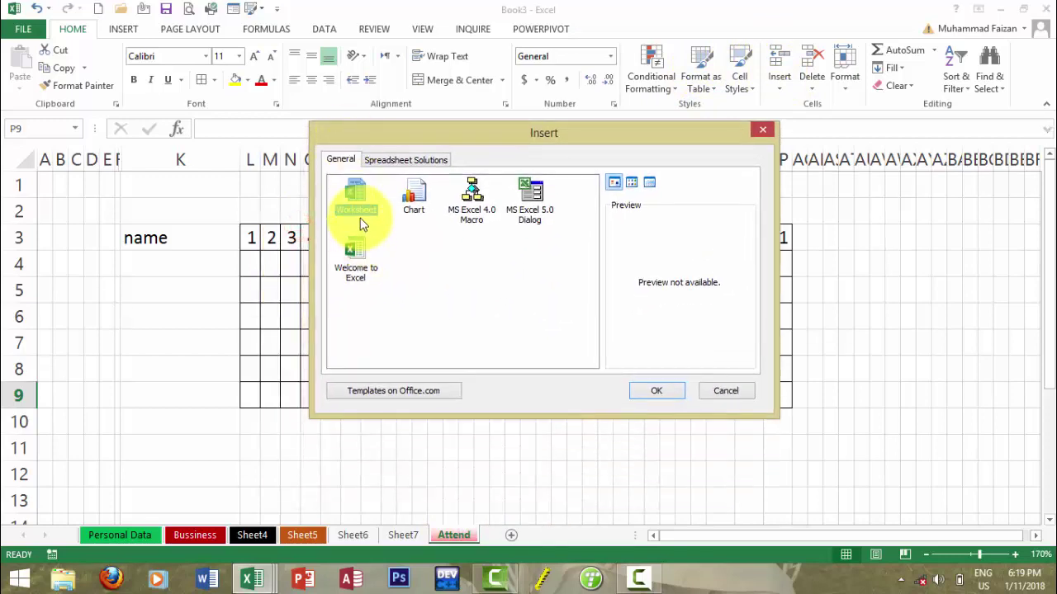
{"action": "left_click", "coordinate": [413, 201]}
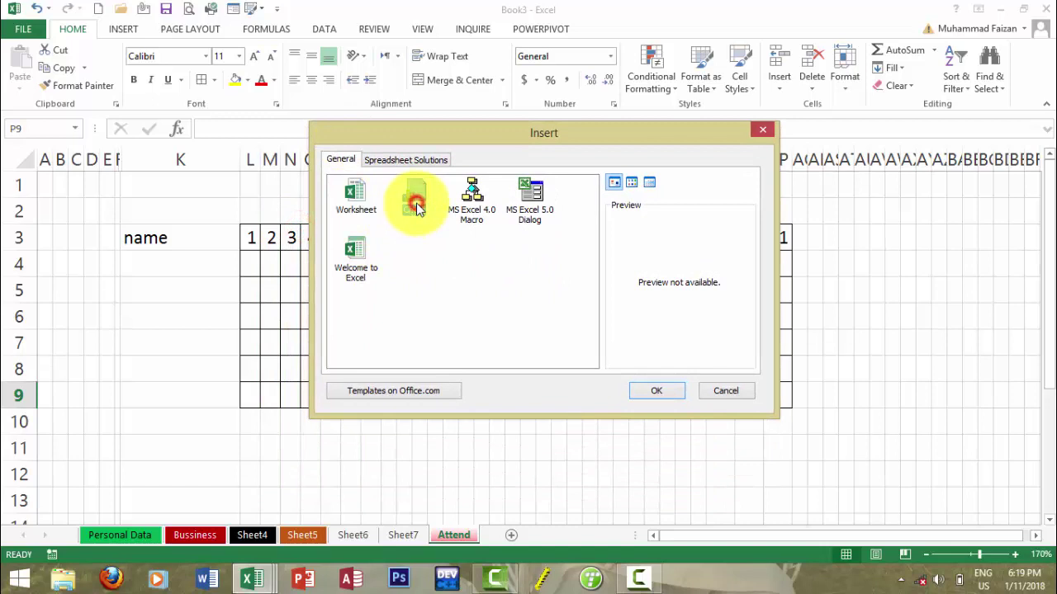
{"action": "left_click", "coordinate": [472, 215]}
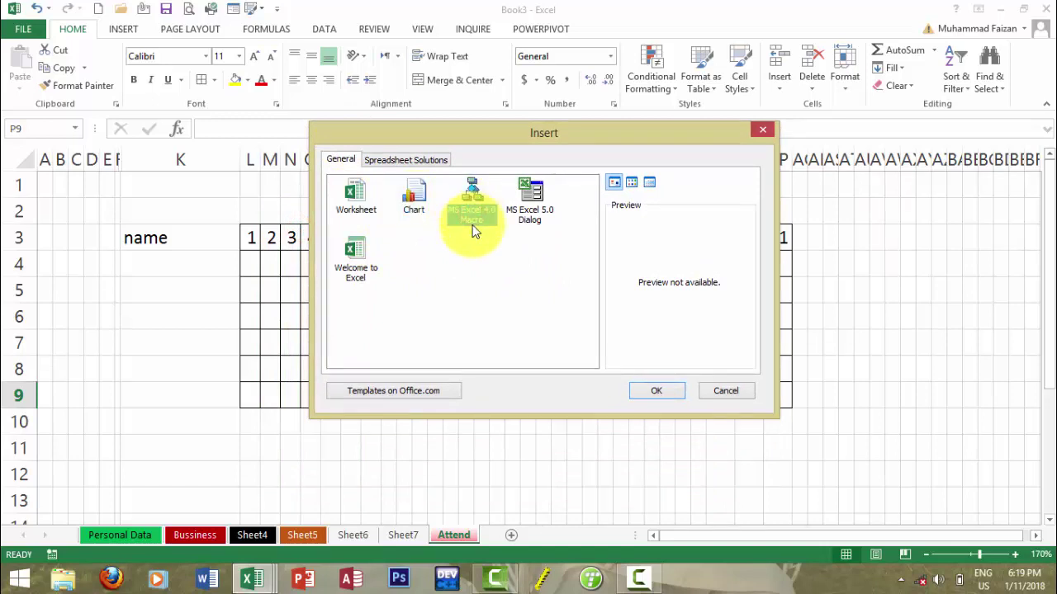
{"action": "left_click", "coordinate": [531, 210]}
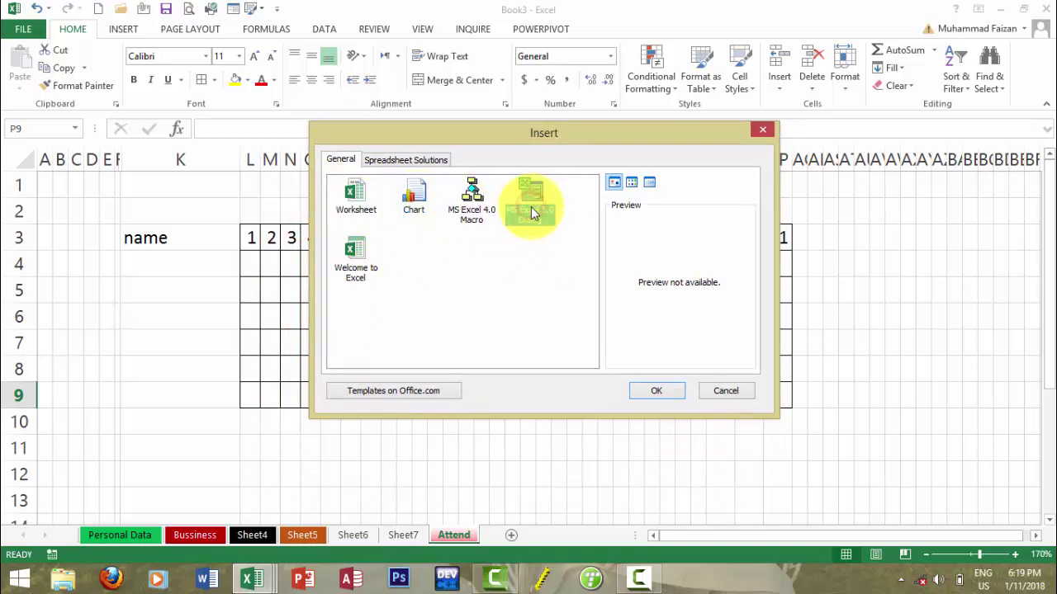
{"action": "left_click", "coordinate": [353, 262]}
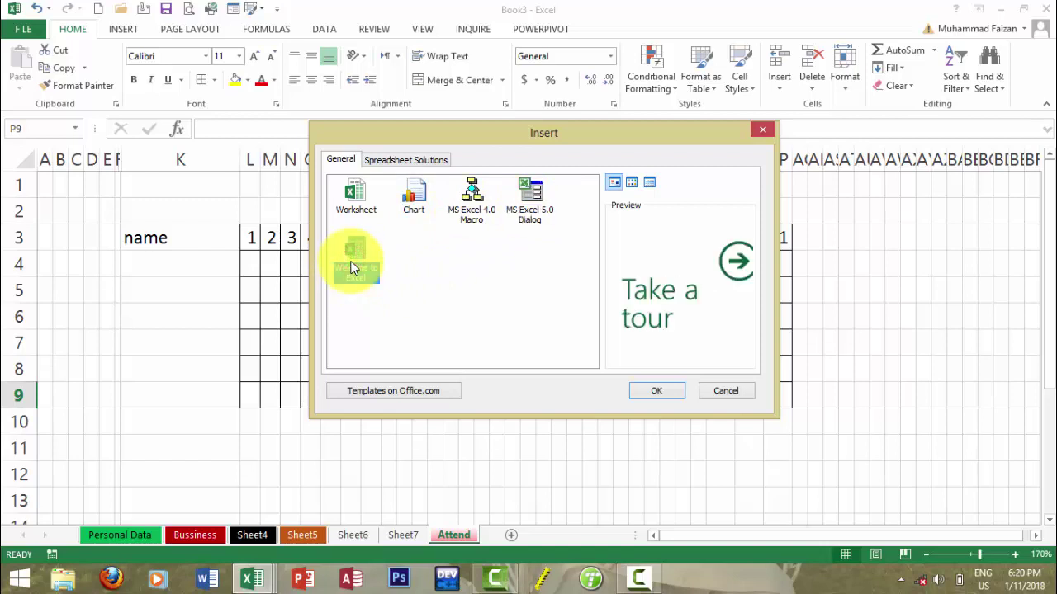
{"action": "left_click", "coordinate": [631, 182]}
{"action": "left_click", "coordinate": [650, 184]}
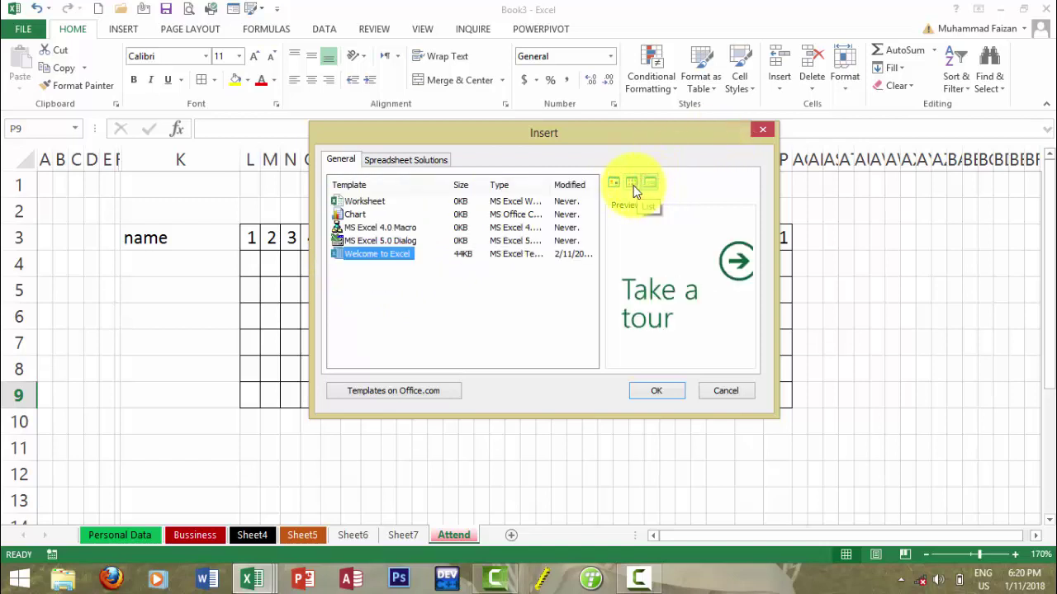
{"action": "left_click", "coordinate": [632, 182]}
{"action": "left_click", "coordinate": [614, 183]}
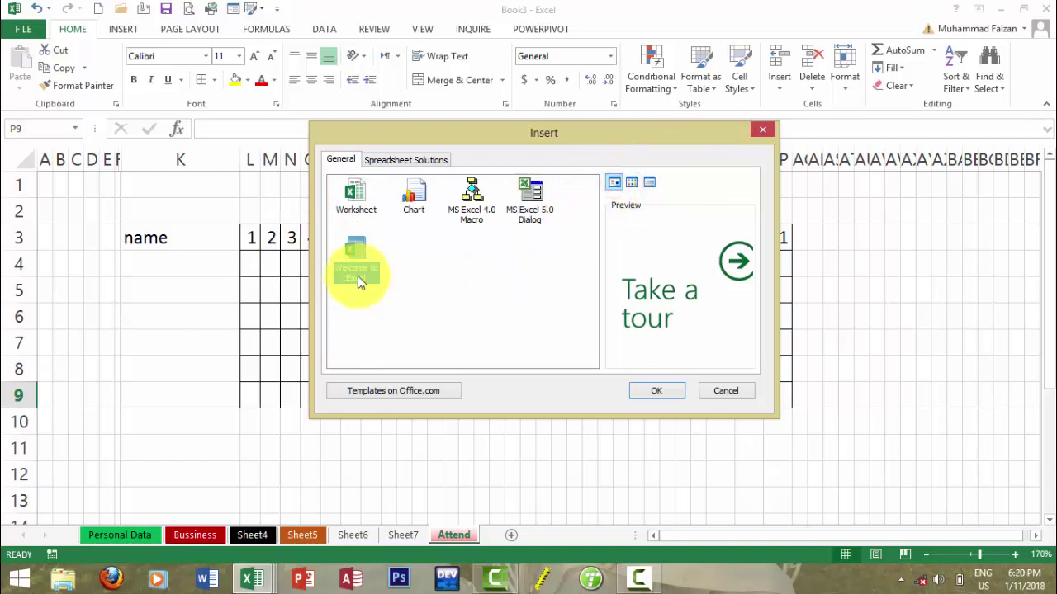
Step: Insert a blank Worksheet, Sheet9, before the Attend sheet
{"action": "left_click", "coordinate": [363, 205]}
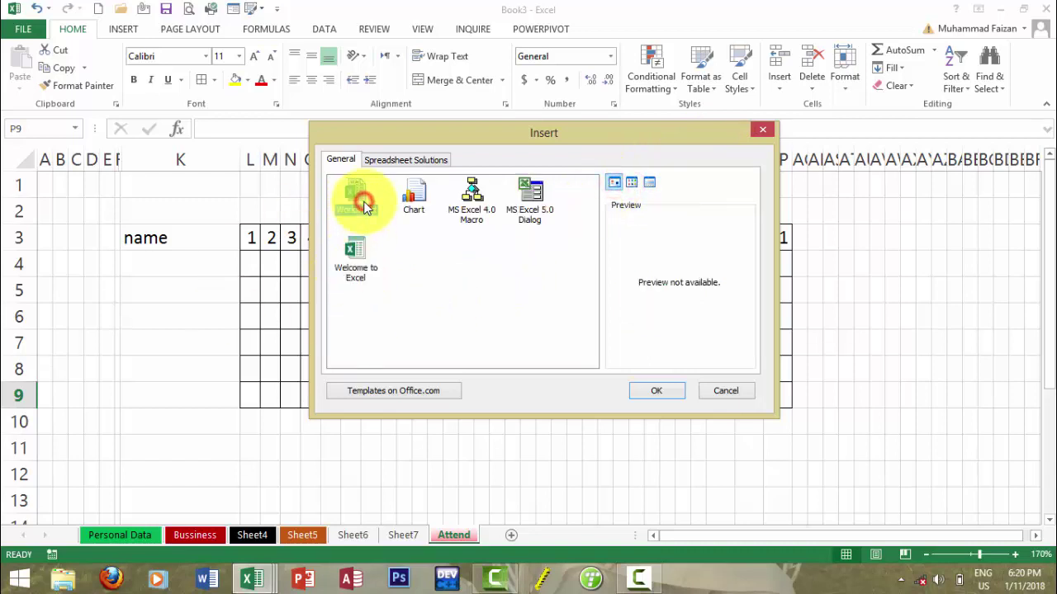
{"action": "left_click", "coordinate": [415, 206]}
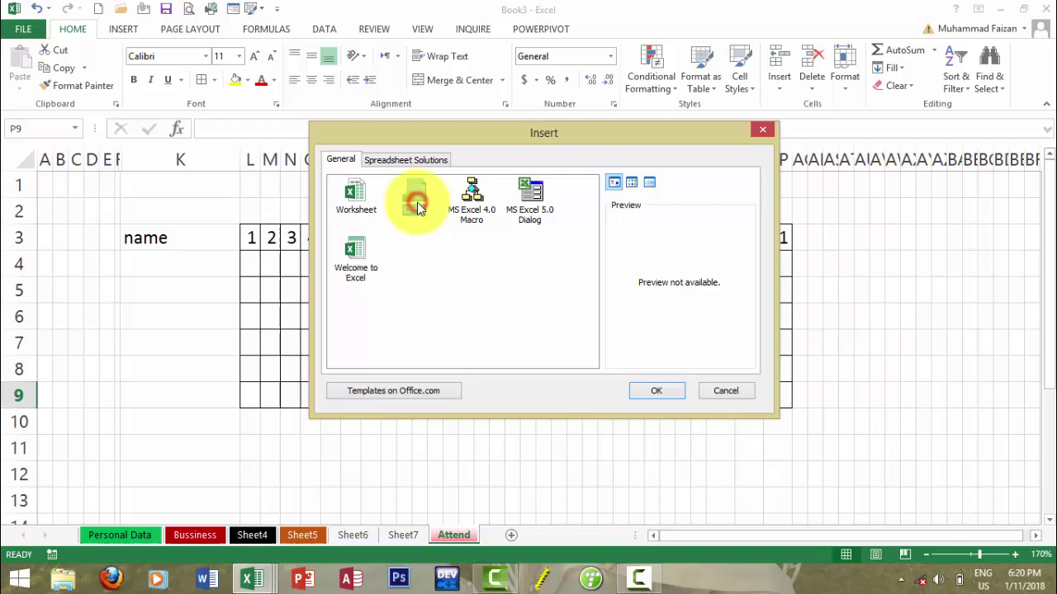
{"action": "left_click", "coordinate": [472, 202]}
{"action": "left_click", "coordinate": [360, 204]}
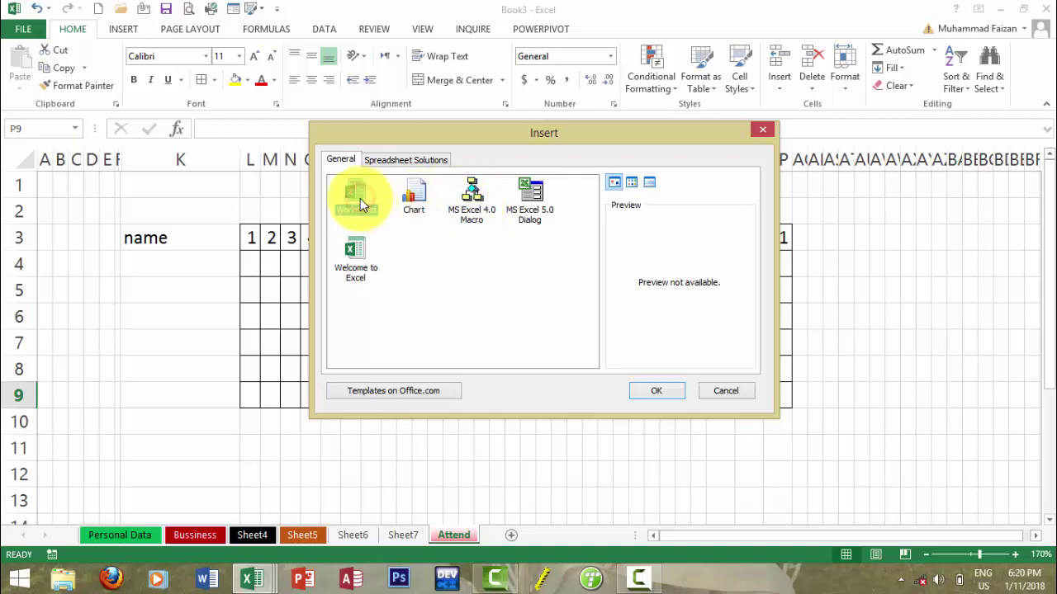
{"action": "left_click", "coordinate": [648, 393]}
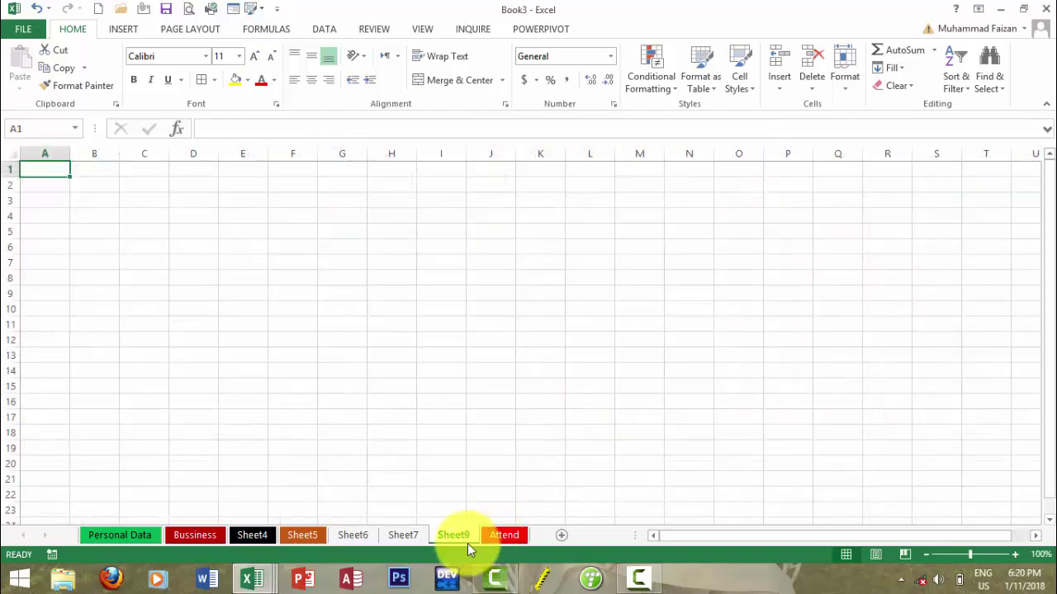
Step: Insert a blank chart sheet, Chart1, before the Attend sheet
{"action": "left_click_drag", "start_coordinate": [94, 207], "coordinate": [495, 454]}
{"action": "left_click", "coordinate": [247, 326]}
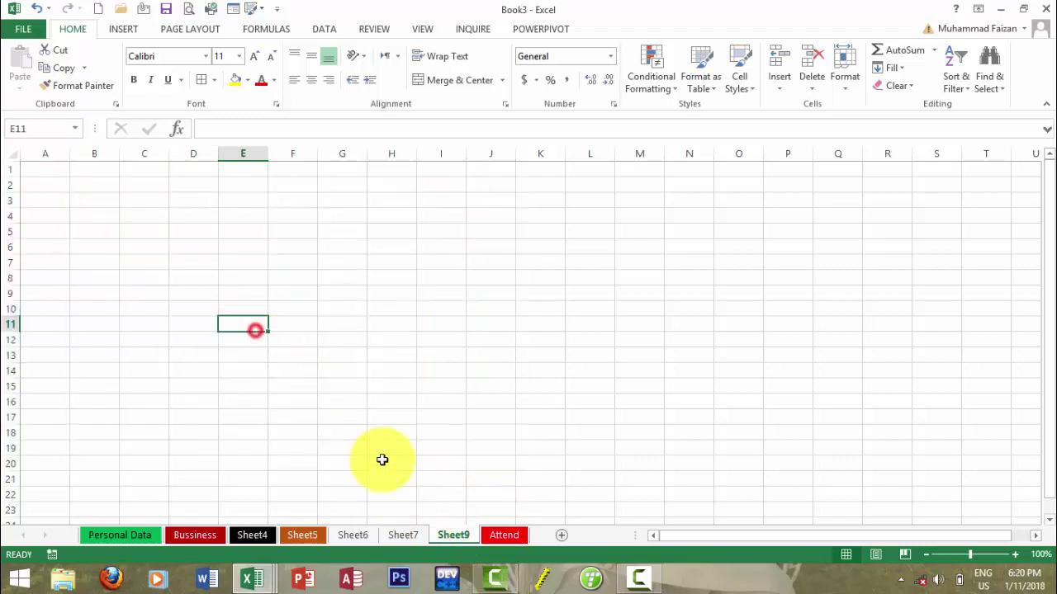
{"action": "left_click", "coordinate": [494, 539]}
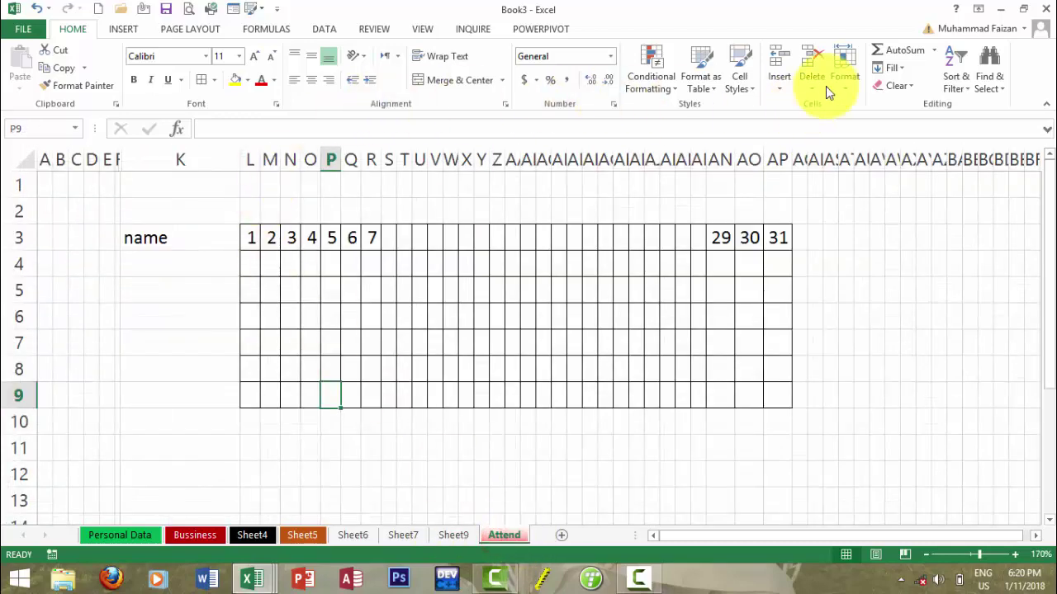
{"action": "right_click", "coordinate": [512, 539]}
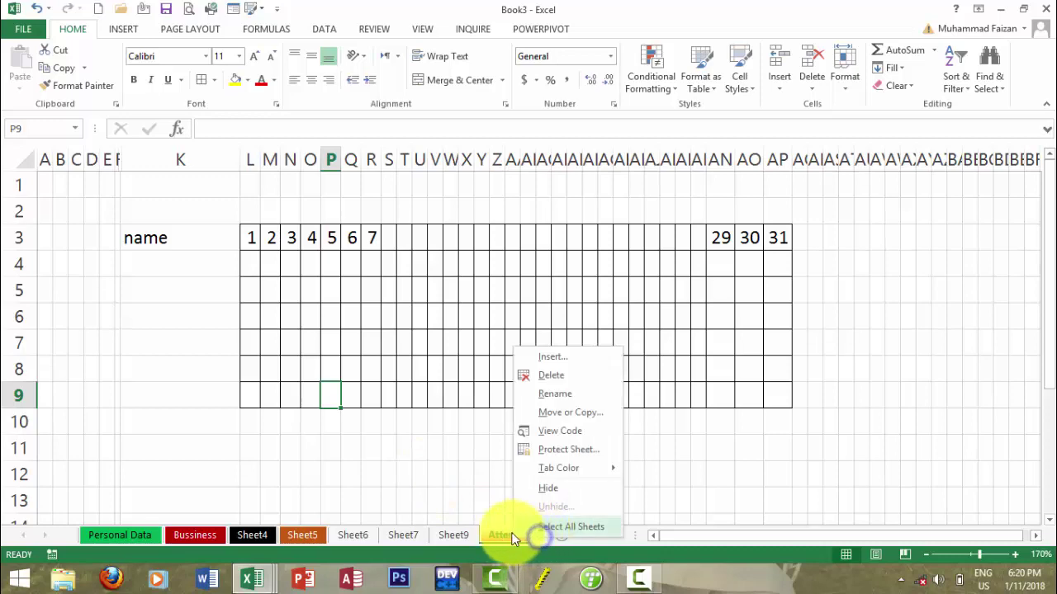
{"action": "right_click", "coordinate": [516, 534]}
{"action": "left_click", "coordinate": [546, 353]}
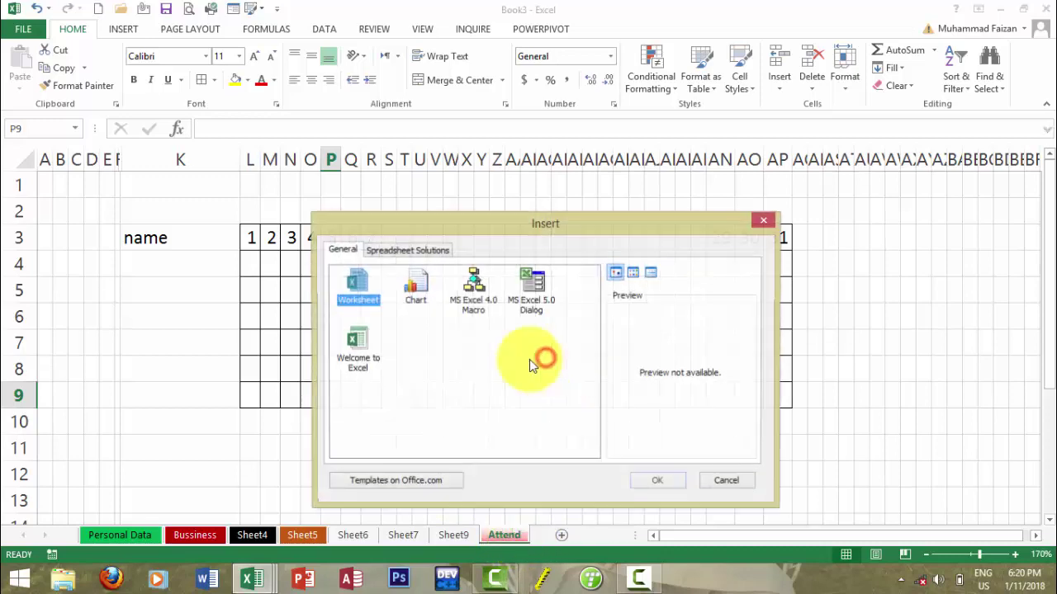
{"action": "left_click", "coordinate": [412, 283]}
{"action": "left_click", "coordinate": [661, 481]}
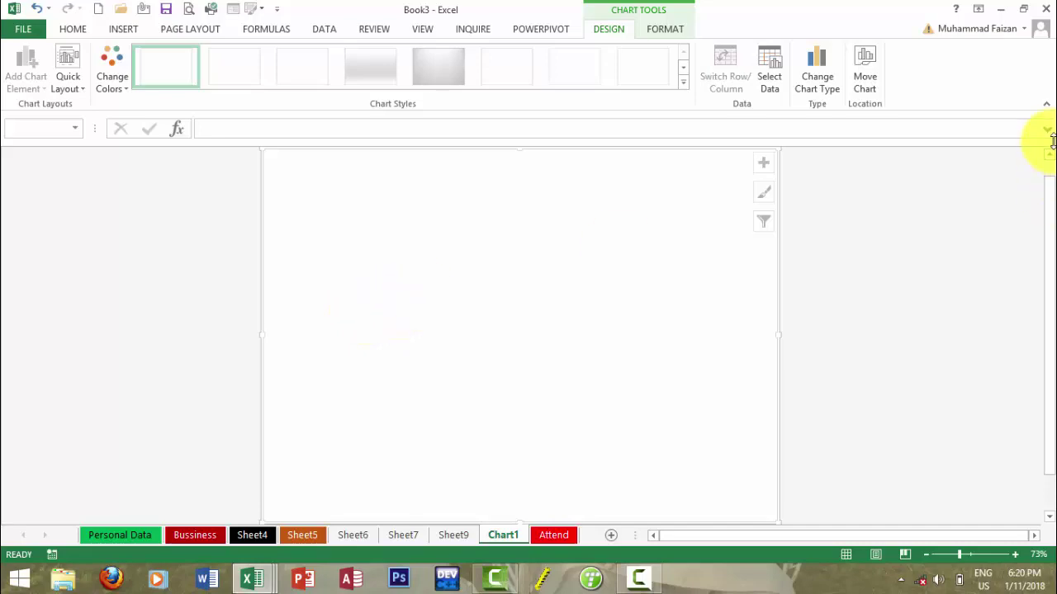
Step: Insert an Excel 4.0 macro sheet, Macro1, before Attend
{"action": "right_click", "coordinate": [556, 537]}
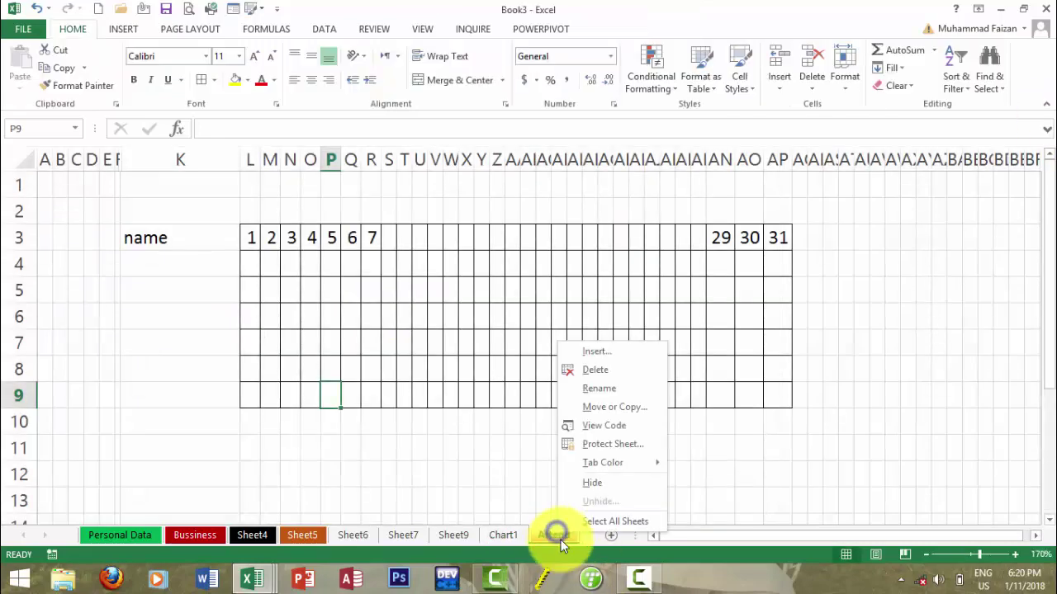
{"action": "left_click", "coordinate": [605, 348]}
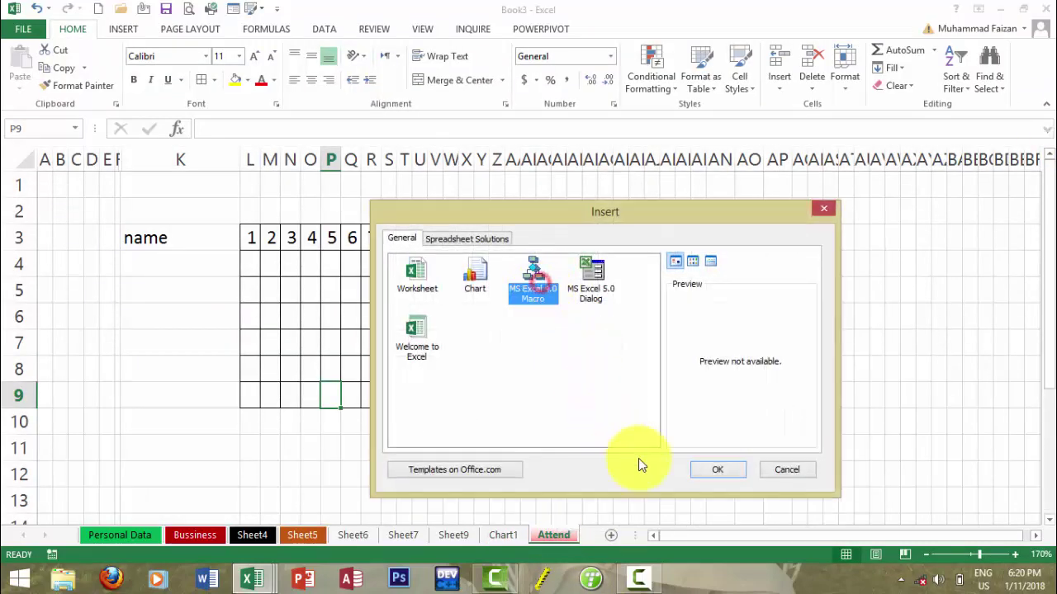
{"action": "left_click", "coordinate": [715, 475]}
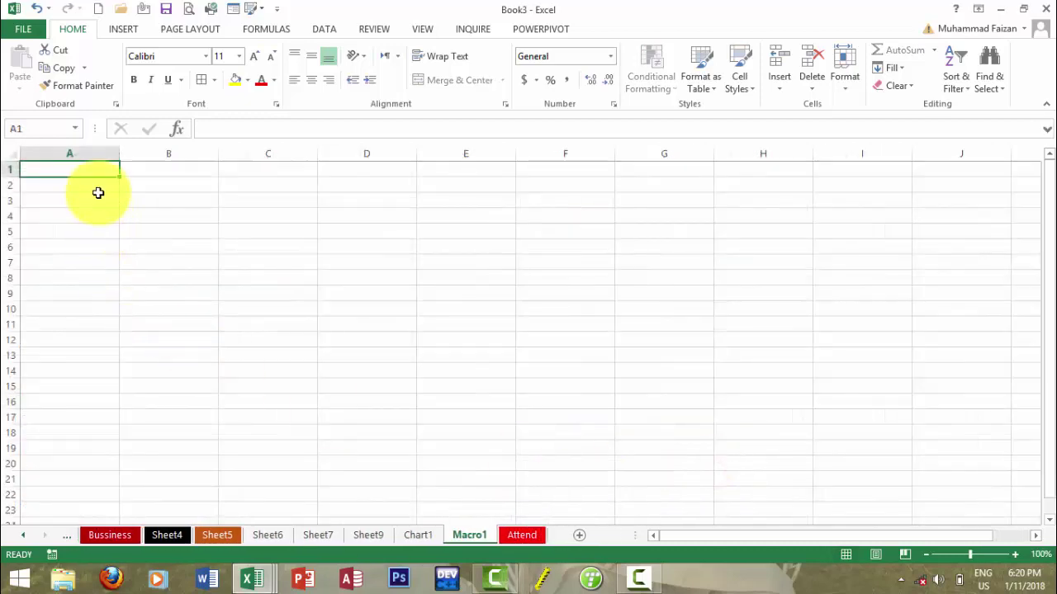
{"action": "left_click_drag", "start_coordinate": [95, 172], "coordinate": [764, 415]}
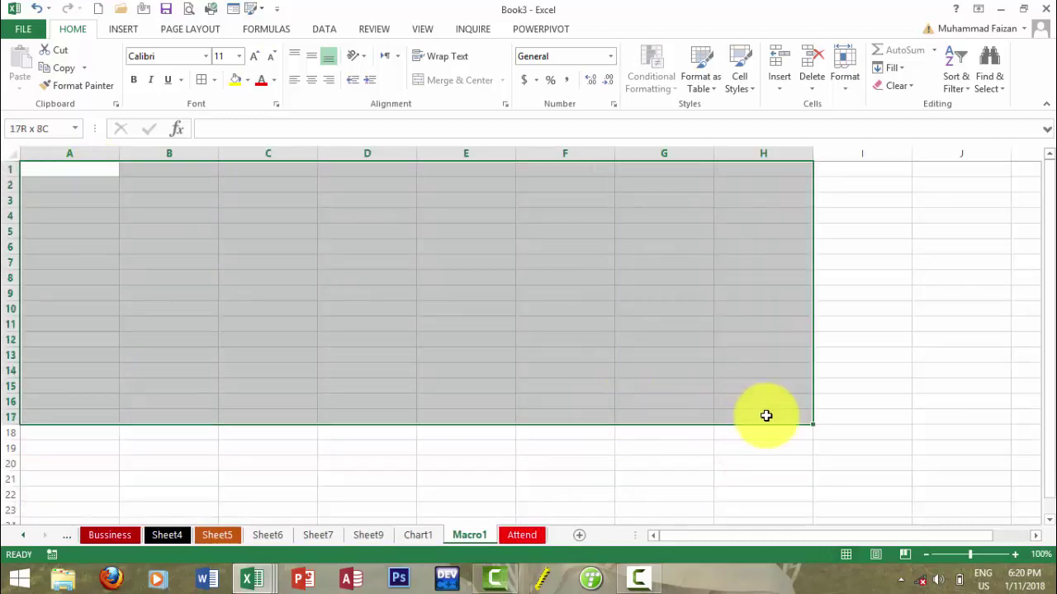
{"action": "left_click", "coordinate": [594, 369]}
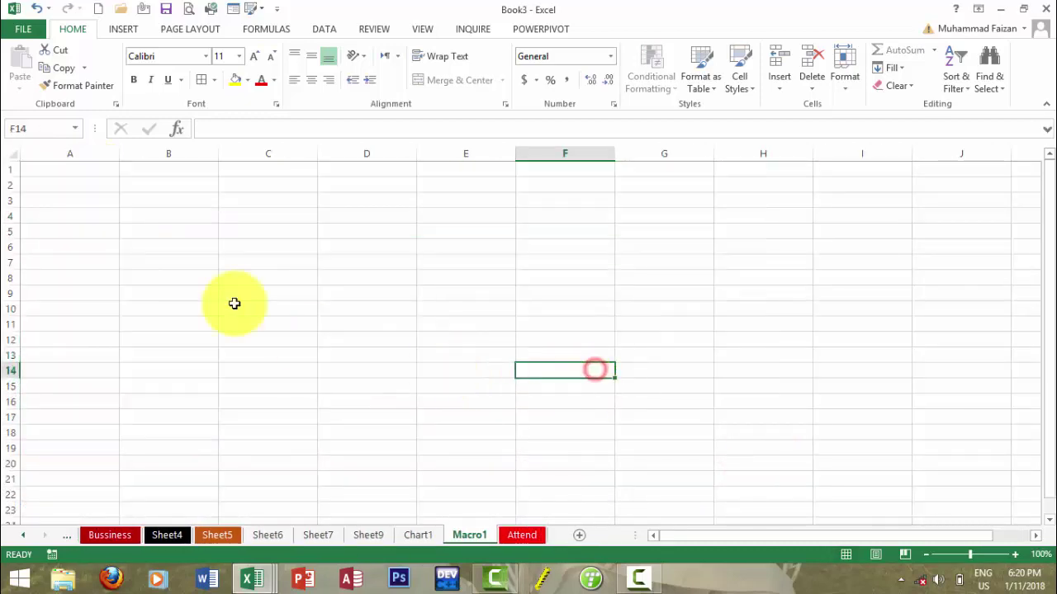
{"action": "left_click", "coordinate": [77, 176]}
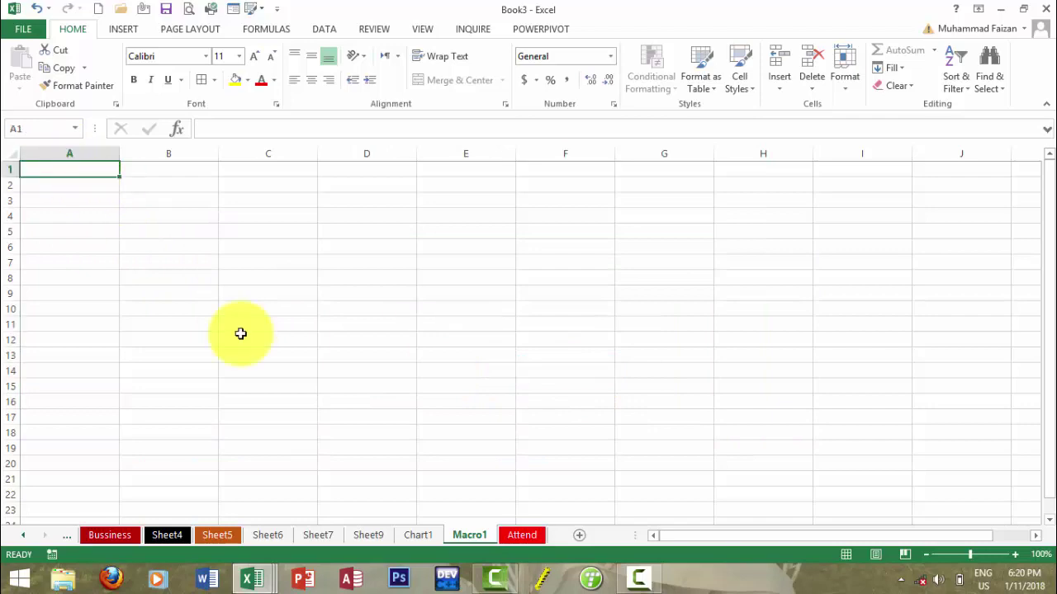
Step: Insert an MS Excel 5.0 Dialog sheet, Dialog1, before the Attend sheet
{"action": "right_click", "coordinate": [524, 539]}
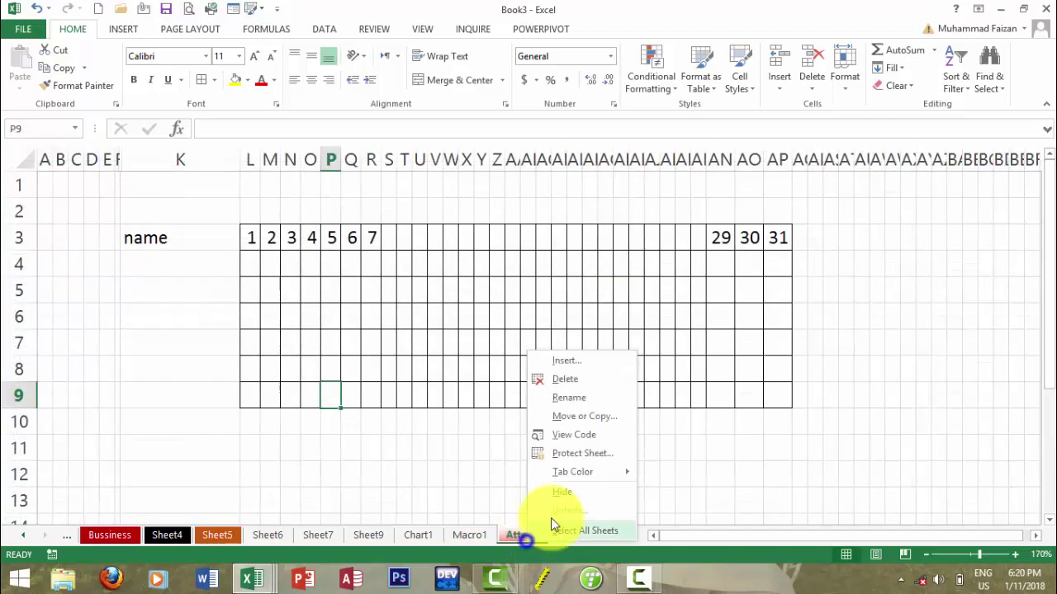
{"action": "left_click", "coordinate": [566, 360]}
{"action": "left_click", "coordinate": [540, 285]}
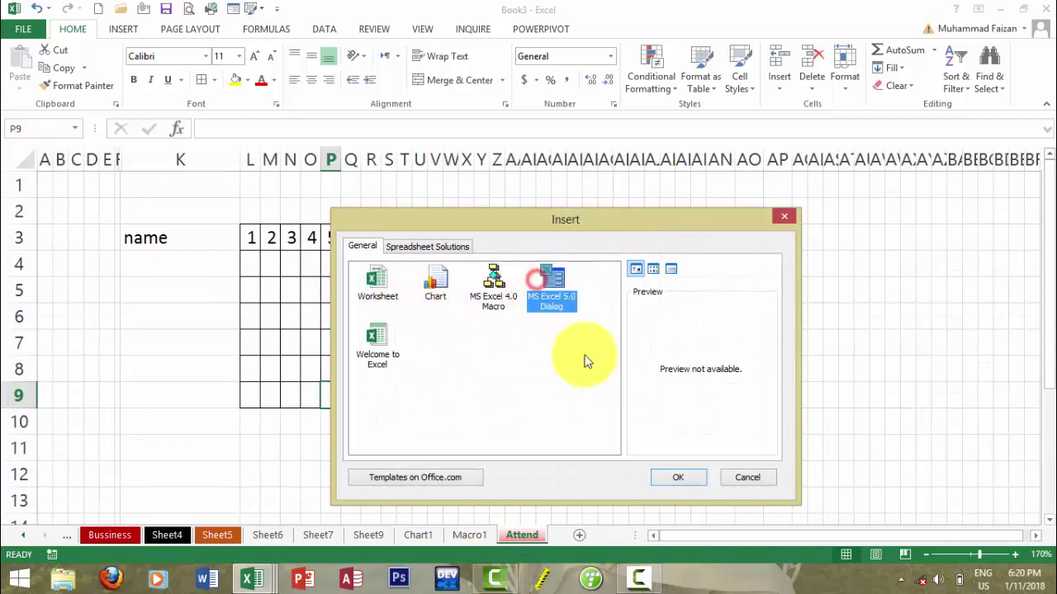
{"action": "left_click", "coordinate": [677, 477]}
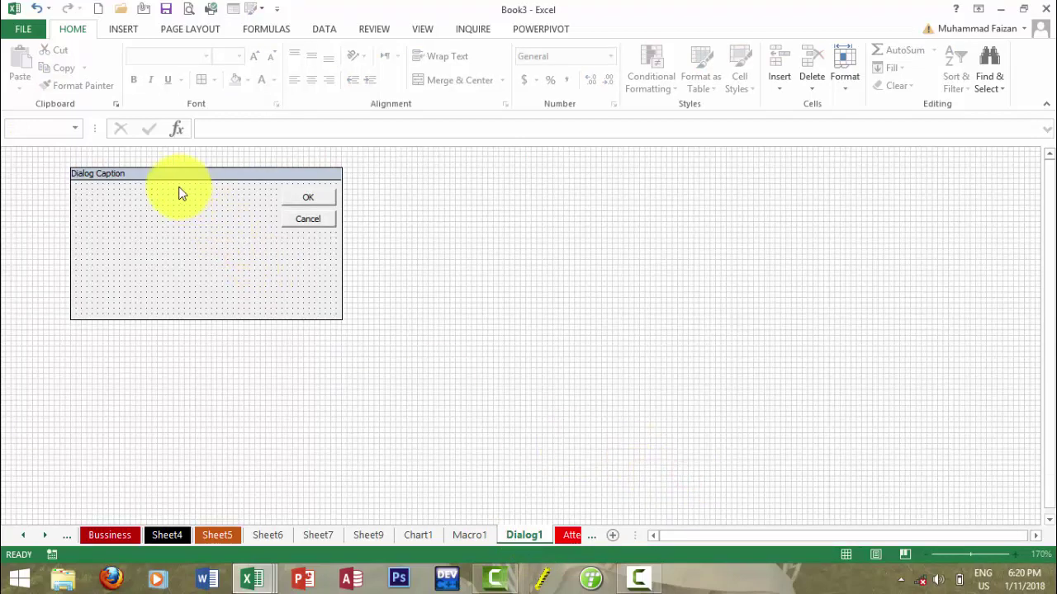
Step: Inspect the dialog form's OK and Cancel buttons, then click and drag around the sheet
{"action": "left_click", "coordinate": [307, 199]}
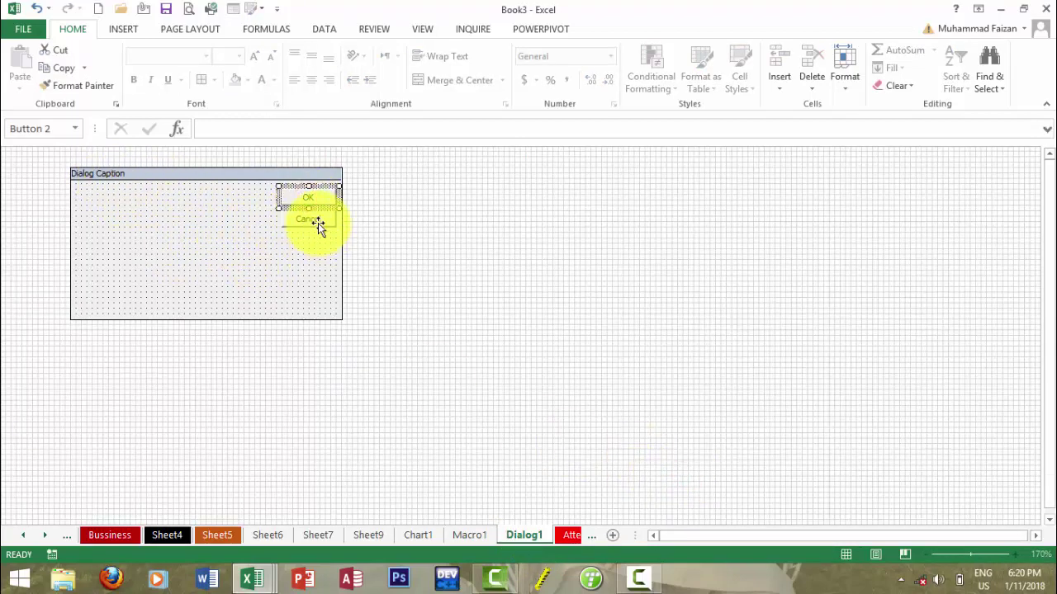
{"action": "left_click", "coordinate": [318, 222]}
{"action": "left_click", "coordinate": [216, 249]}
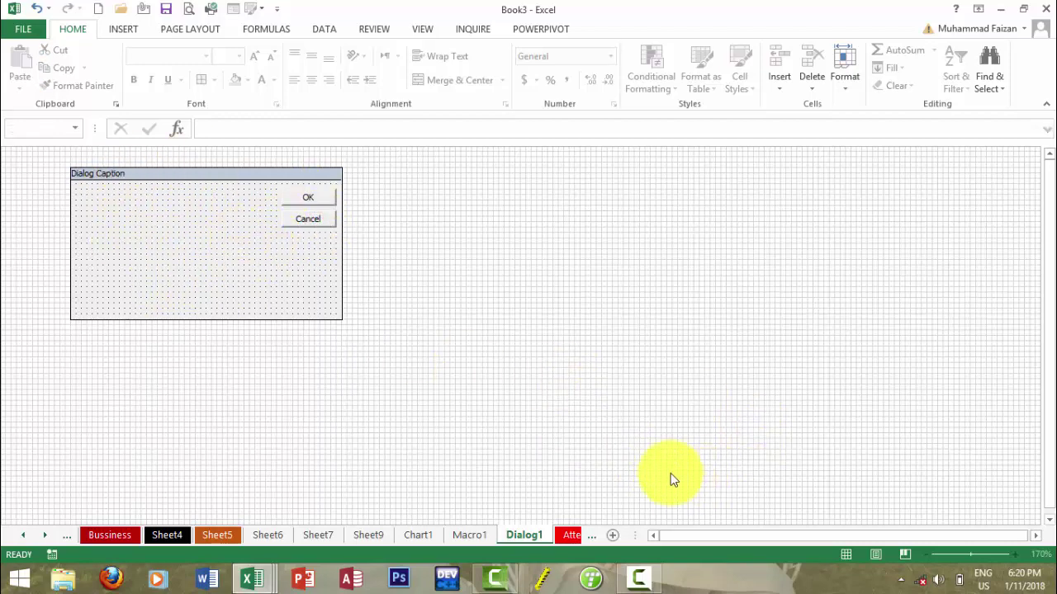
{"action": "left_click", "coordinate": [568, 257]}
{"action": "left_click_drag", "start_coordinate": [589, 290], "coordinate": [677, 335]}
{"action": "left_click", "coordinate": [644, 376]}
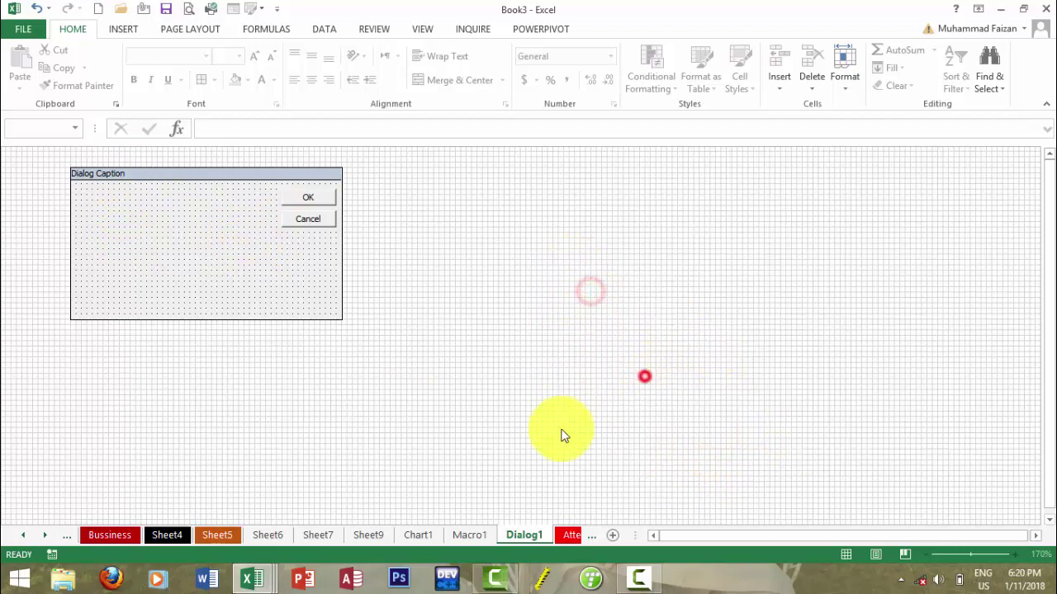
Step: Insert the Welcome to Excel tour sheets before Attend and open its 1. Fill Flash Fill lesson
{"action": "right_click", "coordinate": [575, 534]}
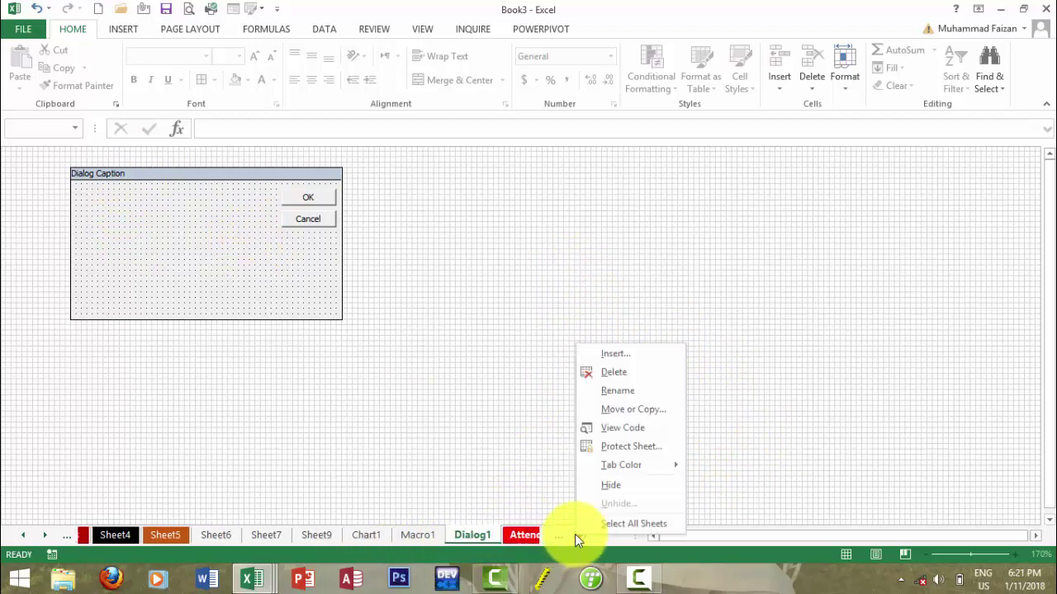
{"action": "left_click", "coordinate": [609, 355]}
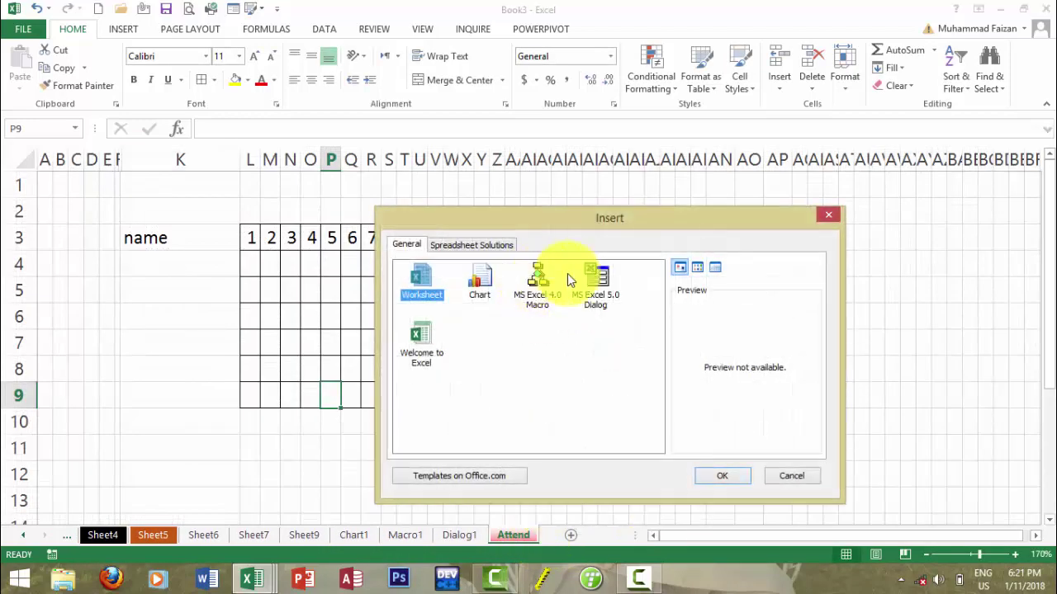
{"action": "left_click", "coordinate": [425, 341]}
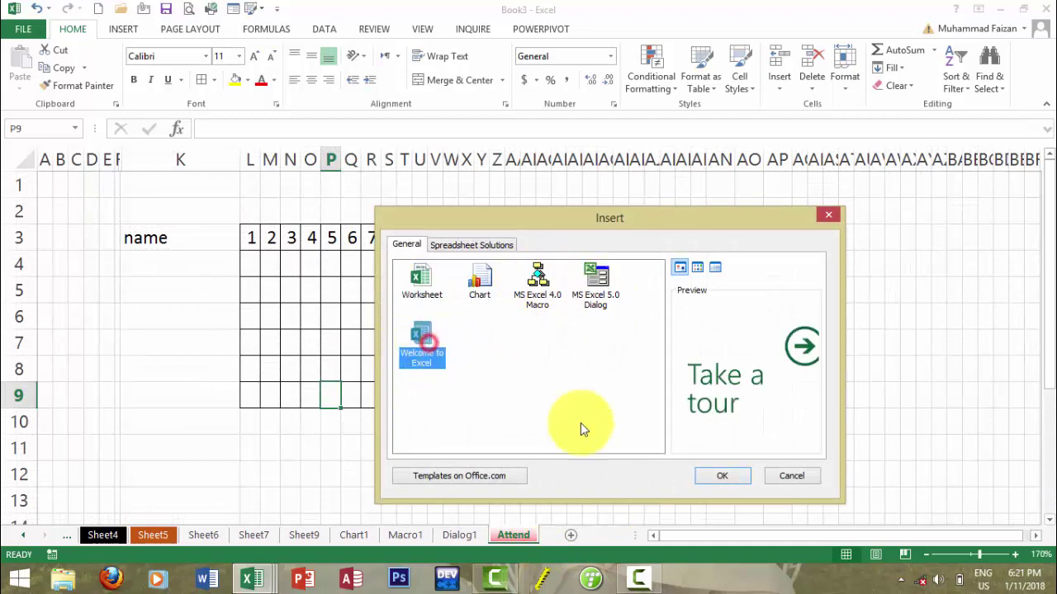
{"action": "left_click", "coordinate": [724, 476]}
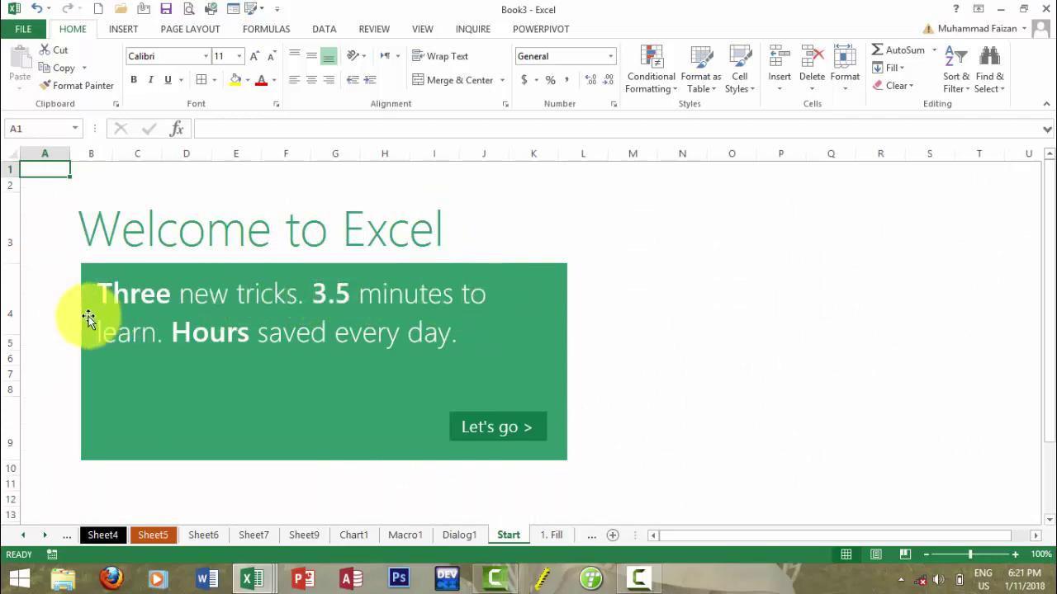
{"action": "left_click", "coordinate": [486, 428]}
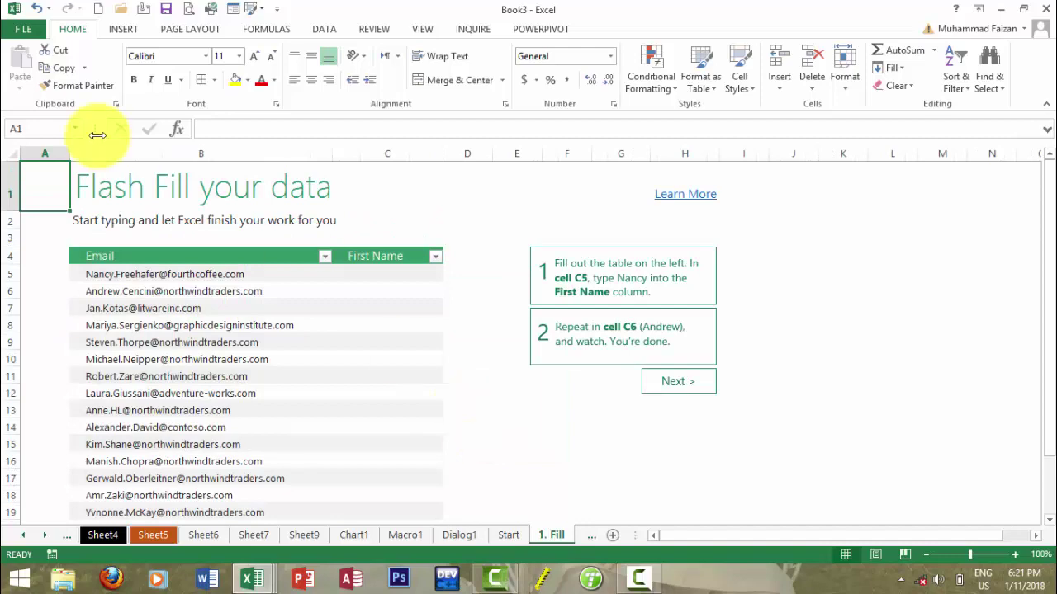
{"action": "scroll", "coordinate": [126, 383], "scroll_direction": "down", "scroll_amount": 1}
{"action": "scroll", "coordinate": [127, 383], "scroll_direction": "up", "scroll_amount": 1}
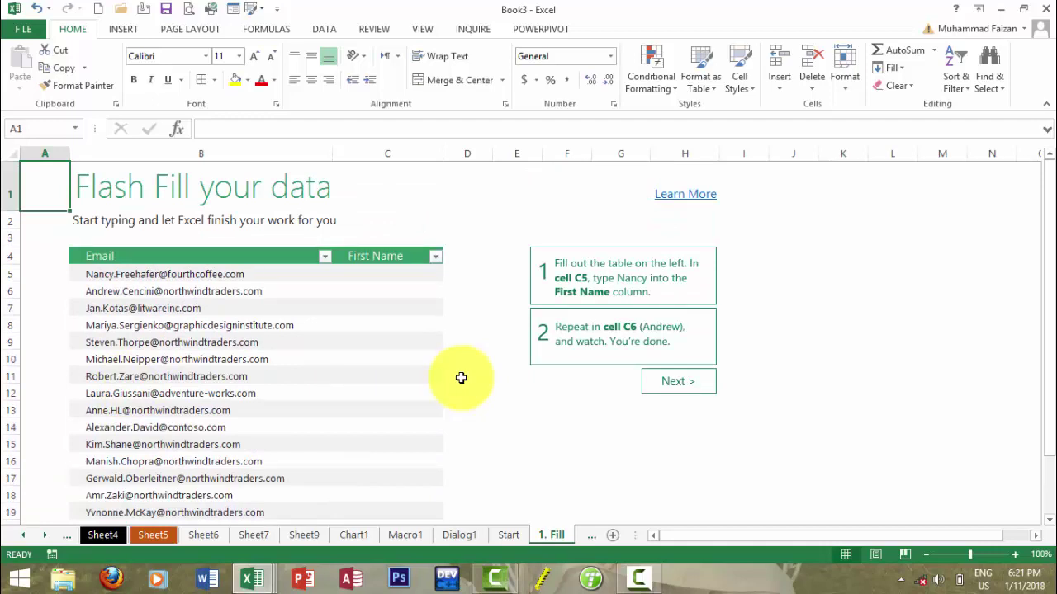
Step: Insert a Billing Statement sheet from the Spreadsheet Solutions templates and scroll through it
{"action": "right_click", "coordinate": [566, 538]}
{"action": "left_click", "coordinate": [617, 351]}
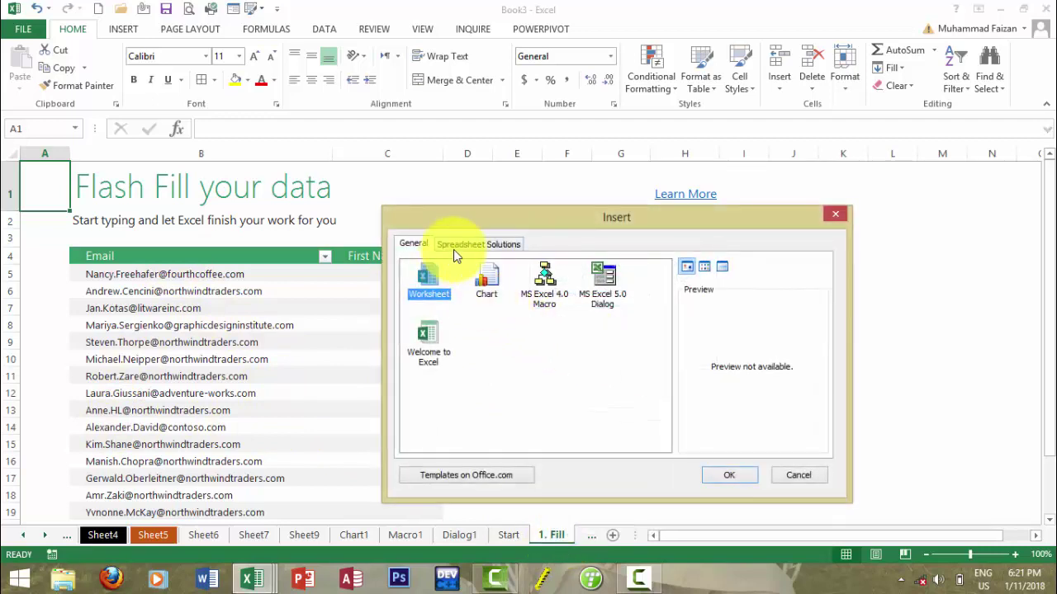
{"action": "left_click", "coordinate": [460, 246]}
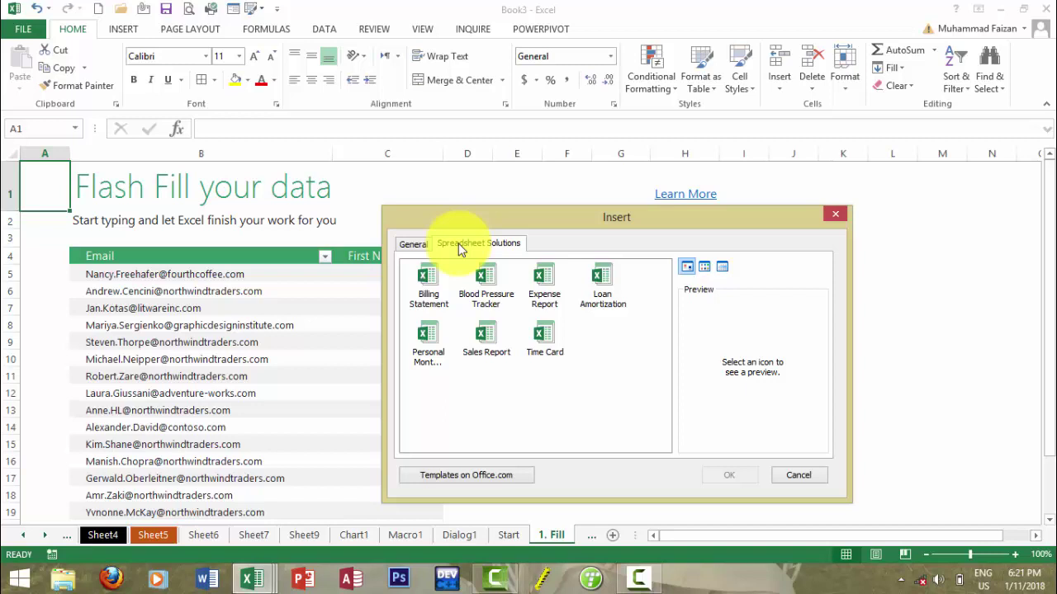
{"action": "left_click_drag", "start_coordinate": [481, 223], "coordinate": [501, 180]}
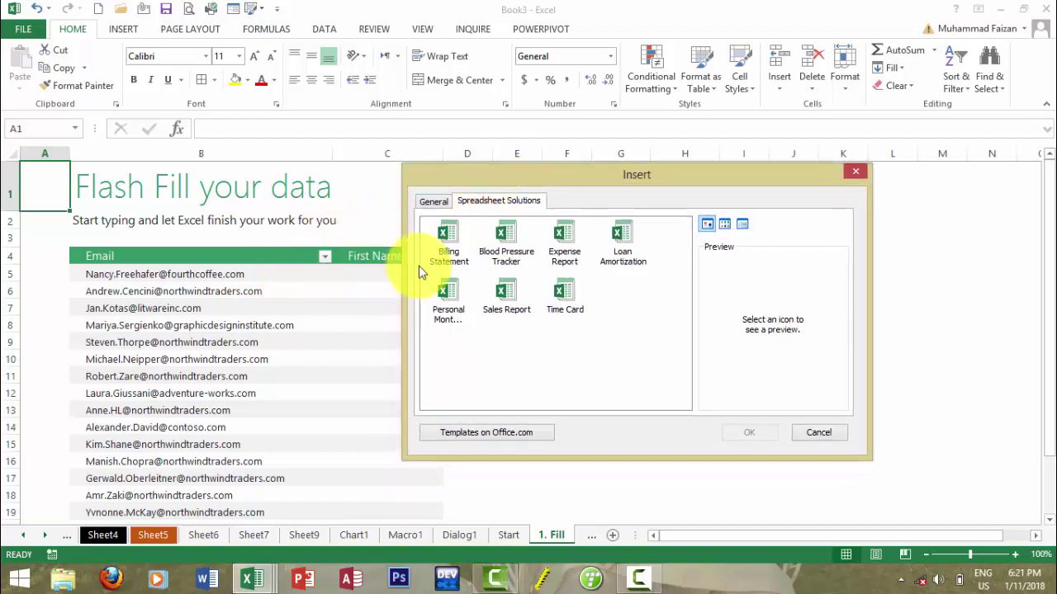
{"action": "left_click", "coordinate": [446, 251]}
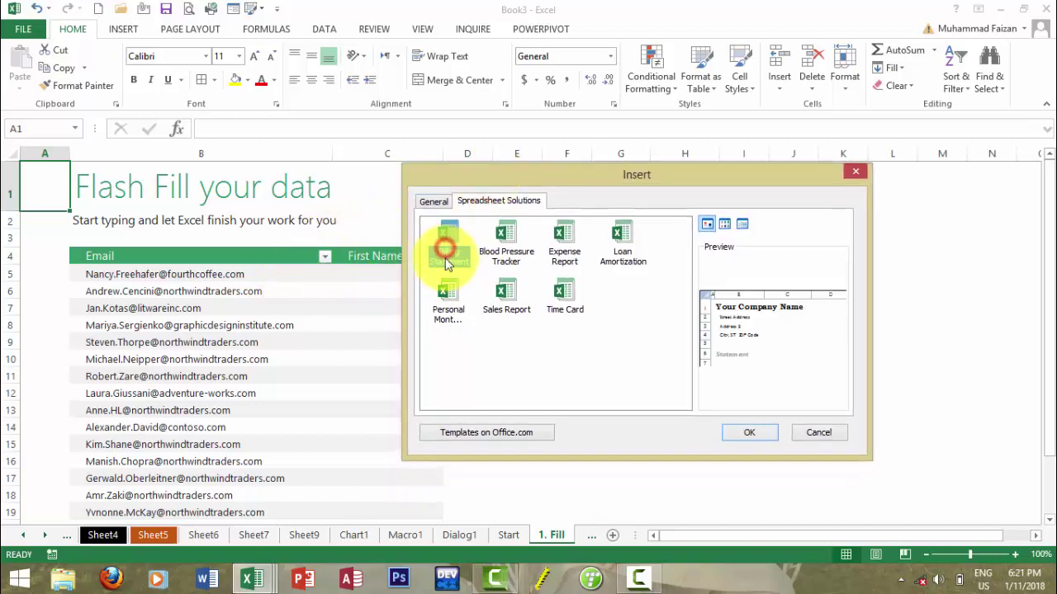
{"action": "left_click", "coordinate": [745, 433]}
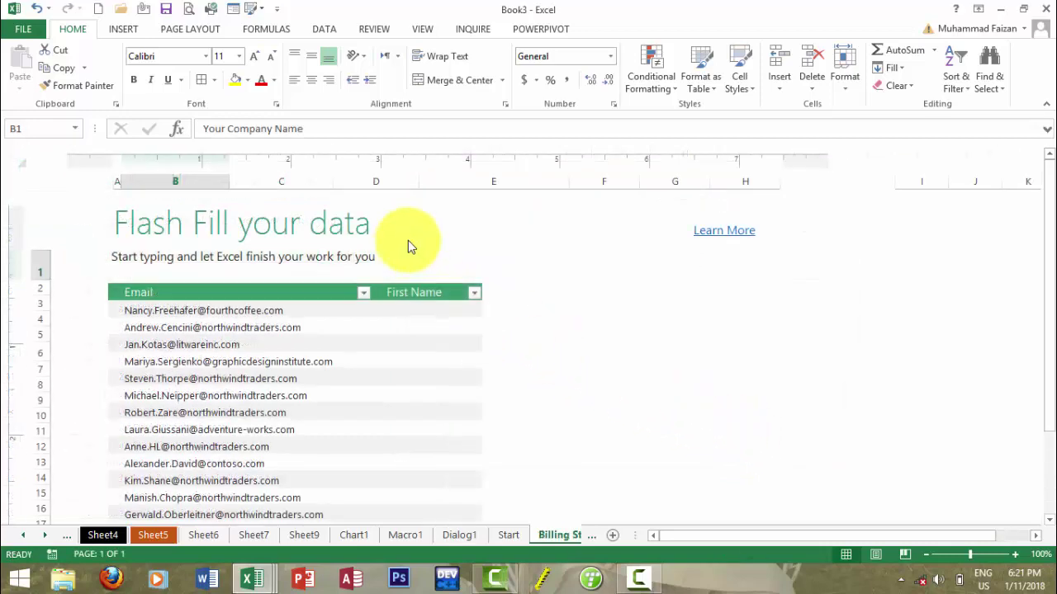
{"action": "scroll", "coordinate": [562, 400], "scroll_direction": "down", "scroll_amount": 3}
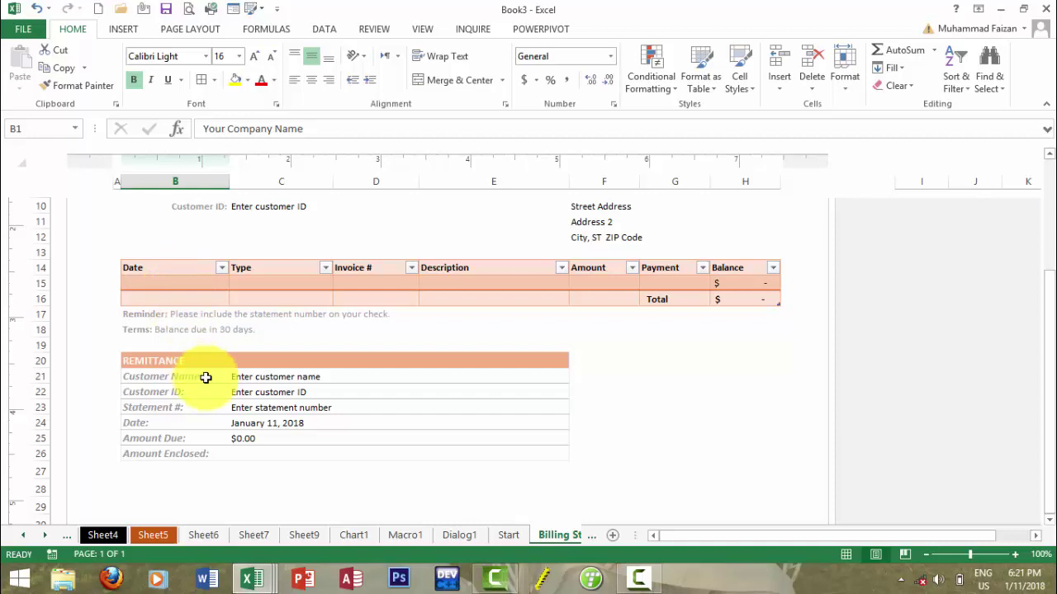
{"action": "scroll", "coordinate": [207, 376], "scroll_direction": "up", "scroll_amount": 3}
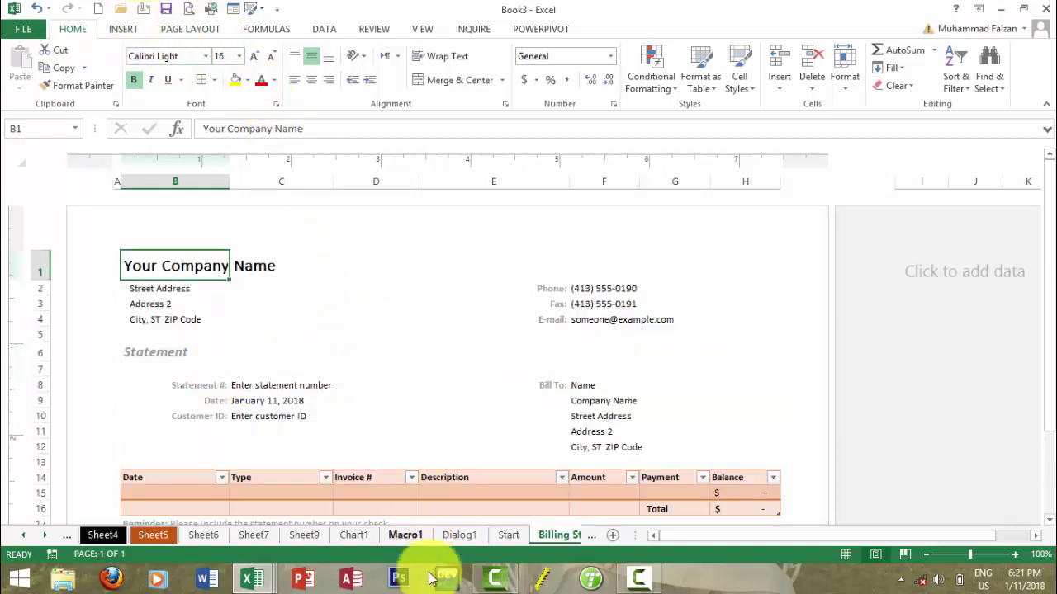
Step: Insert a Blood Pressure Tracker sheet from the Spreadsheet Solutions templates beside Billing Statement
{"action": "right_click", "coordinate": [556, 538]}
{"action": "left_click", "coordinate": [571, 358]}
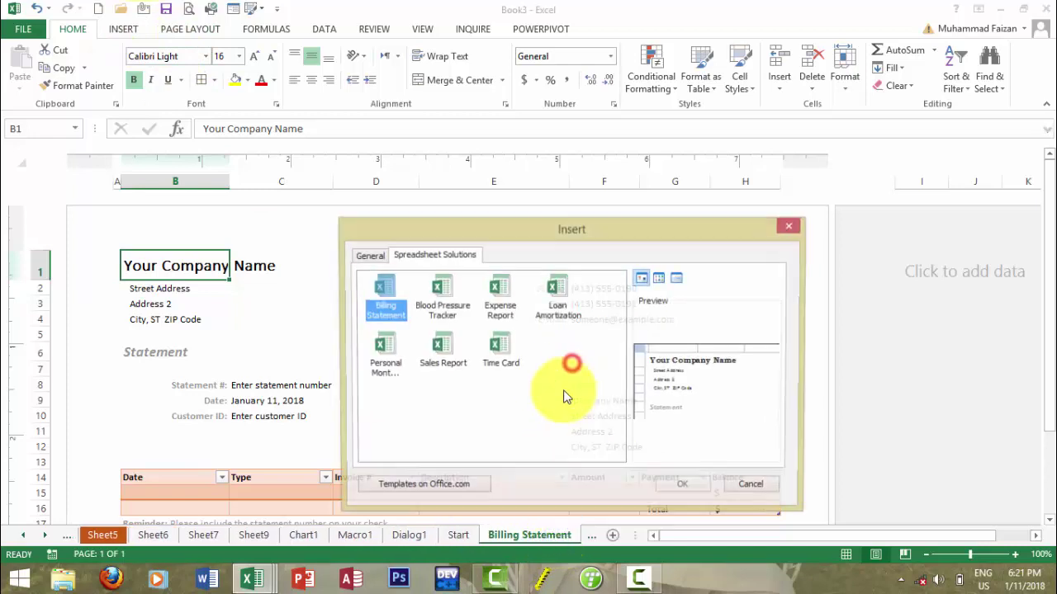
{"action": "left_click", "coordinate": [445, 308]}
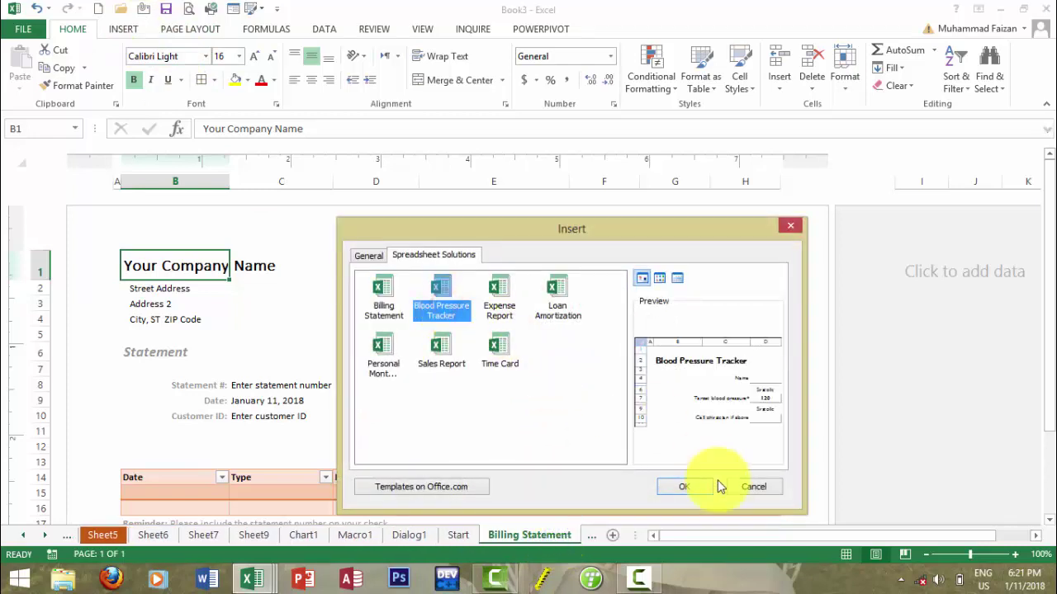
{"action": "left_click", "coordinate": [683, 487]}
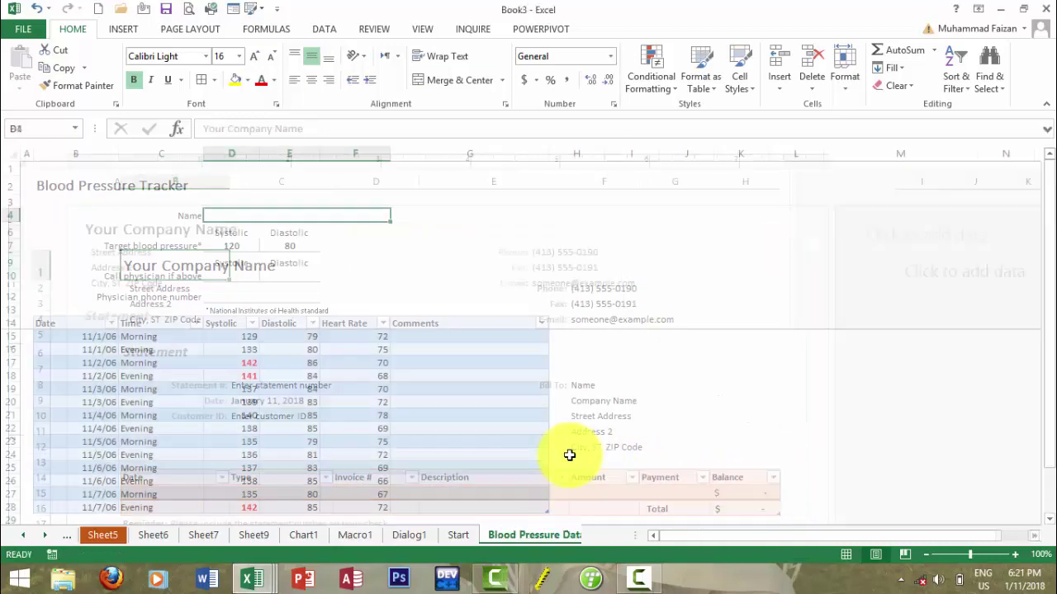
Step: Inspect the tracker's Time, Systolic and Comments entries and the 120/80 target readings
{"action": "left_click", "coordinate": [149, 364]}
{"action": "left_click", "coordinate": [153, 373]}
{"action": "left_click_drag", "start_coordinate": [94, 337], "coordinate": [94, 402]}
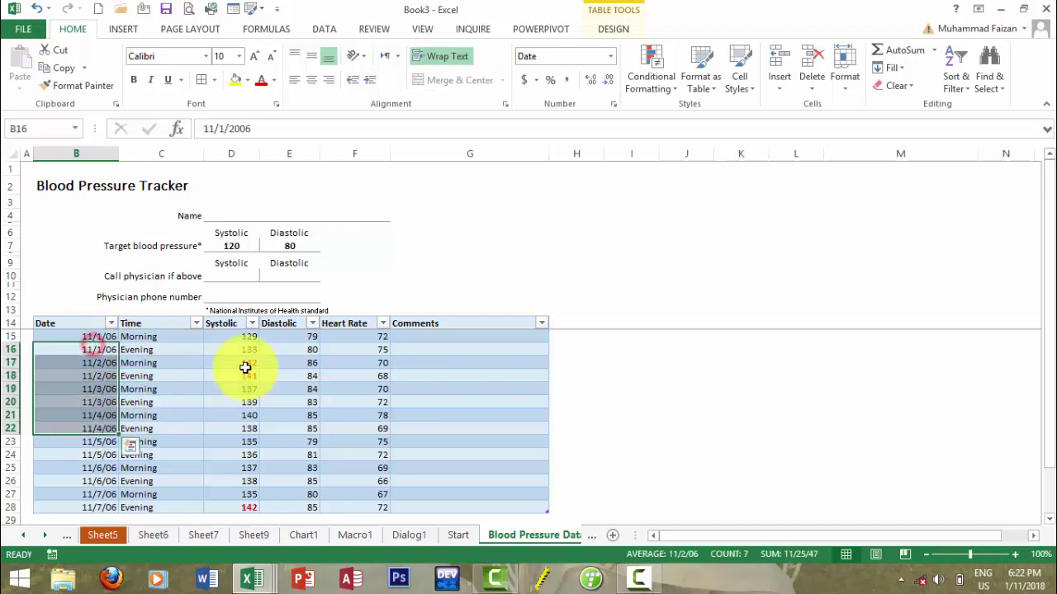
{"action": "left_click_drag", "start_coordinate": [235, 337], "coordinate": [240, 402]}
{"action": "left_click_drag", "start_coordinate": [299, 362], "coordinate": [382, 350]}
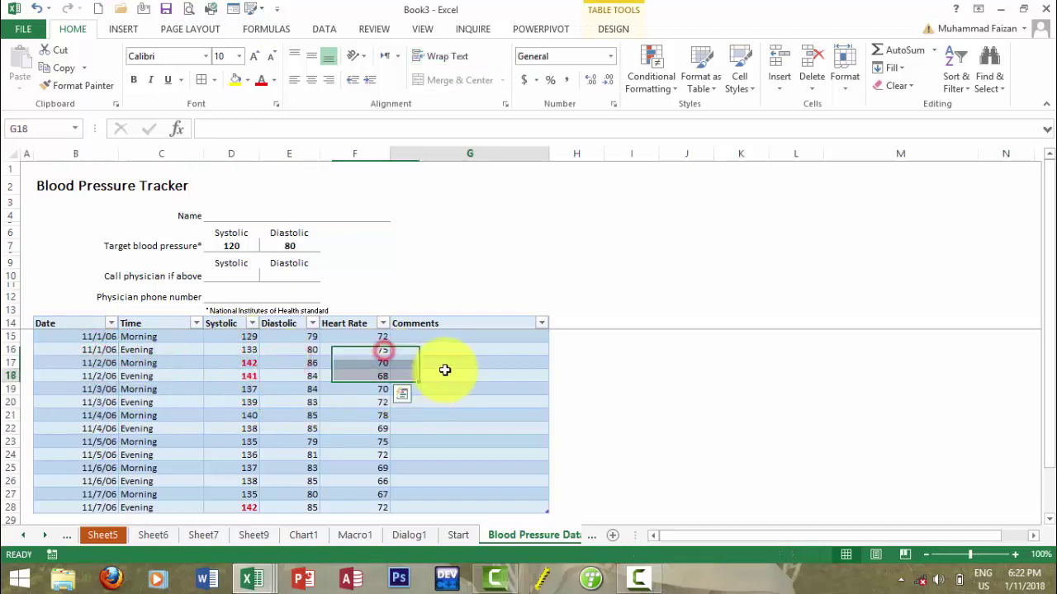
{"action": "left_click", "coordinate": [444, 369]}
{"action": "scroll", "coordinate": [300, 408], "scroll_direction": "down", "scroll_amount": 4}
{"action": "scroll", "coordinate": [301, 408], "scroll_direction": "up", "scroll_amount": 4}
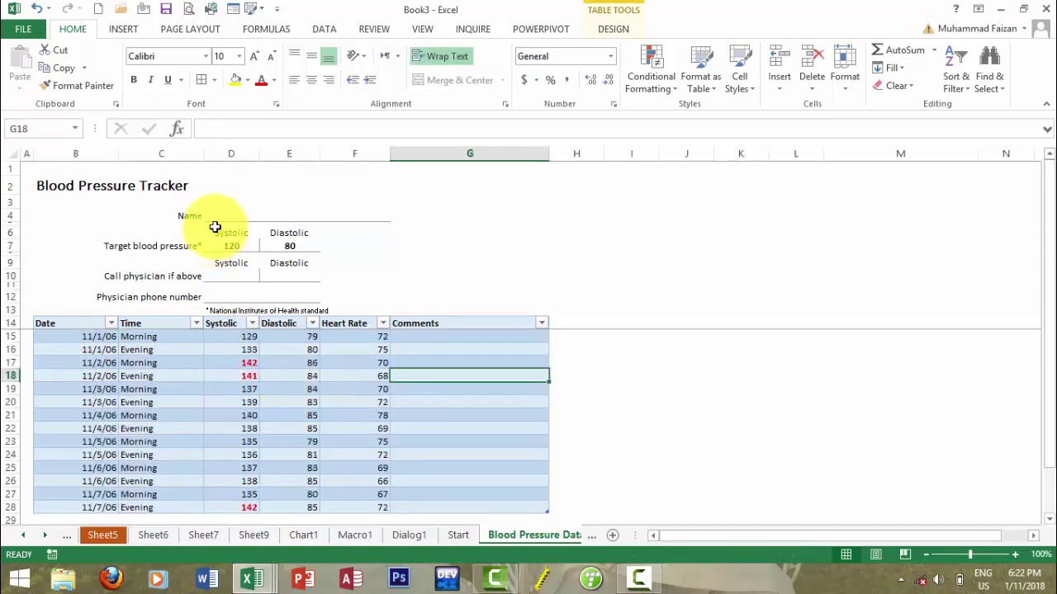
{"action": "left_click", "coordinate": [233, 245]}
{"action": "left_click", "coordinate": [284, 245]}
{"action": "left_click", "coordinate": [241, 263]}
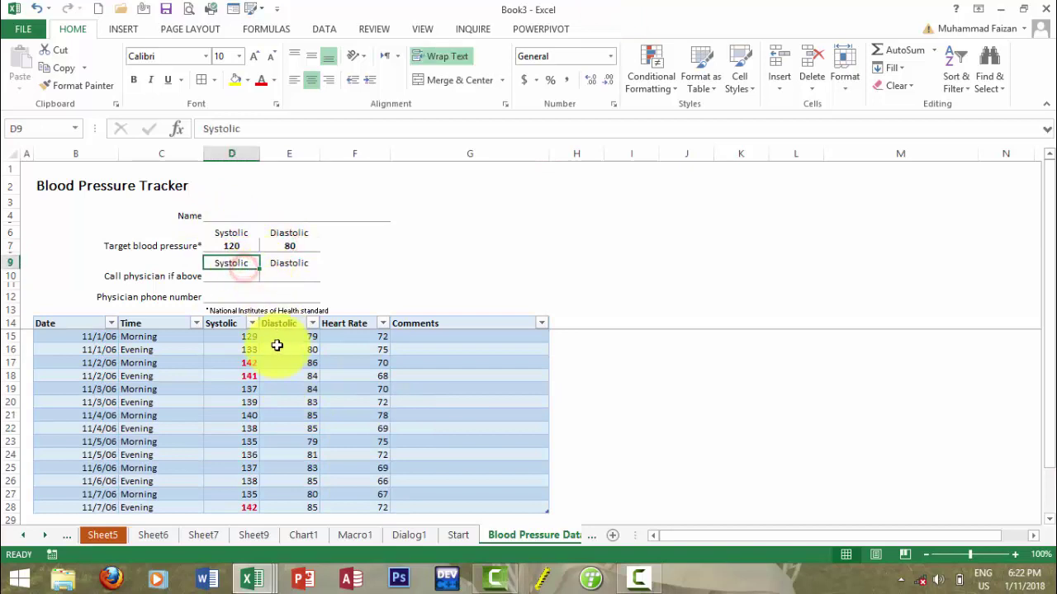
Step: Insert a Loan Amortization Schedule sheet from the templates next to the blood pressure sheet
{"action": "right_click", "coordinate": [538, 536]}
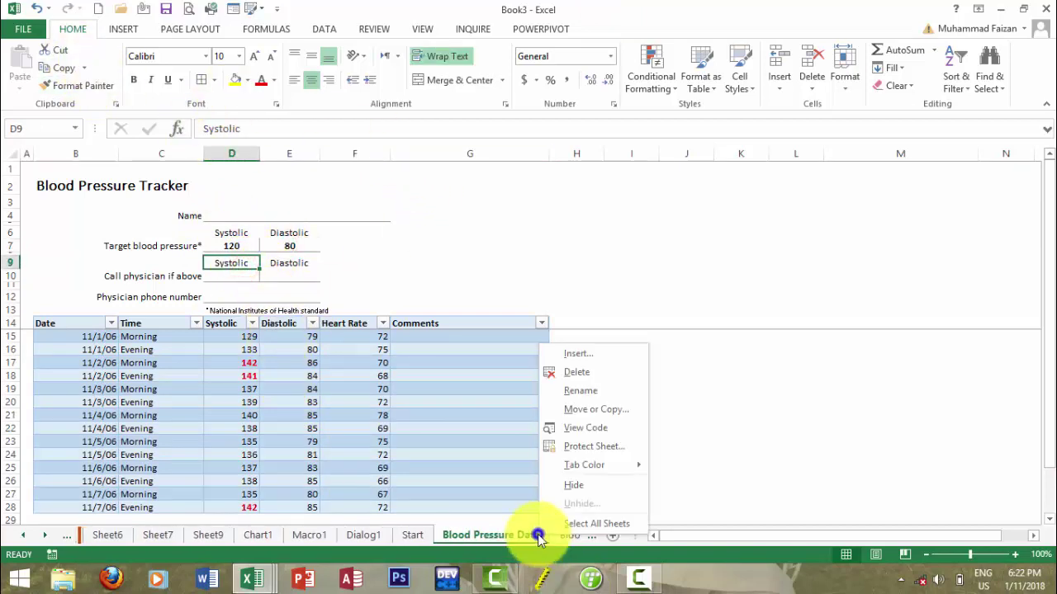
{"action": "left_click", "coordinate": [581, 355]}
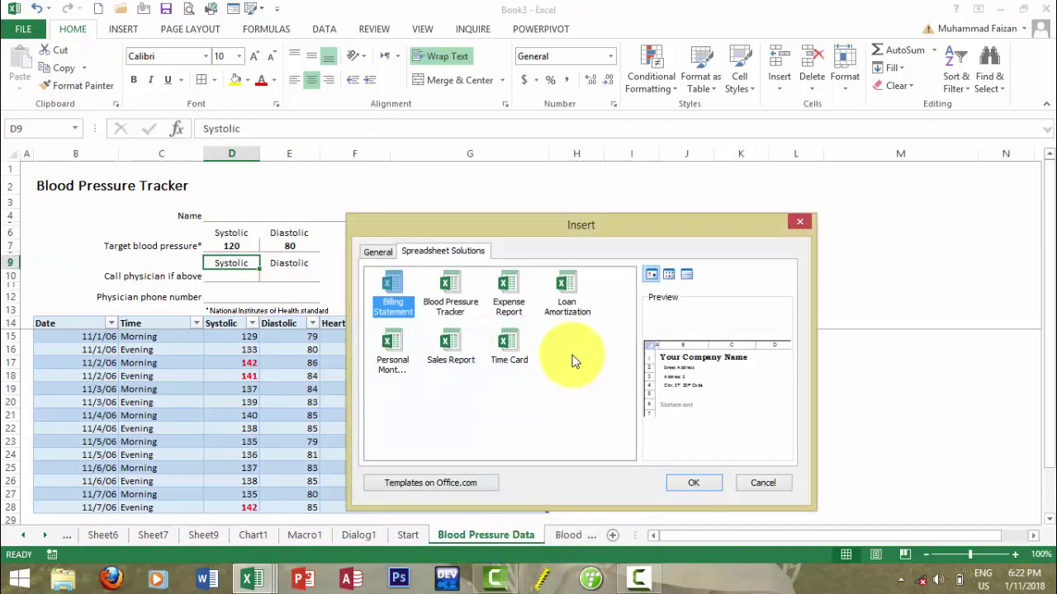
{"action": "left_click", "coordinate": [567, 293]}
{"action": "left_click", "coordinate": [680, 478]}
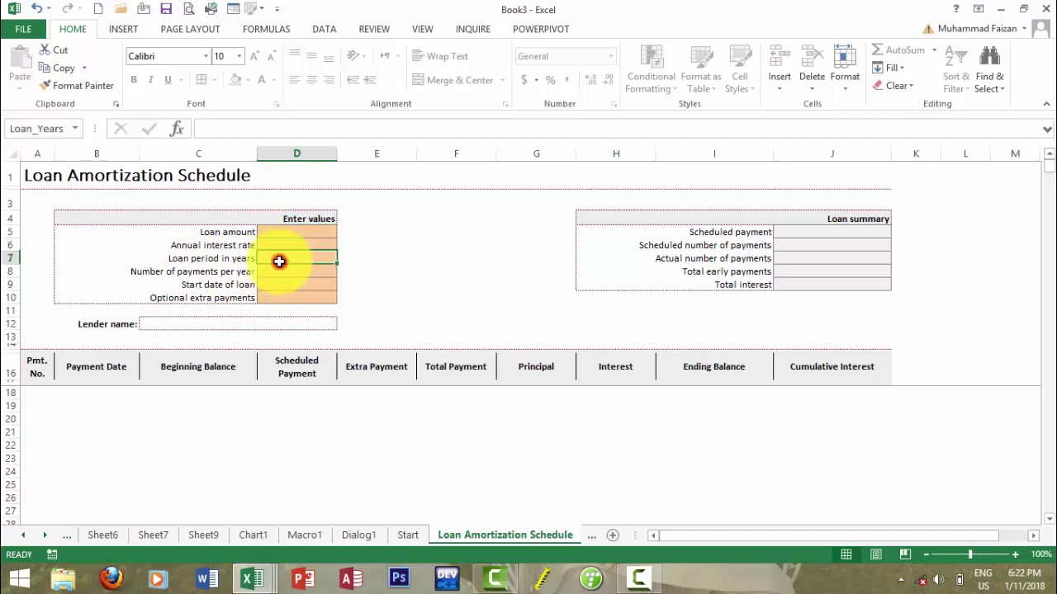
Step: Enter a 100,000 loan amount, 25% annual interest rate and 2-year loan period
{"action": "left_click", "coordinate": [281, 230]}
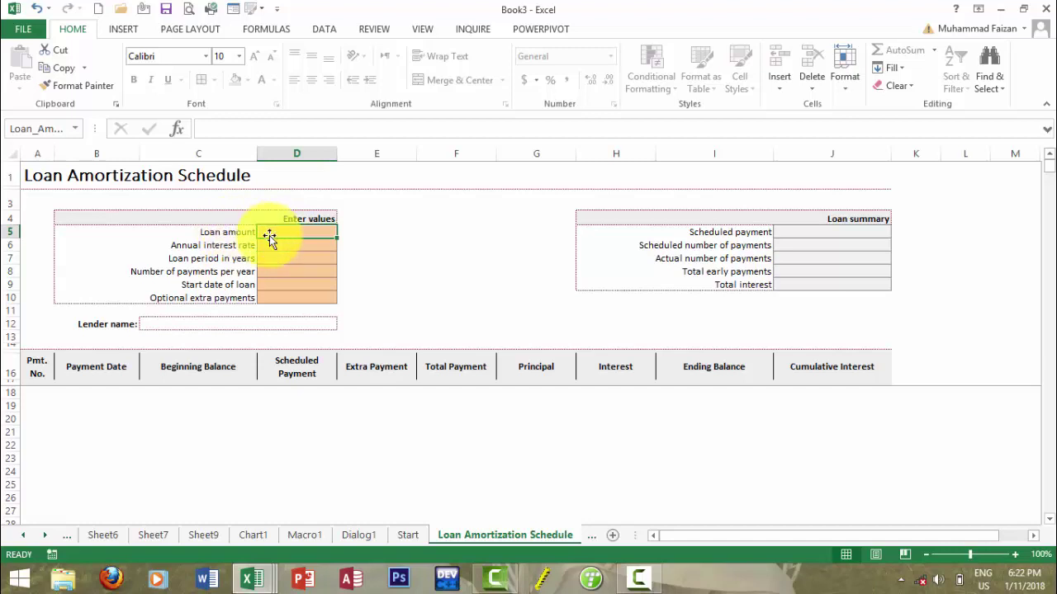
{"action": "type", "text": "1-"}
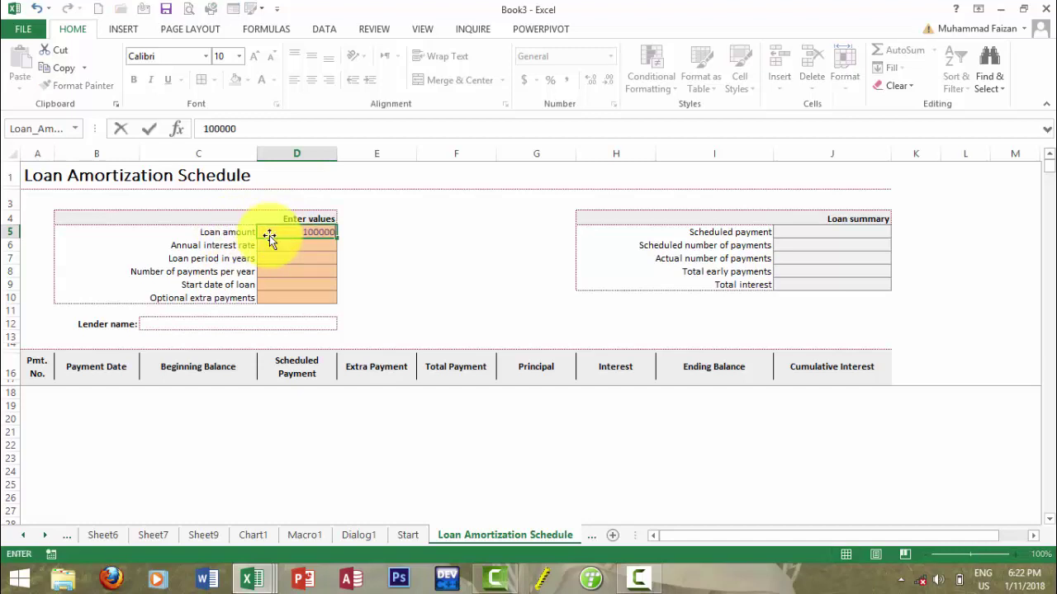
{"action": "key", "text": "Return"}
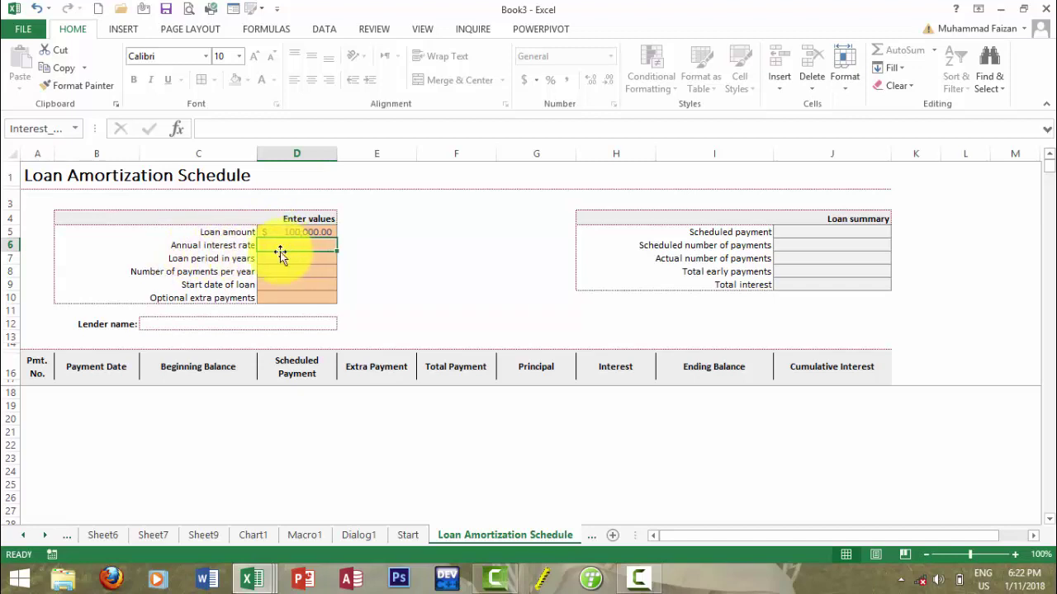
{"action": "key", "text": "Return"}
{"action": "left_click", "coordinate": [283, 246]}
{"action": "type", "text": "3%"}
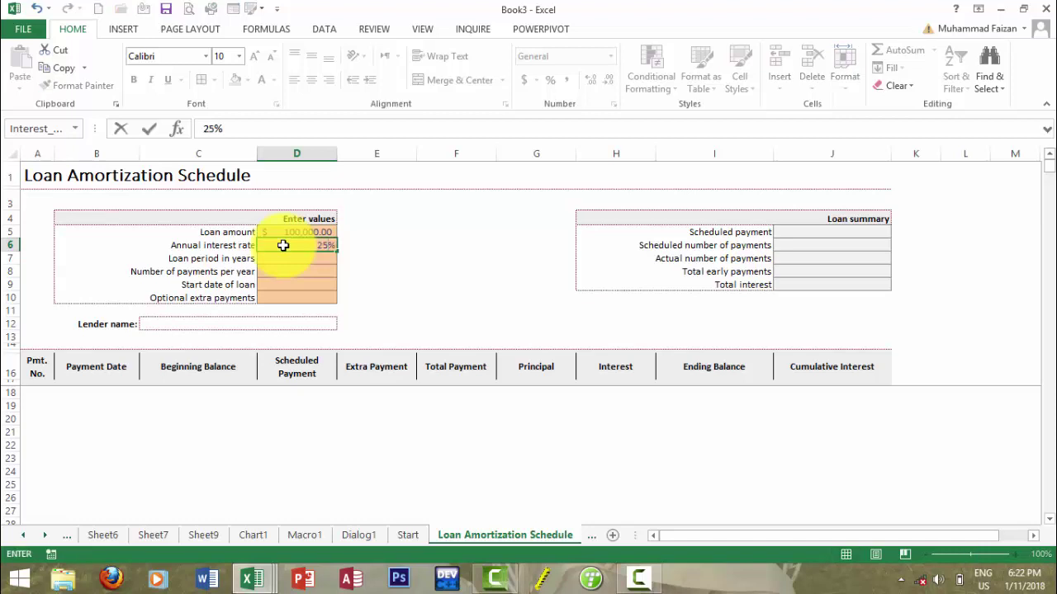
{"action": "key", "text": "Return"}
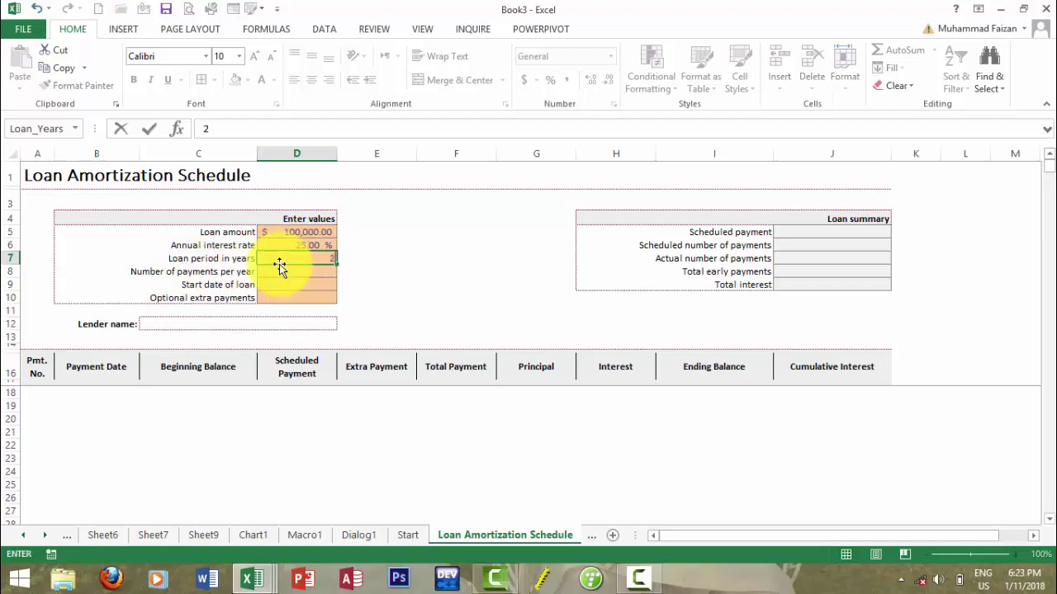
{"action": "type", "text": "2"}
{"action": "key", "text": "Return"}
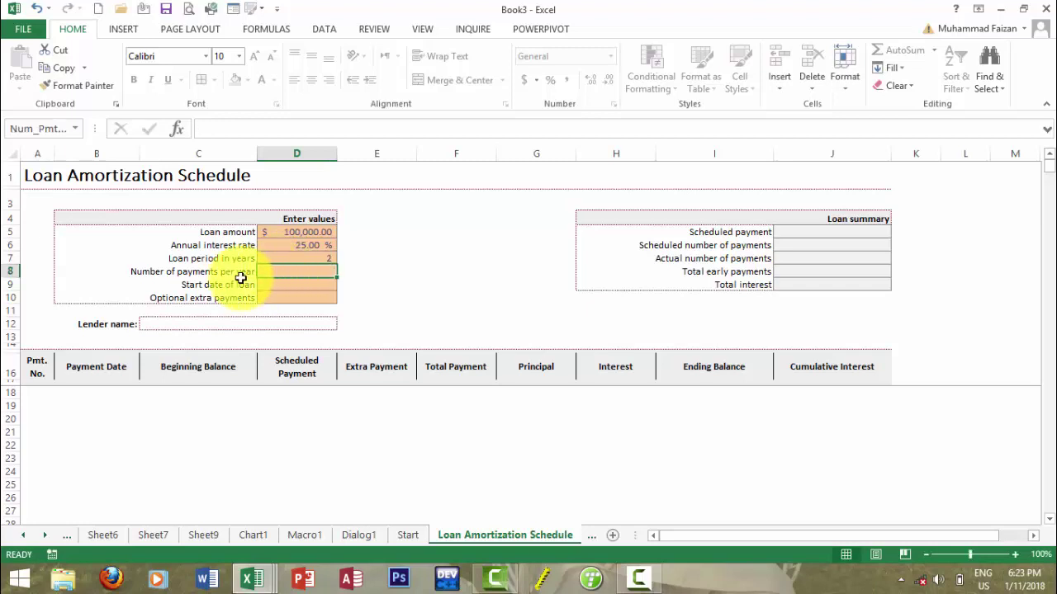
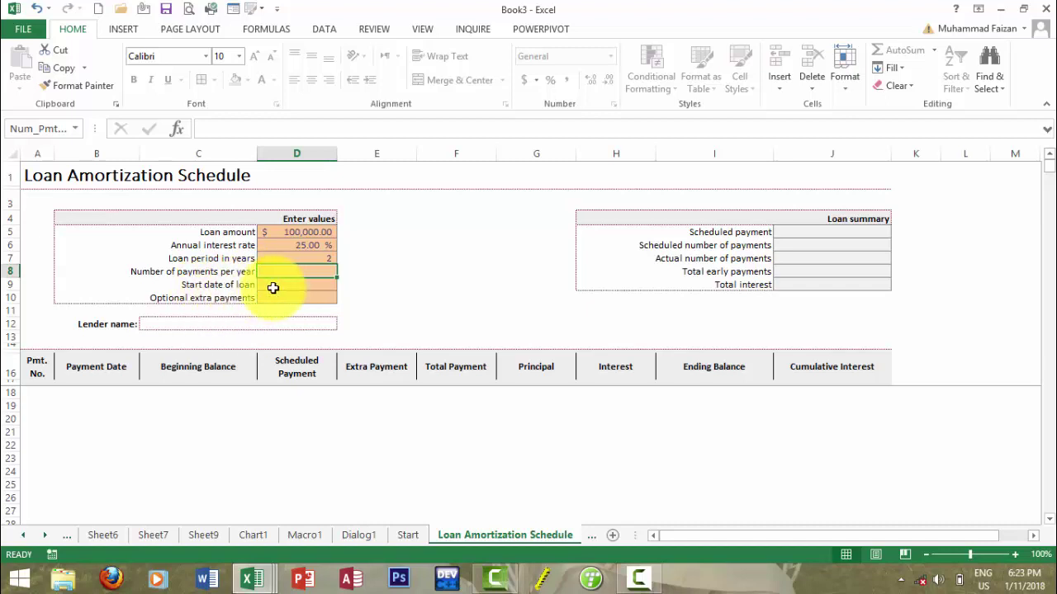
Step: Review the loan start date, optional extra payments and loan period inputs
{"action": "left_click", "coordinate": [283, 288]}
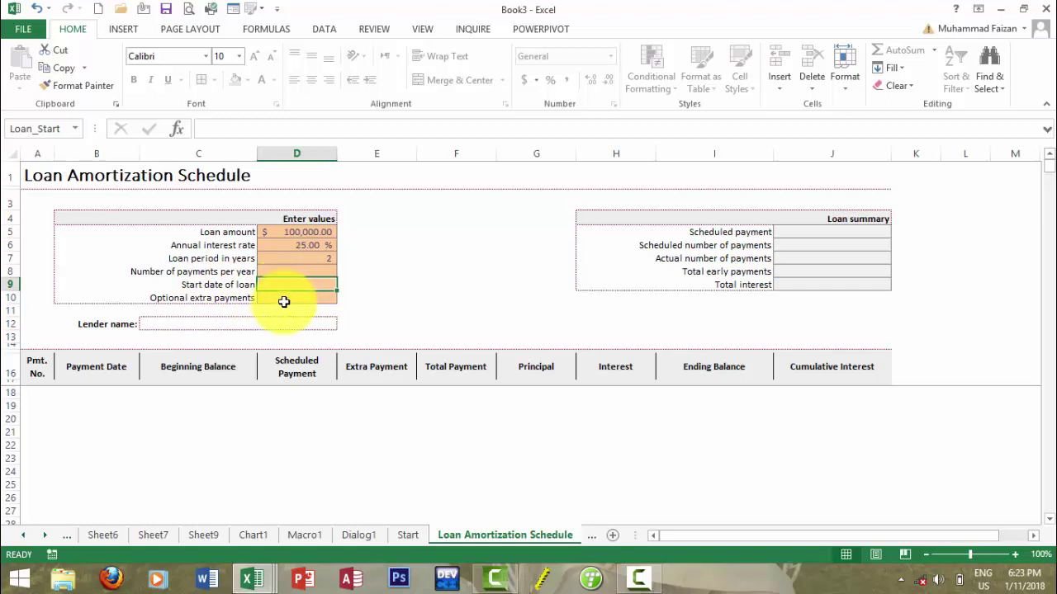
{"action": "left_click", "coordinate": [283, 300]}
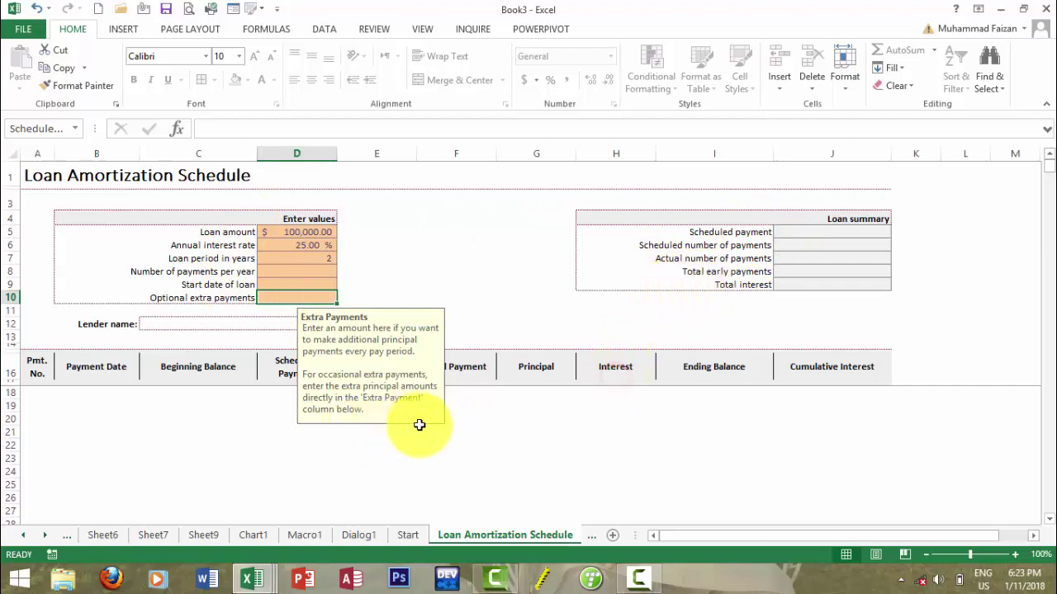
{"action": "left_click", "coordinate": [311, 258]}
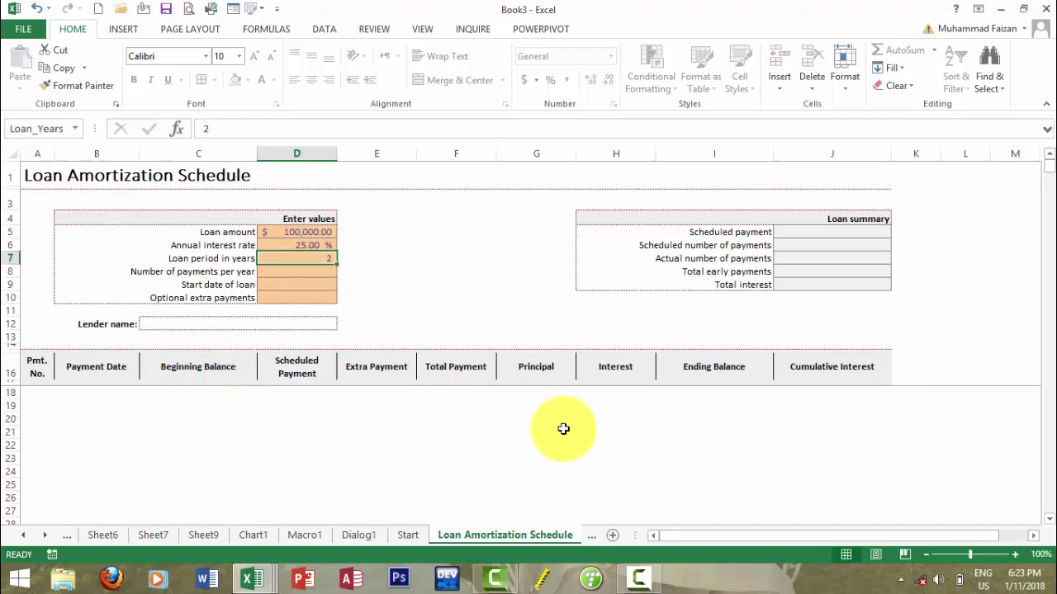
Step: Insert a Personal Monthly Budget sheet after previewing the Time Card and Sales Report templates
{"action": "left_click", "coordinate": [533, 533]}
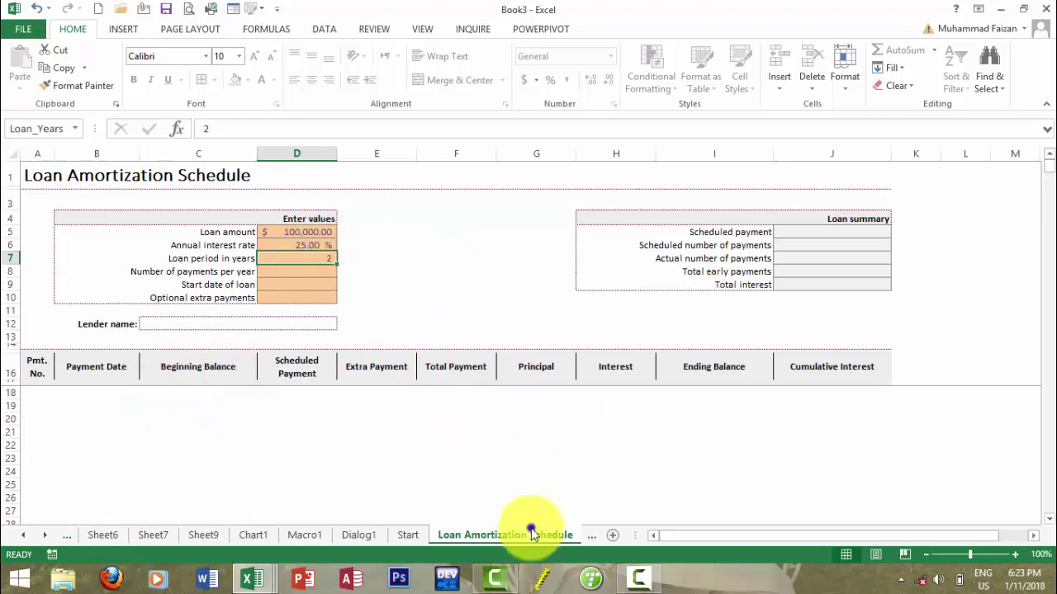
{"action": "right_click", "coordinate": [533, 532]}
{"action": "left_click", "coordinate": [566, 346]}
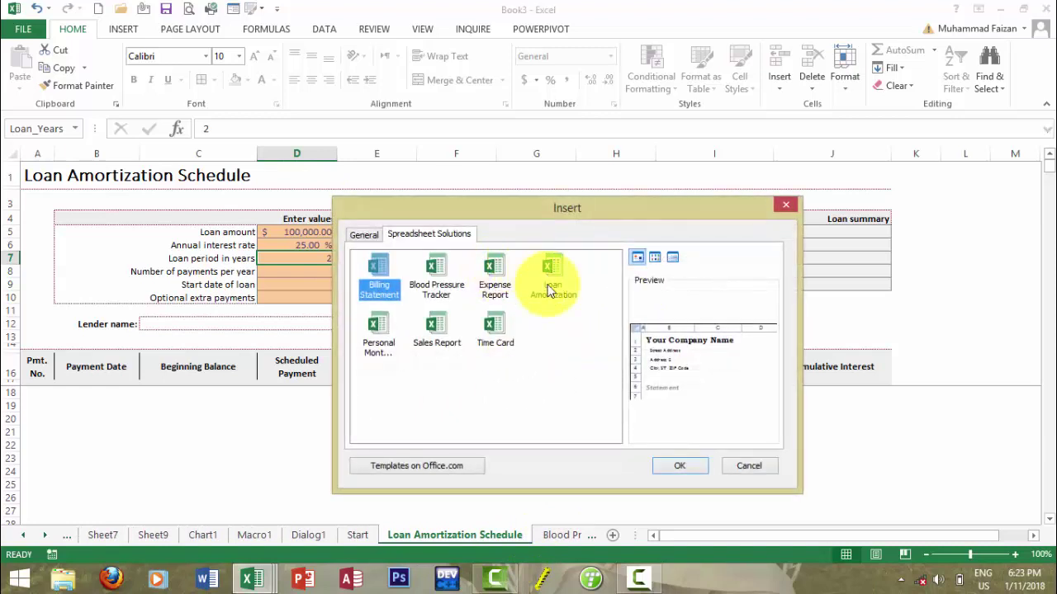
{"action": "left_click", "coordinate": [495, 330]}
{"action": "left_click", "coordinate": [436, 334]}
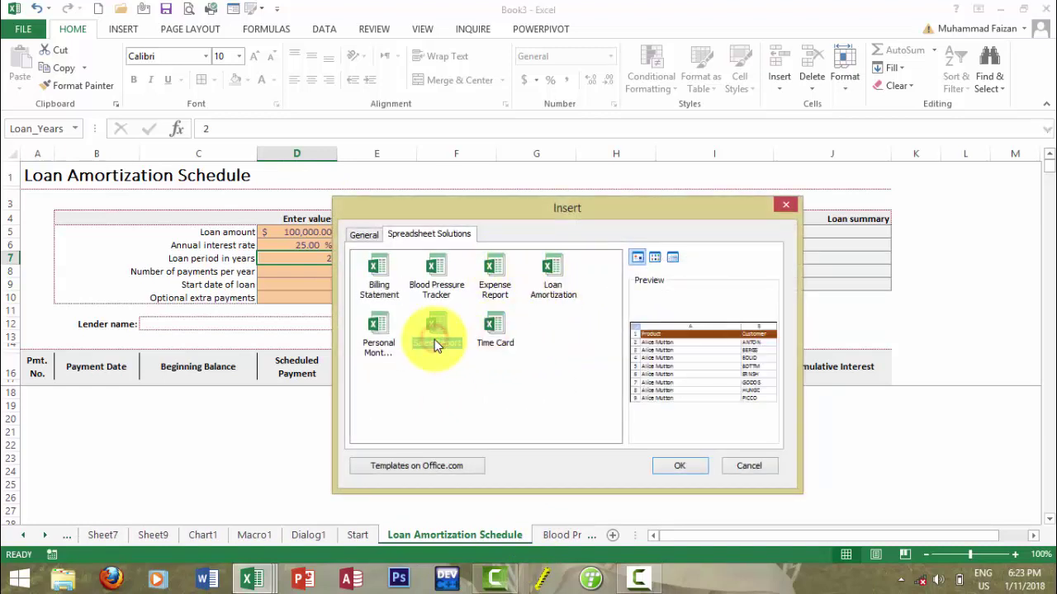
{"action": "left_click", "coordinate": [378, 338]}
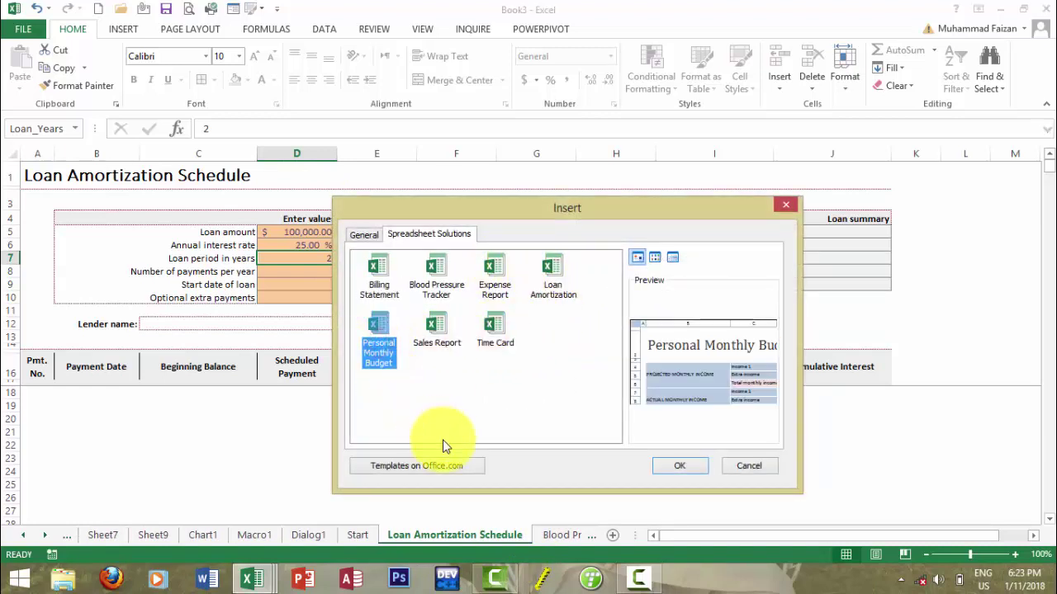
{"action": "left_click", "coordinate": [679, 465]}
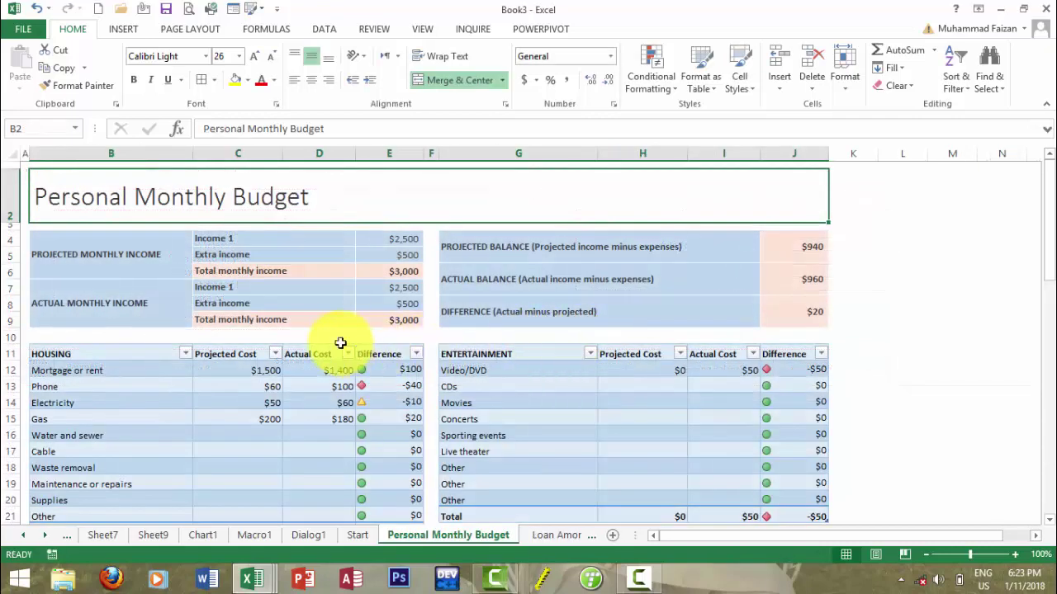
Step: Scroll through the new Personal Monthly Budget sheet
{"action": "scroll", "coordinate": [259, 430], "scroll_direction": "down", "scroll_amount": 2}
{"action": "scroll", "coordinate": [258, 430], "scroll_direction": "down", "scroll_amount": 2}
{"action": "scroll", "coordinate": [259, 430], "scroll_direction": "down", "scroll_amount": 2}
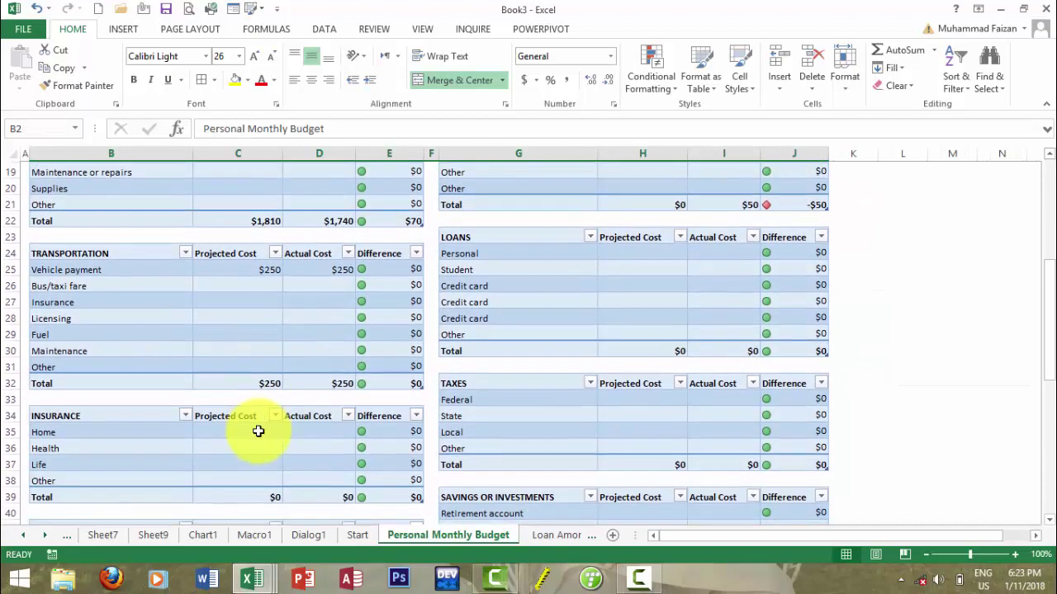
{"action": "scroll", "coordinate": [258, 430], "scroll_direction": "down", "scroll_amount": 4}
{"action": "scroll", "coordinate": [258, 402], "scroll_direction": "up", "scroll_amount": 5}
{"action": "scroll", "coordinate": [258, 402], "scroll_direction": "up", "scroll_amount": 5}
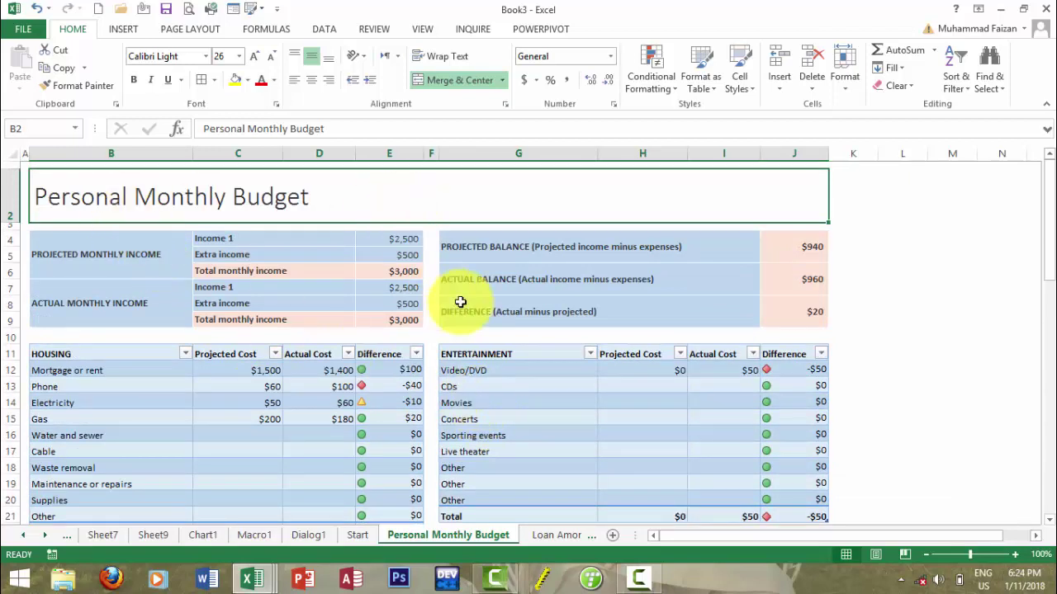
{"action": "right_click", "coordinate": [495, 535]}
Step: Try Templates on Office.com, dismiss the download error, and cancel inserting a sheet
{"action": "left_click", "coordinate": [541, 368]}
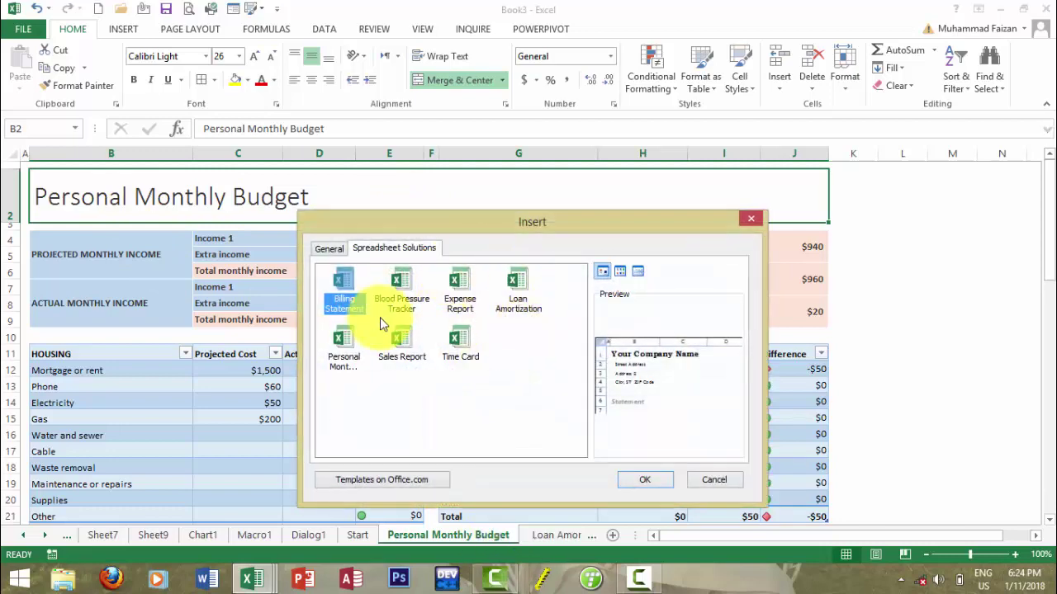
{"action": "left_click", "coordinate": [329, 251]}
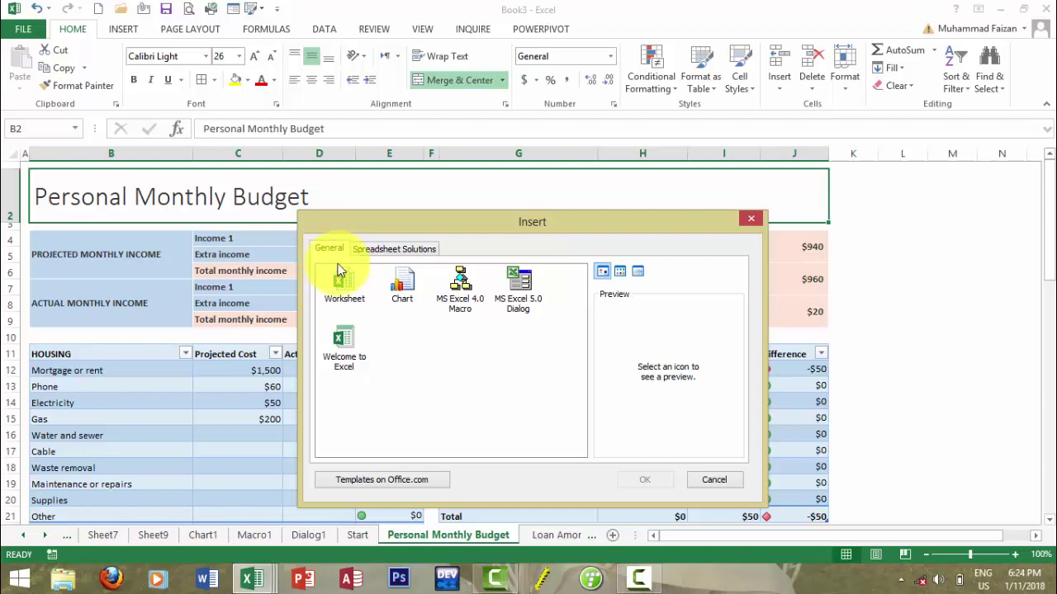
{"action": "left_click", "coordinate": [389, 482]}
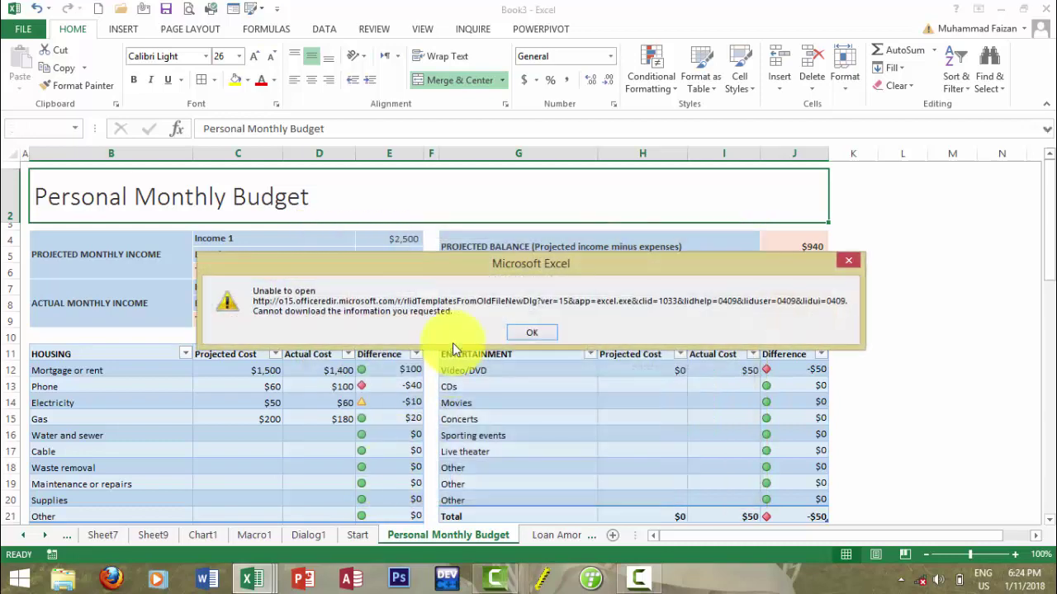
{"action": "left_click", "coordinate": [527, 333]}
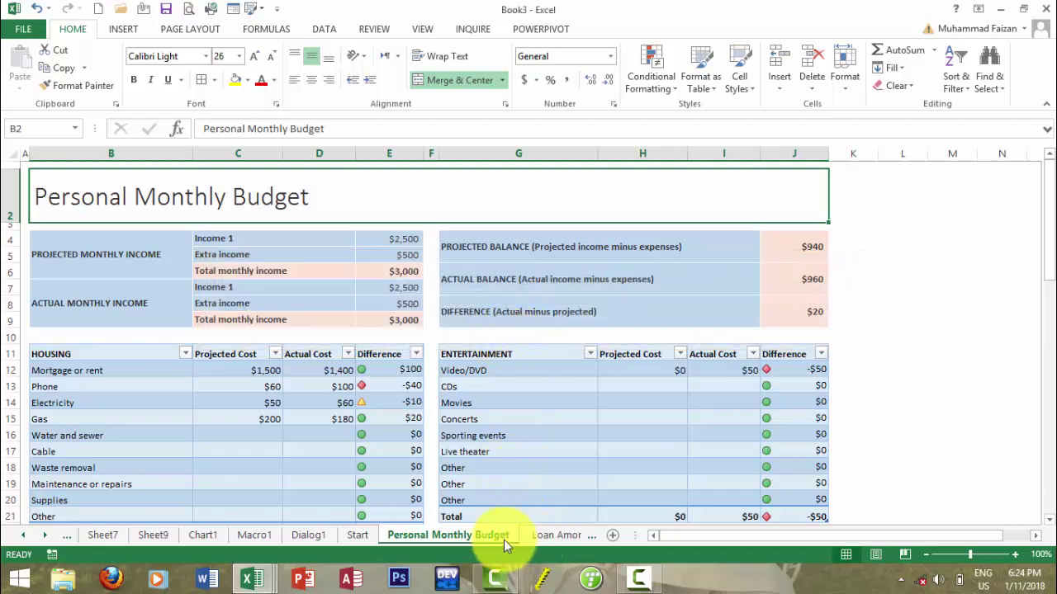
{"action": "right_click", "coordinate": [503, 539]}
{"action": "left_click", "coordinate": [549, 361]}
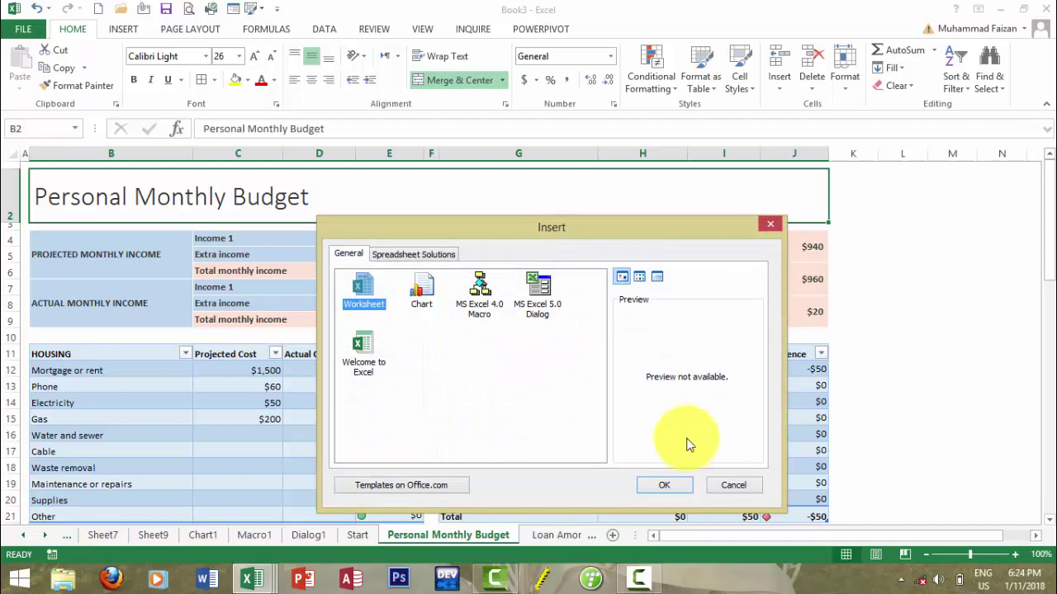
{"action": "left_click", "coordinate": [726, 480]}
Step: Delete the Personal Monthly Budget and Loan Amortization Schedule sheets
{"action": "right_click", "coordinate": [464, 538]}
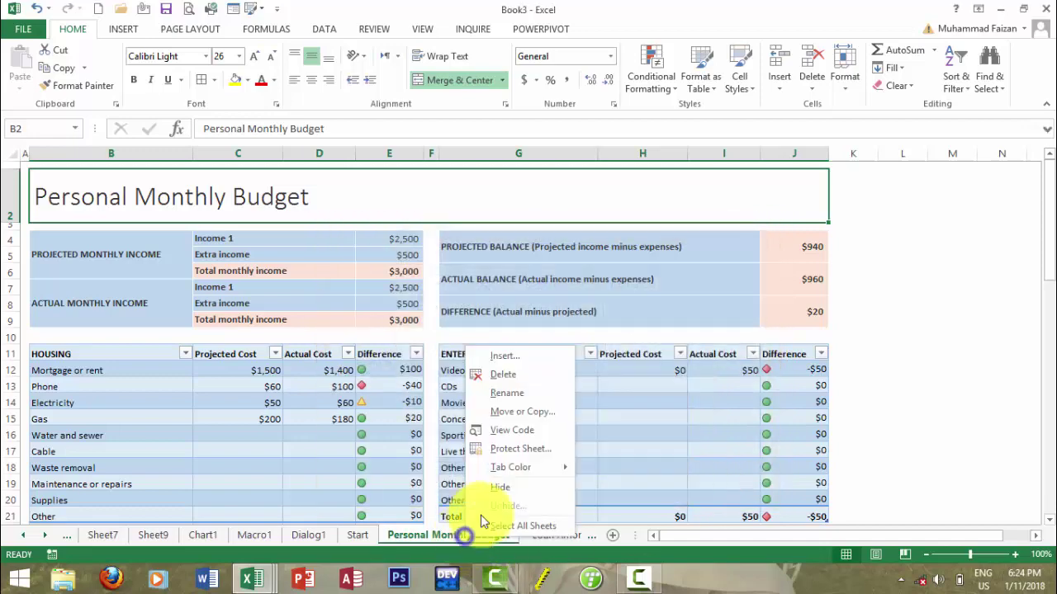
{"action": "left_click", "coordinate": [497, 375]}
{"action": "left_click", "coordinate": [514, 331]}
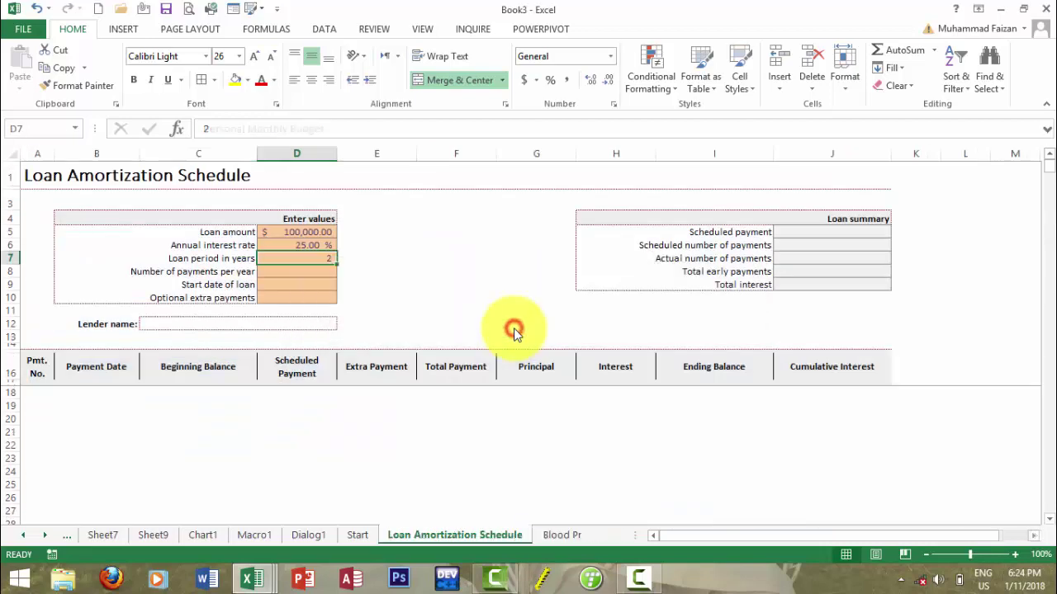
{"action": "left_click", "coordinate": [809, 78]}
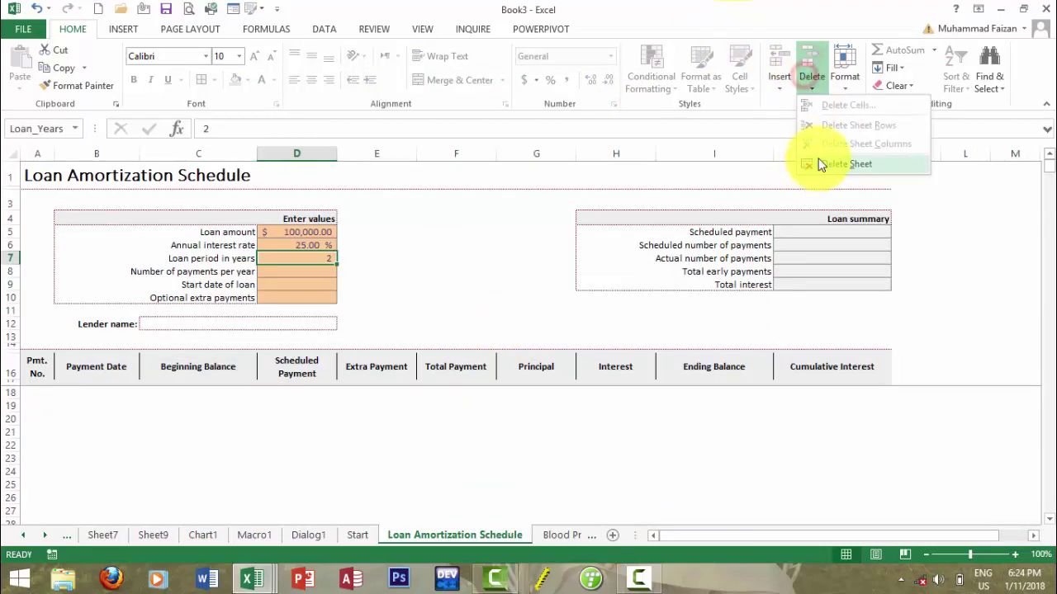
{"action": "left_click", "coordinate": [820, 165]}
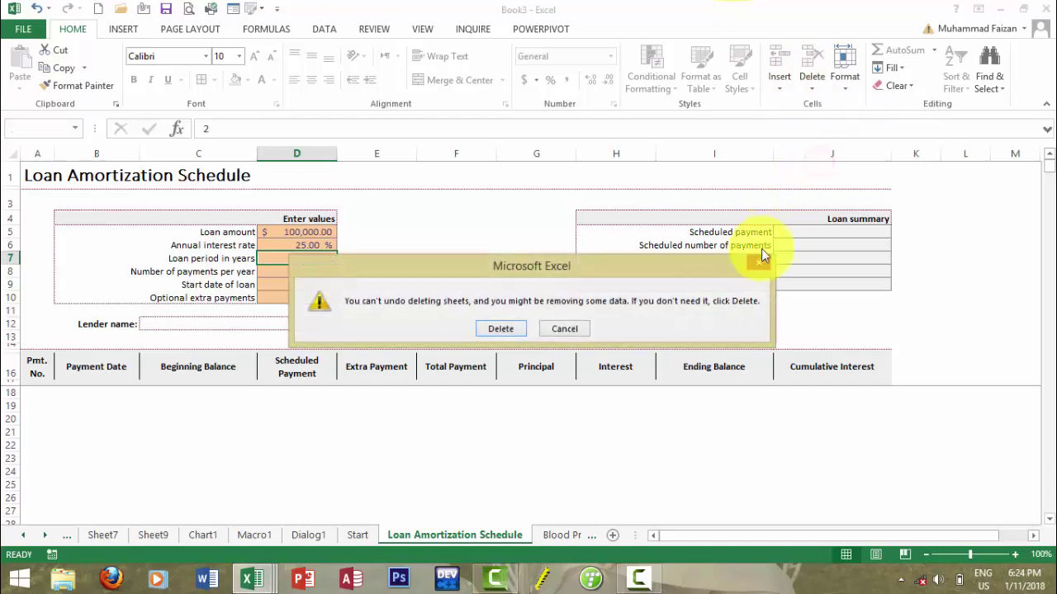
{"action": "left_click", "coordinate": [500, 328]}
Step: Try renaming and moving the Blood Pressure Data sheet, leaving both unchanged
{"action": "right_click", "coordinate": [442, 537]}
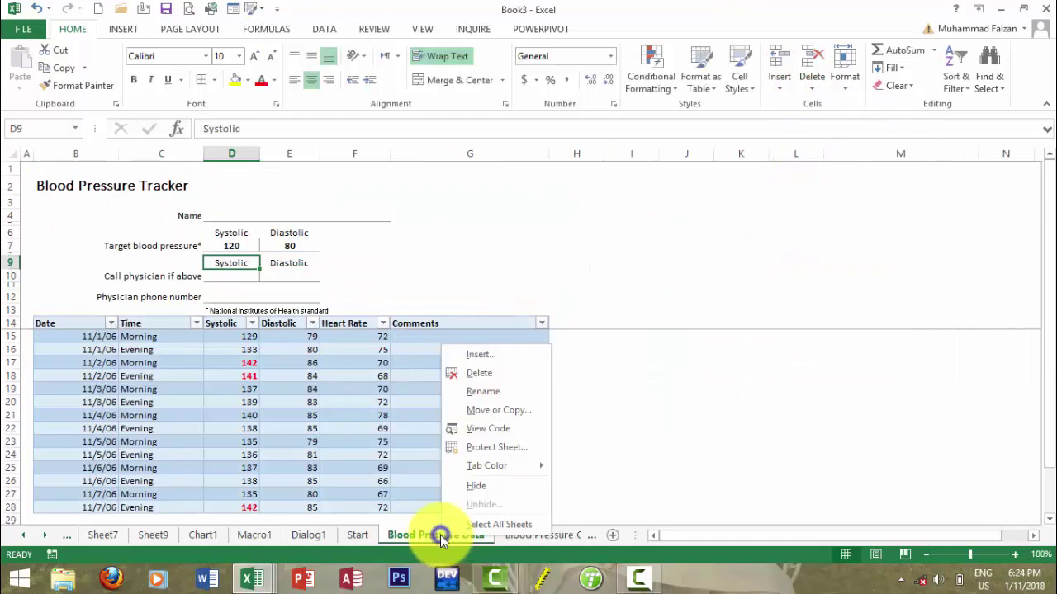
{"action": "left_click", "coordinate": [481, 395]}
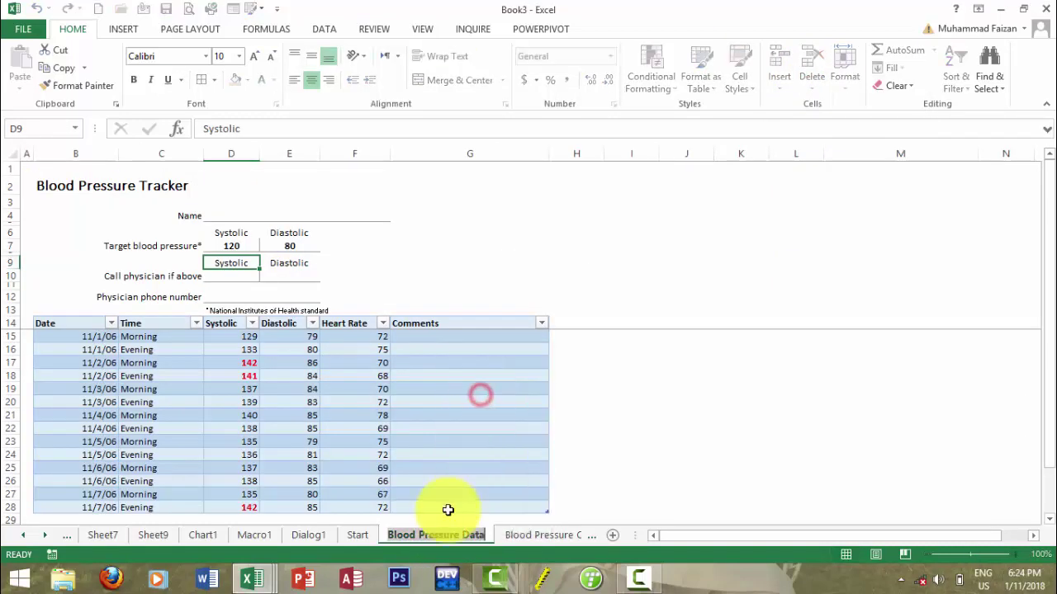
{"action": "left_click", "coordinate": [780, 235]}
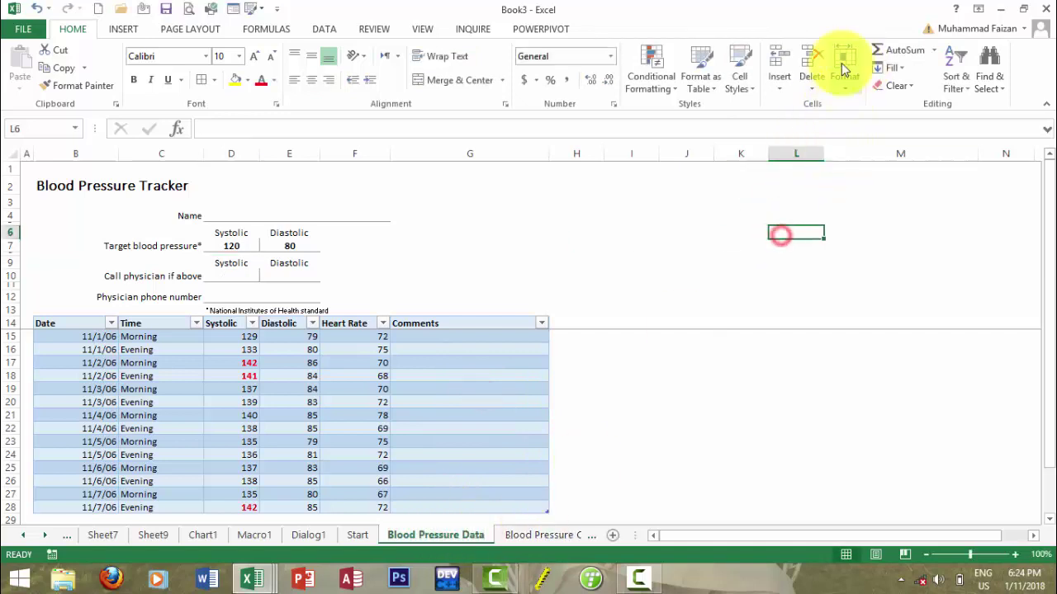
{"action": "left_click", "coordinate": [843, 62]}
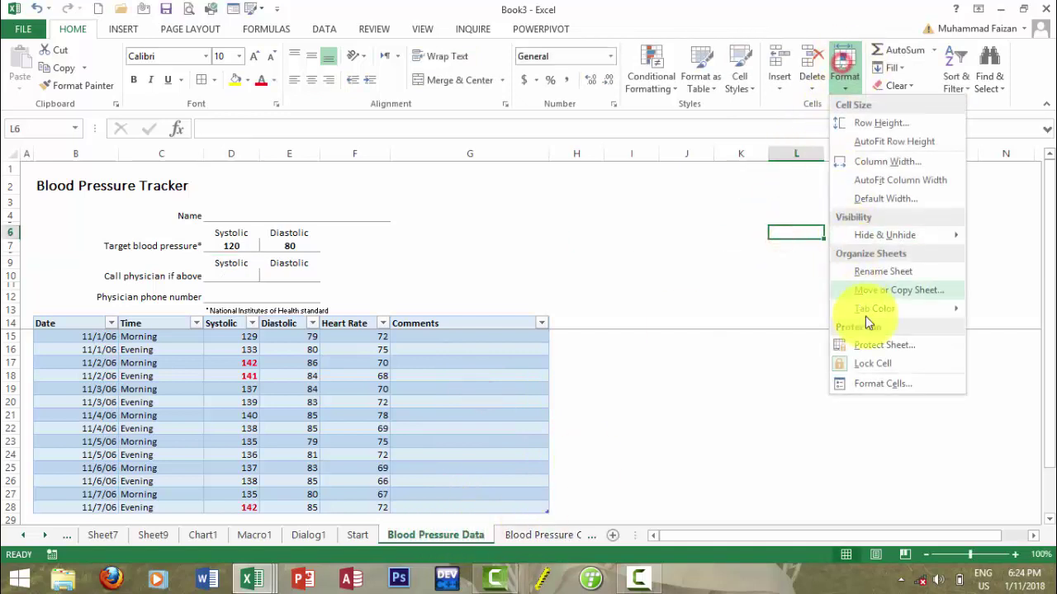
{"action": "right_click", "coordinate": [421, 537]}
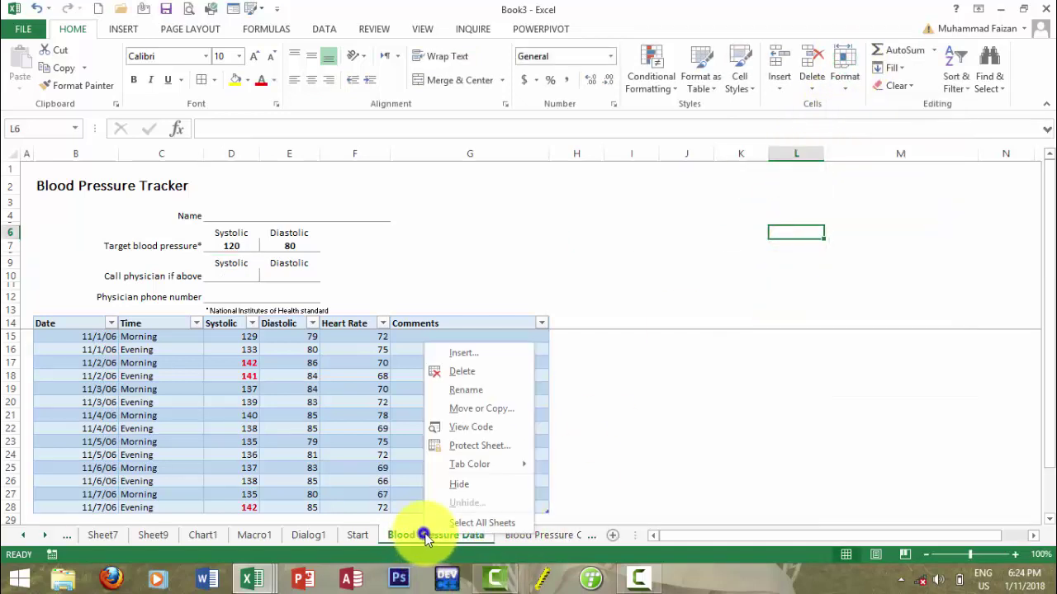
{"action": "left_click", "coordinate": [454, 412]}
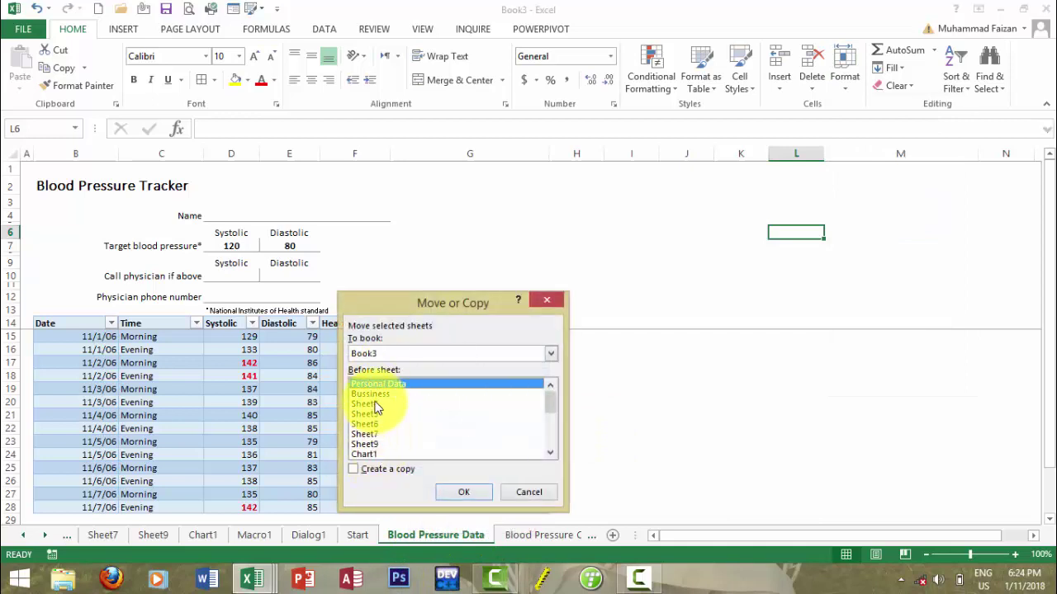
{"action": "left_click", "coordinate": [521, 493]}
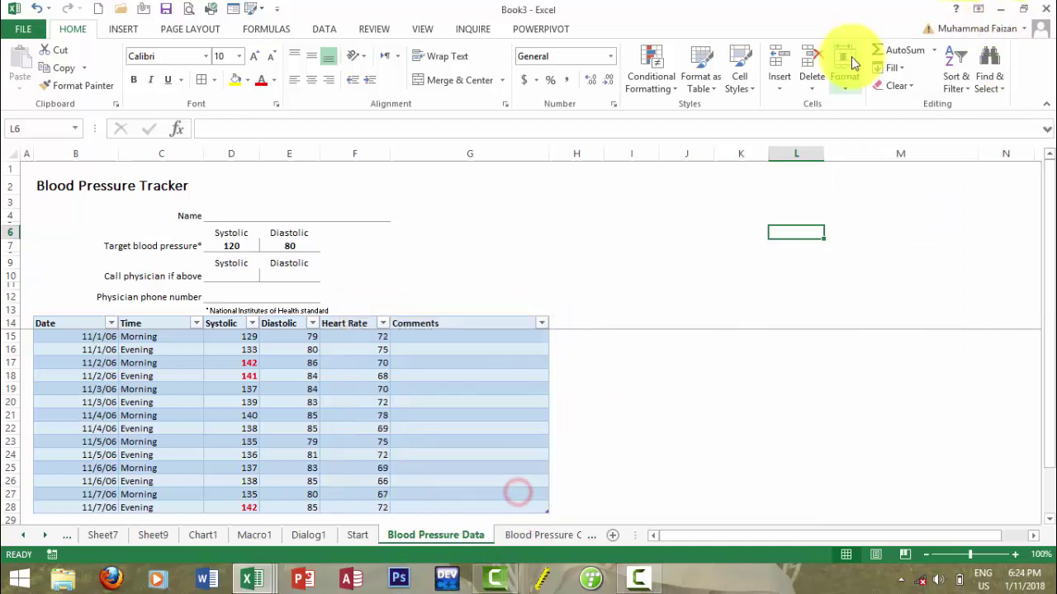
Step: Check Move or Copy from the Format menu, then use View Code on Blood Pressure Data
{"action": "left_click", "coordinate": [844, 76]}
{"action": "left_click", "coordinate": [858, 291]}
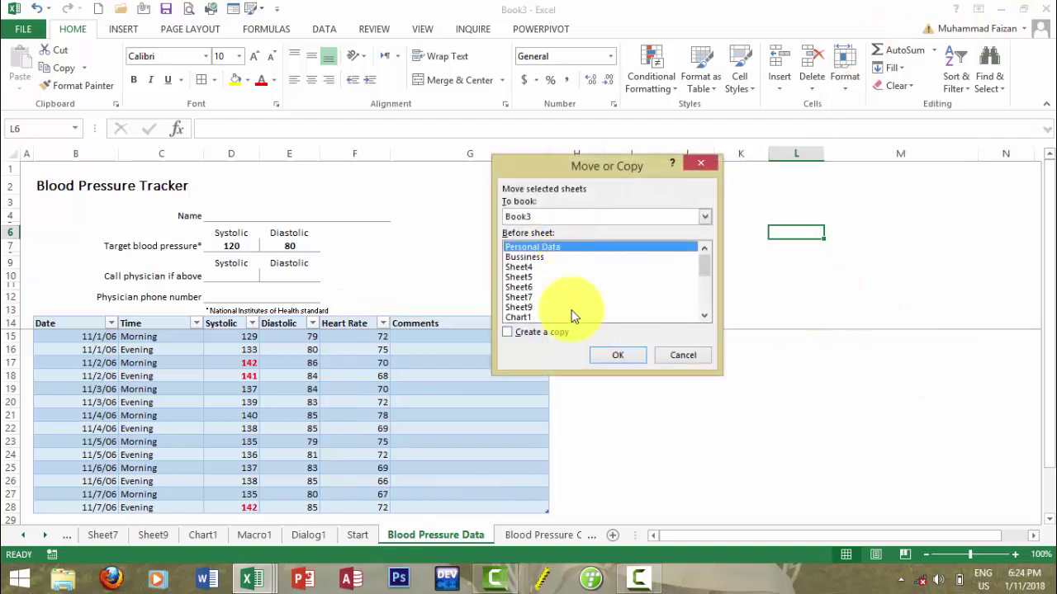
{"action": "left_click", "coordinate": [685, 358]}
{"action": "right_click", "coordinate": [419, 536]}
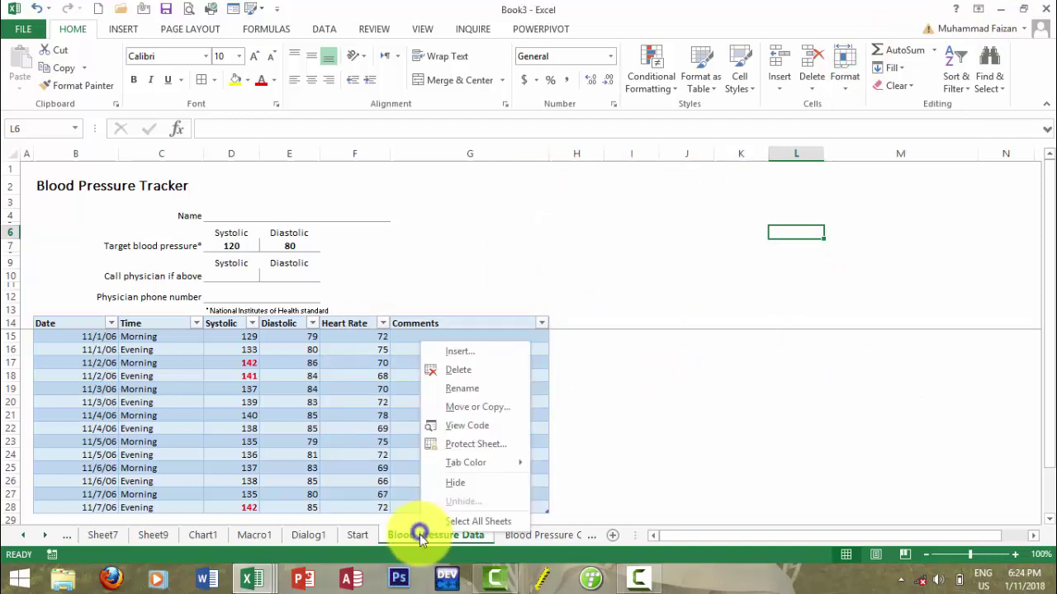
{"action": "left_click", "coordinate": [455, 427]}
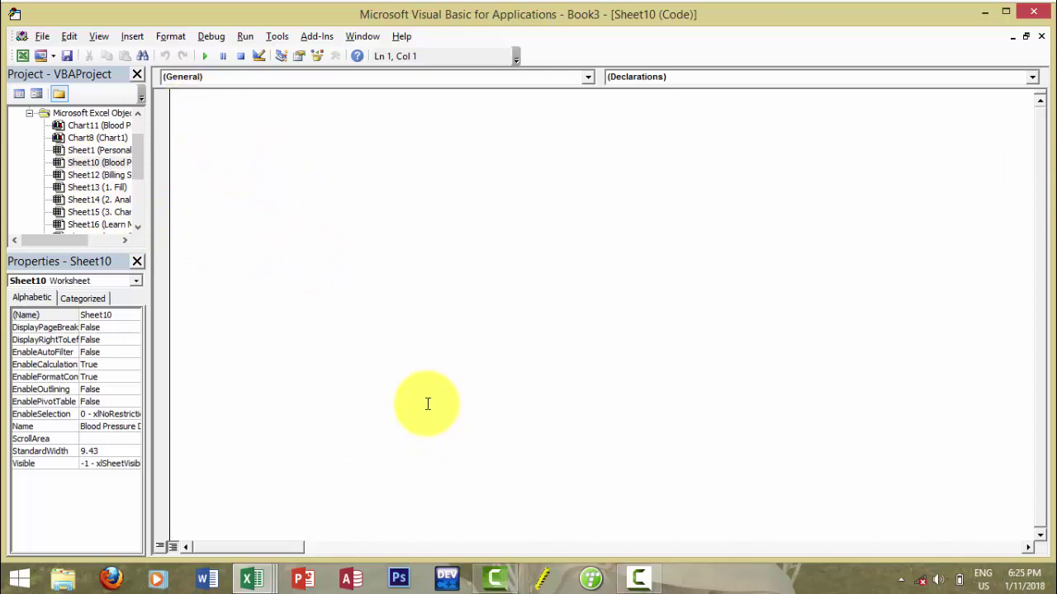
Step: Close the empty Sheet10 code window and return to the Blood Pressure Tracker workbook
{"action": "left_click", "coordinate": [183, 98]}
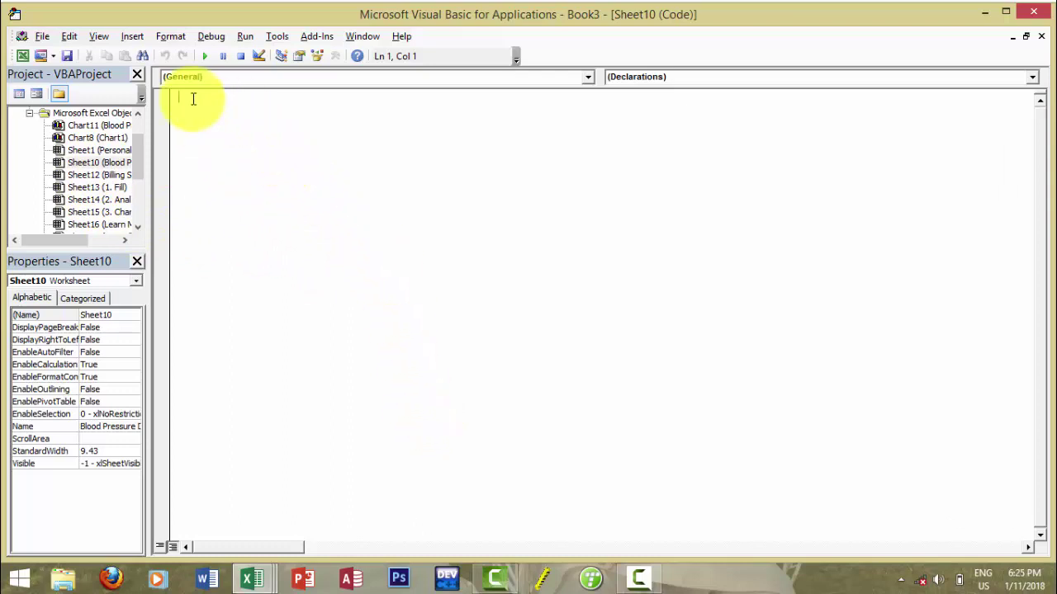
{"action": "left_click", "coordinate": [1033, 11]}
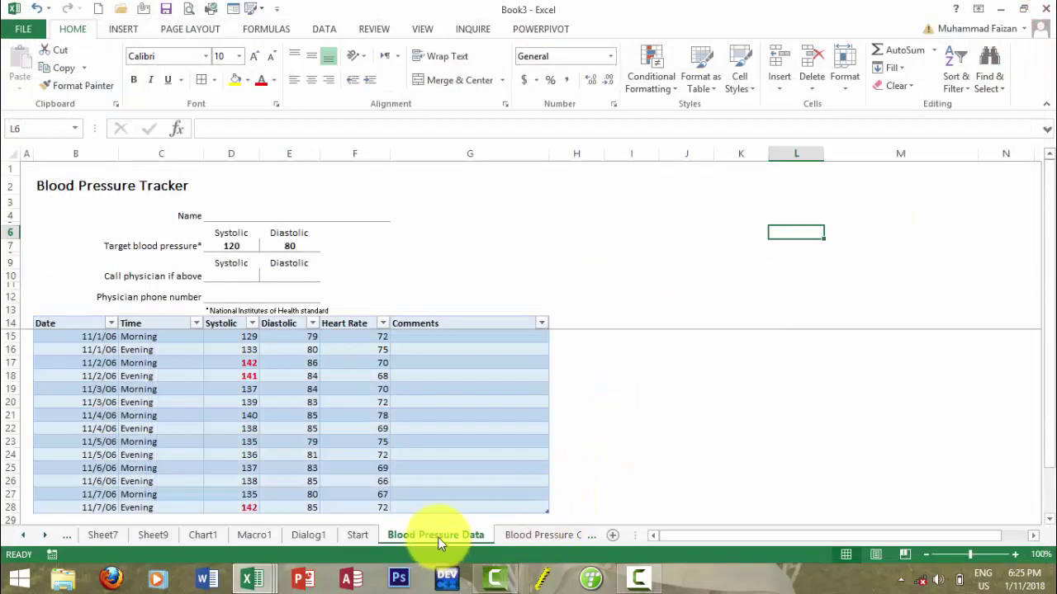
Step: Colour the Blood Pressure Data tab red, then check it from the Blood Pressure Chart sheet
{"action": "right_click", "coordinate": [437, 537]}
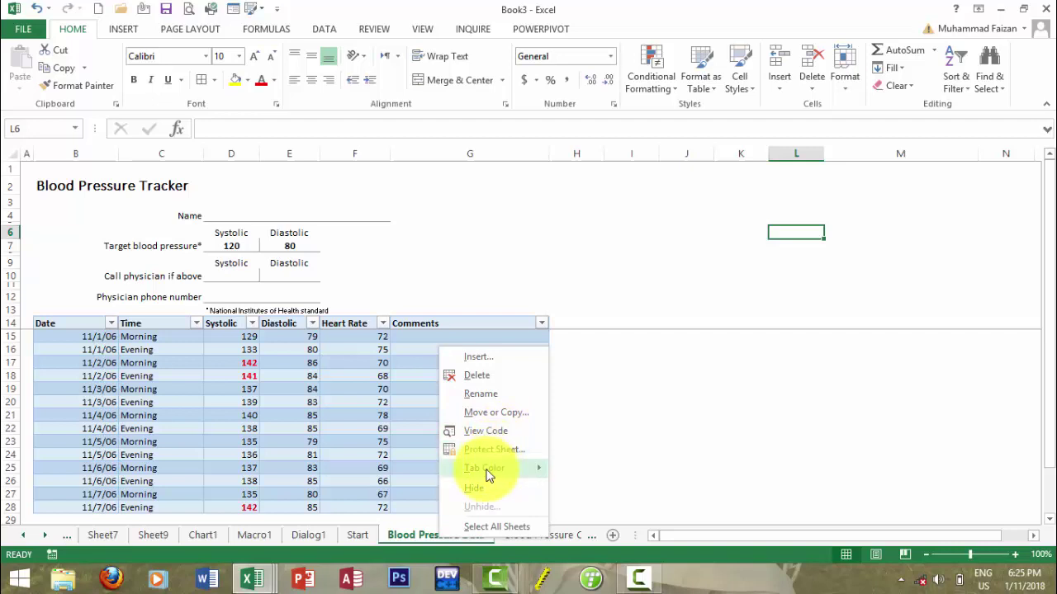
{"action": "mouse_move", "coordinate": [483, 469]}
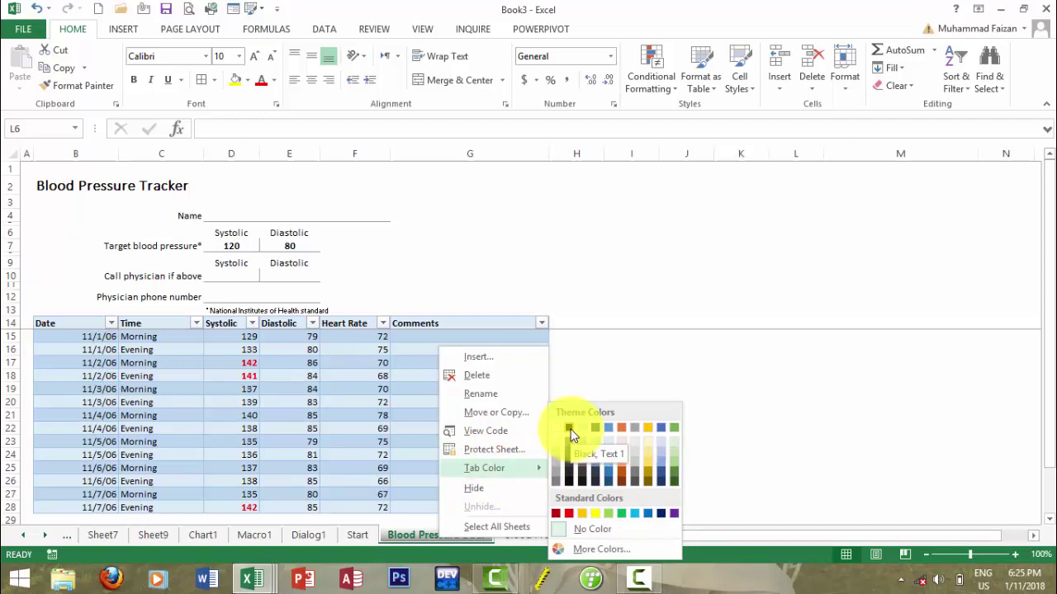
{"action": "left_click", "coordinate": [568, 513]}
{"action": "left_click", "coordinate": [499, 537]}
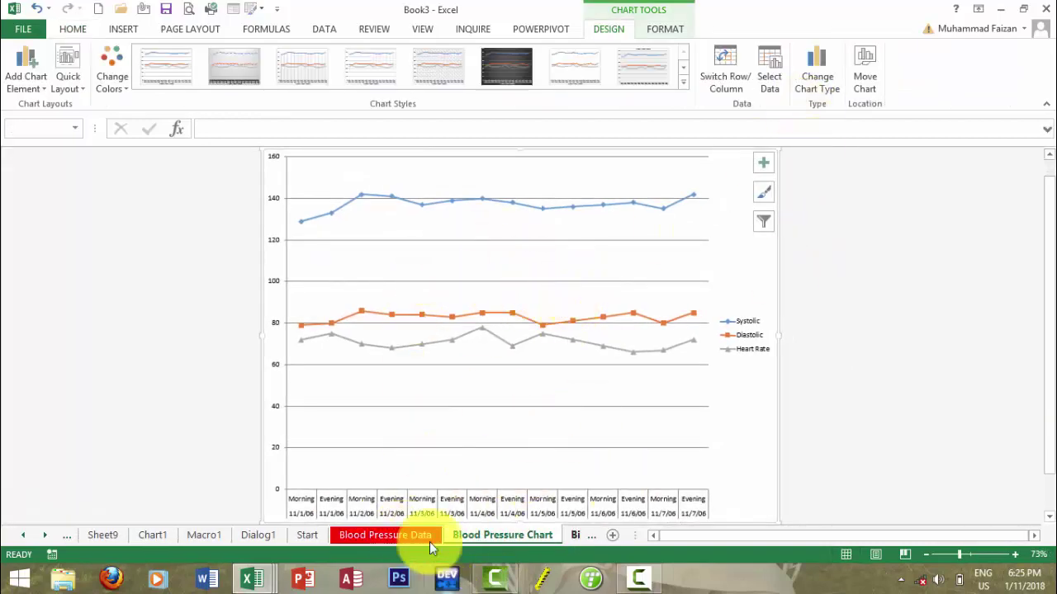
{"action": "left_click", "coordinate": [369, 537]}
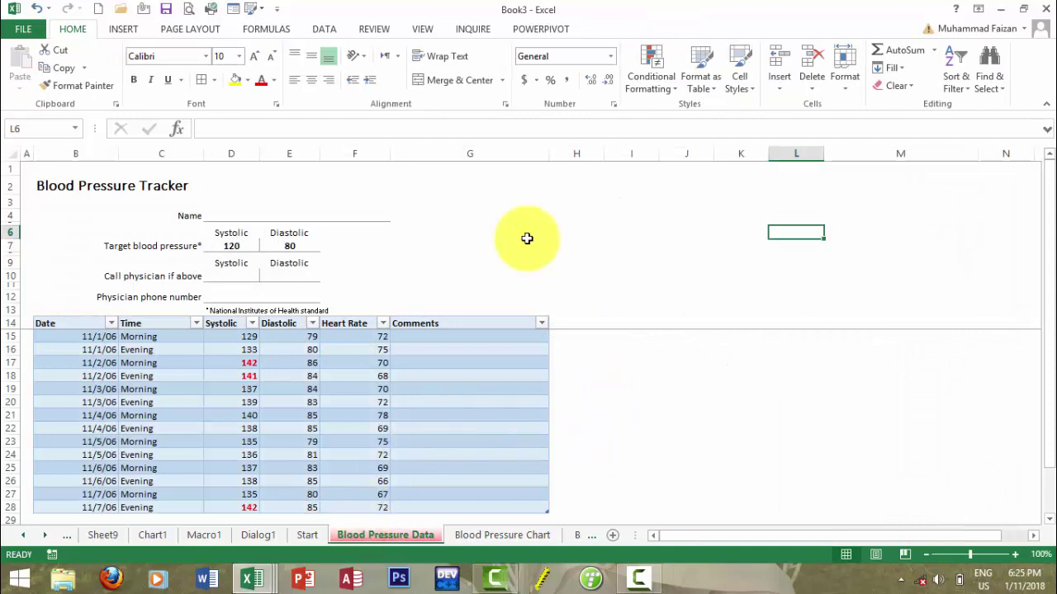
{"action": "right_click", "coordinate": [348, 536]}
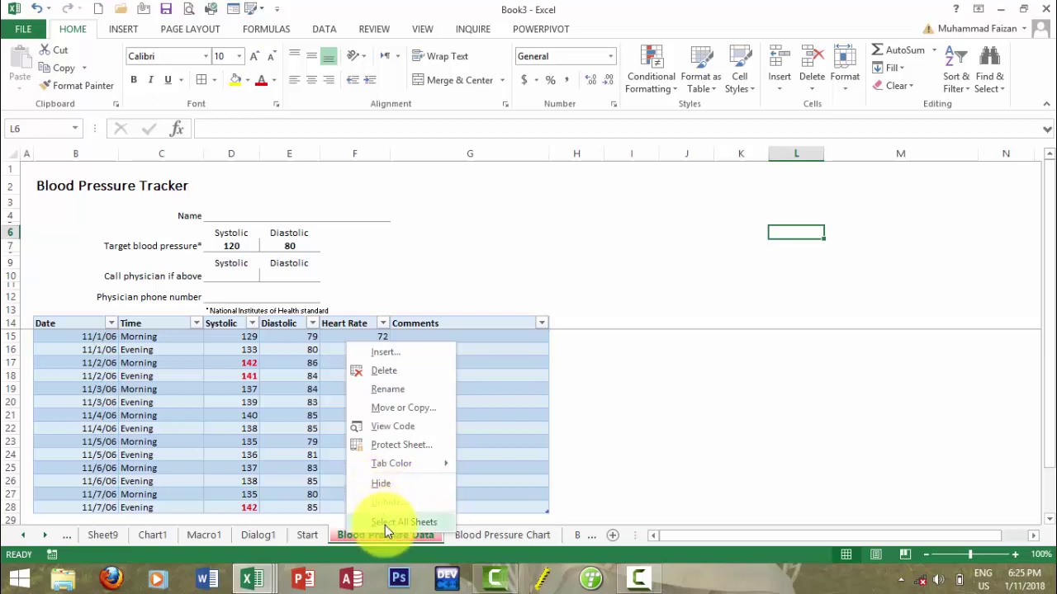
{"action": "left_click", "coordinate": [385, 523]}
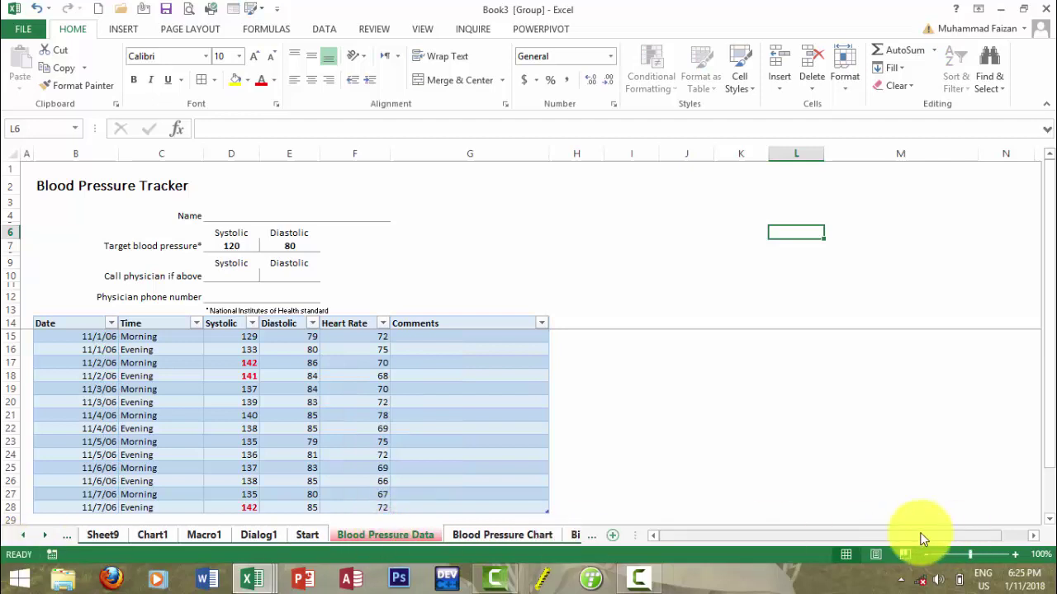
{"action": "right_click", "coordinate": [109, 537]}
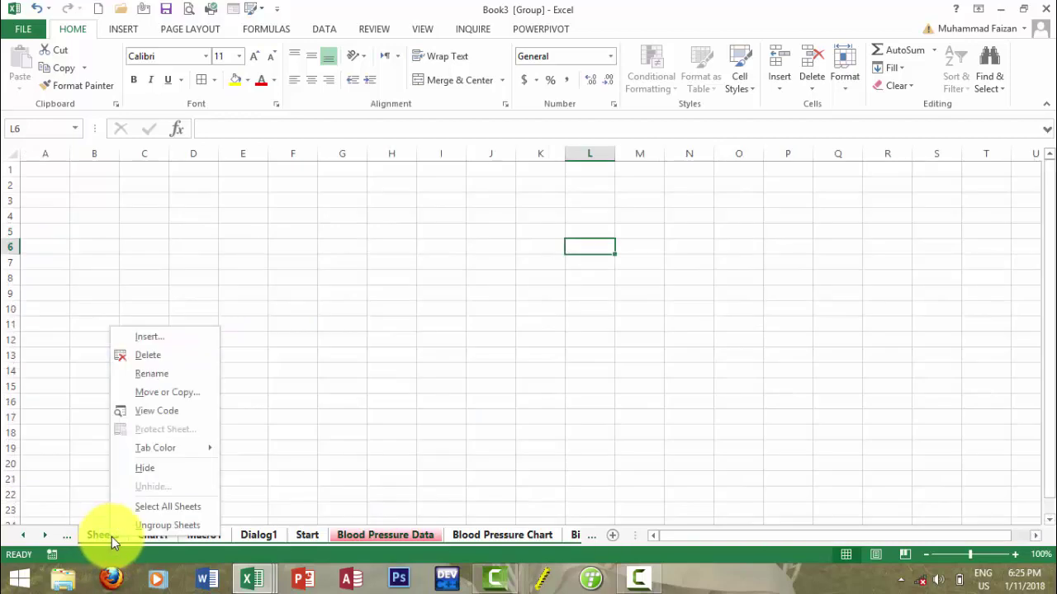
{"action": "left_click", "coordinate": [114, 540]}
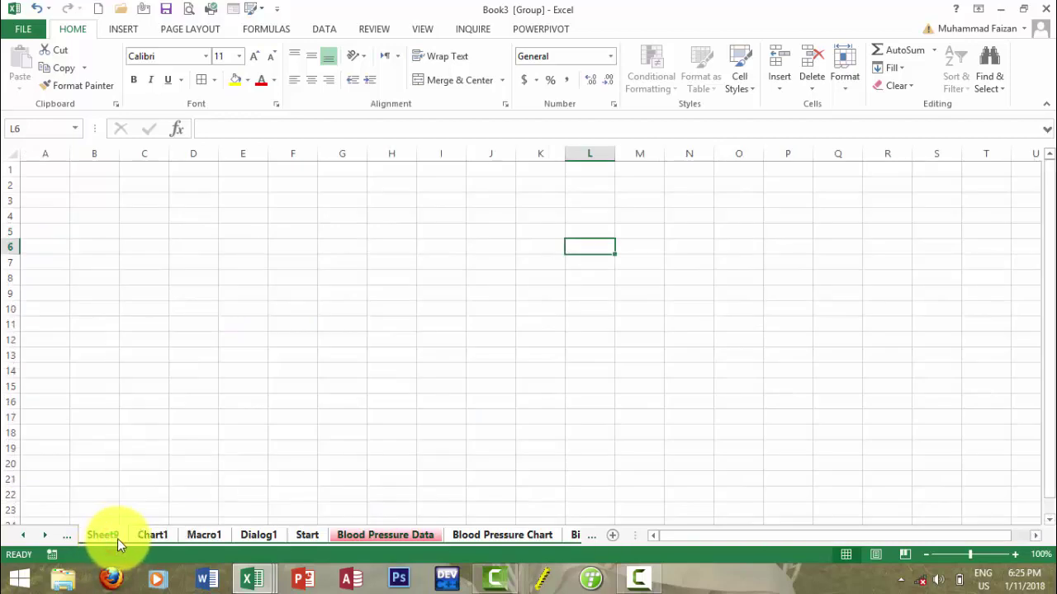
{"action": "left_click", "coordinate": [382, 537]}
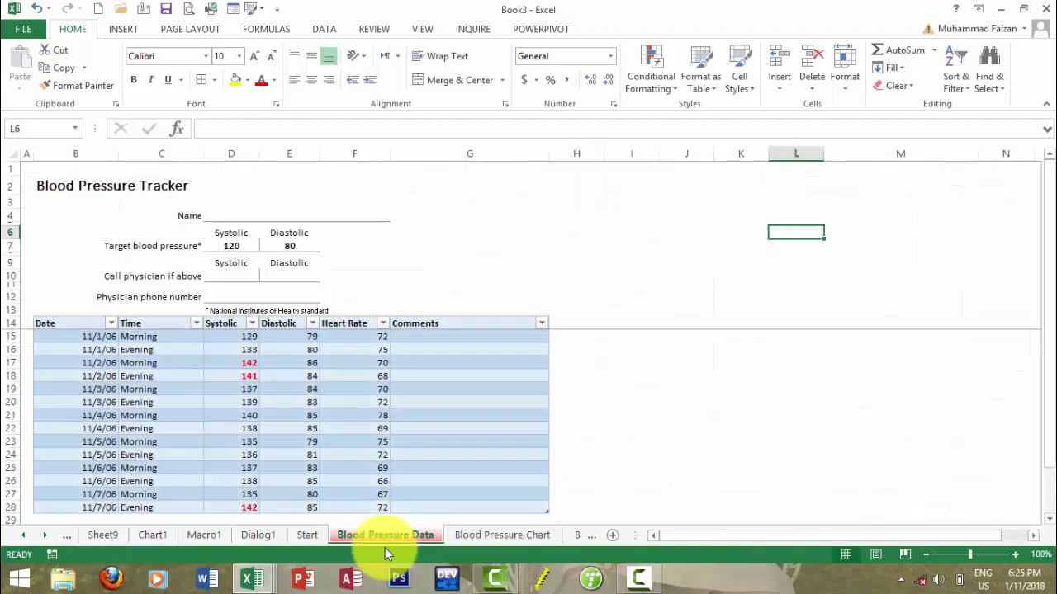
{"action": "right_click", "coordinate": [406, 541]}
{"action": "left_click", "coordinate": [432, 525]}
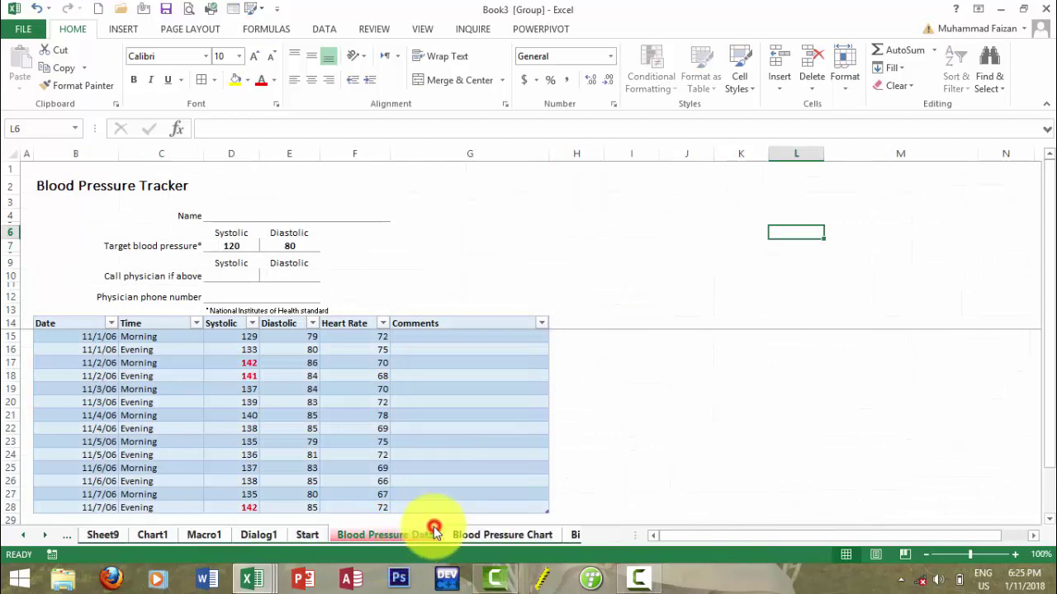
{"action": "left_click", "coordinate": [561, 434]}
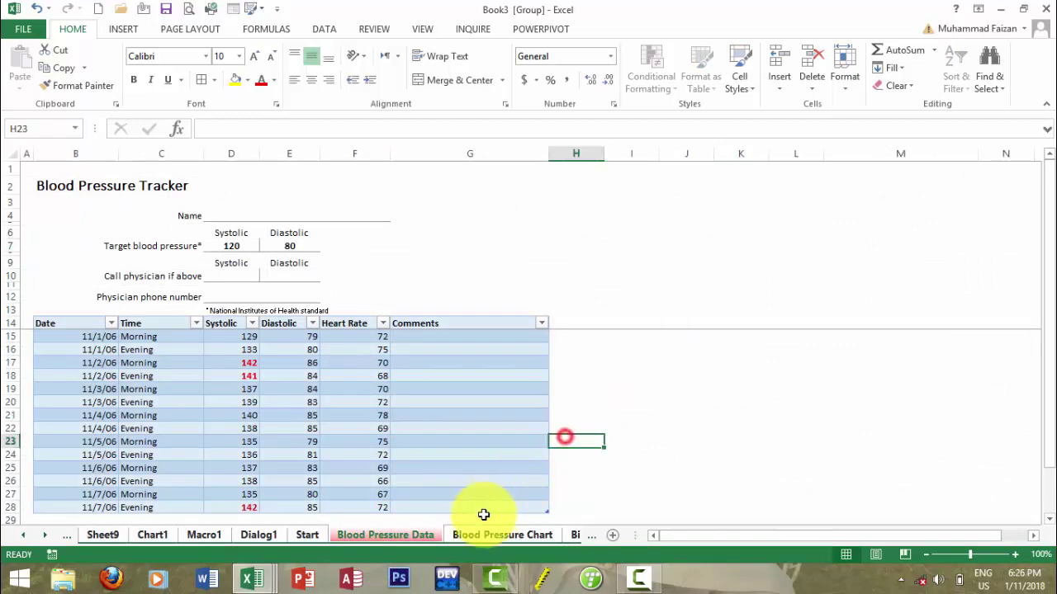
{"action": "left_click", "coordinate": [484, 534]}
{"action": "left_click", "coordinate": [410, 536]}
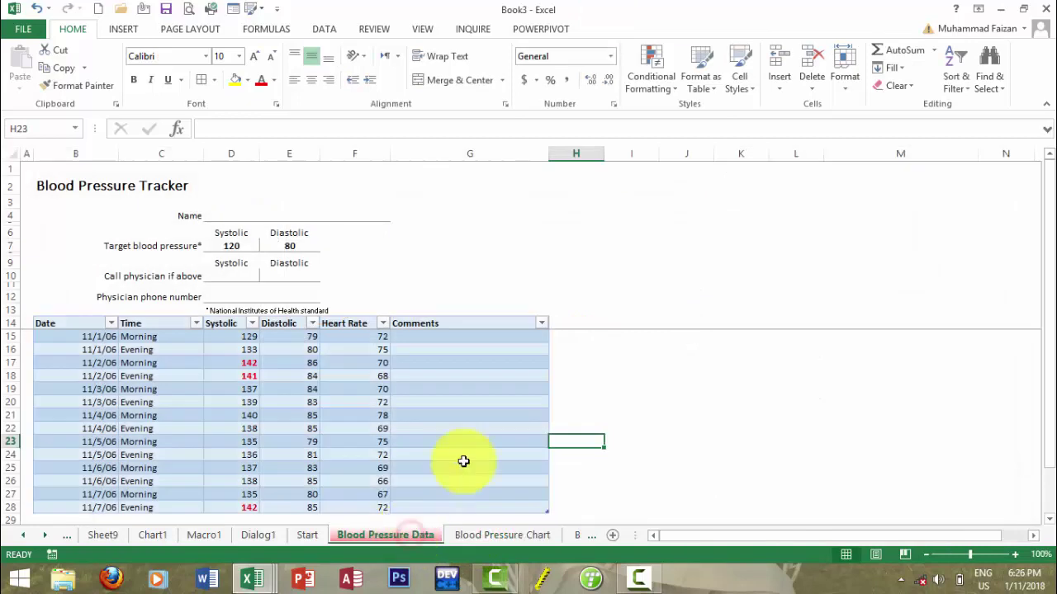
{"action": "left_click", "coordinate": [858, 82]}
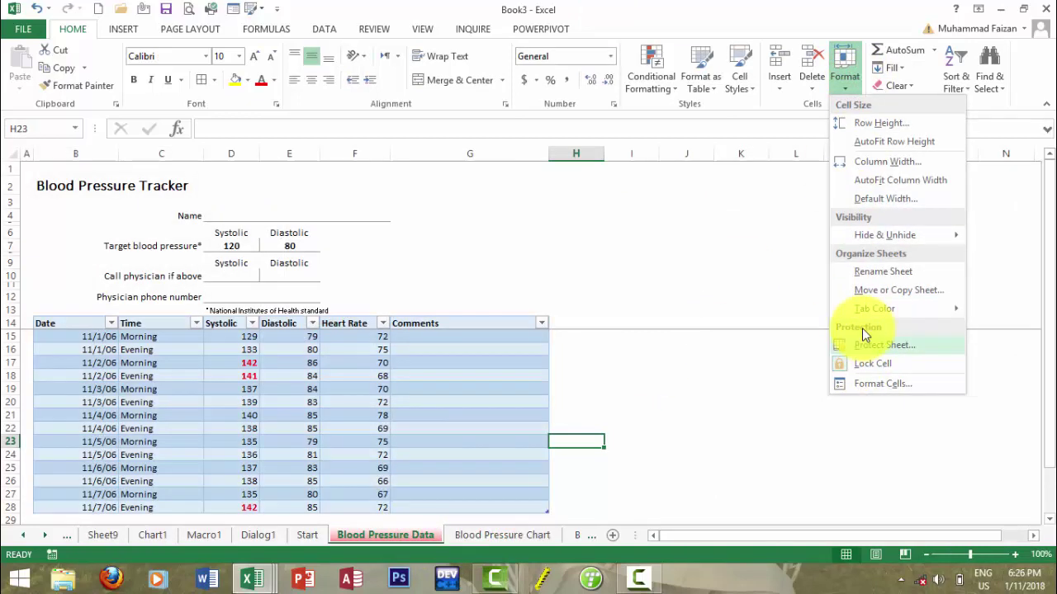
{"action": "left_click", "coordinate": [559, 352]}
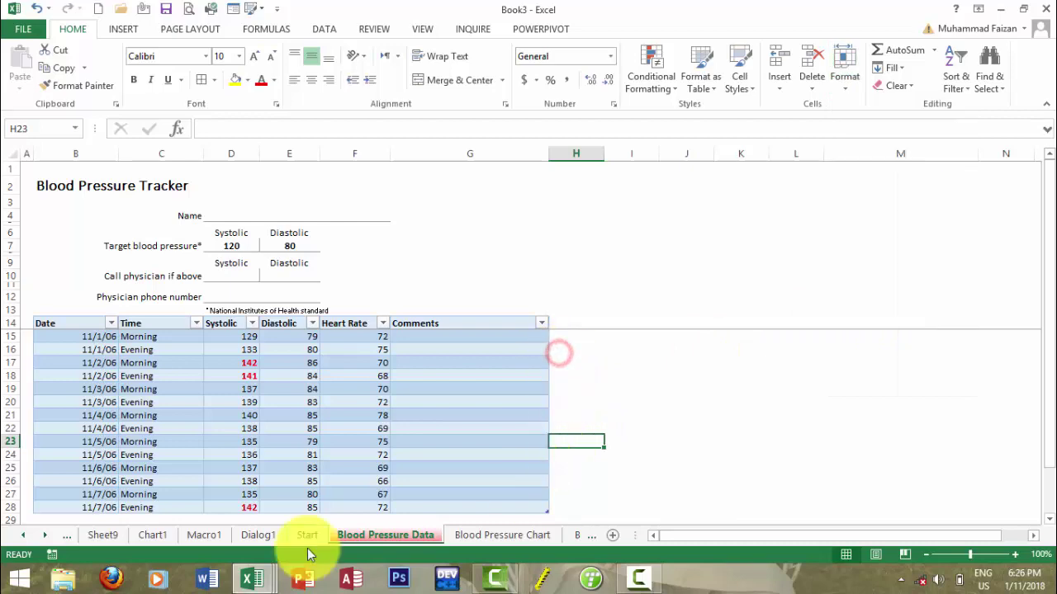
Step: Jump from Sheet9 to the Personal Data sheet using the sheet list
{"action": "left_click", "coordinate": [94, 535]}
{"action": "right_click", "coordinate": [109, 536]}
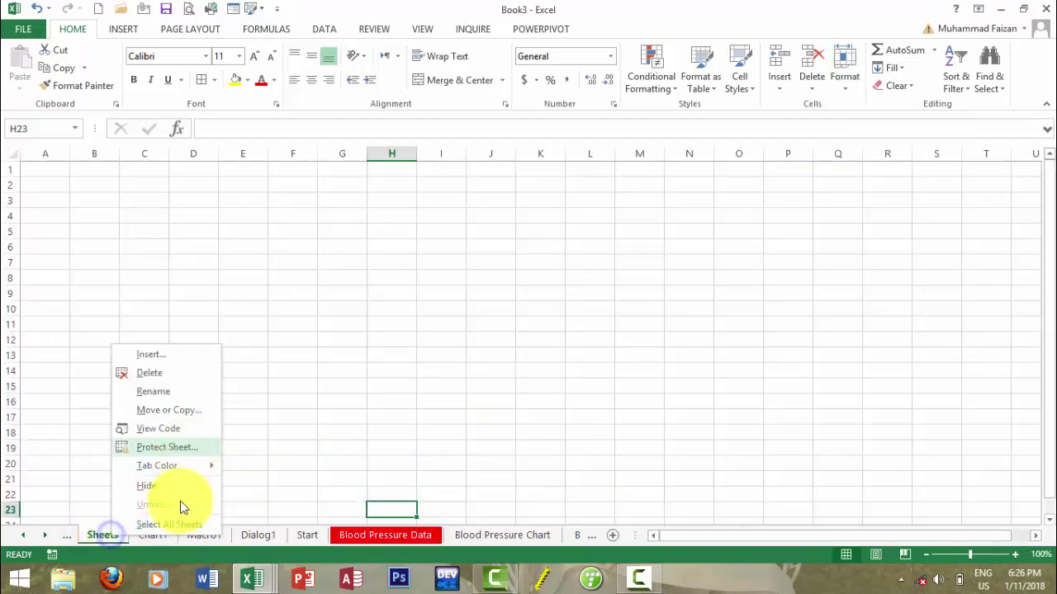
{"action": "key", "text": "Escape"}
{"action": "right_click", "coordinate": [40, 537]}
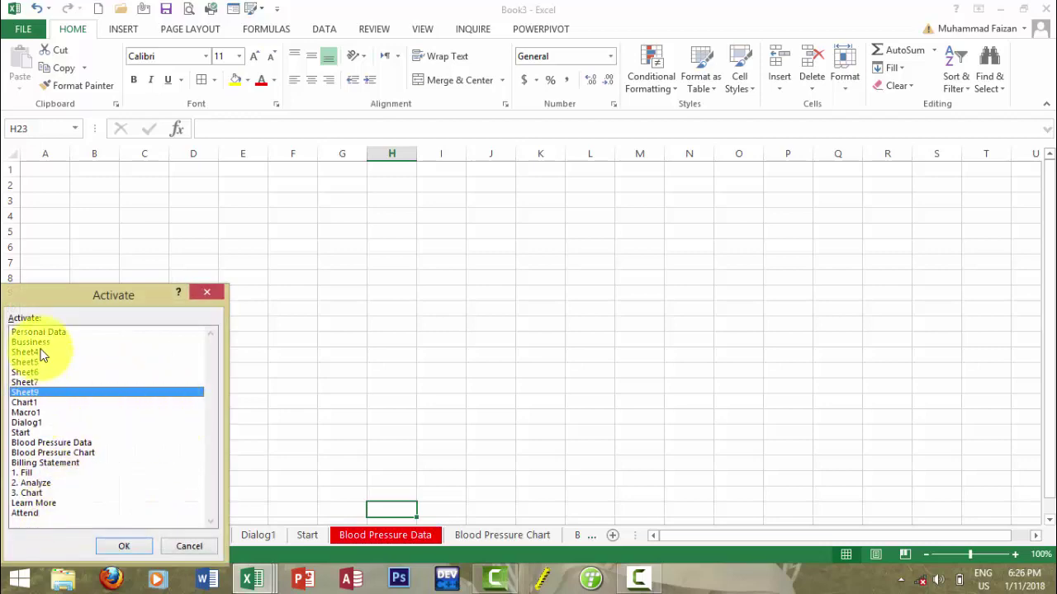
{"action": "left_click", "coordinate": [40, 332]}
{"action": "left_click", "coordinate": [124, 547]}
{"action": "left_click", "coordinate": [216, 331]}
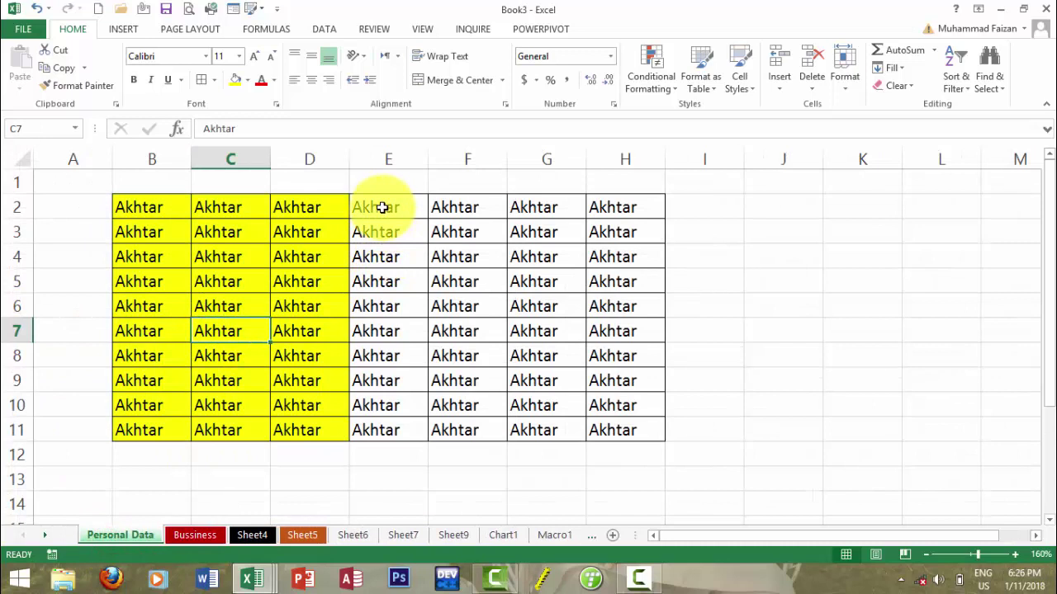
Step: Fill E2:H11 with a sample name using Ctrl+Enter and check the filled cells
{"action": "left_click_drag", "start_coordinate": [383, 208], "coordinate": [604, 426]}
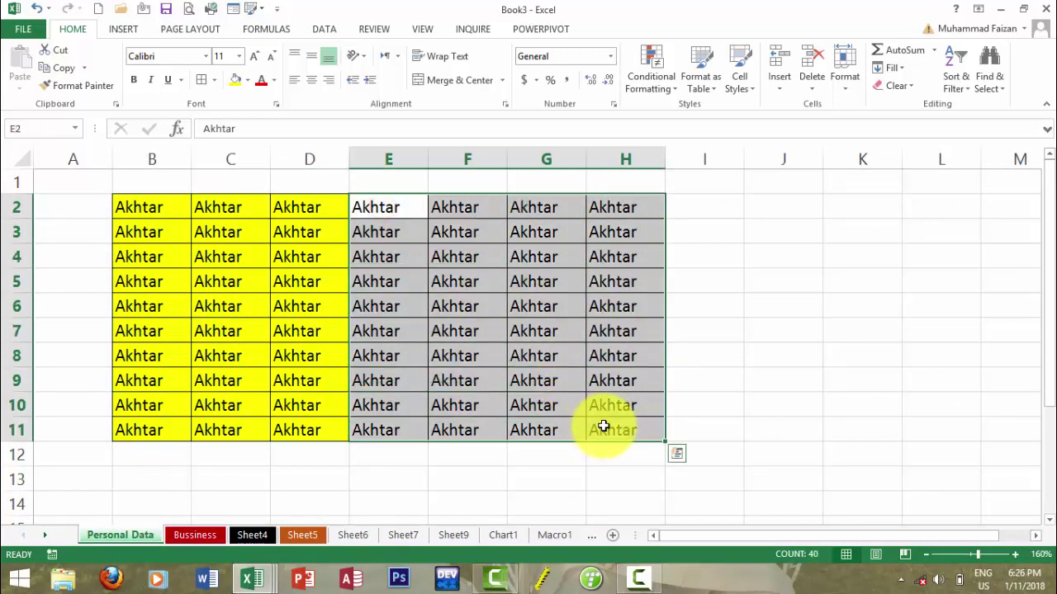
{"action": "type", "text": "Tayyab"}
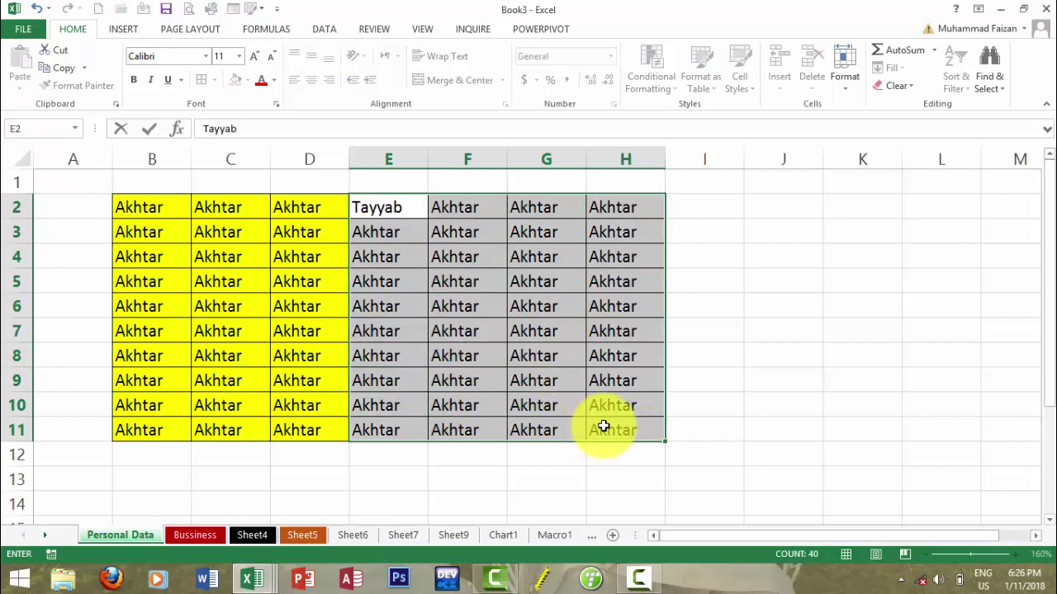
{"action": "key", "text": "ctrl+Return"}
{"action": "left_click", "coordinate": [407, 351]}
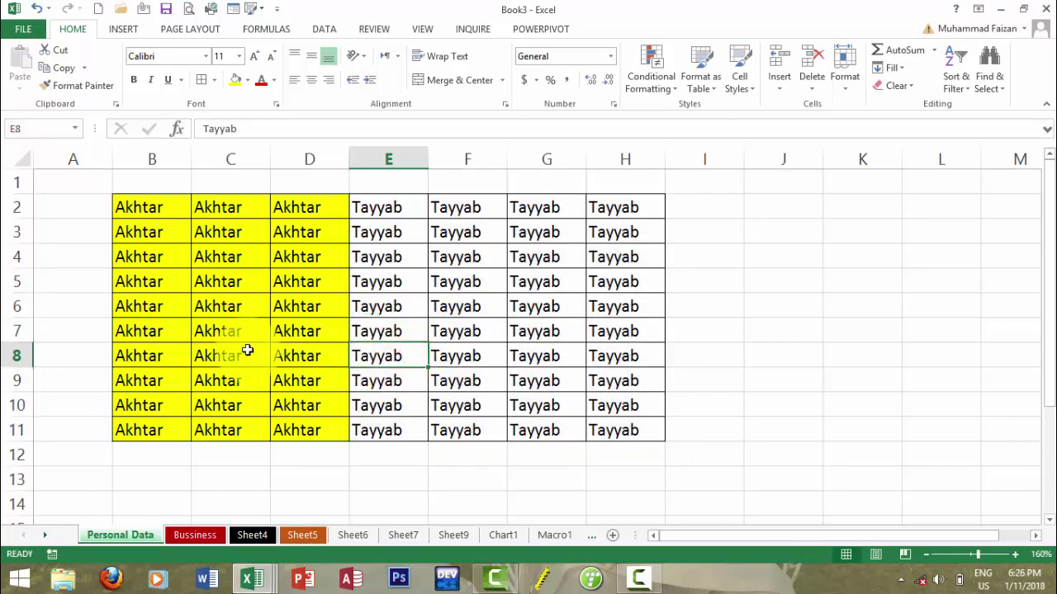
{"action": "left_click_drag", "start_coordinate": [177, 207], "coordinate": [240, 233]}
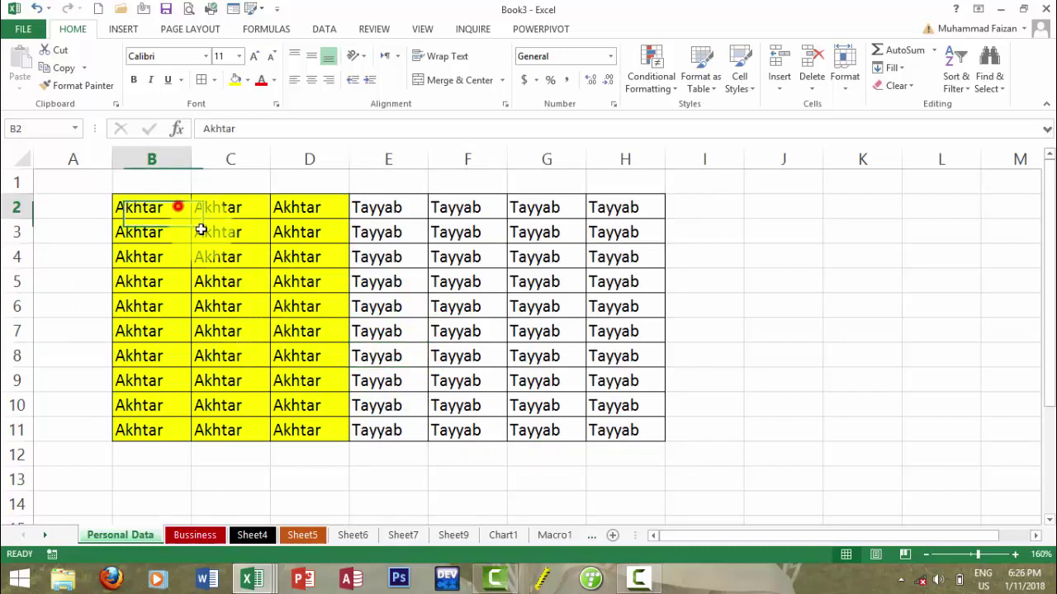
{"action": "left_click", "coordinate": [380, 210]}
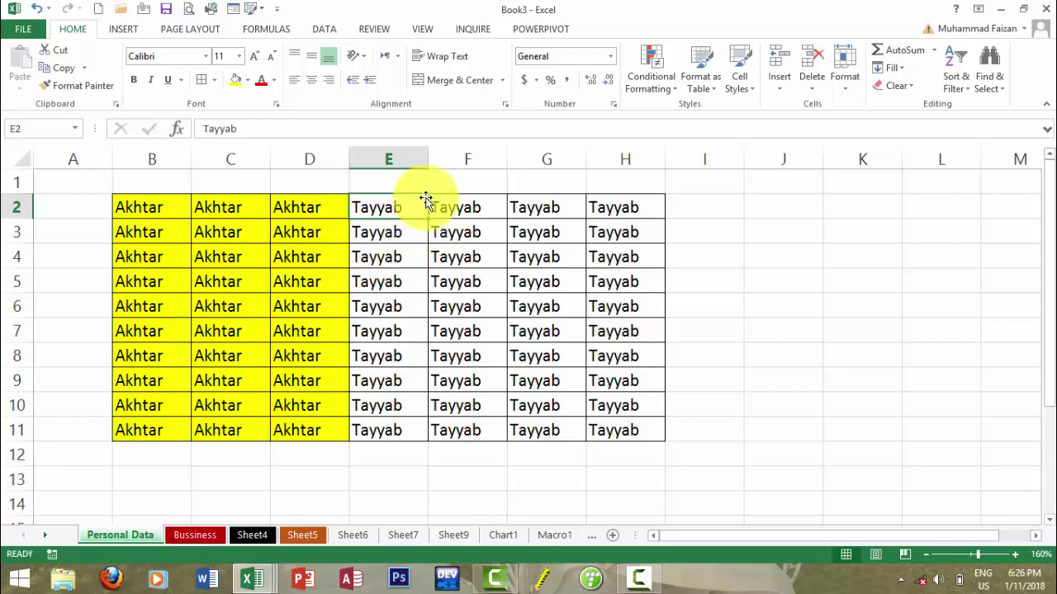
Step: Open Protect Sheet for Personal Data and move the dialog clear of the table
{"action": "left_click", "coordinate": [845, 68]}
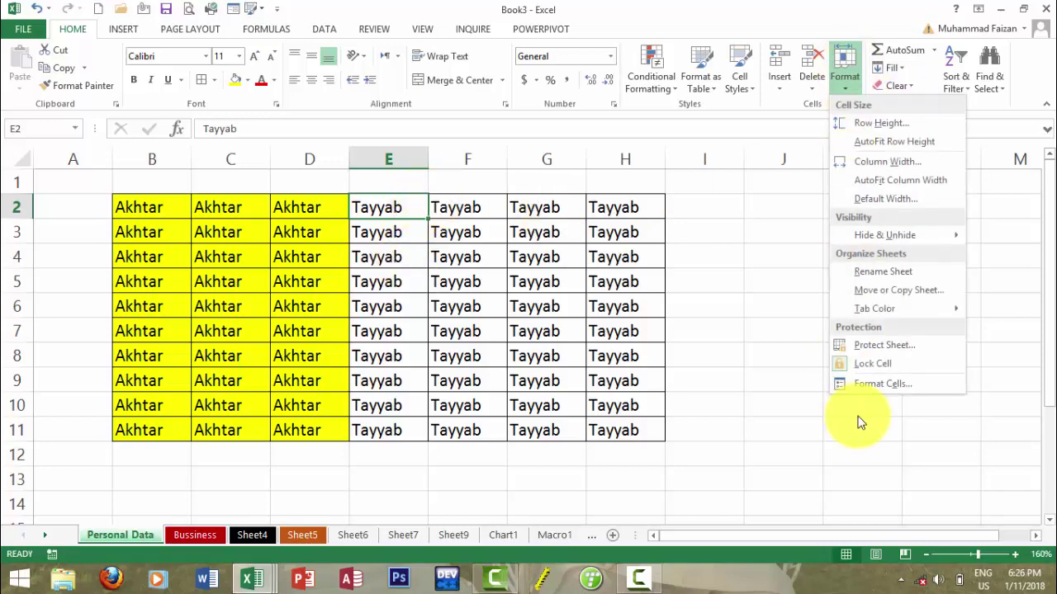
{"action": "left_click", "coordinate": [863, 344]}
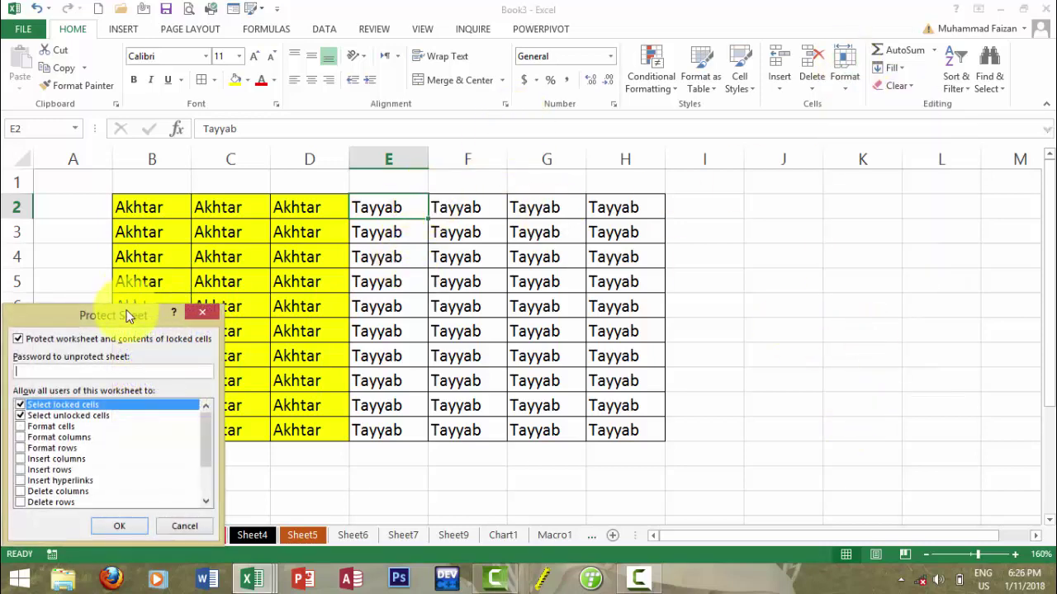
{"action": "left_click_drag", "start_coordinate": [127, 319], "coordinate": [700, 183]}
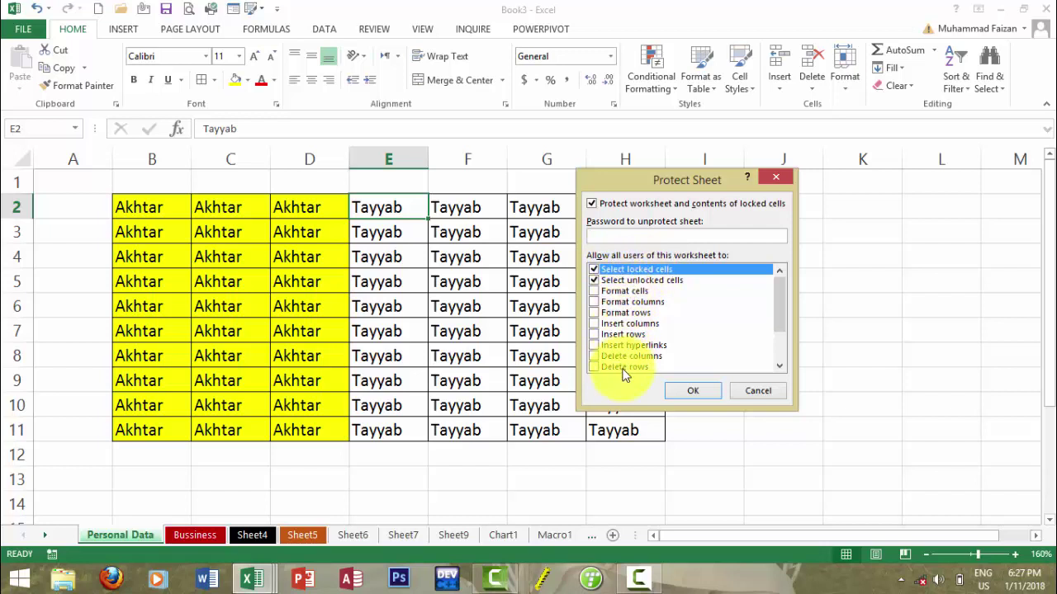
{"action": "left_click_drag", "start_coordinate": [786, 312], "coordinate": [785, 349]}
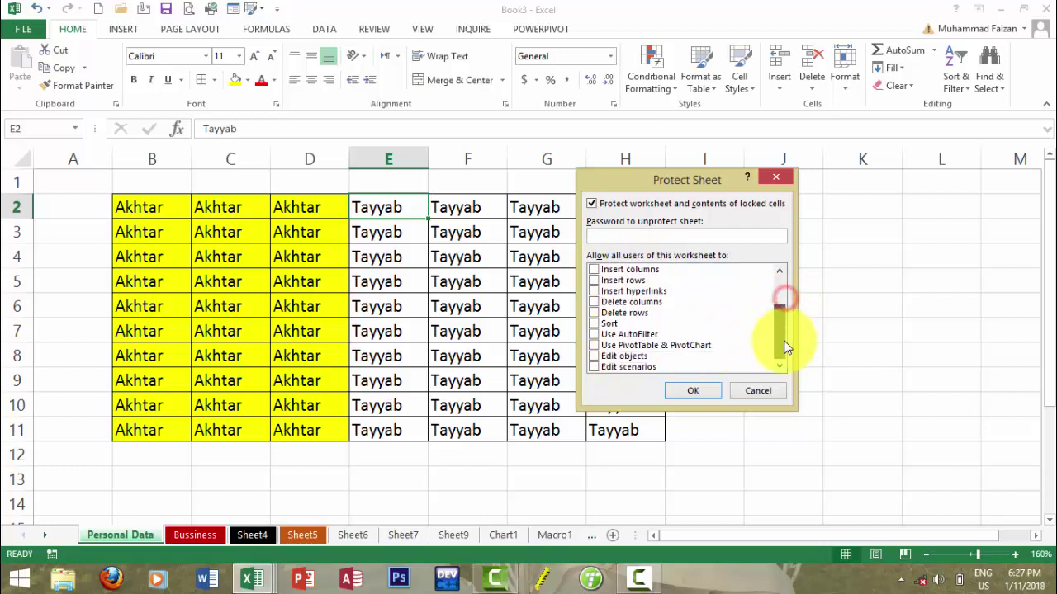
{"action": "left_click", "coordinate": [624, 302]}
{"action": "left_click", "coordinate": [624, 281]}
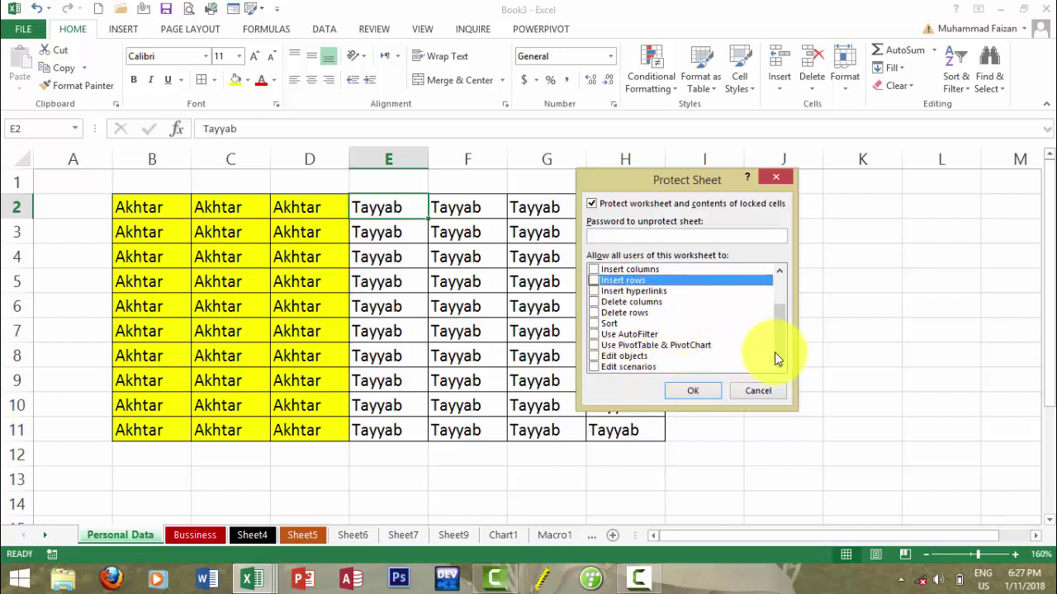
{"action": "left_click_drag", "start_coordinate": [778, 348], "coordinate": [779, 292]}
Step: Allow only selecting locked and unlocked cells, then set and confirm the password
{"action": "left_click", "coordinate": [593, 269]}
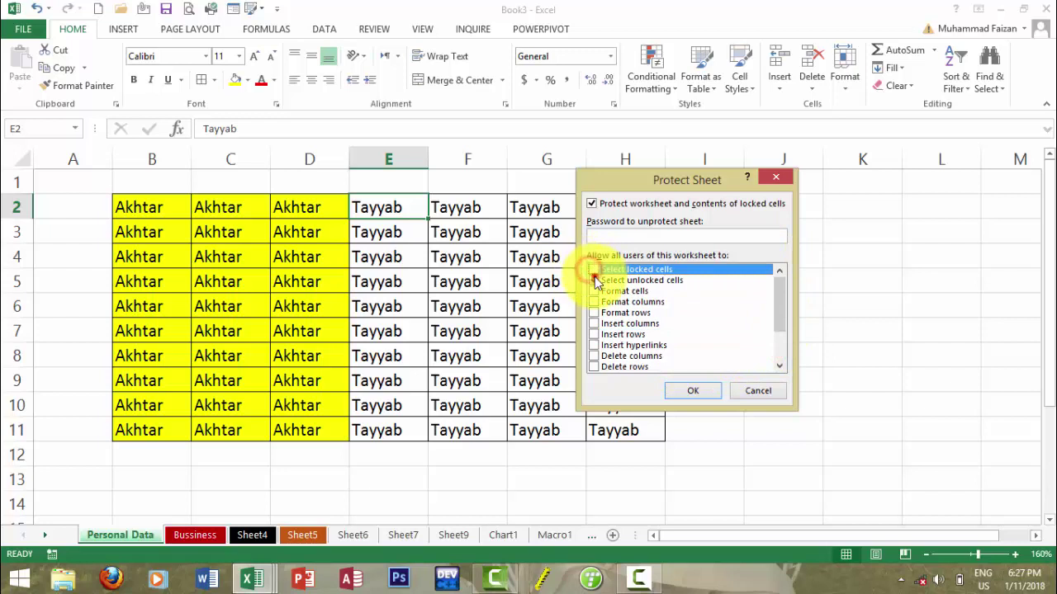
{"action": "left_click", "coordinate": [593, 280]}
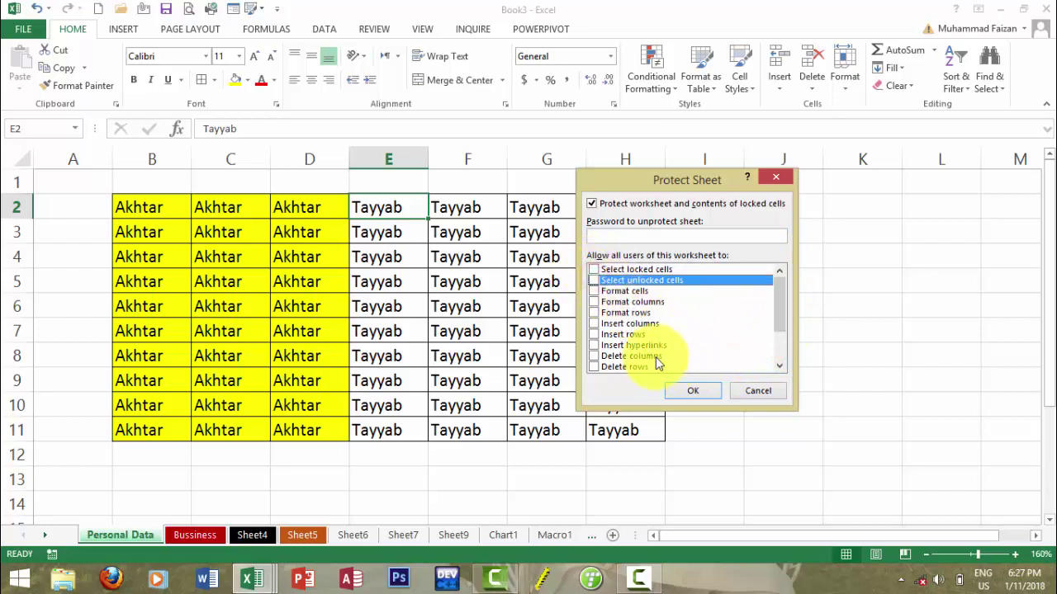
{"action": "left_click", "coordinate": [593, 324]}
{"action": "left_click", "coordinate": [594, 334]}
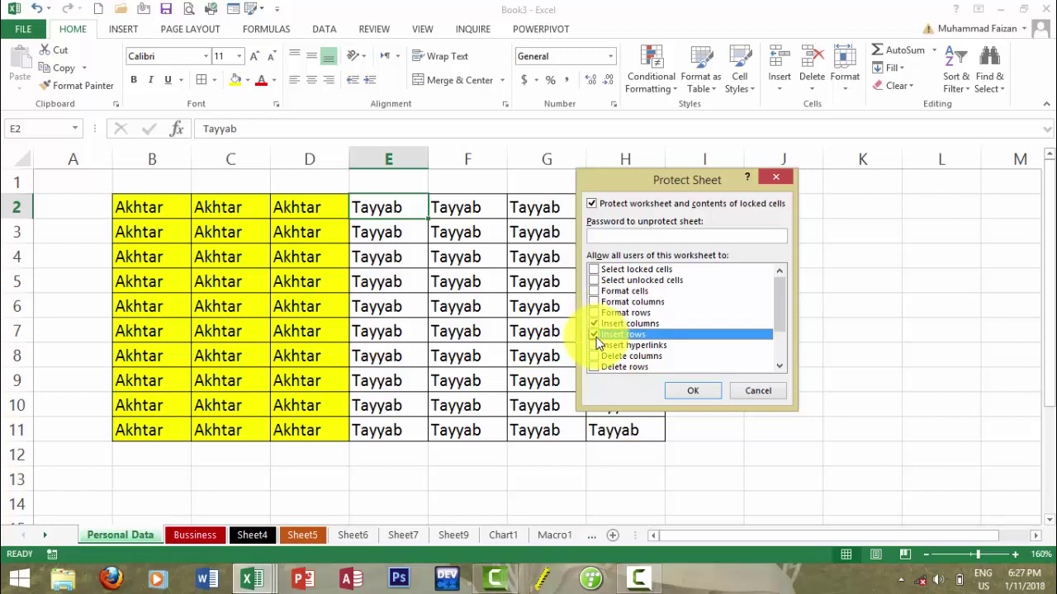
{"action": "left_click", "coordinate": [593, 323]}
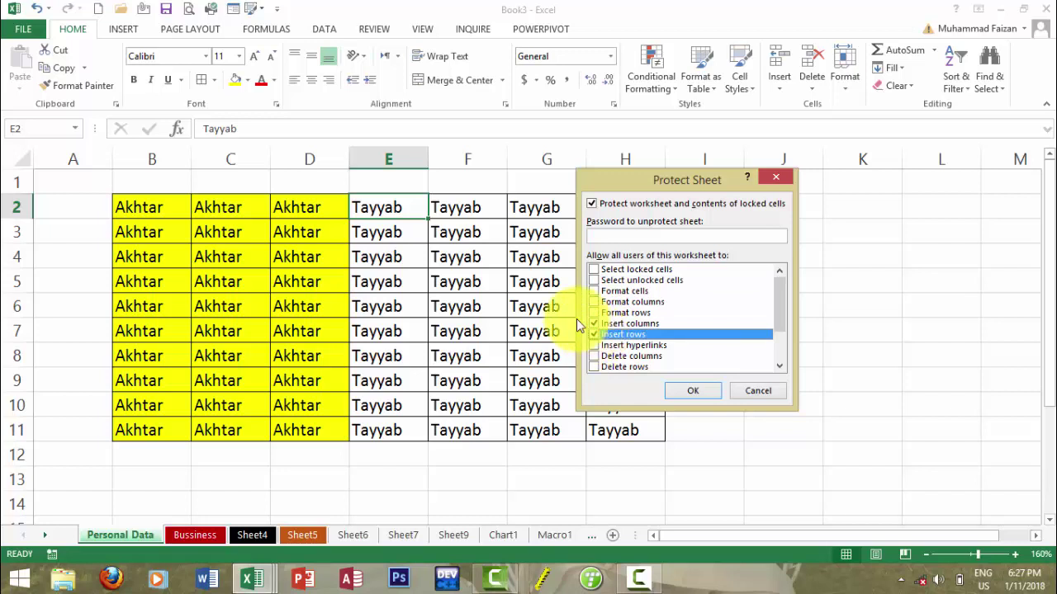
{"action": "left_click", "coordinate": [593, 335]}
{"action": "left_click", "coordinate": [594, 269]}
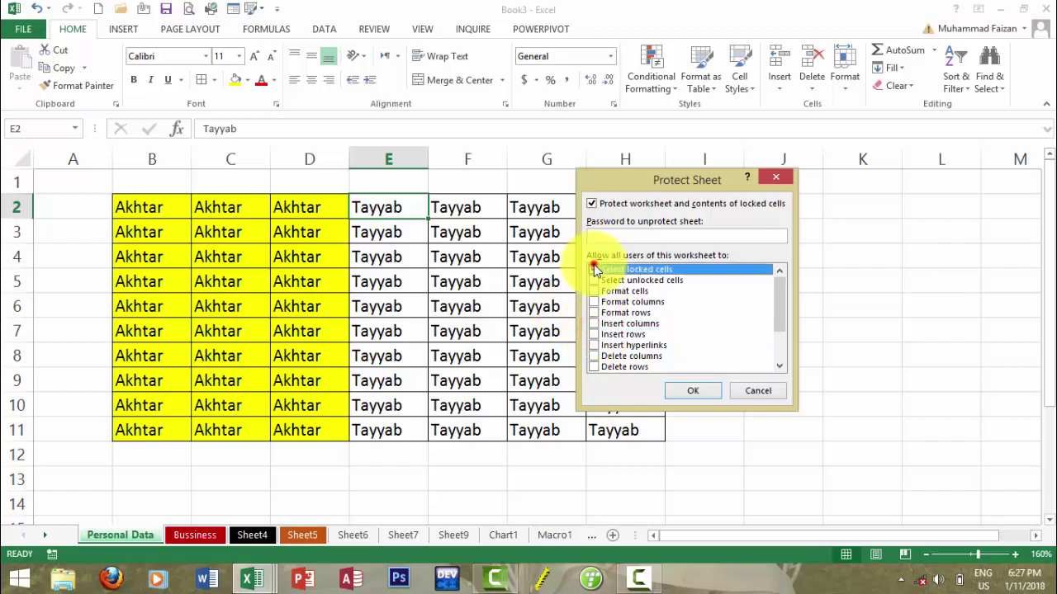
{"action": "left_click", "coordinate": [593, 280]}
{"action": "left_click", "coordinate": [594, 269]}
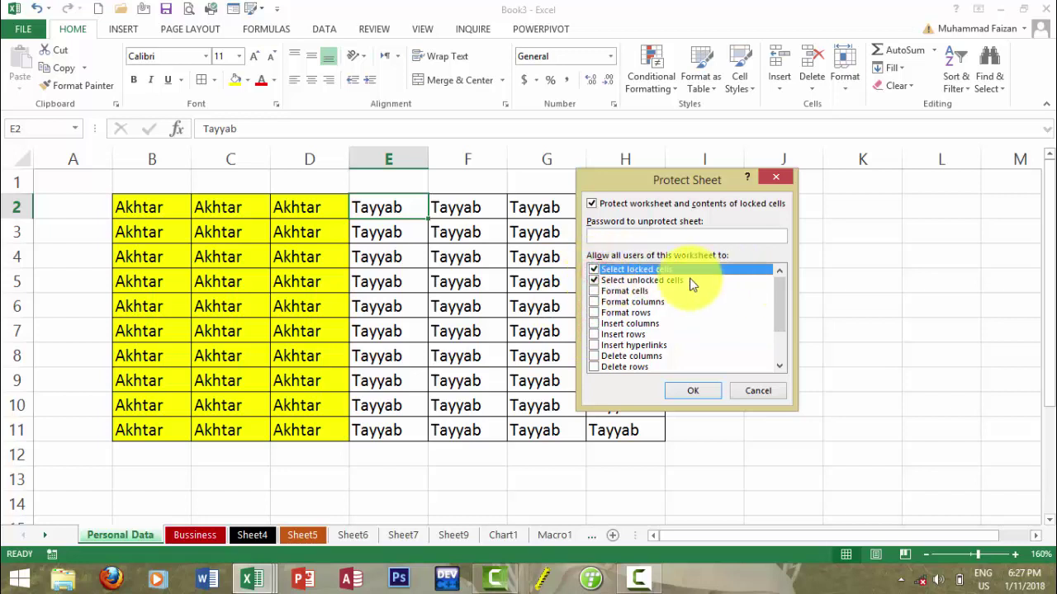
{"action": "left_click", "coordinate": [638, 235]}
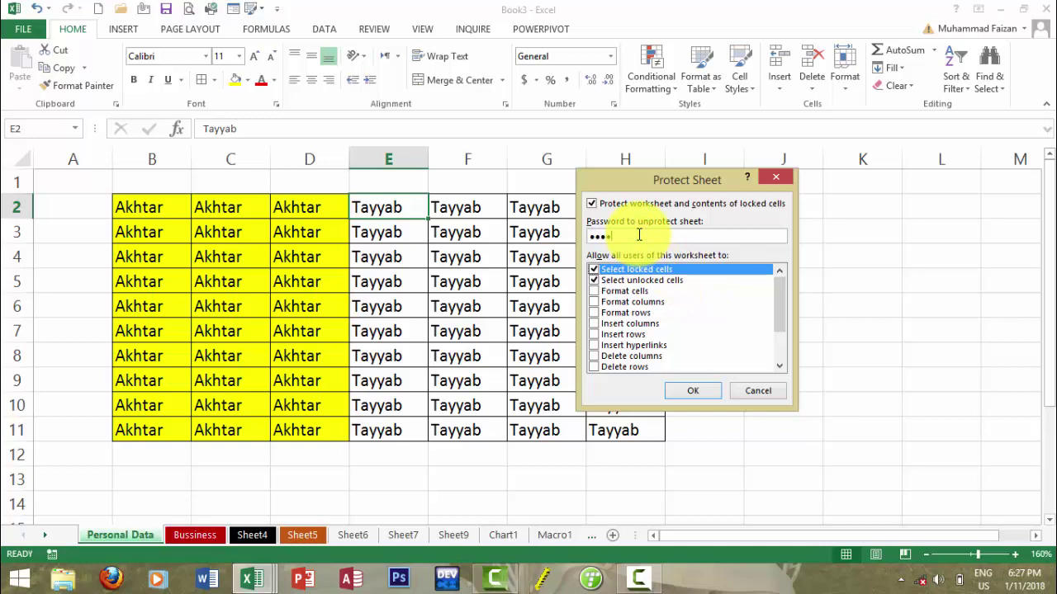
{"action": "left_click", "coordinate": [691, 393]}
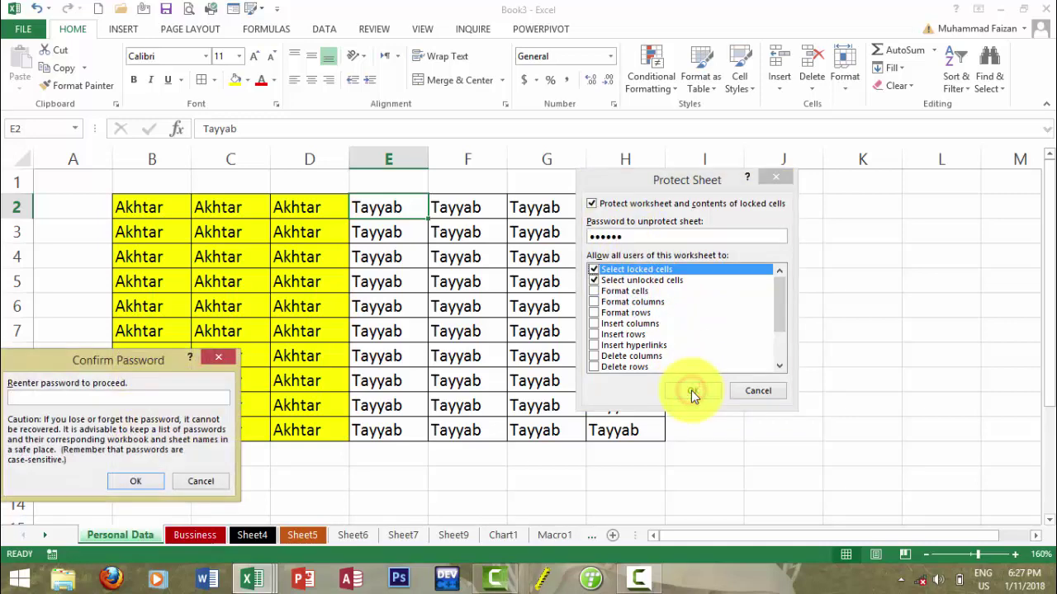
{"action": "key", "text": "Return"}
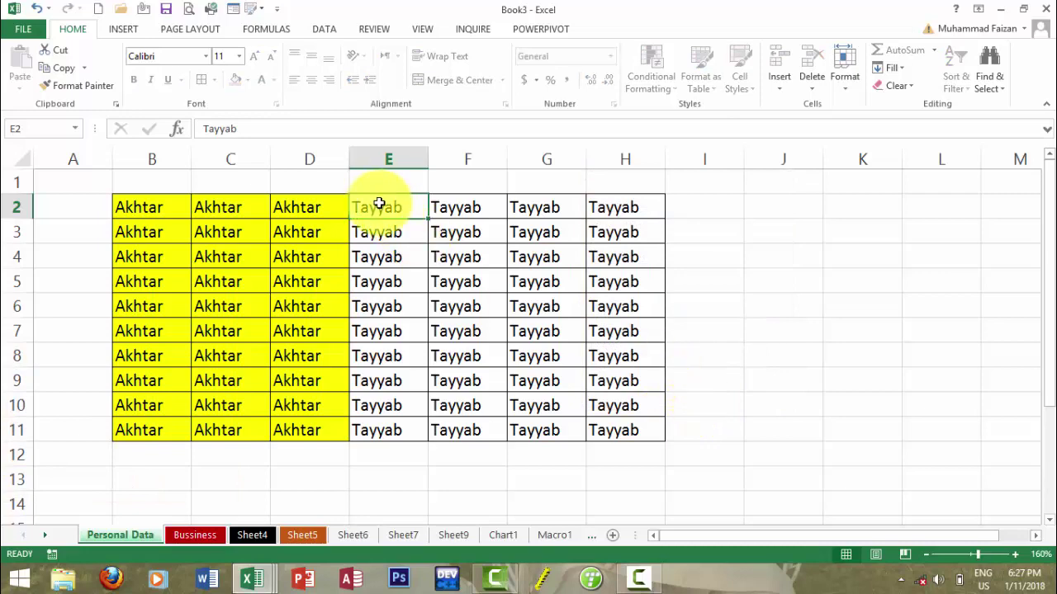
Step: Try clearing the filled E2:H11 range and editing I6; protection refuses the changes
{"action": "mouse_move", "coordinate": [378, 204]}
{"action": "left_mouse_down"}
{"action": "mouse_move", "coordinate": [605, 381]}
{"action": "mouse_move", "coordinate": [610, 428]}
{"action": "left_mouse_up"}
{"action": "key", "text": "Delete"}
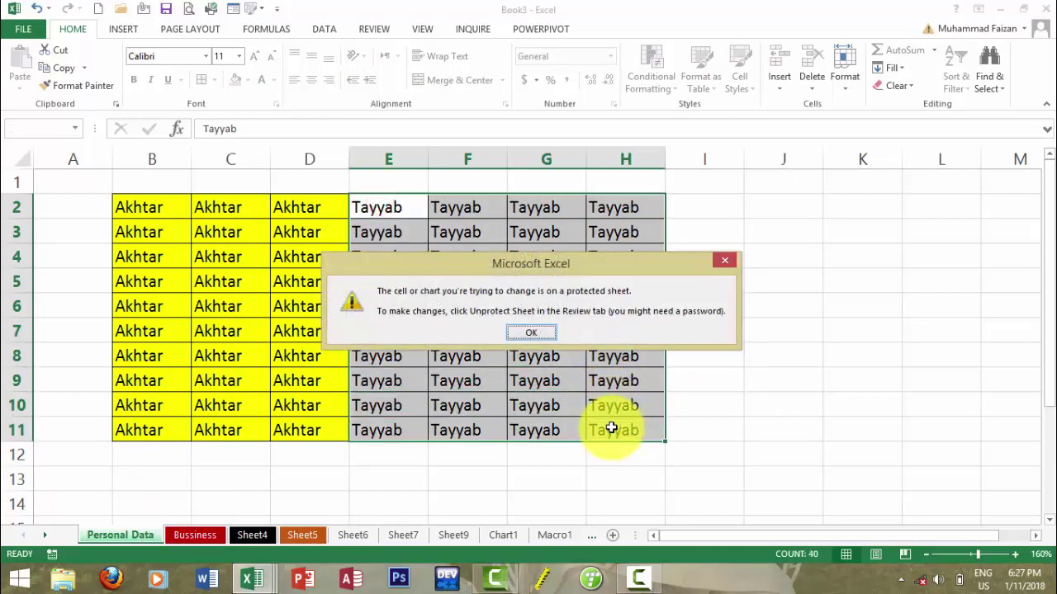
{"action": "left_click", "coordinate": [610, 427]}
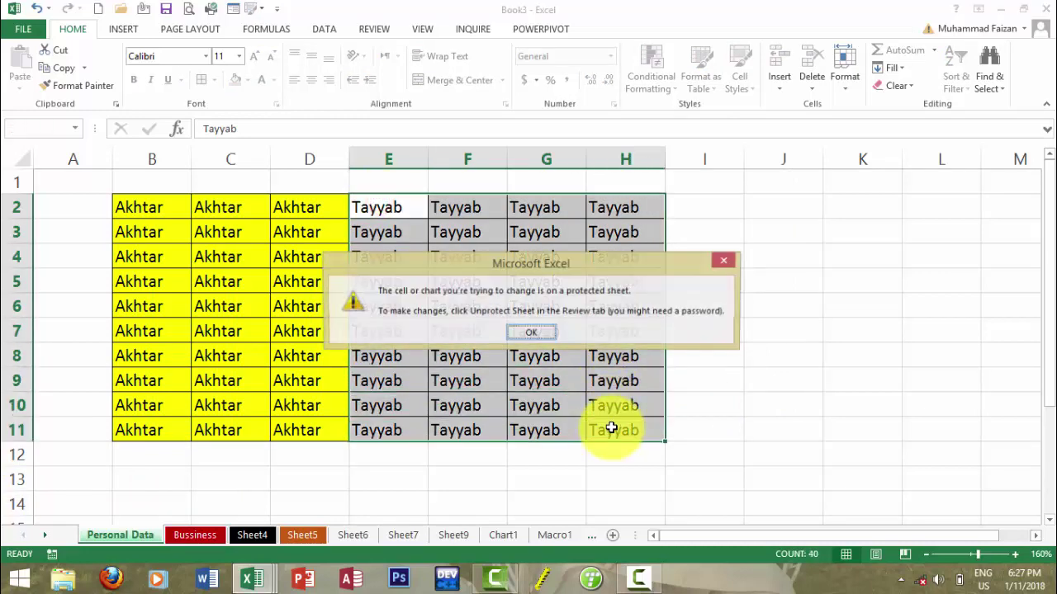
{"action": "key", "text": "Return"}
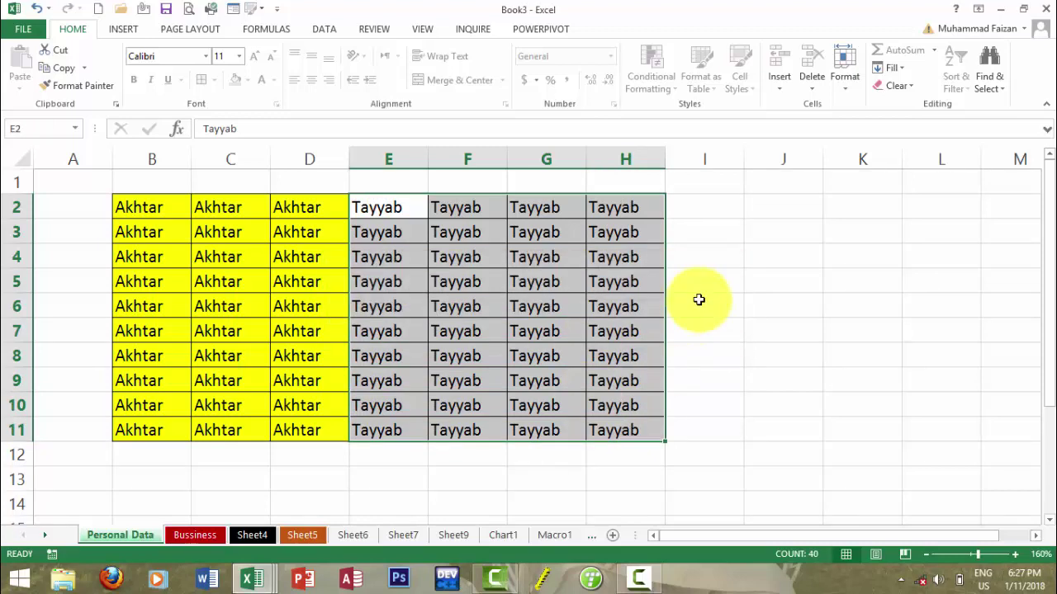
{"action": "left_click", "coordinate": [698, 300]}
{"action": "double_click", "coordinate": [731, 299]}
{"action": "key", "text": "Return"}
Step: Attempt edits in K3, I3 and C6, dismissing each protected-sheet warning
{"action": "left_click", "coordinate": [847, 224]}
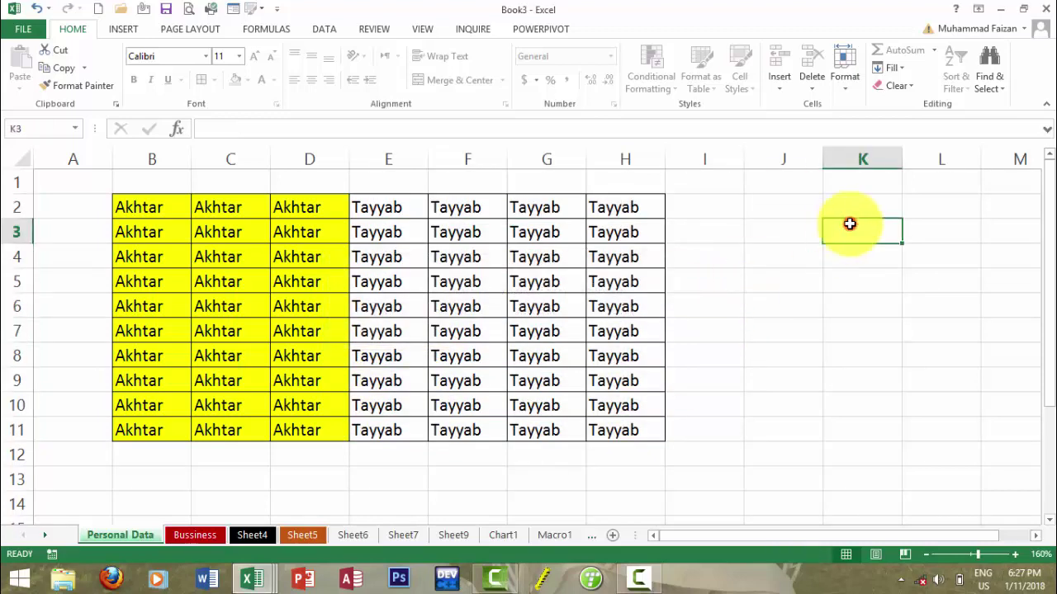
{"action": "double_click", "coordinate": [847, 224]}
{"action": "key", "text": "Return"}
{"action": "left_click", "coordinate": [686, 217]}
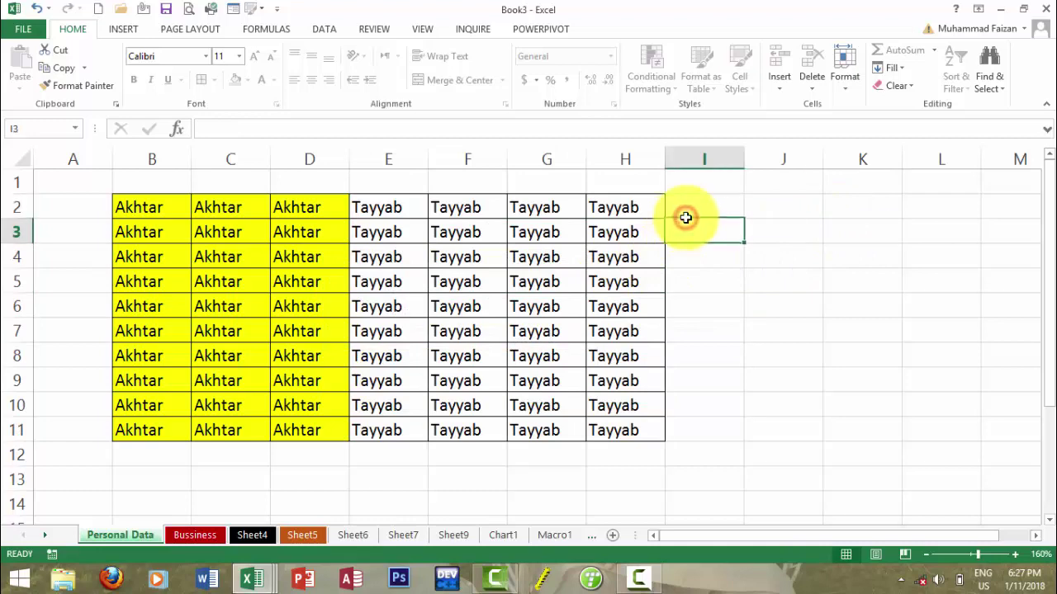
{"action": "double_click", "coordinate": [685, 217]}
{"action": "key", "text": "Return"}
{"action": "left_click", "coordinate": [236, 308]}
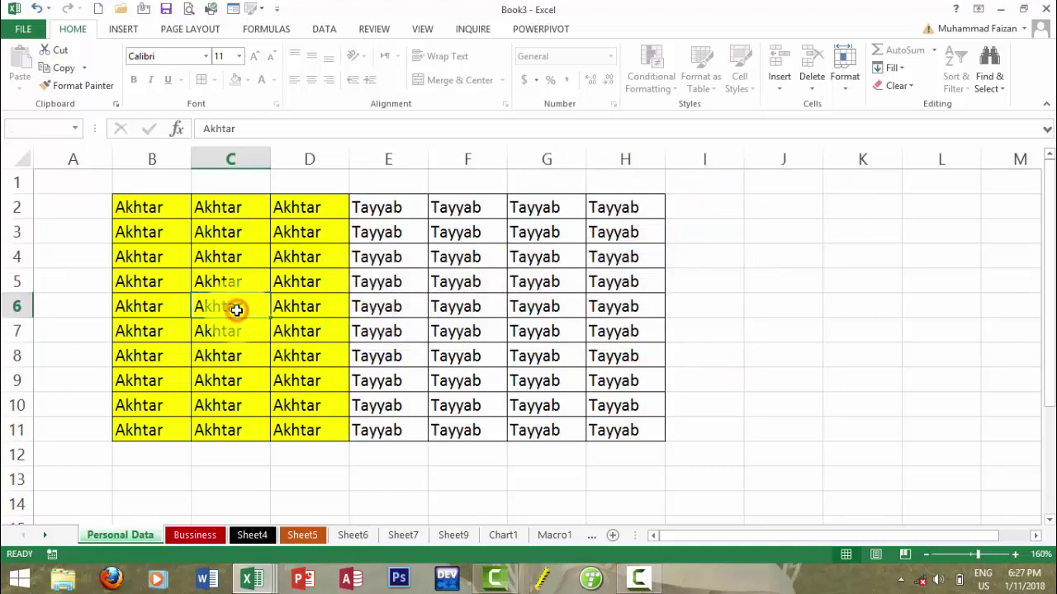
{"action": "double_click", "coordinate": [236, 309]}
{"action": "key", "text": "Return"}
Step: On Sheet4, enter 'gdaf' in F14 and 'safas fas df safsa fsadf' below it
{"action": "left_click", "coordinate": [247, 537]}
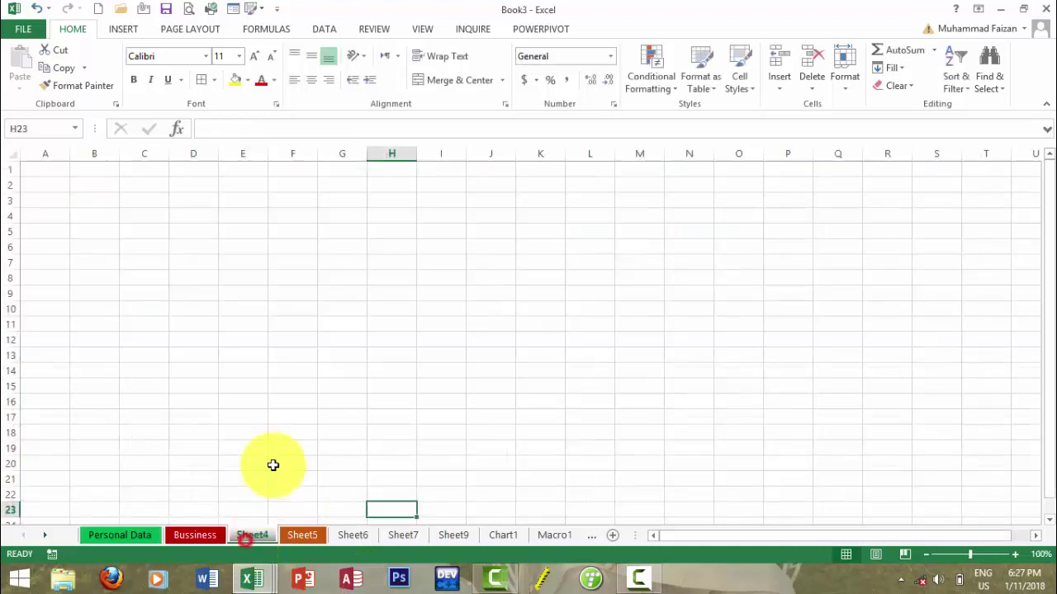
{"action": "left_click", "coordinate": [294, 368]}
{"action": "type", "text": "gdaf"}
{"action": "key", "text": "Return"}
{"action": "type", "text": "safas fas df"}
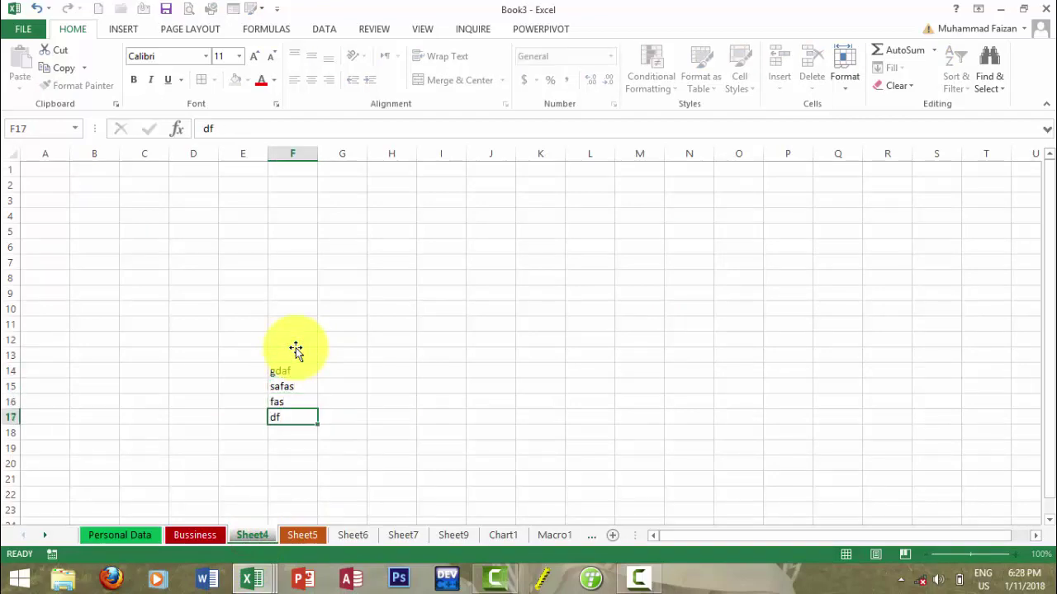
{"action": "type", "text": " safsa fsadf"}
{"action": "key", "text": "Return"}
Step: Confirm a Personal Data column F cell is locked, and cancel deleting the sheet
{"action": "left_click", "coordinate": [114, 537]}
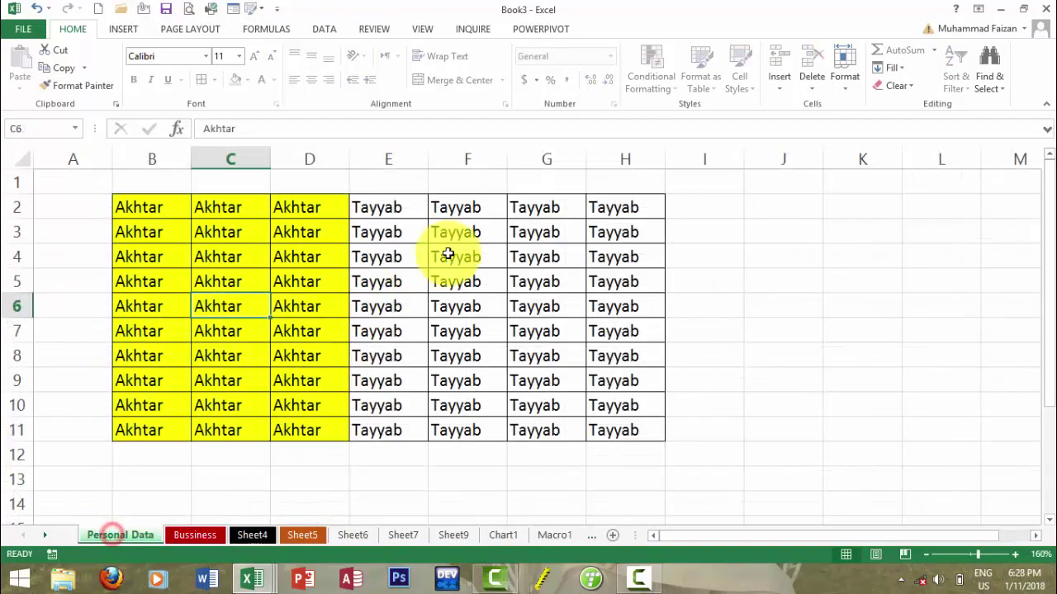
{"action": "left_click", "coordinate": [450, 239]}
{"action": "double_click", "coordinate": [450, 243]}
{"action": "key", "text": "Return"}
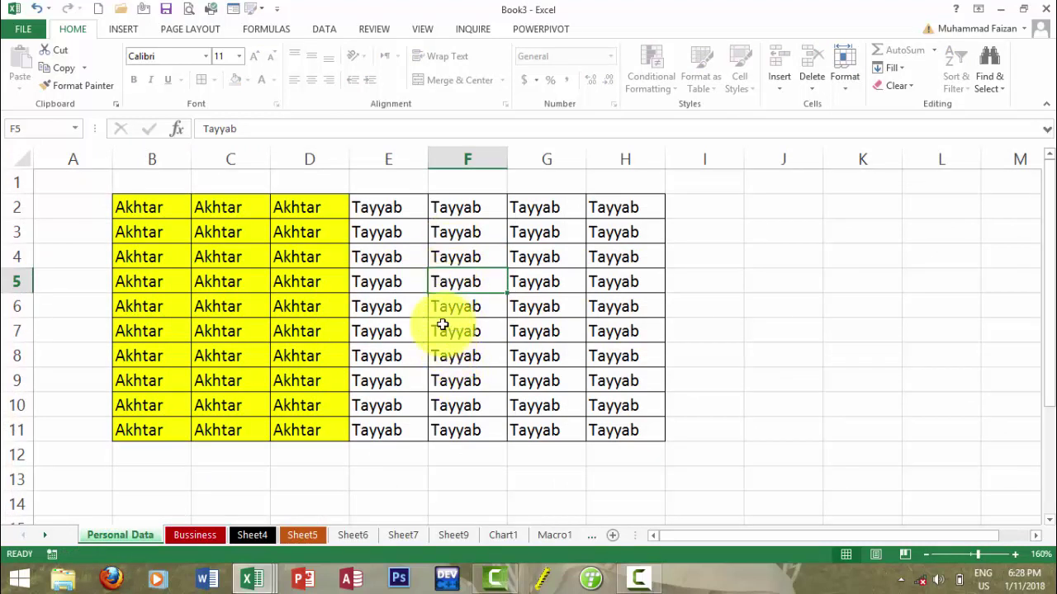
{"action": "right_click", "coordinate": [142, 536]}
{"action": "left_click", "coordinate": [190, 378]}
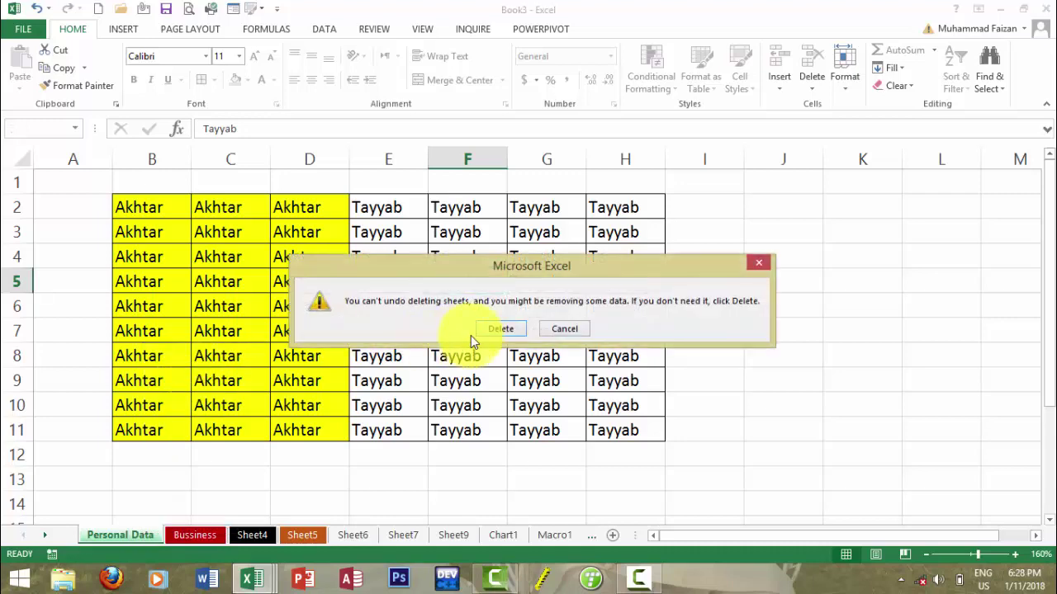
{"action": "left_click", "coordinate": [561, 332]}
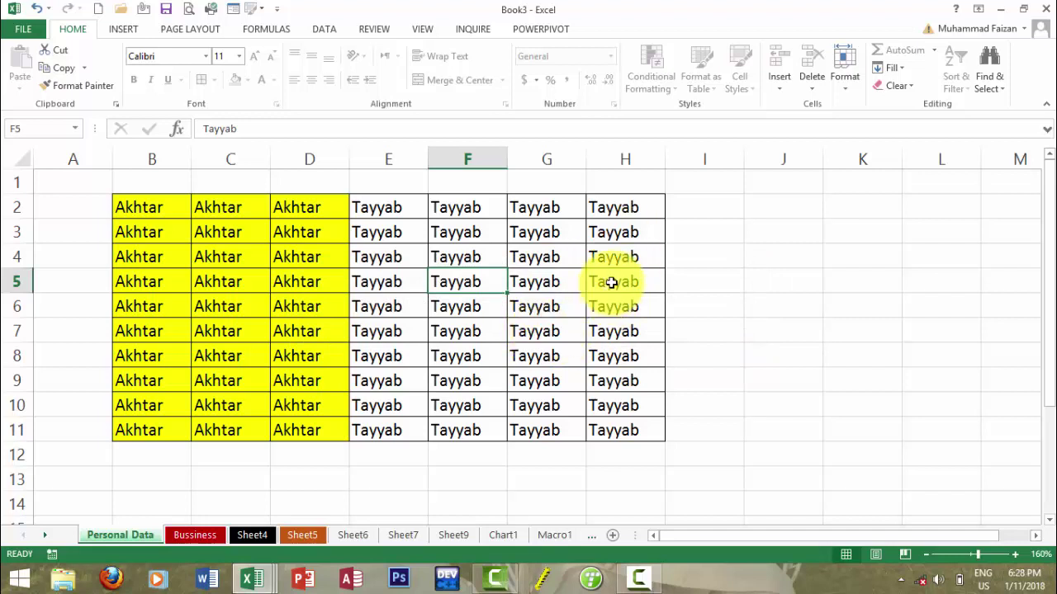
{"action": "left_click", "coordinate": [848, 64]}
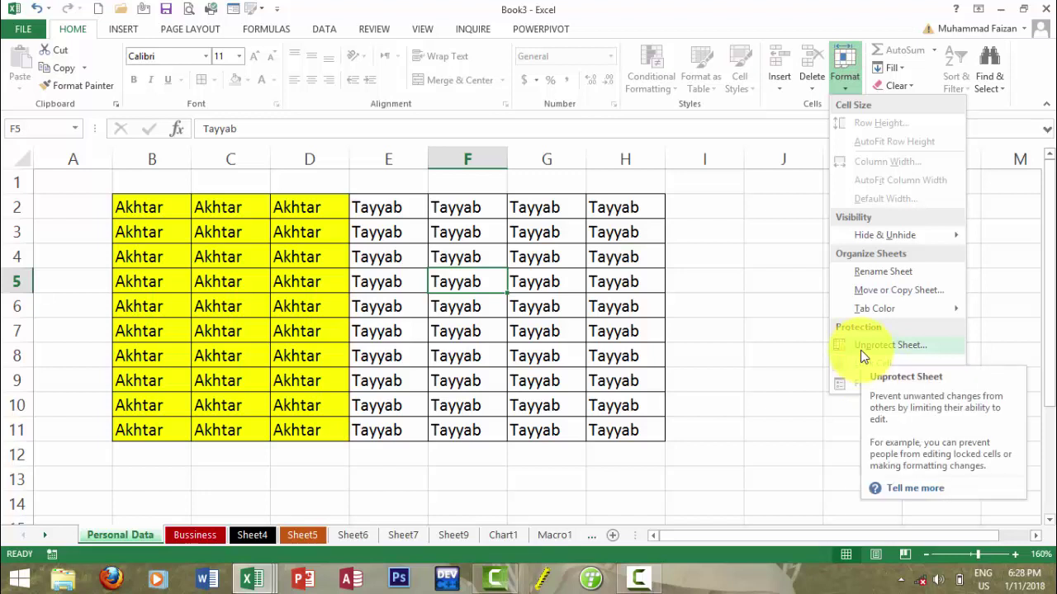
Step: Unprotect the Personal Data sheet by entering its password
{"action": "left_click", "coordinate": [863, 347]}
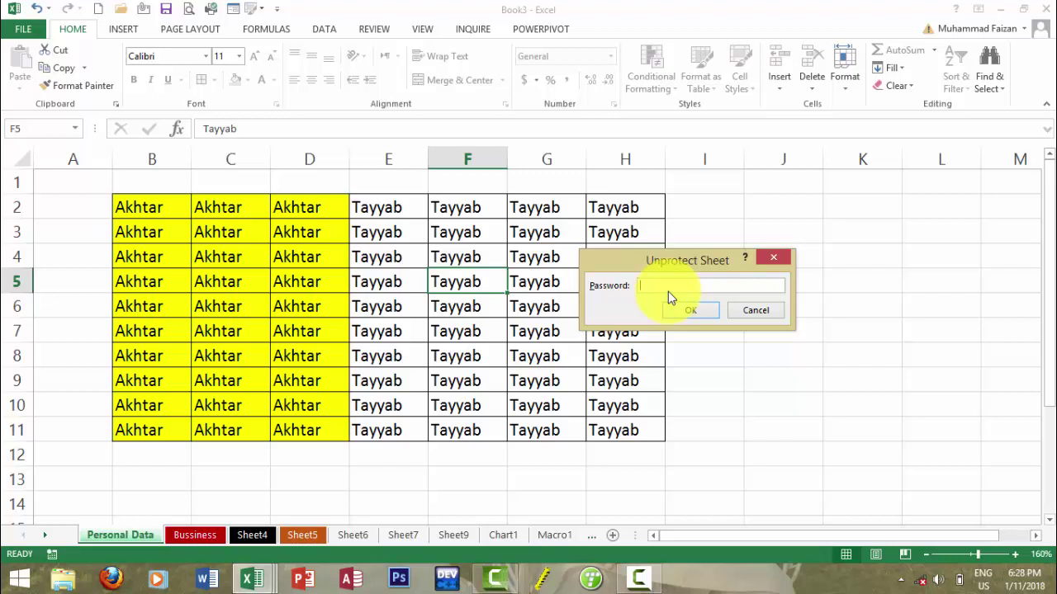
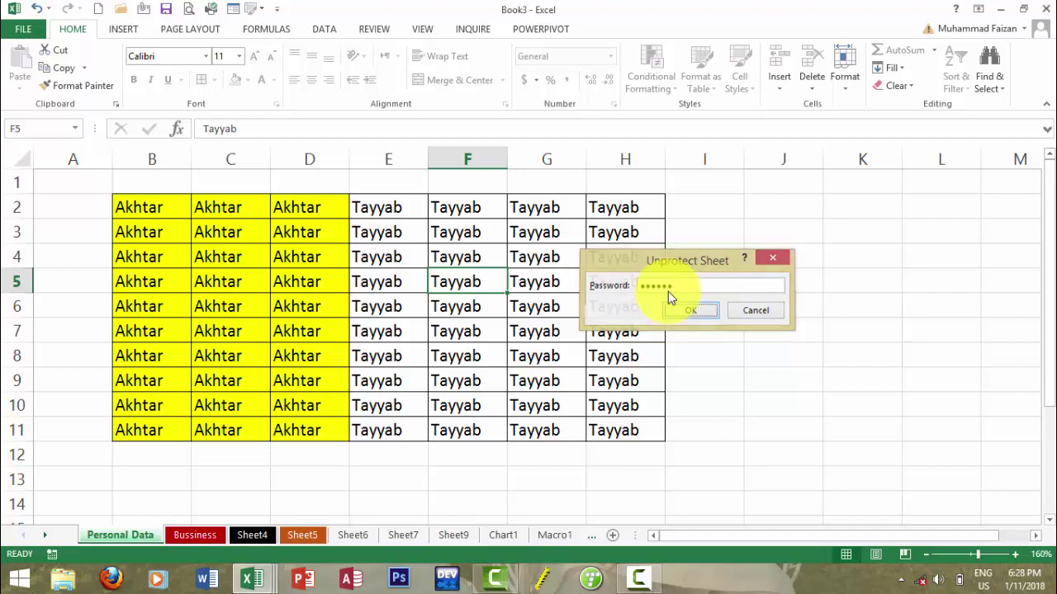
{"action": "key", "text": "Return"}
{"action": "left_click", "coordinate": [663, 291]}
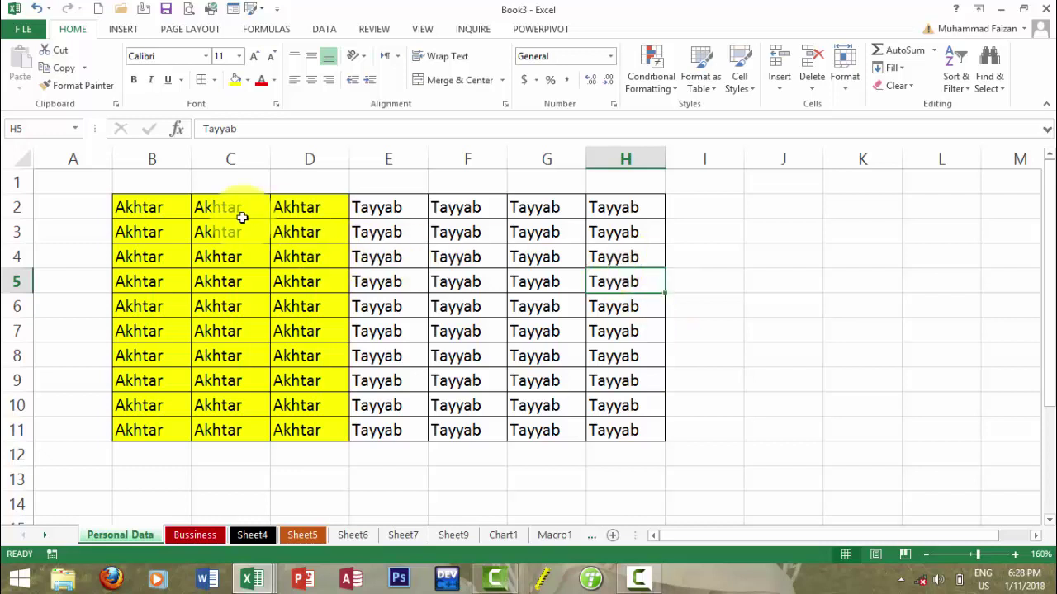
Step: Select the Personal Data range B2:H11 several times, then clear the selection
{"action": "left_click", "coordinate": [150, 205]}
{"action": "left_click_drag", "start_coordinate": [151, 204], "coordinate": [605, 428]}
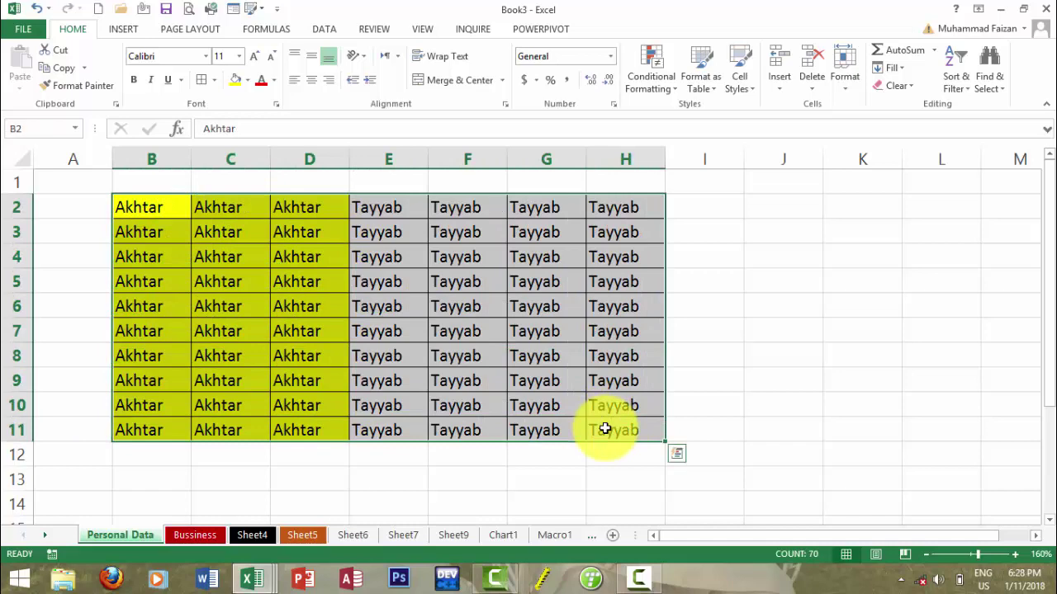
{"action": "left_click_drag", "start_coordinate": [766, 212], "coordinate": [1052, 371]}
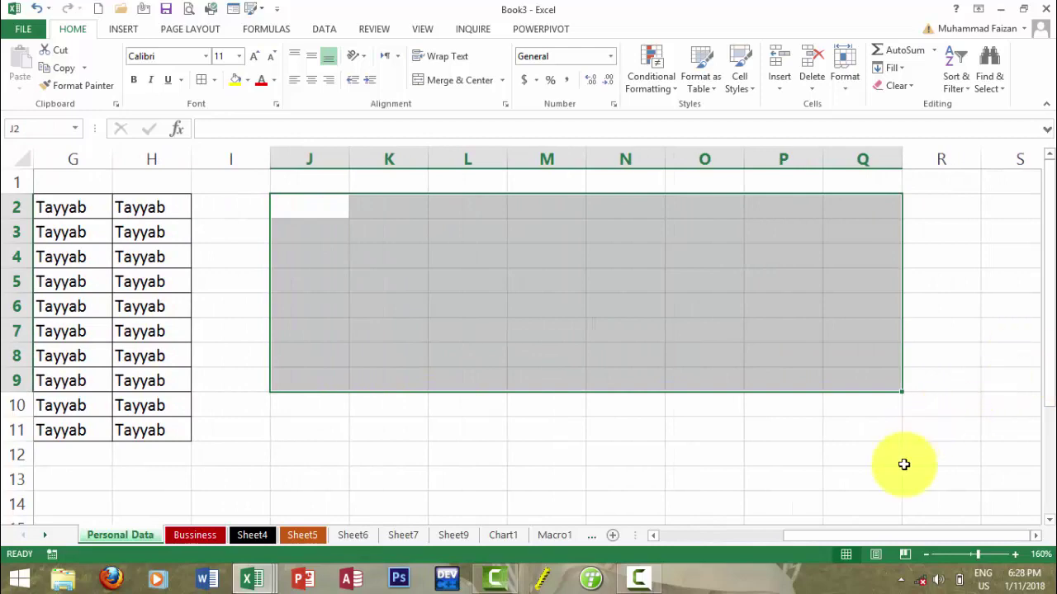
{"action": "left_click_drag", "start_coordinate": [895, 535], "coordinate": [239, 400]}
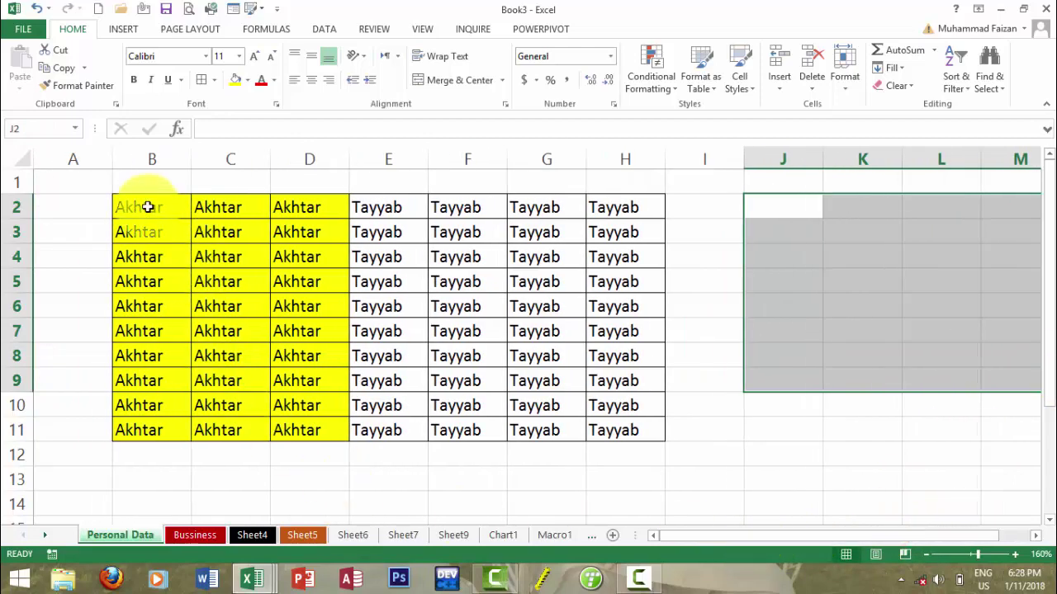
{"action": "left_click_drag", "start_coordinate": [146, 208], "coordinate": [637, 429]}
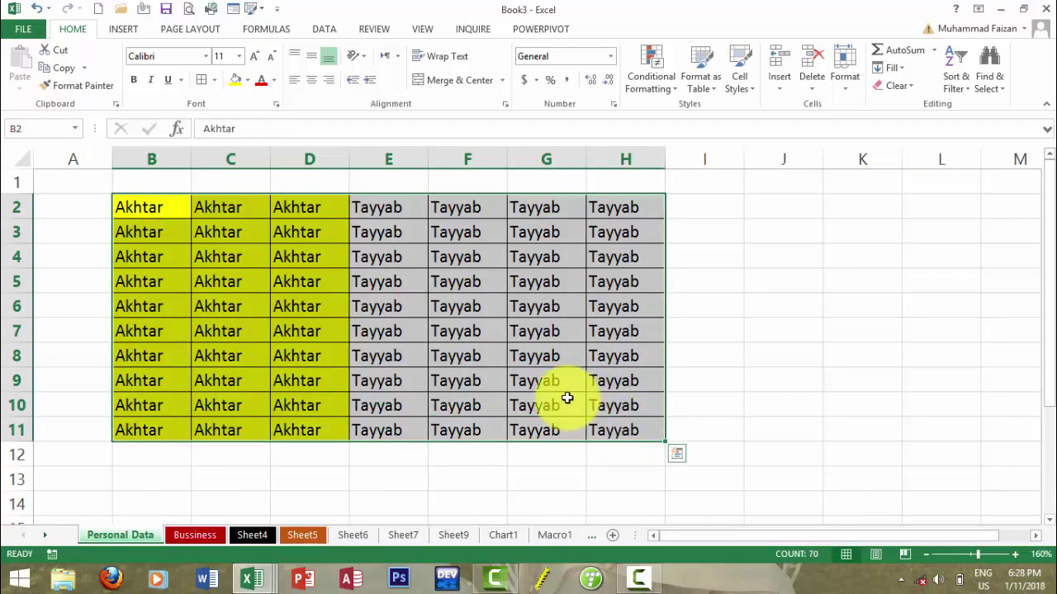
{"action": "left_click", "coordinate": [753, 354]}
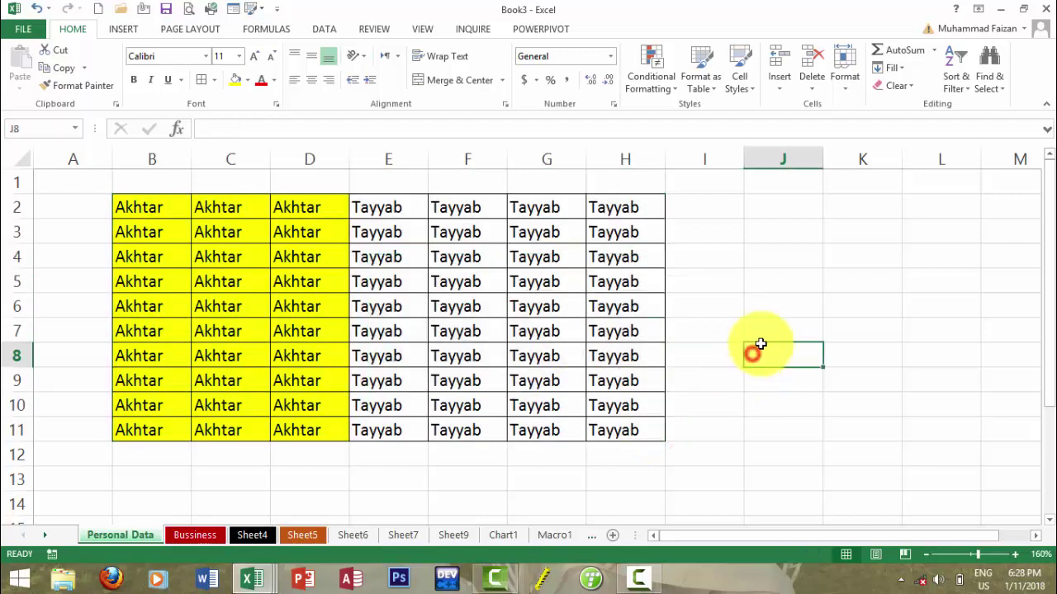
{"action": "left_click", "coordinate": [778, 278]}
{"action": "left_click", "coordinate": [396, 288]}
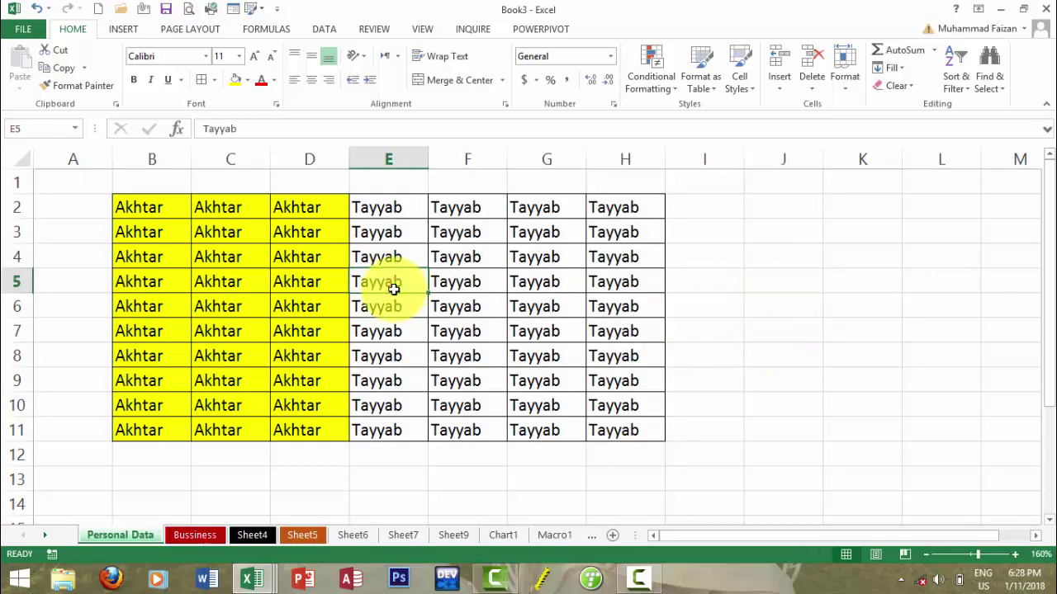
{"action": "left_click_drag", "start_coordinate": [143, 211], "coordinate": [633, 430]}
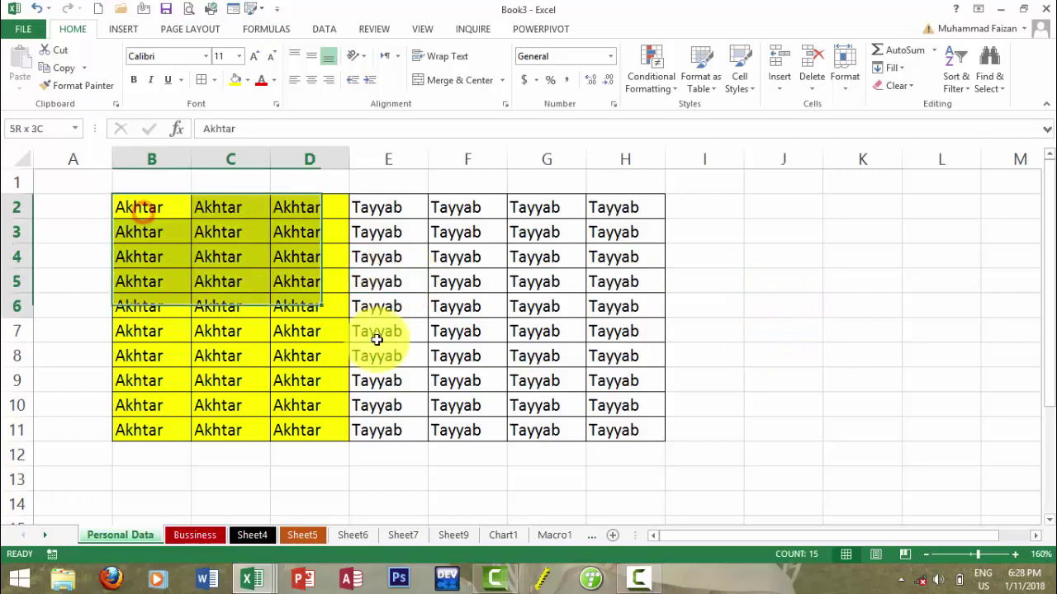
{"action": "left_click", "coordinate": [930, 308]}
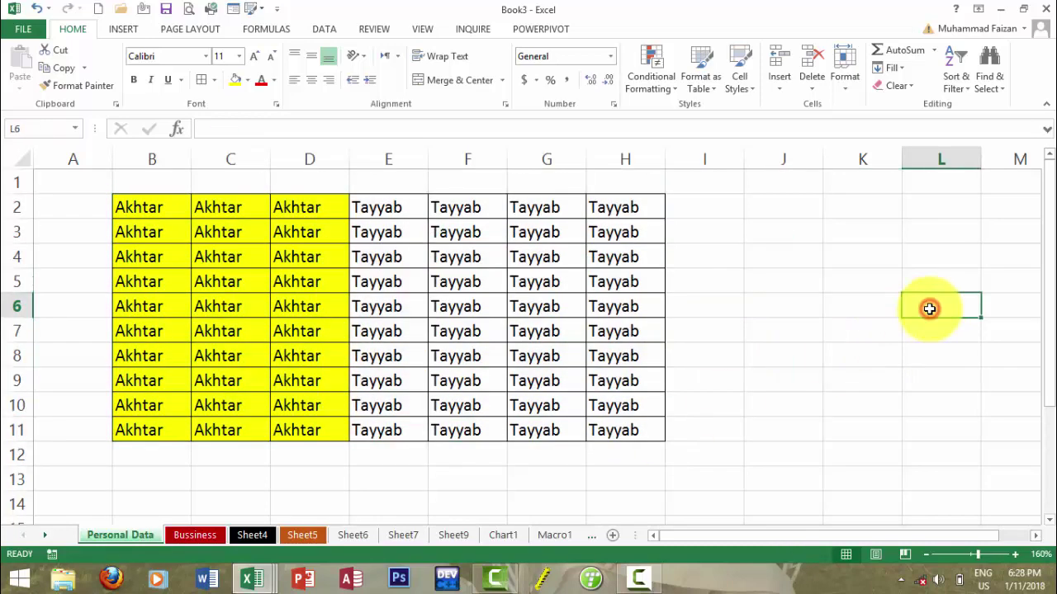
Step: Select the entire worksheet and turn off Lock Cell for all cells
{"action": "left_click", "coordinate": [19, 160]}
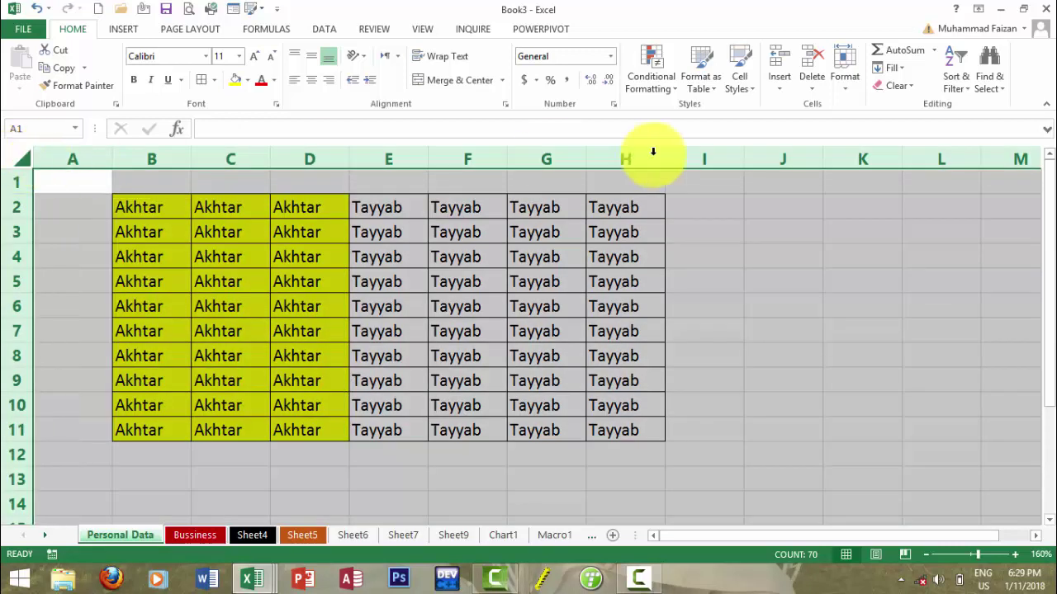
{"action": "left_click", "coordinate": [842, 74]}
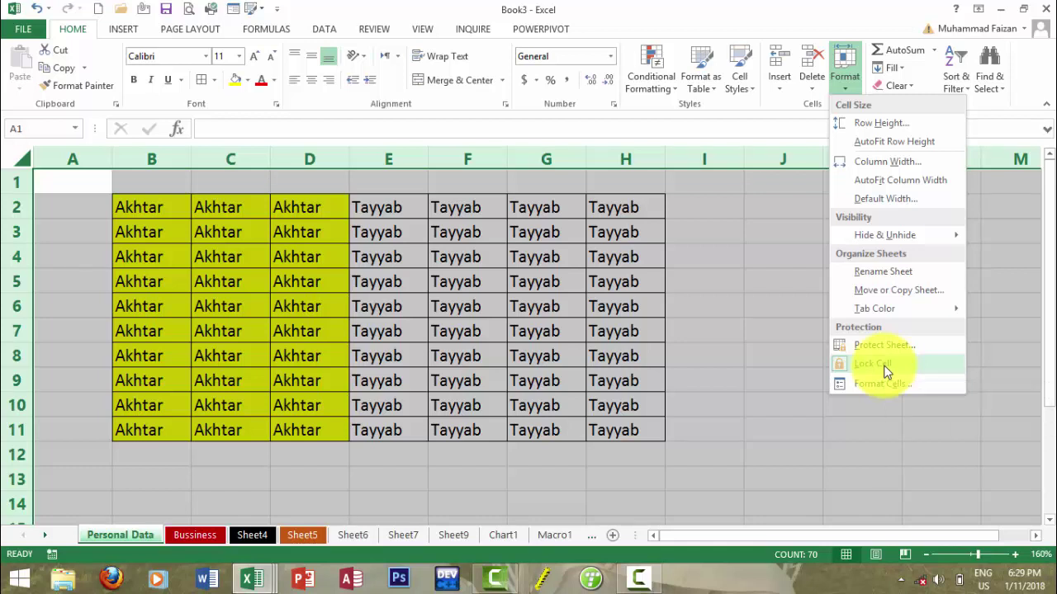
{"action": "left_click", "coordinate": [879, 364]}
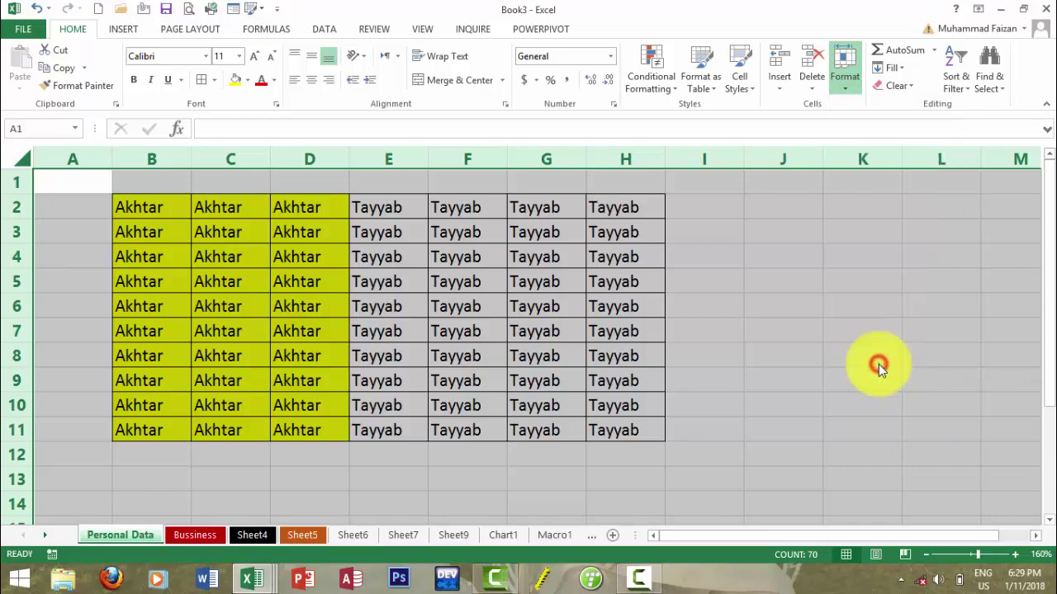
{"action": "left_click", "coordinate": [415, 354]}
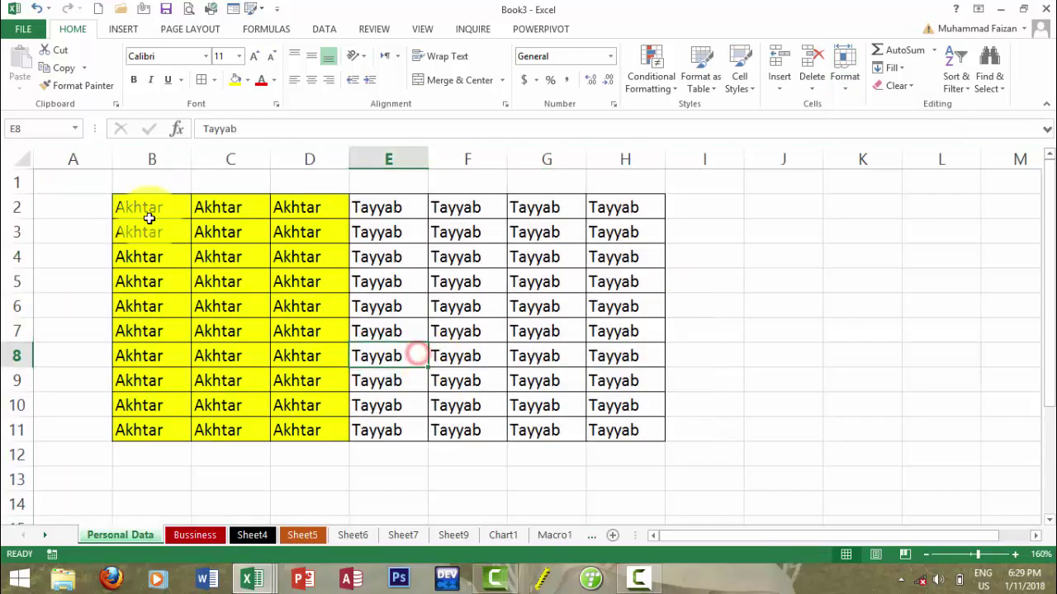
Step: Select B2:H11 and apply Lock Cell to it
{"action": "left_click", "coordinate": [149, 207]}
{"action": "left_click_drag", "start_coordinate": [148, 207], "coordinate": [607, 430]}
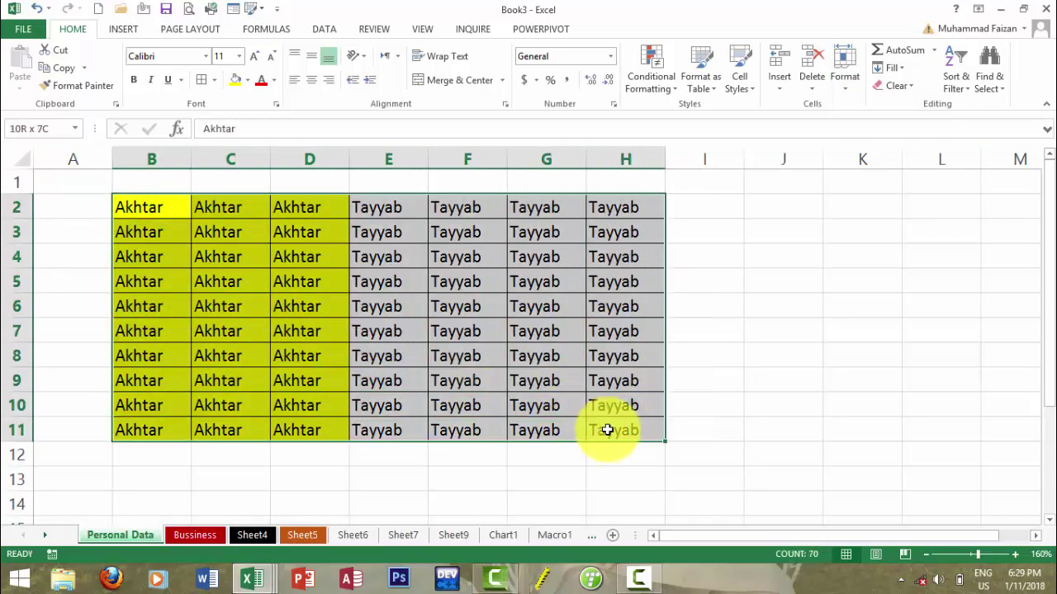
{"action": "left_click", "coordinate": [844, 78]}
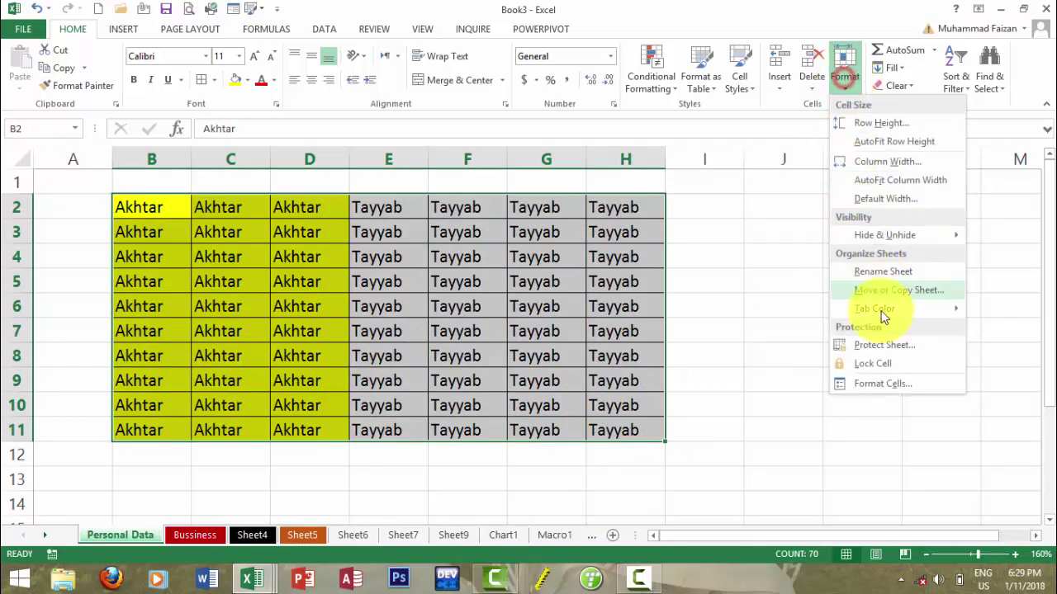
{"action": "left_click", "coordinate": [881, 370]}
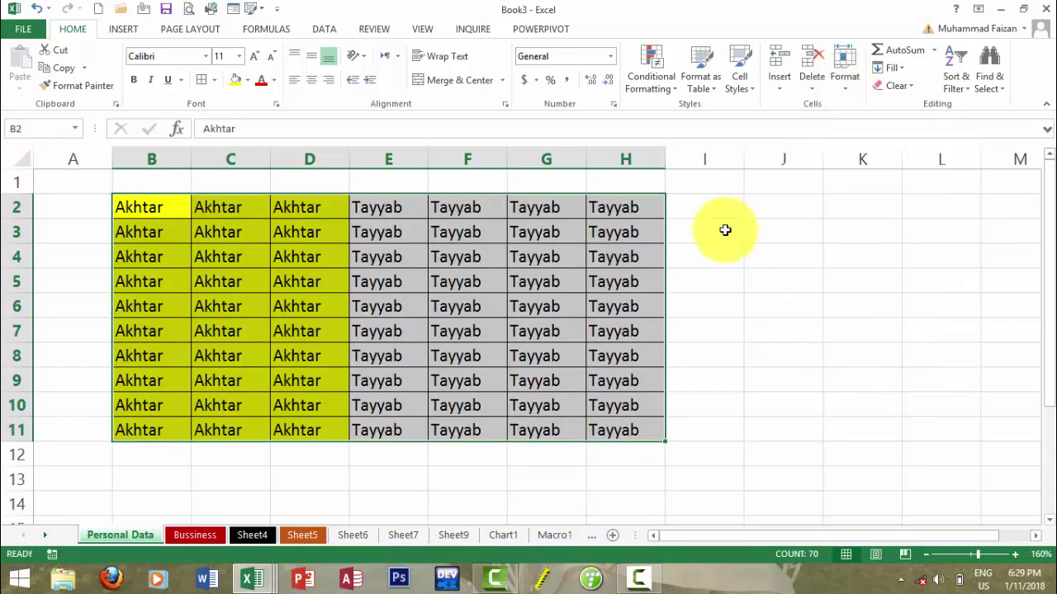
Step: Protect the Personal Data sheet with a password and confirm it
{"action": "left_click", "coordinate": [724, 281]}
{"action": "left_click", "coordinate": [844, 71]}
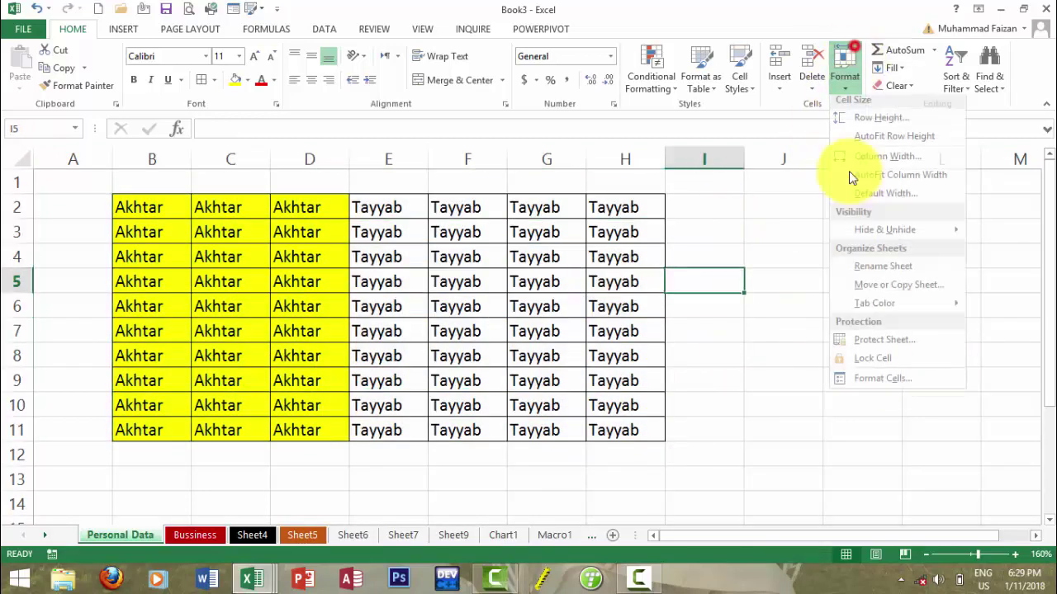
{"action": "left_click", "coordinate": [853, 343]}
{"action": "type", "text": "1"}
{"action": "key", "text": "Return"}
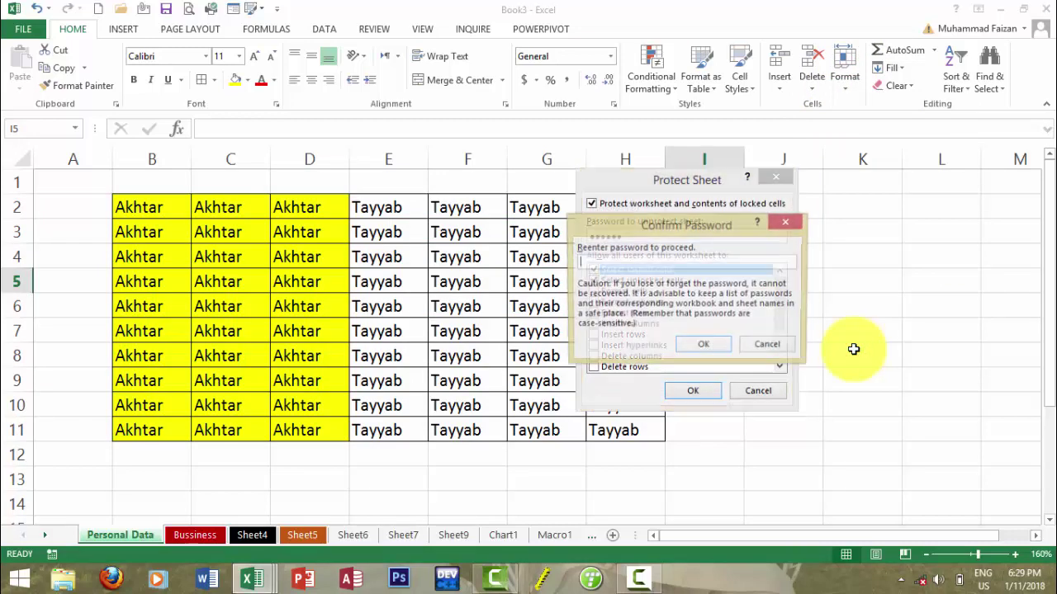
{"action": "key", "text": "Return"}
{"action": "left_click", "coordinate": [846, 287]}
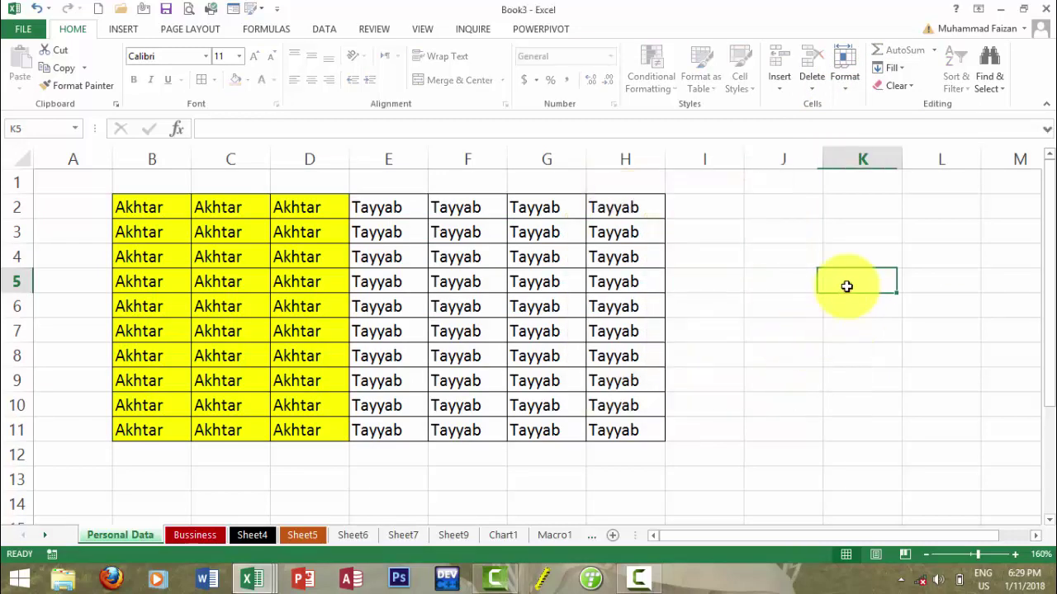
Step: Enter test entries like sdgdf and gdsf in K5:K11, and confirm locked F4 rejects edits
{"action": "type", "text": "sdgdf gdsf gdf gdsf g dfsg sdgdf"}
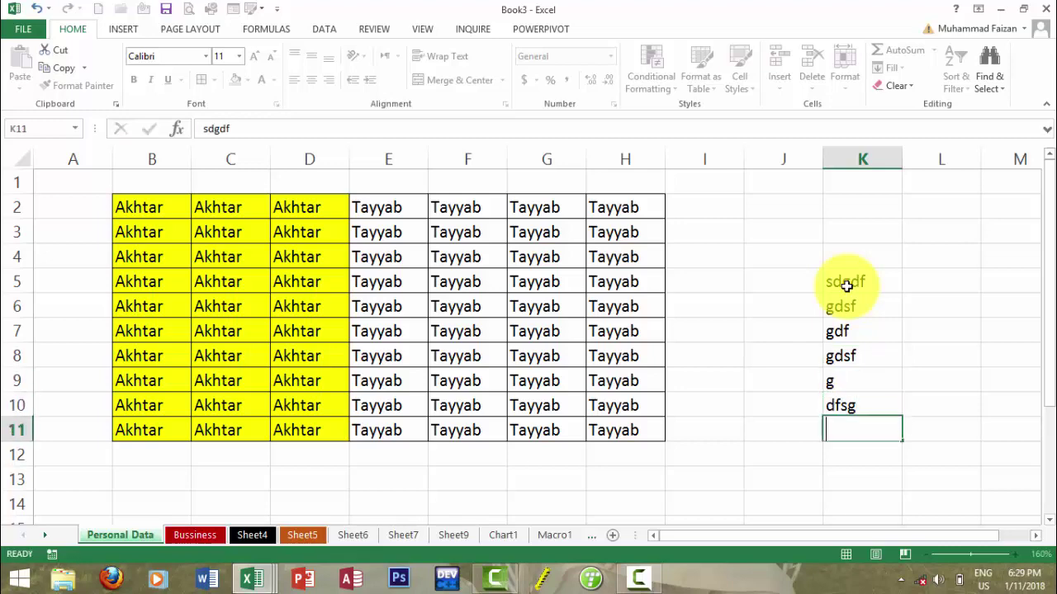
{"action": "key", "text": "Return"}
{"action": "left_click", "coordinate": [472, 258]}
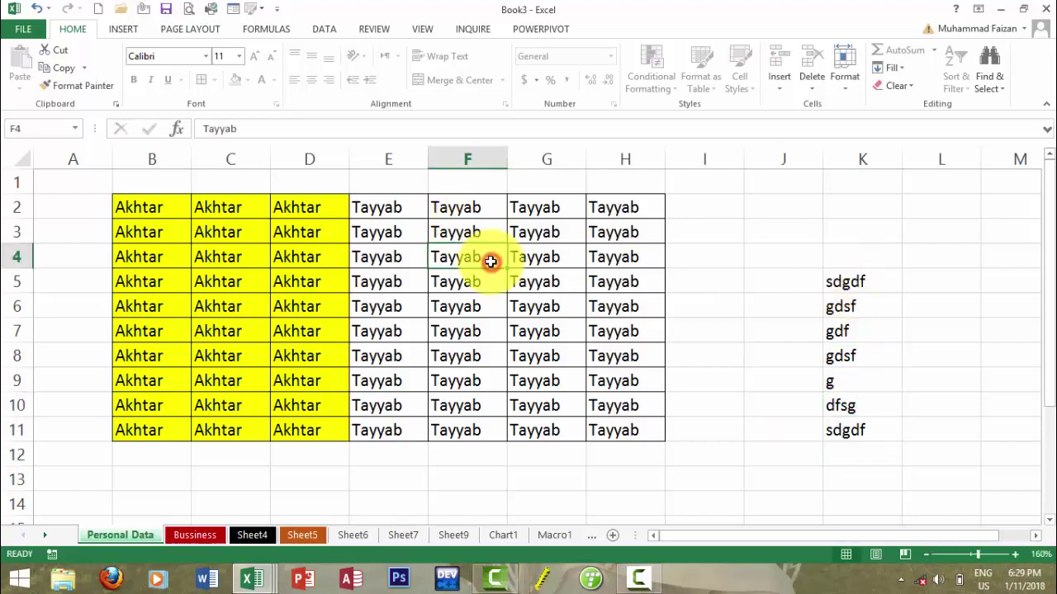
{"action": "double_click", "coordinate": [485, 259]}
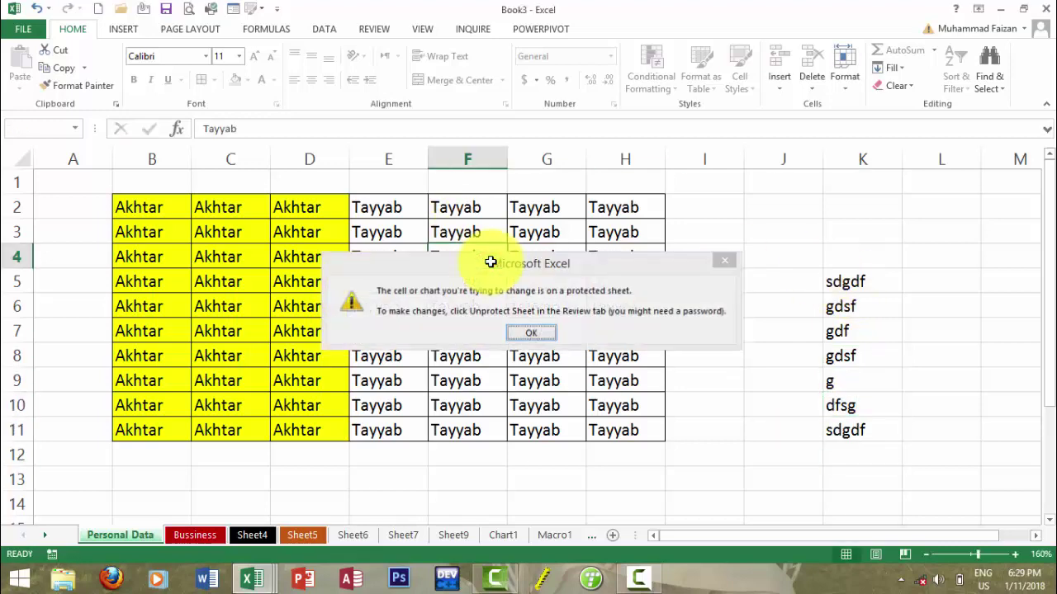
{"action": "key", "text": "Return"}
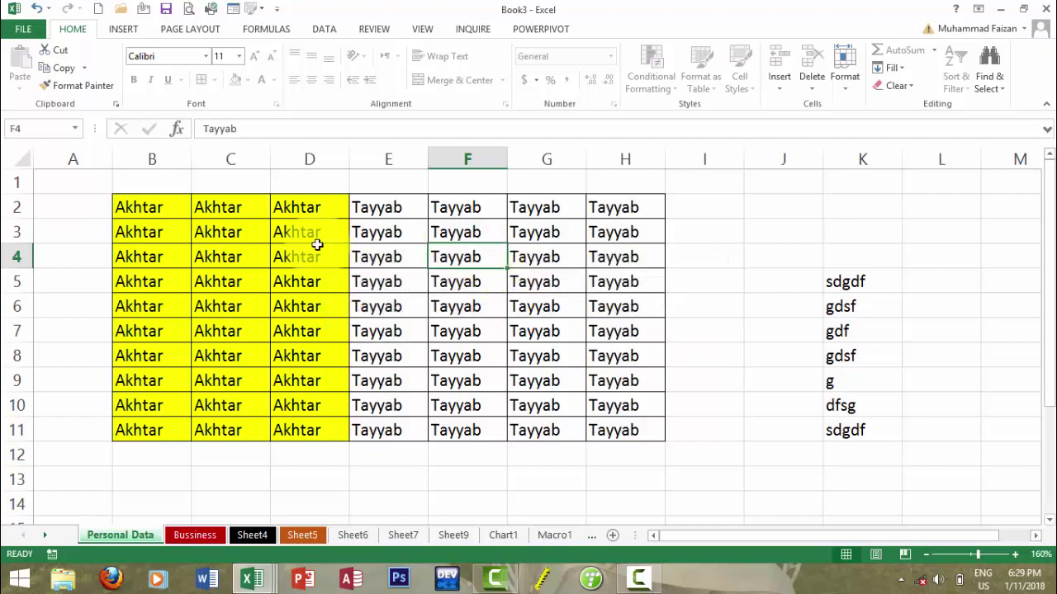
Step: Reselect B2:H11, column A and row 1, then confirm locked H5 also refuses edits
{"action": "left_click_drag", "start_coordinate": [160, 210], "coordinate": [650, 436]}
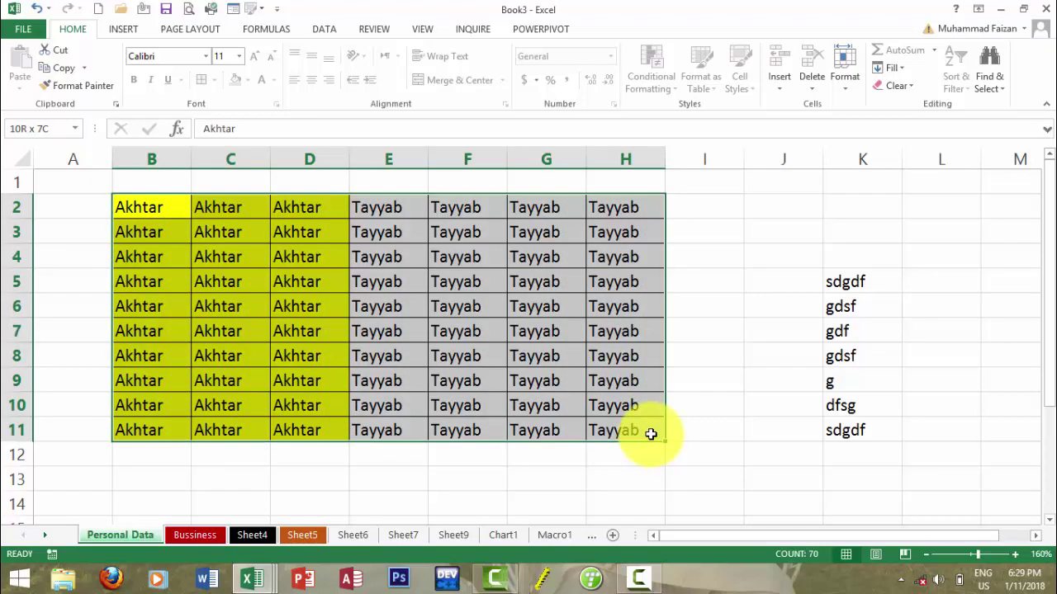
{"action": "left_click_drag", "start_coordinate": [175, 208], "coordinate": [611, 430]}
{"action": "left_click_drag", "start_coordinate": [75, 181], "coordinate": [75, 429]}
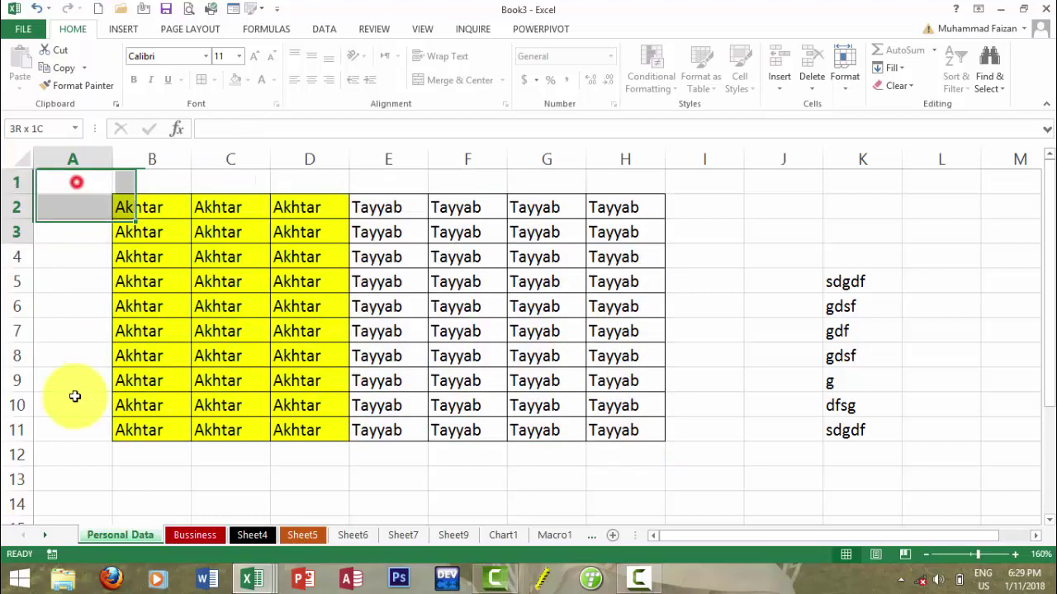
{"action": "left_click_drag", "start_coordinate": [151, 182], "coordinate": [995, 181]}
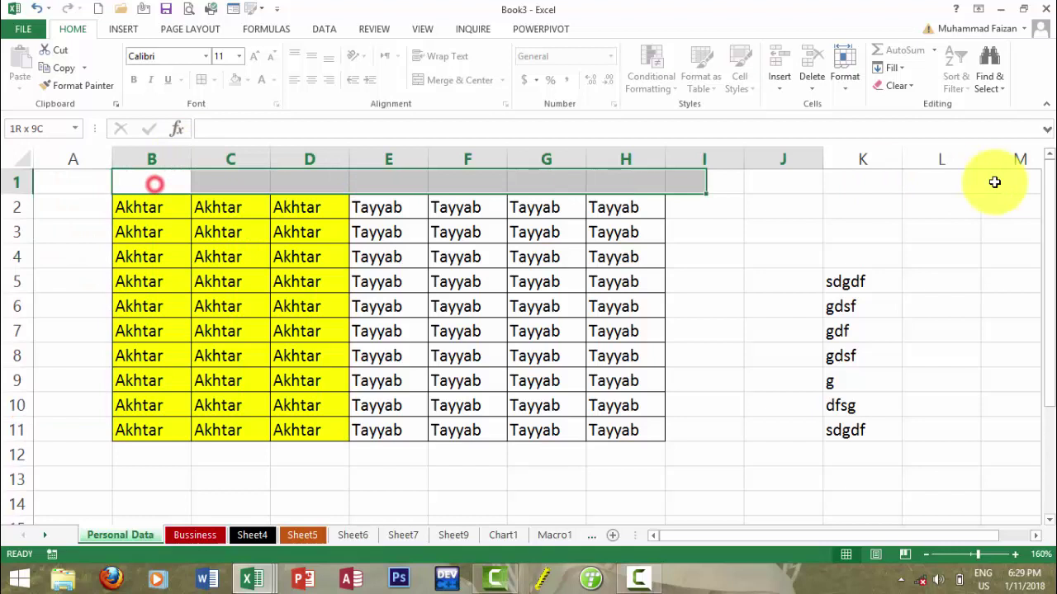
{"action": "left_click", "coordinate": [906, 279]}
{"action": "left_click", "coordinate": [867, 321]}
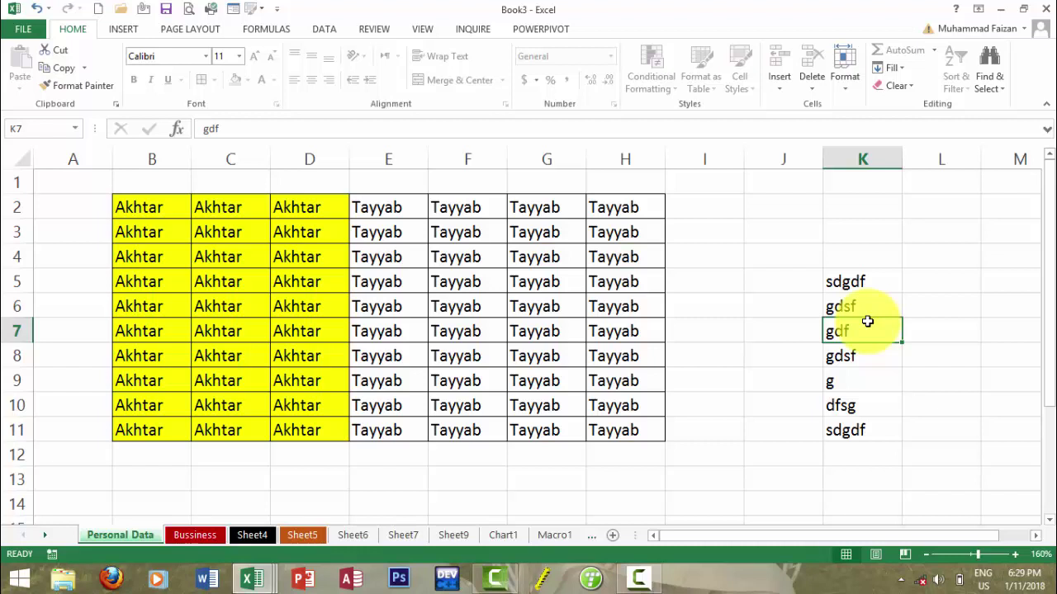
{"action": "double_click", "coordinate": [607, 279]}
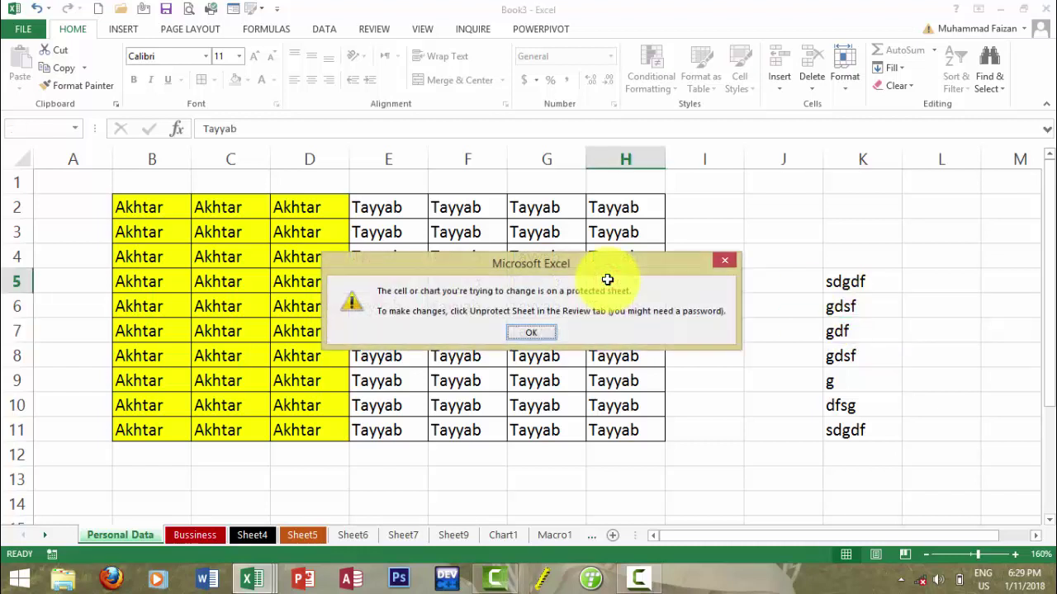
{"action": "key", "text": "Return"}
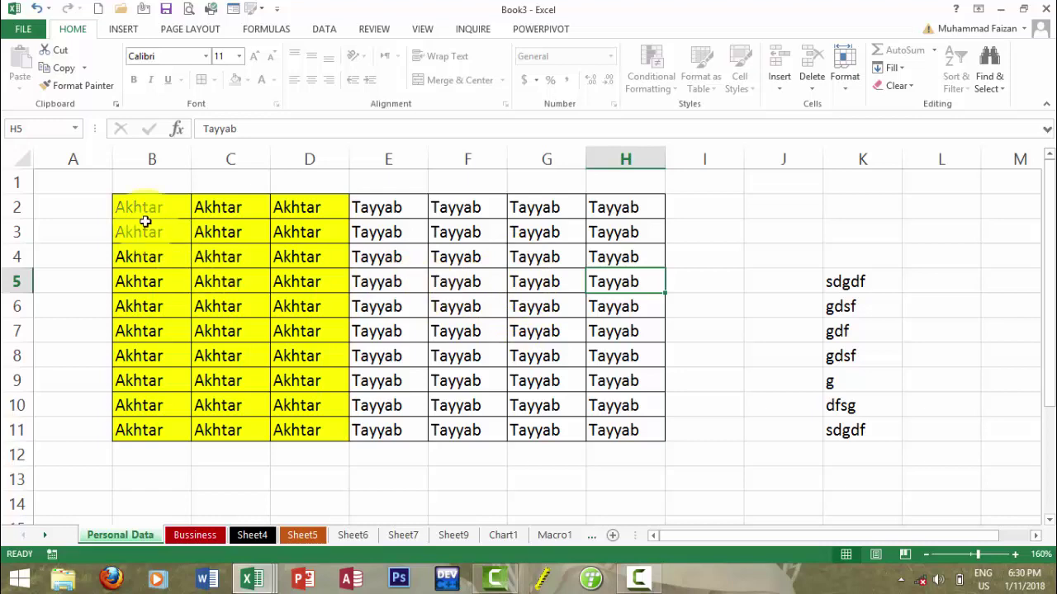
Step: Select the whole worksheet and unprotect the sheet with its password
{"action": "left_click_drag", "start_coordinate": [145, 216], "coordinate": [651, 433]}
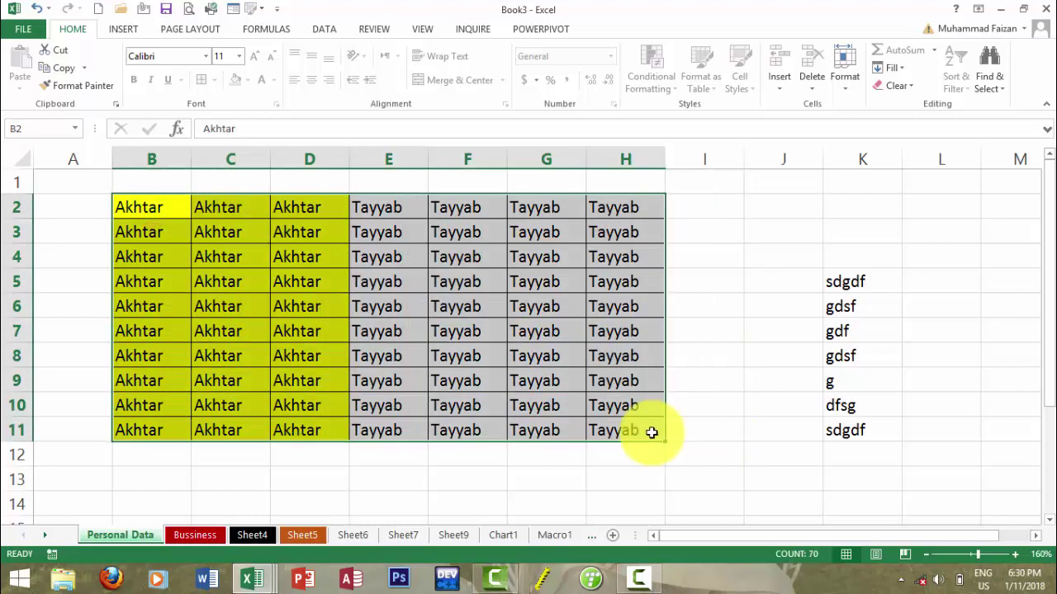
{"action": "left_click", "coordinate": [625, 380]}
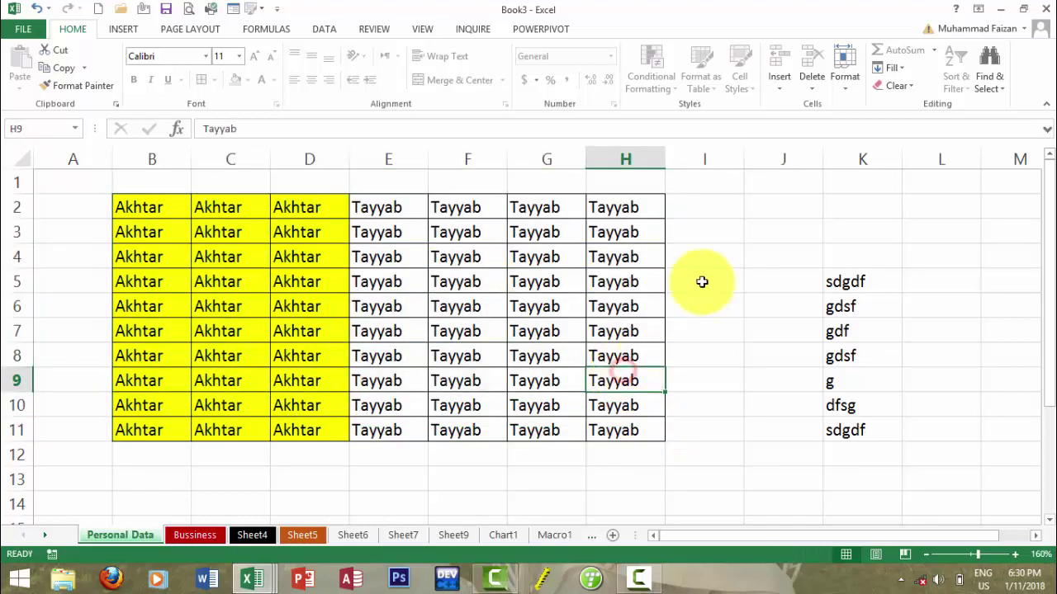
{"action": "left_click", "coordinate": [701, 281]}
{"action": "left_click", "coordinate": [23, 160]}
{"action": "left_click", "coordinate": [845, 66]}
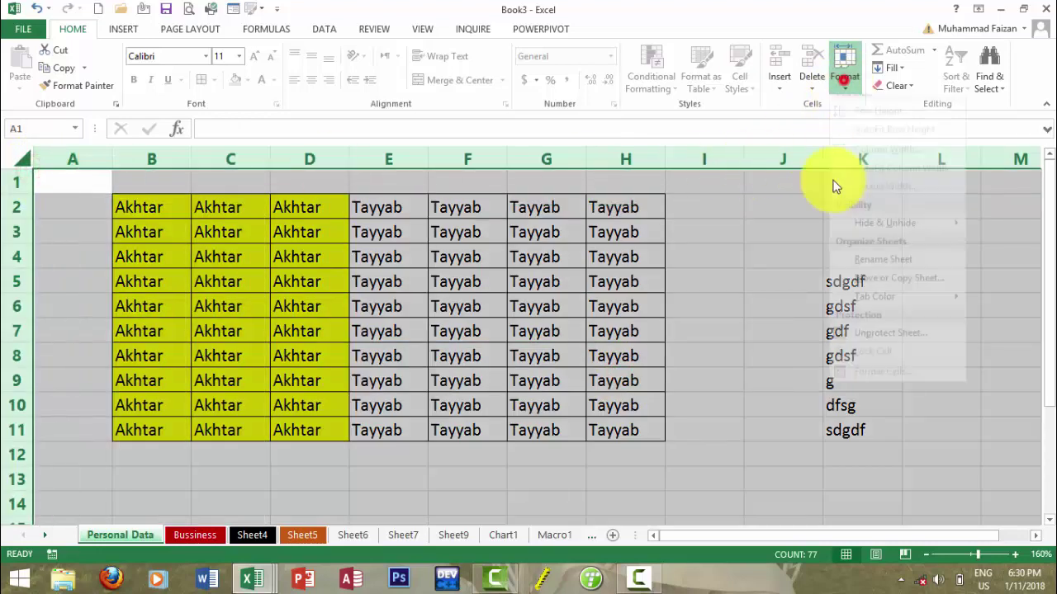
{"action": "left_click", "coordinate": [854, 351]}
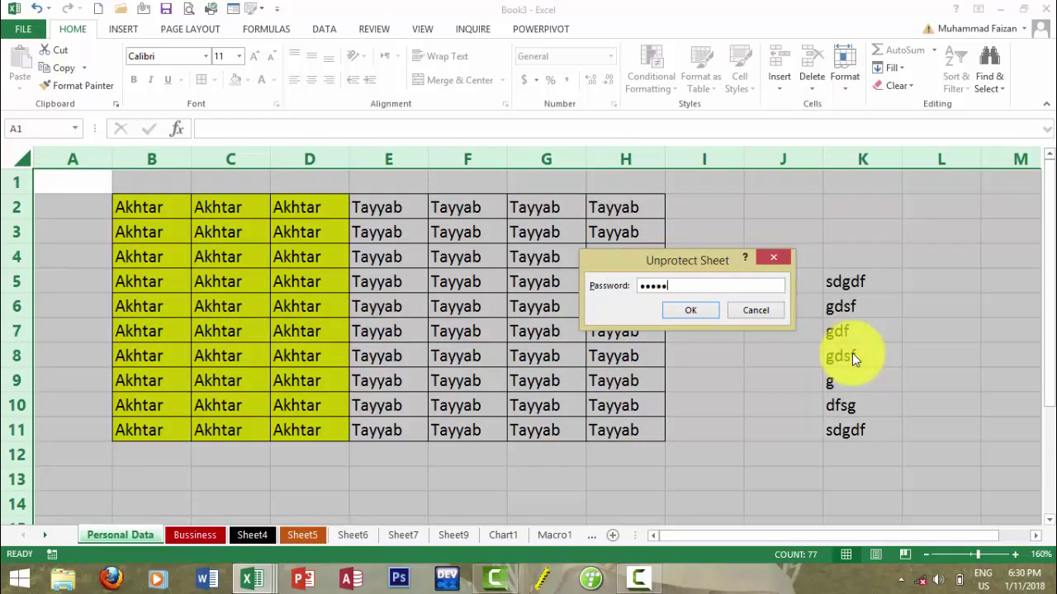
{"action": "key", "text": "Return"}
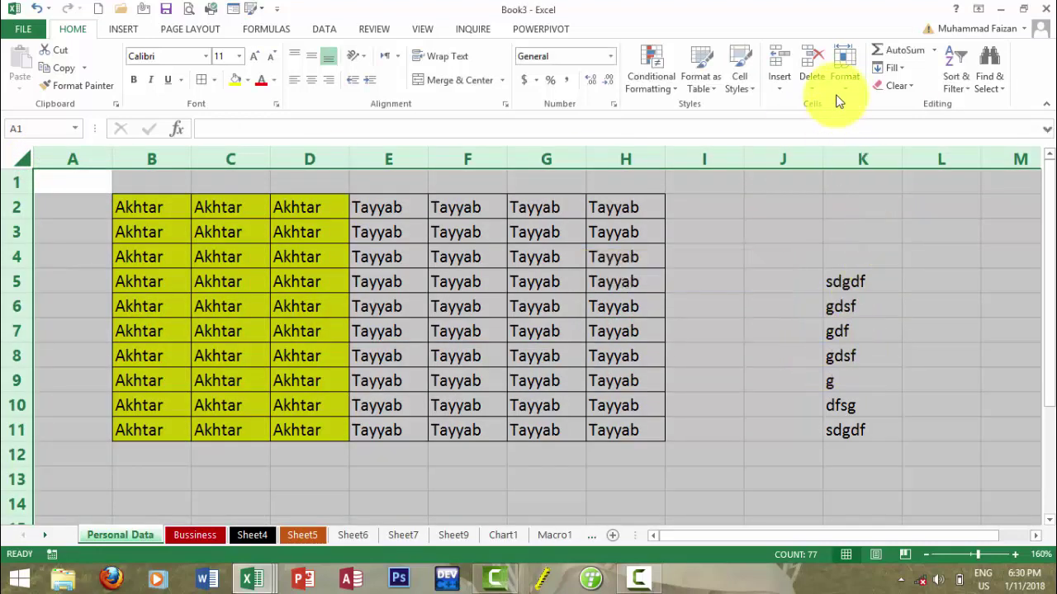
Step: Toggle Lock Cell for the whole sheet and again for B2:H11, then begin Protect Sheet
{"action": "left_click", "coordinate": [843, 71]}
{"action": "left_click", "coordinate": [860, 365]}
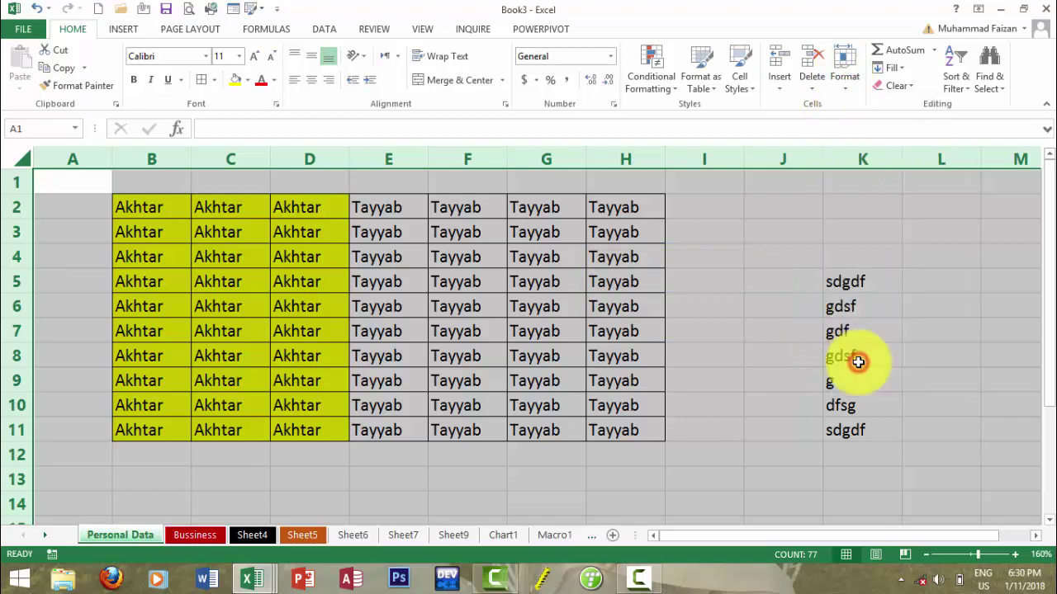
{"action": "left_click", "coordinate": [203, 271]}
{"action": "mouse_move", "coordinate": [124, 201]}
{"action": "left_mouse_down"}
{"action": "mouse_move", "coordinate": [583, 421]}
{"action": "mouse_move", "coordinate": [625, 430]}
{"action": "left_mouse_up"}
{"action": "left_click", "coordinate": [843, 66]}
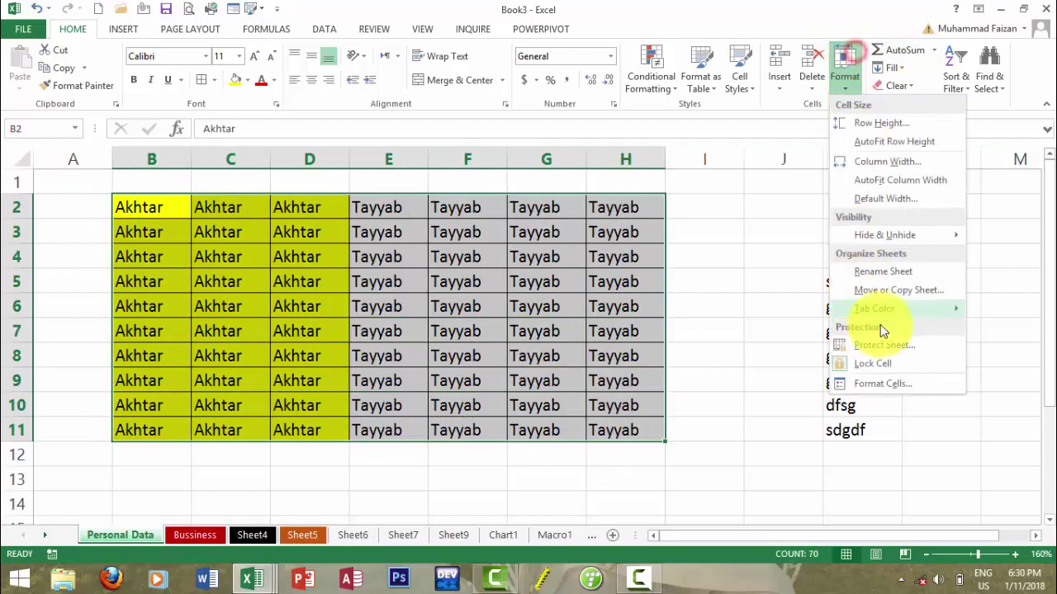
{"action": "left_click", "coordinate": [877, 365]}
{"action": "left_click", "coordinate": [844, 66]}
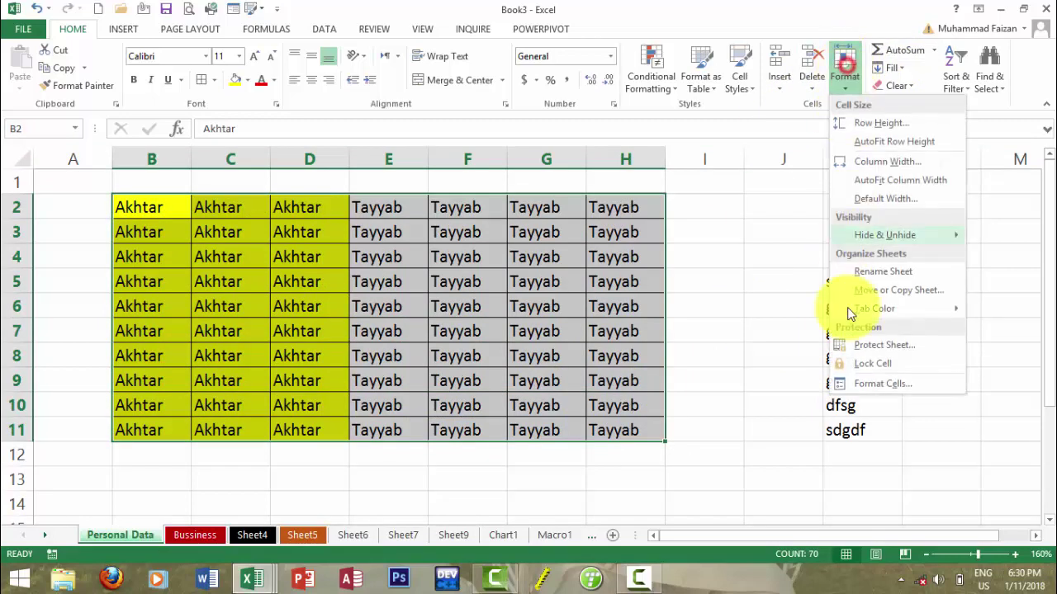
{"action": "left_click", "coordinate": [861, 346]}
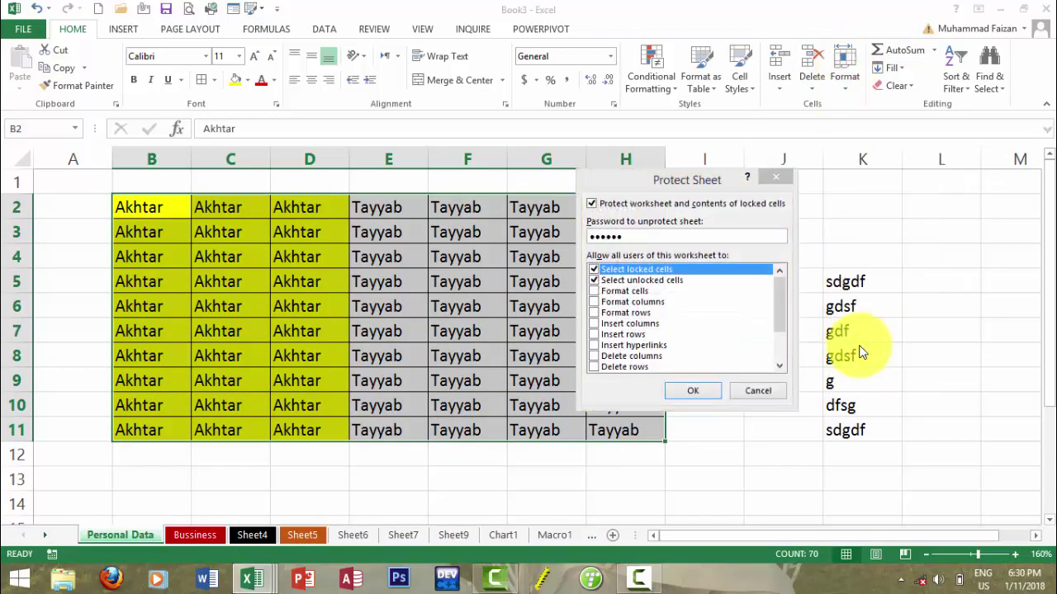
Step: Protect the sheet with a password and confirm J4 refuses edits twice
{"action": "key", "text": "Return"}
{"action": "key", "text": "Return"}
{"action": "left_click", "coordinate": [780, 251]}
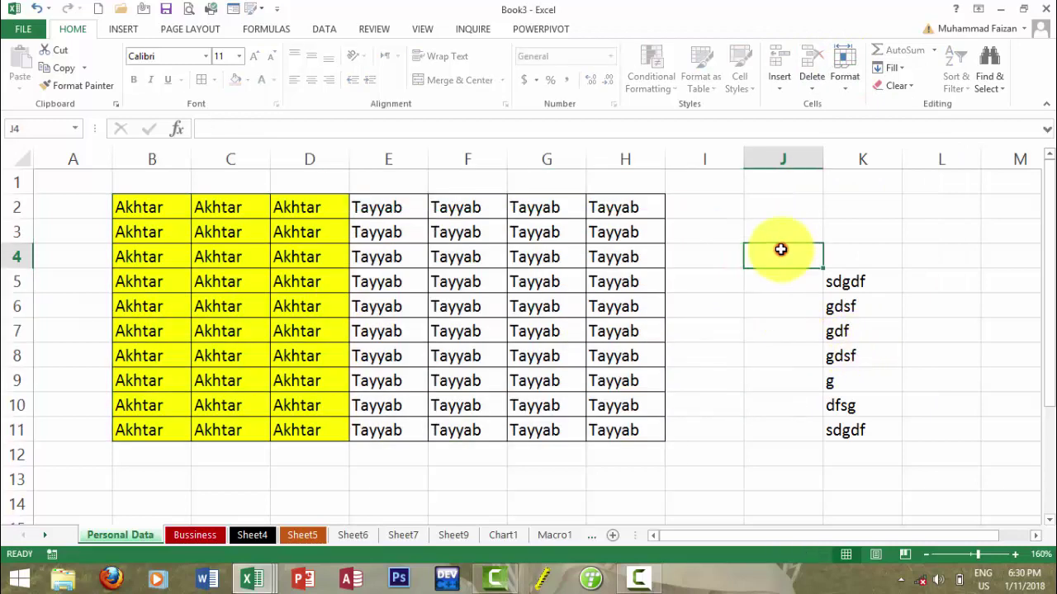
{"action": "double_click", "coordinate": [780, 249]}
{"action": "key", "text": "Return"}
{"action": "double_click", "coordinate": [780, 249]}
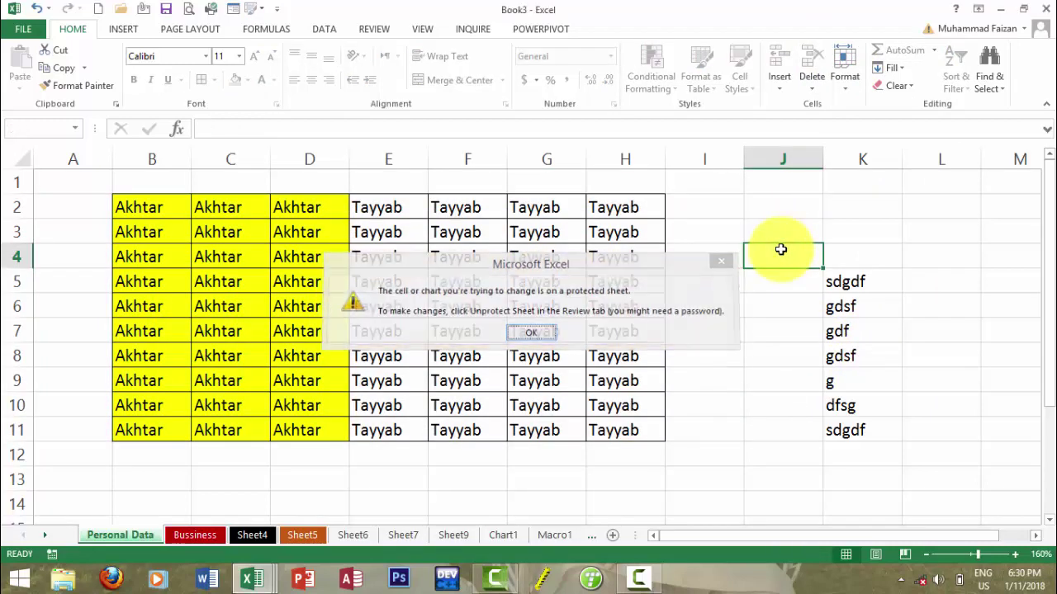
{"action": "key", "text": "Return"}
Step: Enter test entries such as sfdgdsfg and gdfg in G6:G11, then select B2:H11
{"action": "left_click", "coordinate": [575, 297]}
{"action": "type", "text": "sfdgdsfg sdg dsfgsd"}
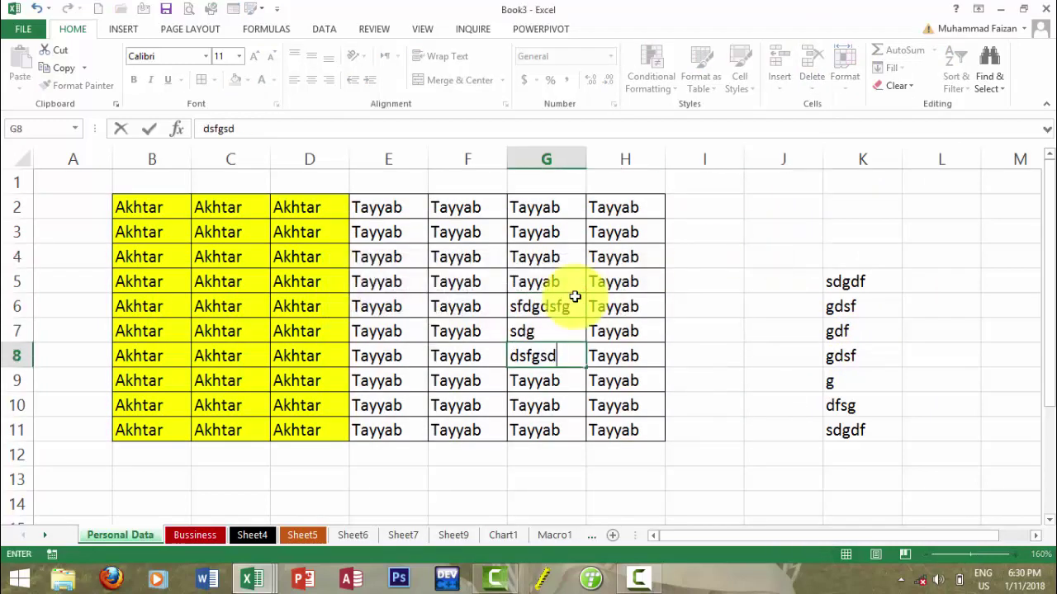
{"action": "type", "text": " gdsfg sdfgsd gdfg"}
{"action": "key", "text": "Return"}
{"action": "key", "text": "Return"}
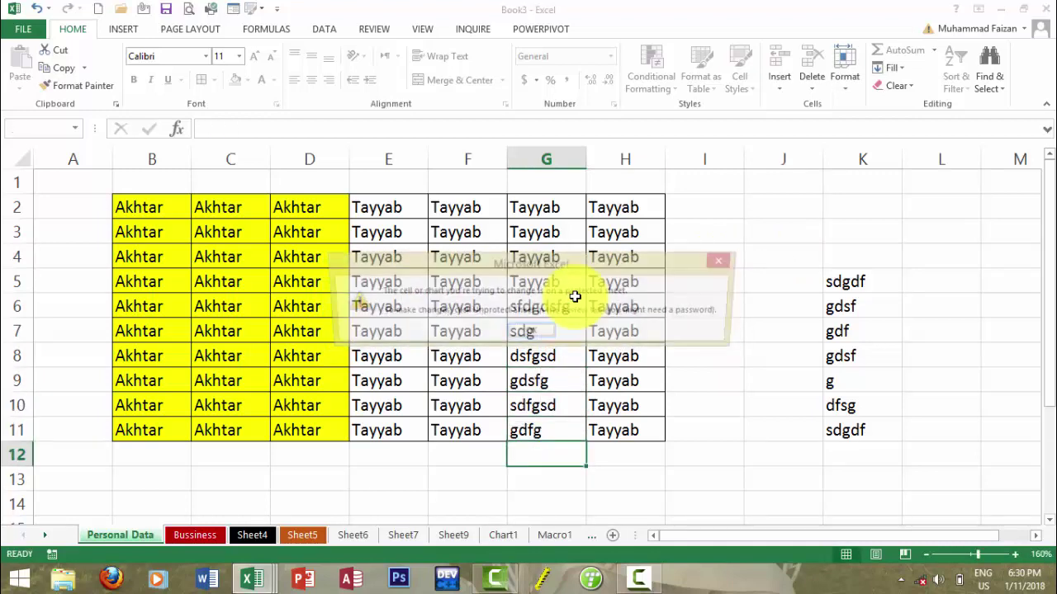
{"action": "left_click", "coordinate": [330, 281]}
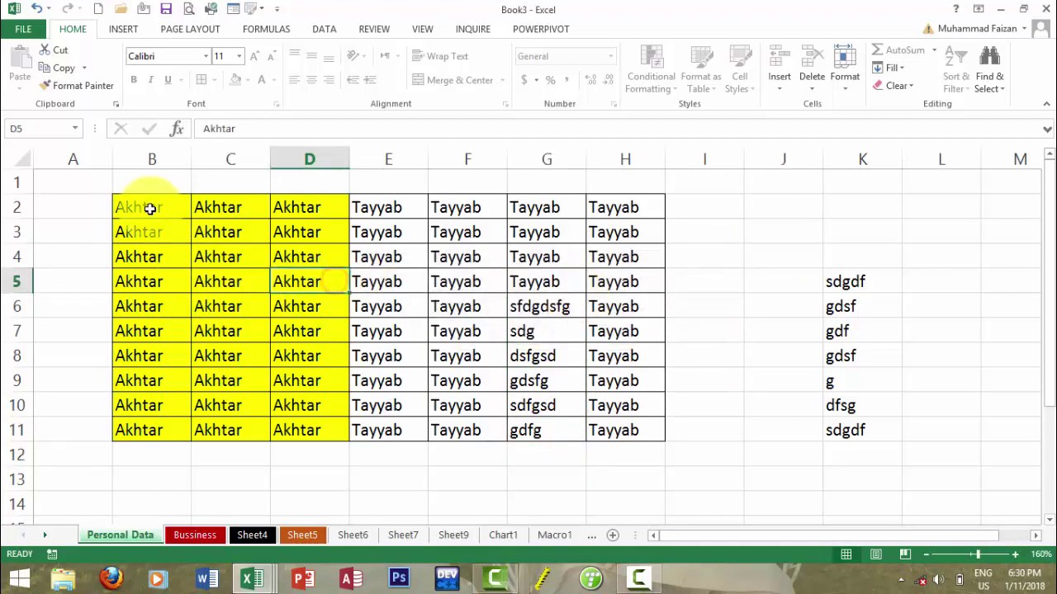
{"action": "left_click_drag", "start_coordinate": [148, 207], "coordinate": [594, 432]}
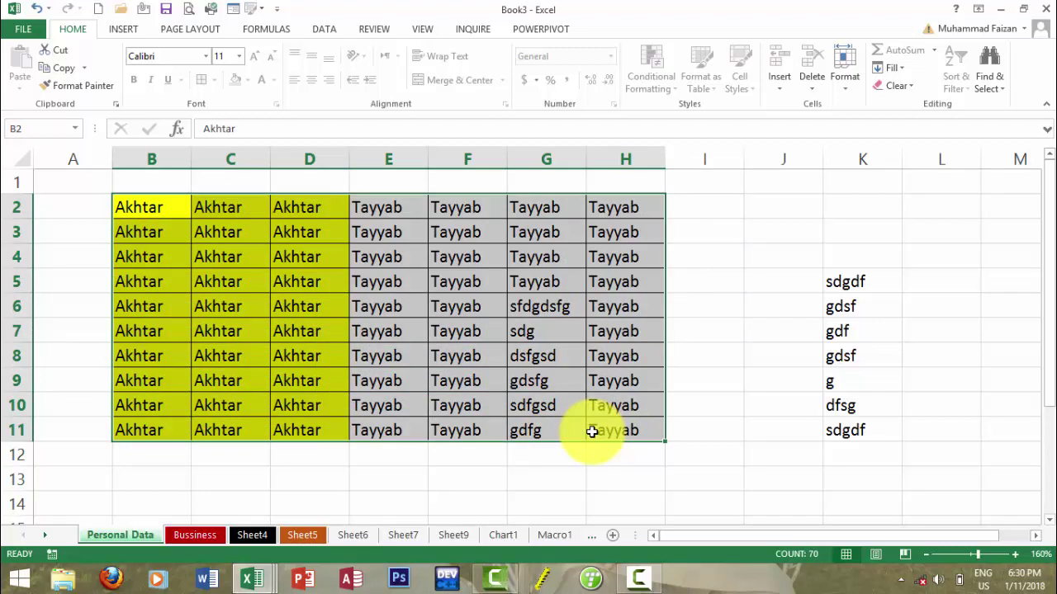
Step: Clear the selection and unprotect the Personal Data sheet with its password
{"action": "left_click", "coordinate": [698, 261]}
{"action": "left_click_drag", "start_coordinate": [625, 207], "coordinate": [160, 413]}
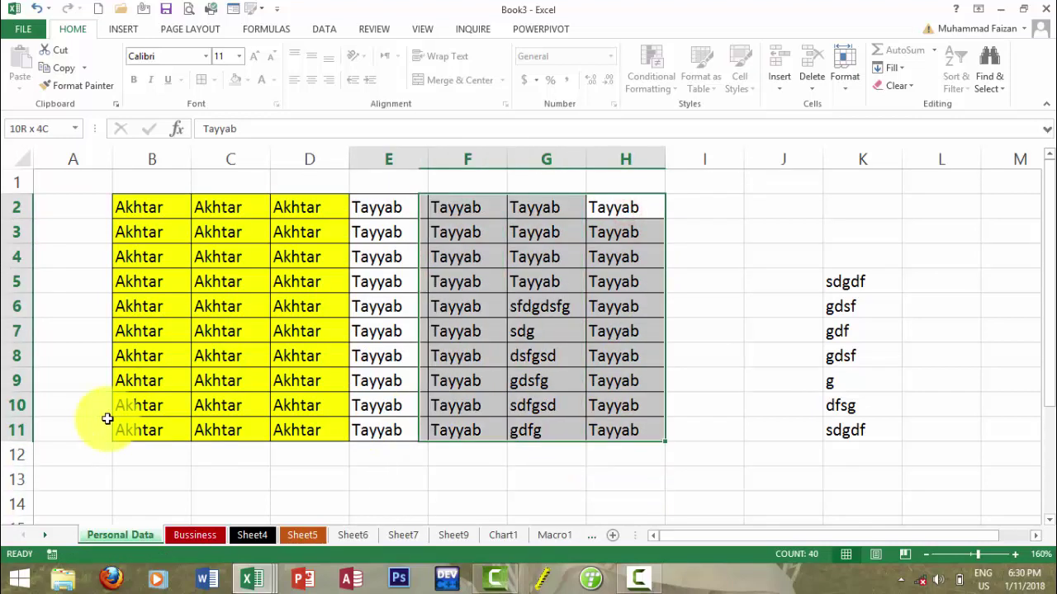
{"action": "left_click", "coordinate": [330, 357]}
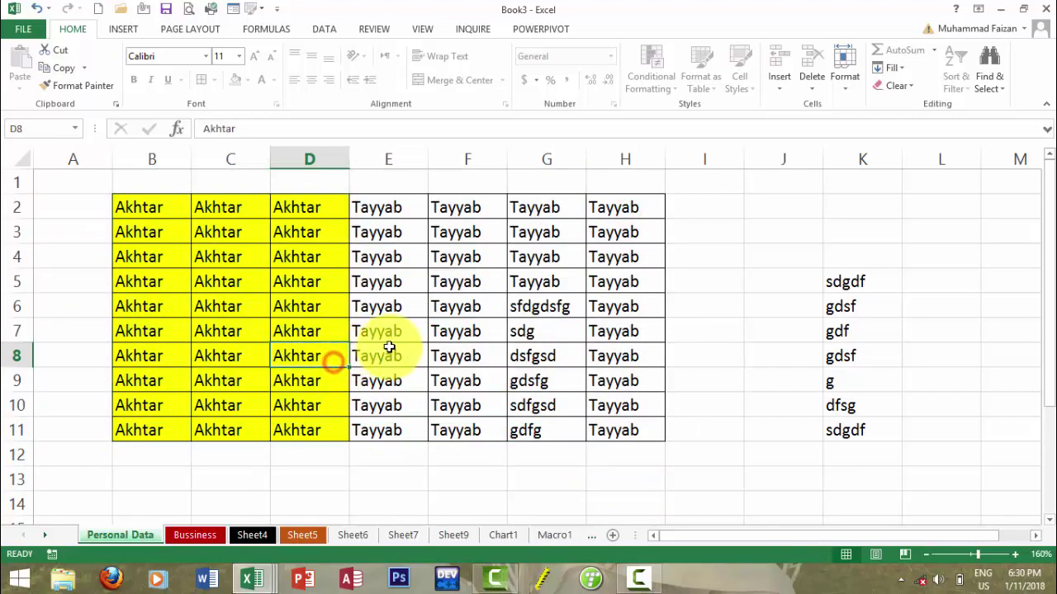
{"action": "left_click", "coordinate": [824, 205]}
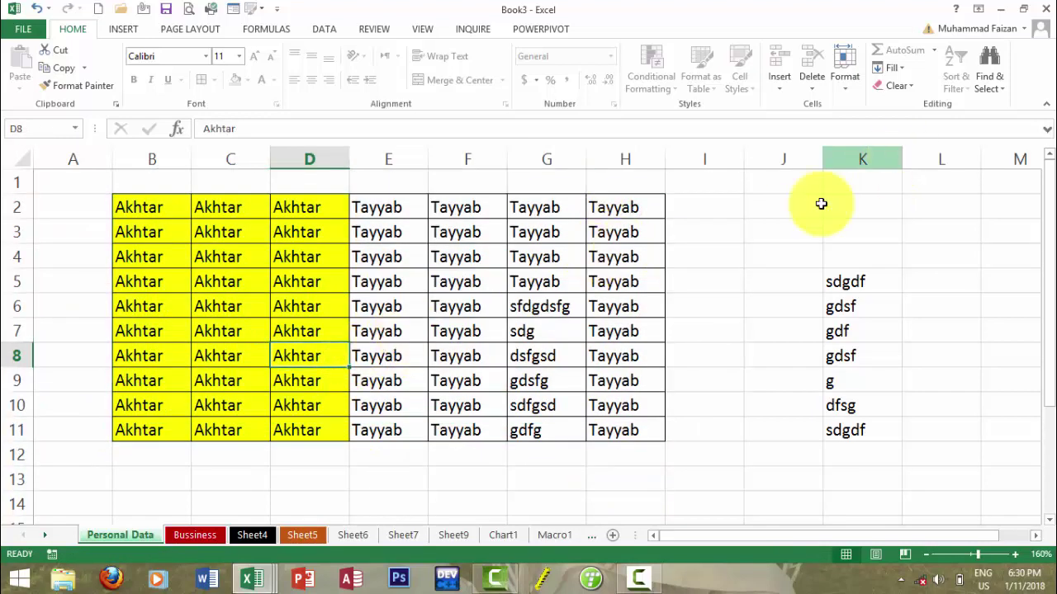
{"action": "left_click", "coordinate": [755, 235]}
{"action": "left_click", "coordinate": [842, 64]}
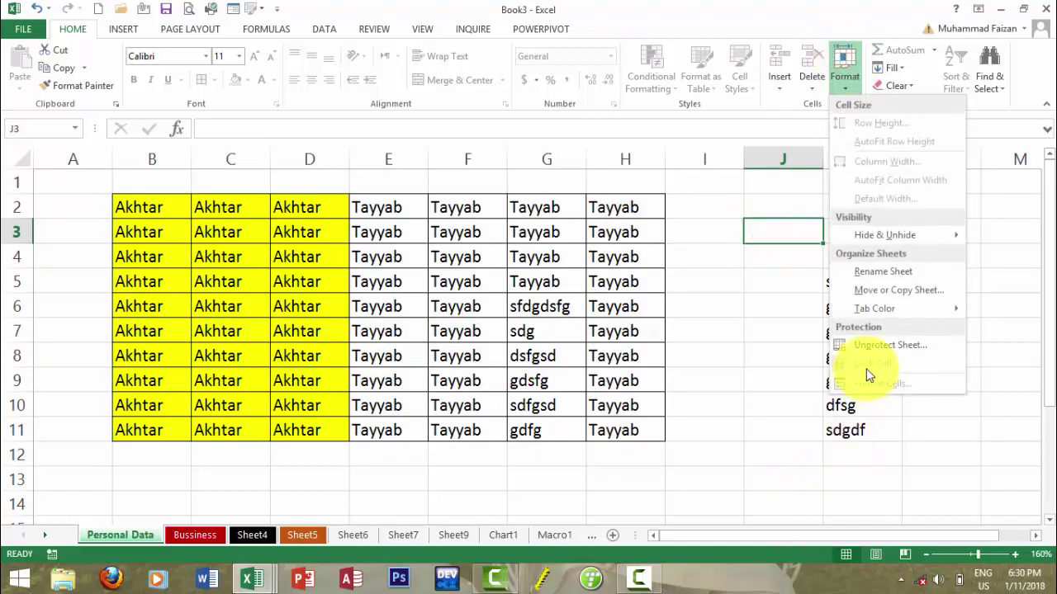
{"action": "left_click", "coordinate": [865, 345]}
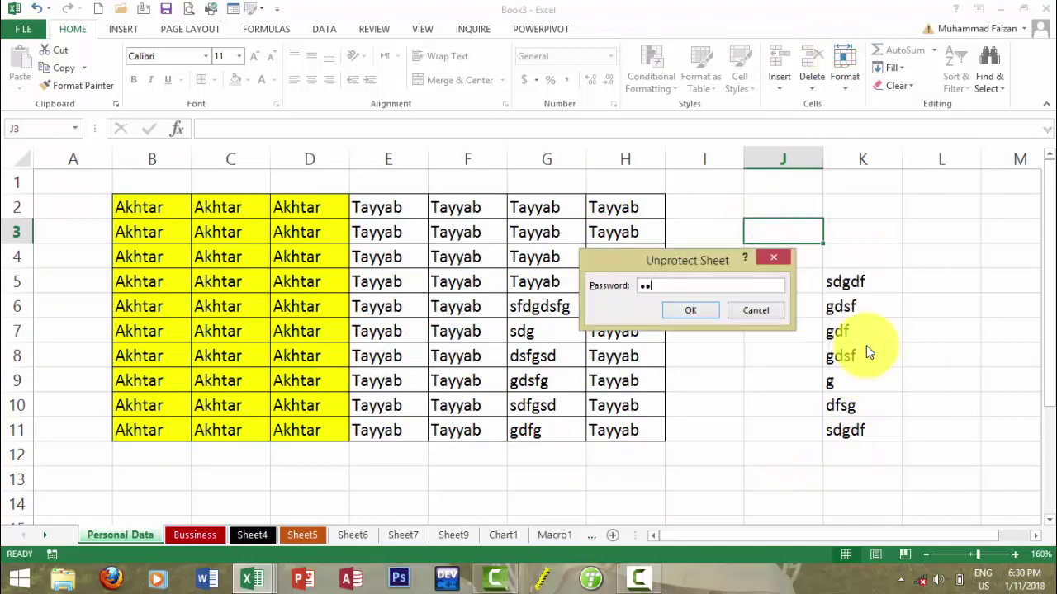
{"action": "key", "text": "Return"}
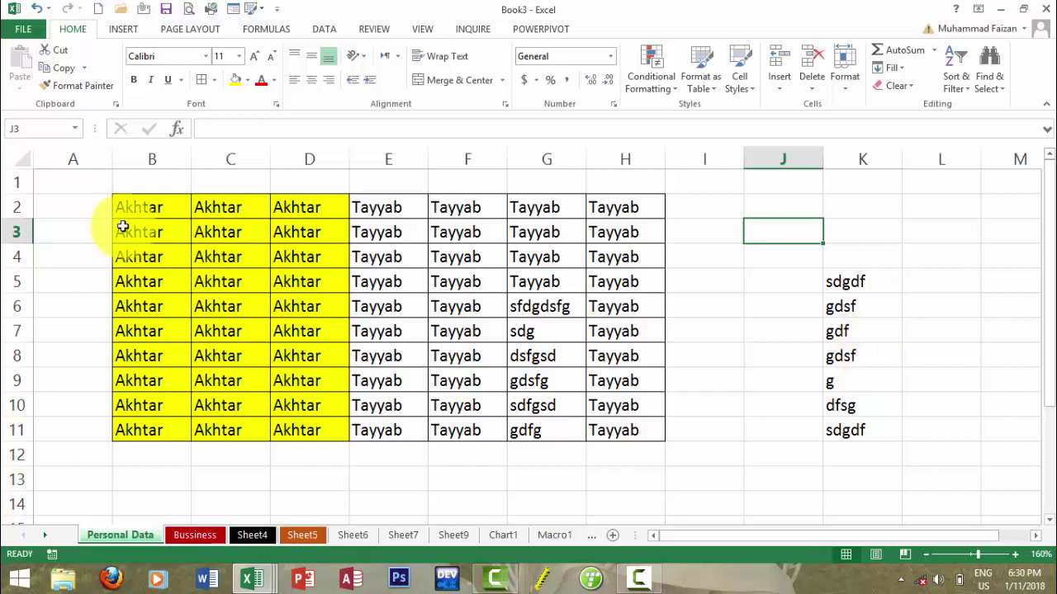
Step: Select A1:J13, check the shortcut menu at J6, then pick empty cell I6
{"action": "mouse_move", "coordinate": [102, 178]}
{"action": "left_mouse_down"}
{"action": "mouse_move", "coordinate": [746, 467]}
{"action": "mouse_move", "coordinate": [955, 460]}
{"action": "left_mouse_up"}
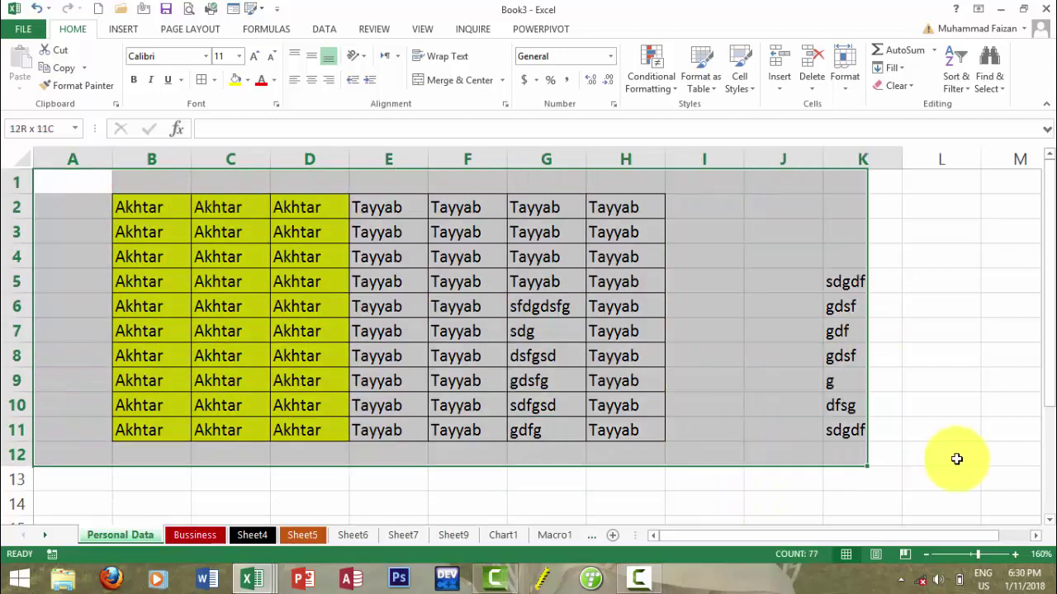
{"action": "left_click", "coordinate": [878, 405]}
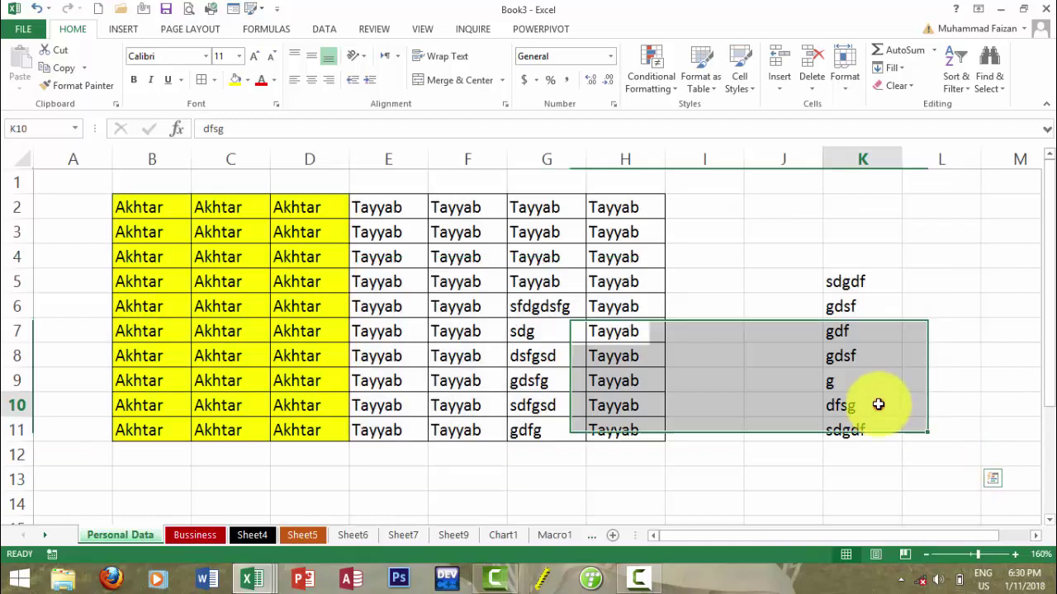
{"action": "right_click", "coordinate": [751, 312]}
{"action": "key", "text": "Escape"}
{"action": "left_click", "coordinate": [682, 304]}
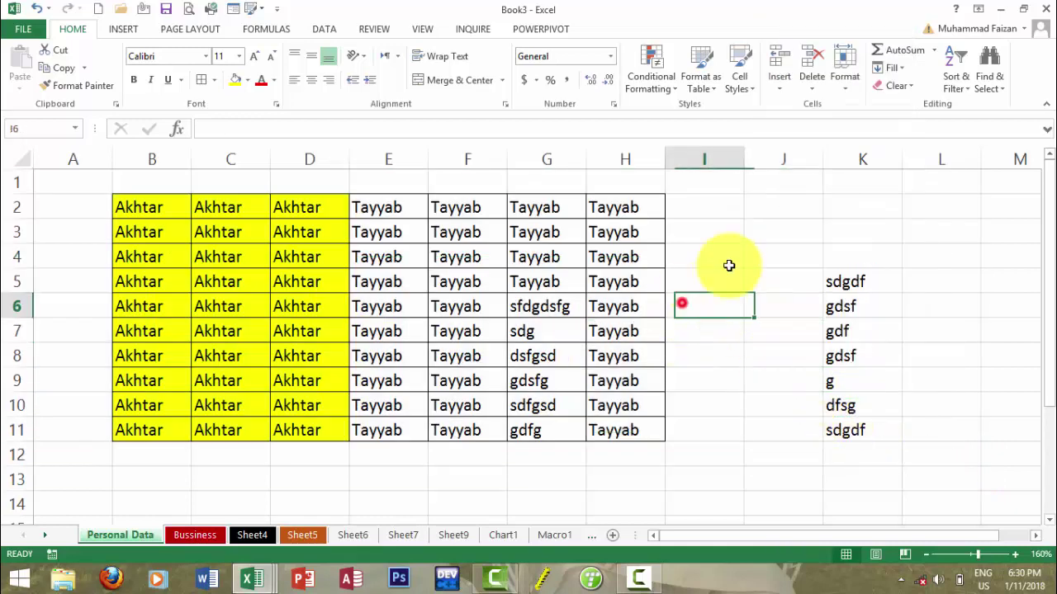
{"action": "left_click", "coordinate": [844, 66]}
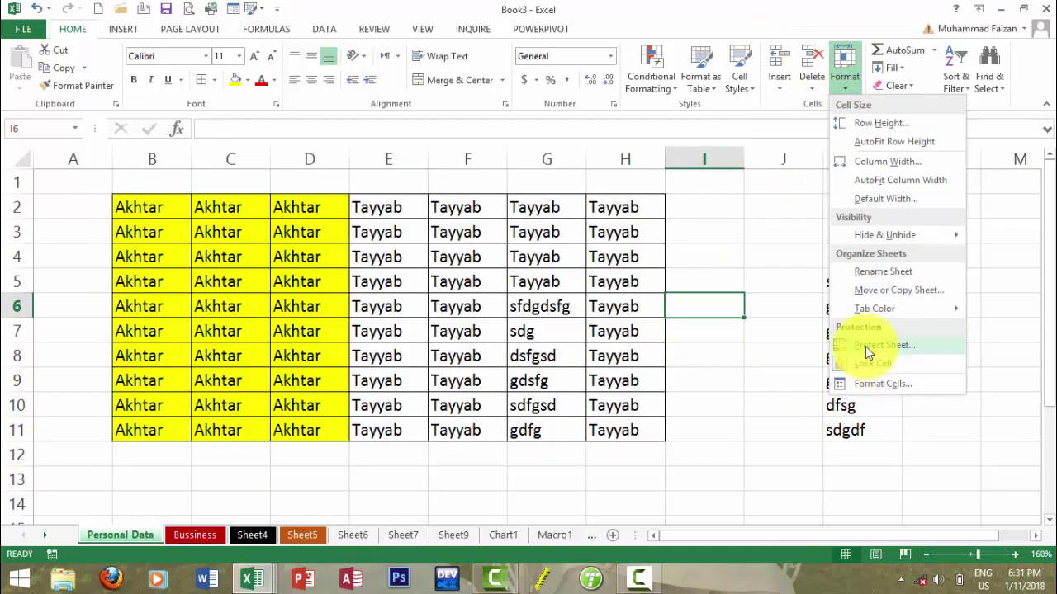
{"action": "left_click", "coordinate": [876, 388]}
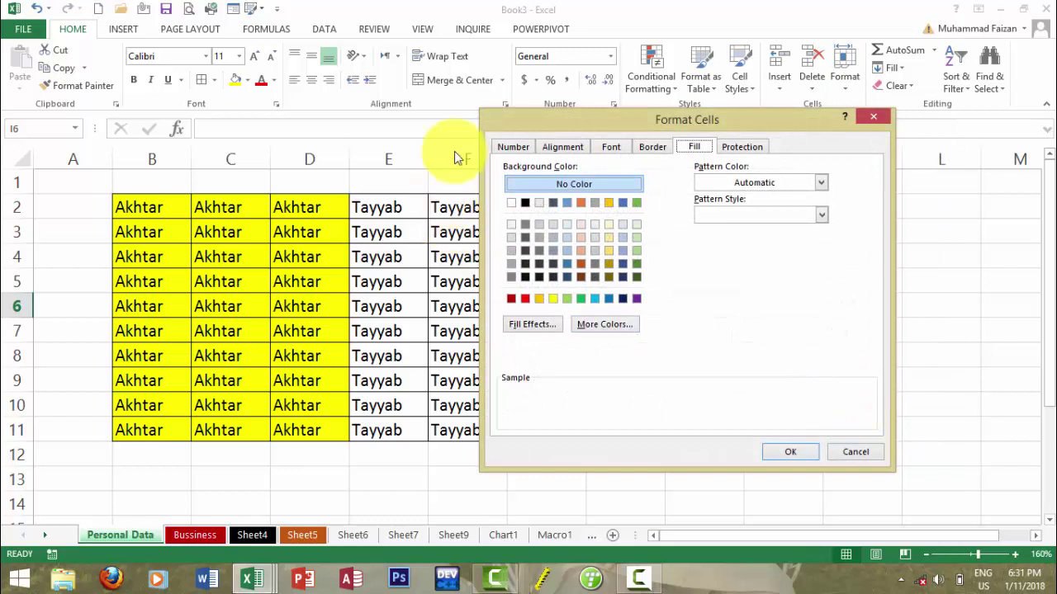
{"action": "left_click", "coordinate": [500, 147]}
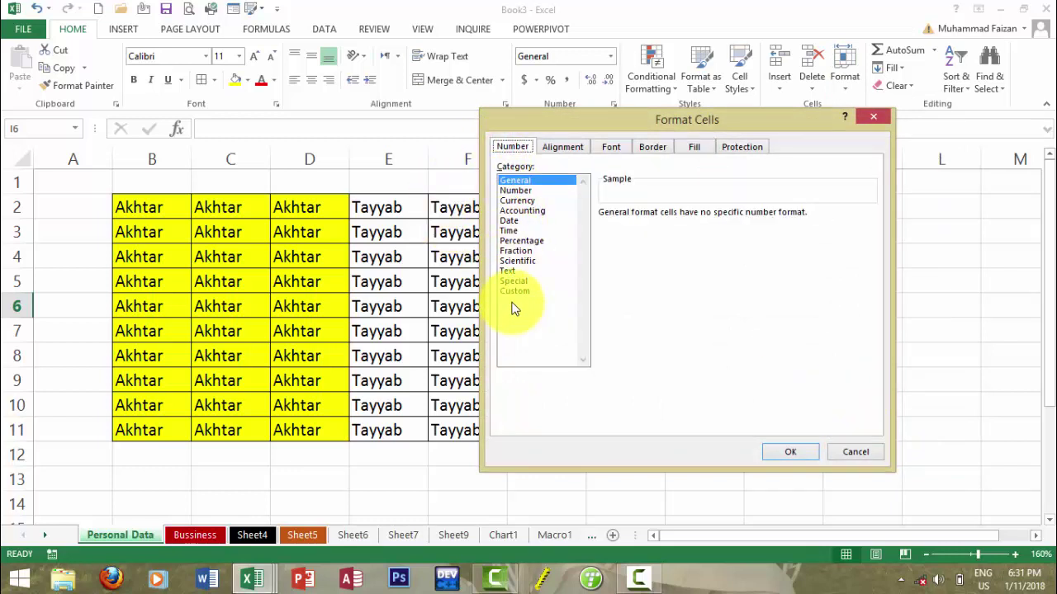
{"action": "left_click", "coordinate": [550, 149]}
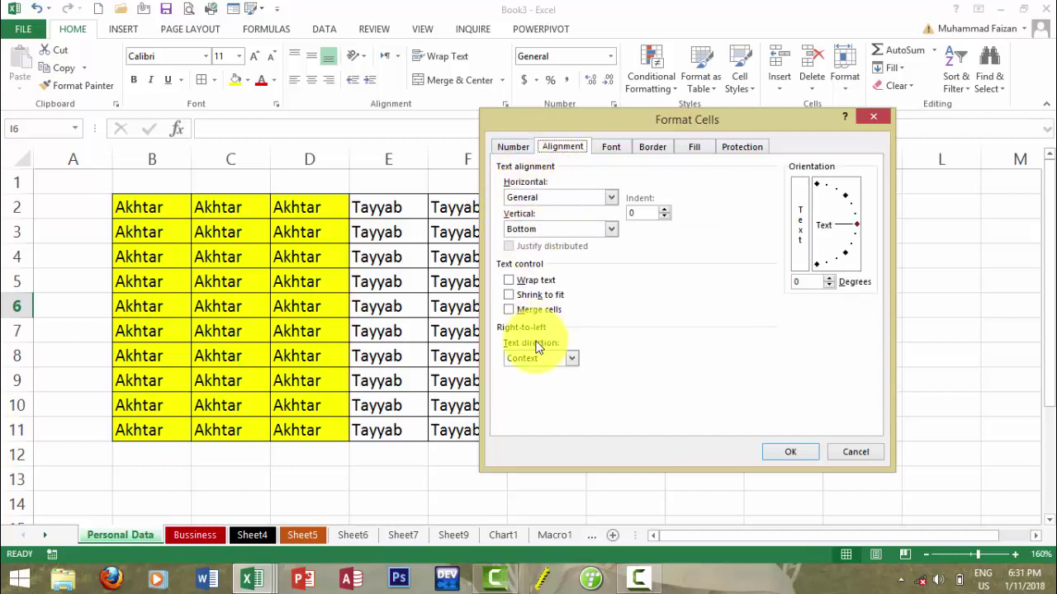
{"action": "left_click", "coordinate": [612, 147]}
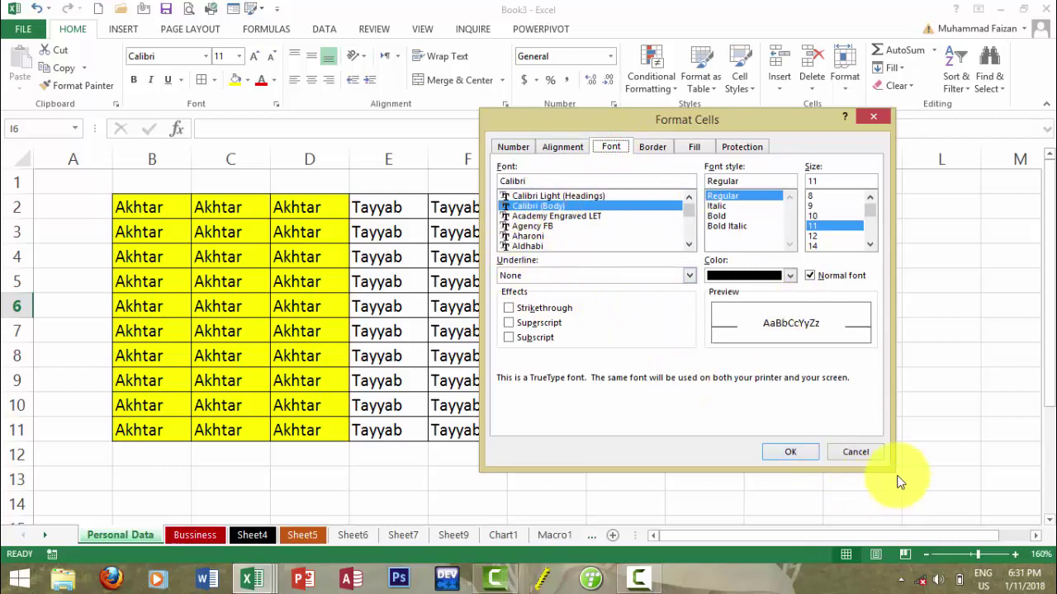
{"action": "left_click", "coordinate": [862, 454]}
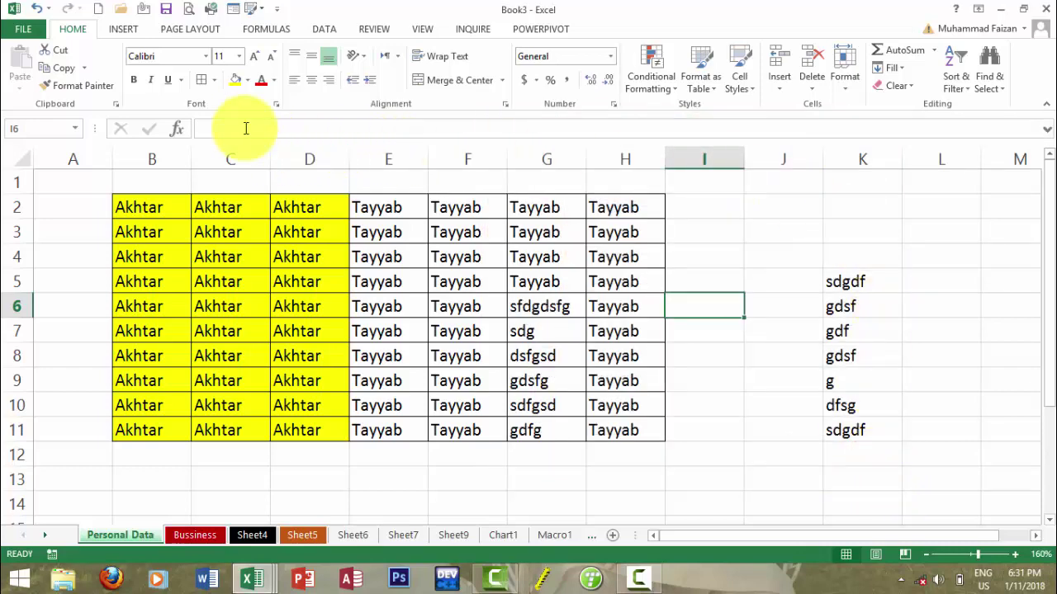
{"action": "left_click", "coordinate": [274, 104]}
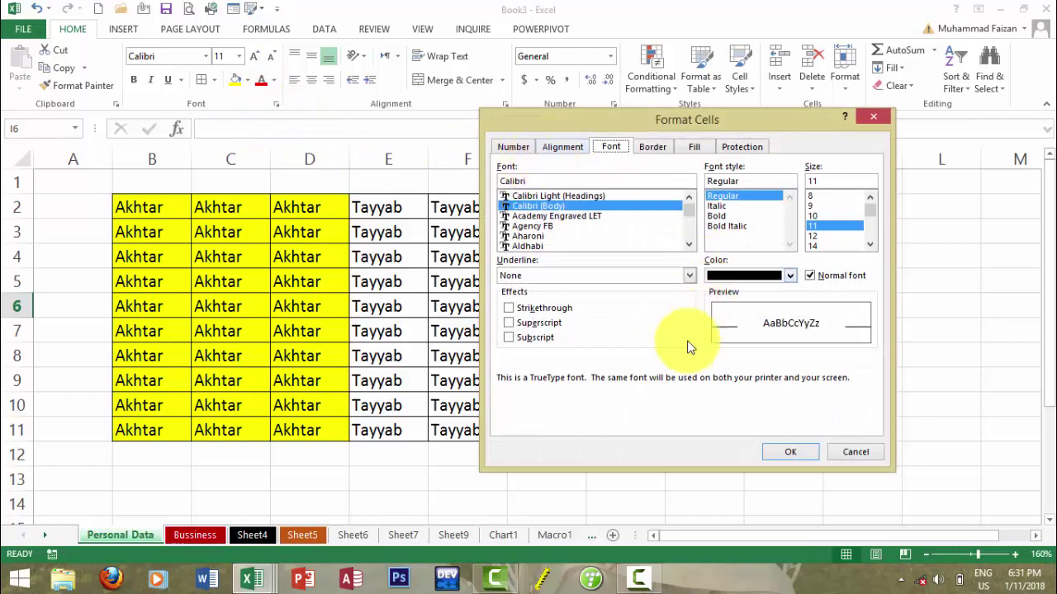
{"action": "left_click", "coordinate": [867, 121]}
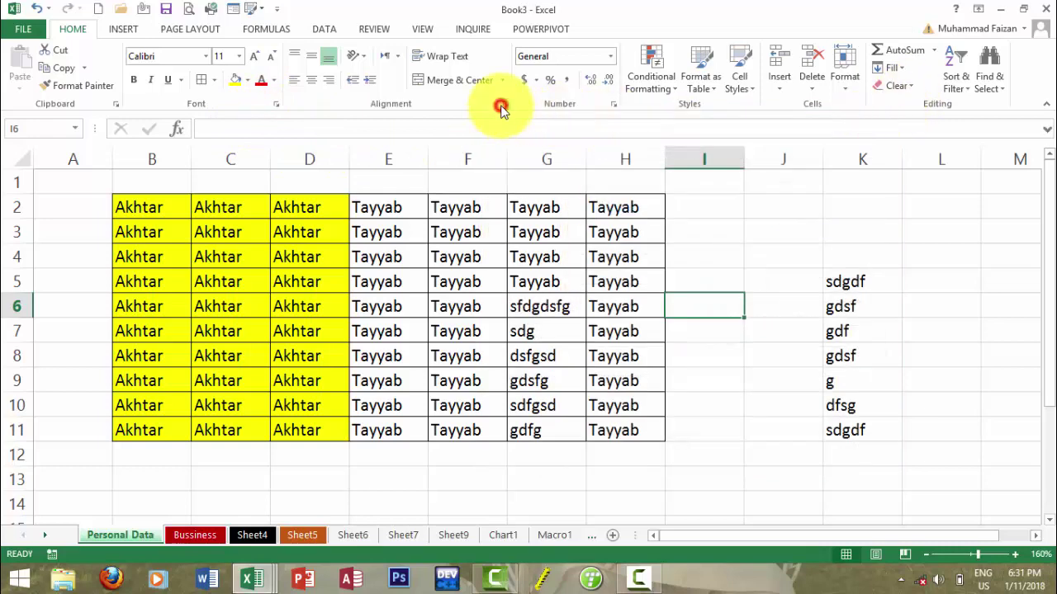
{"action": "left_click", "coordinate": [501, 107]}
{"action": "left_click", "coordinate": [869, 120]}
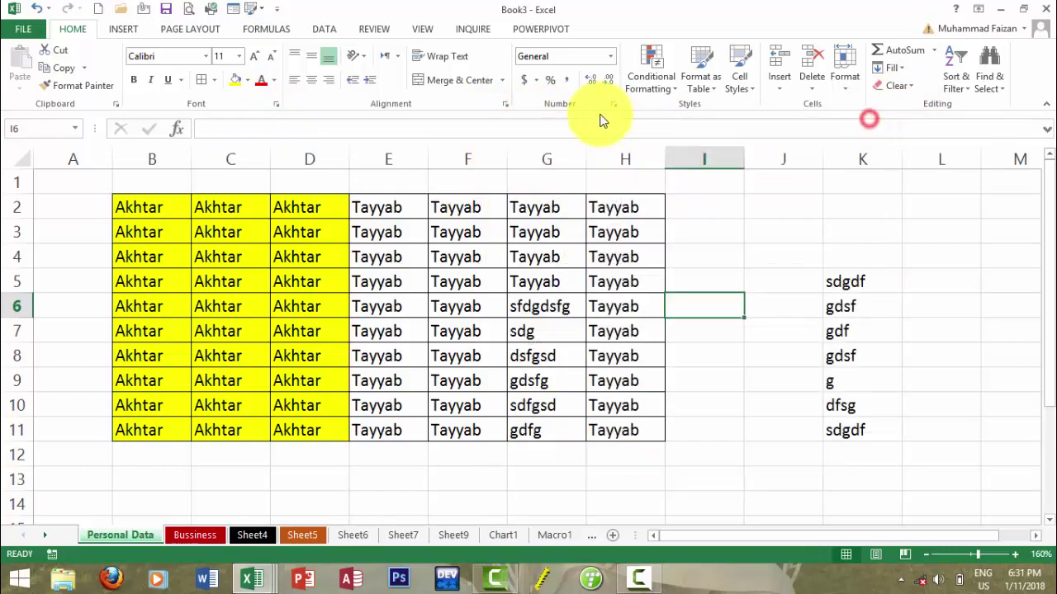
{"action": "left_click", "coordinate": [608, 106]}
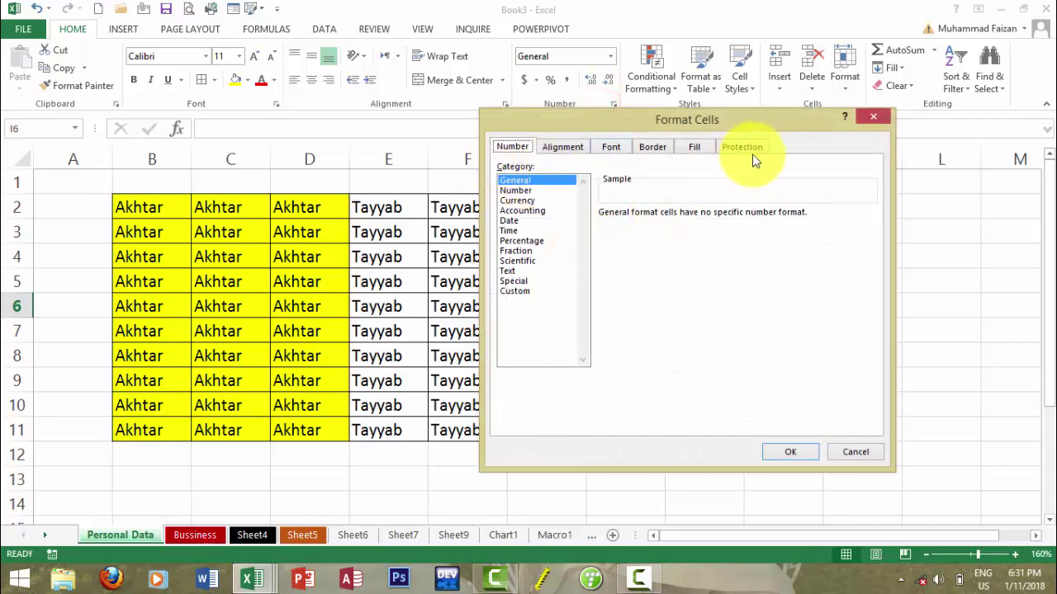
{"action": "left_click", "coordinate": [863, 116]}
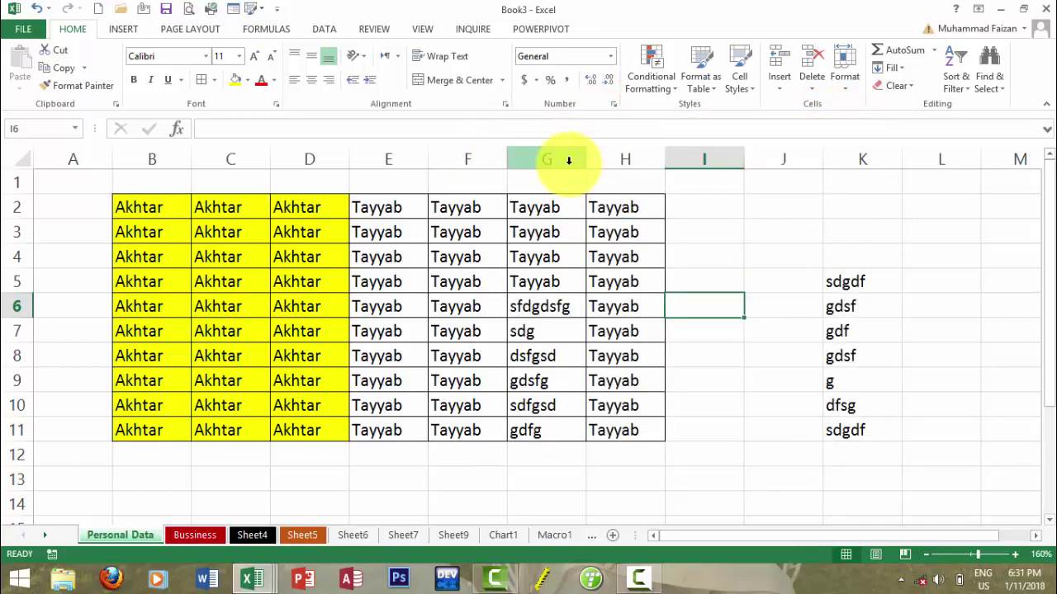
{"action": "left_click", "coordinate": [843, 71]}
{"action": "left_click", "coordinate": [875, 383]}
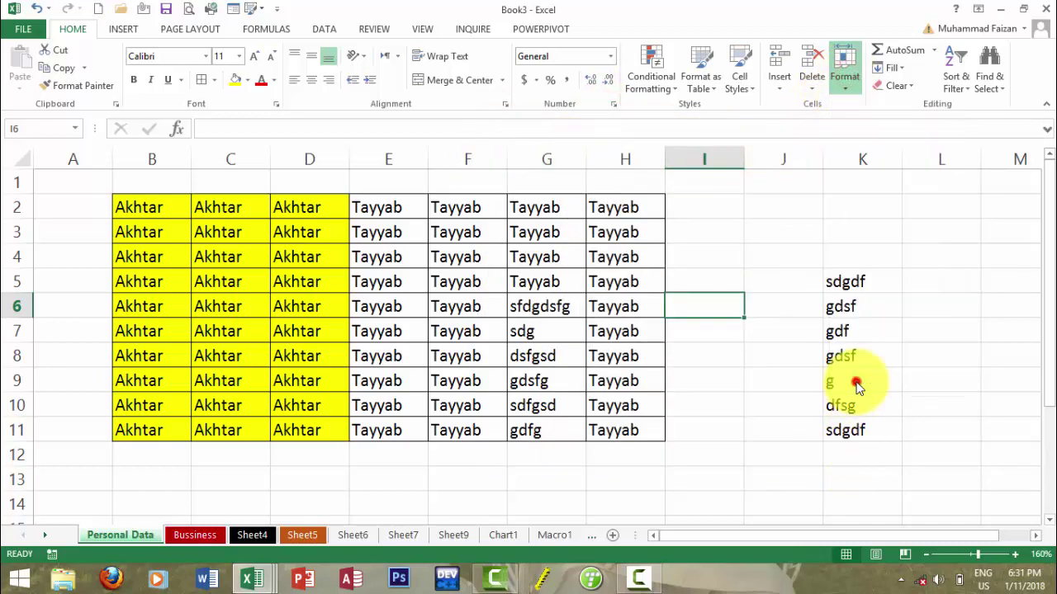
{"action": "left_click", "coordinate": [563, 147]}
{"action": "left_click", "coordinate": [609, 147]}
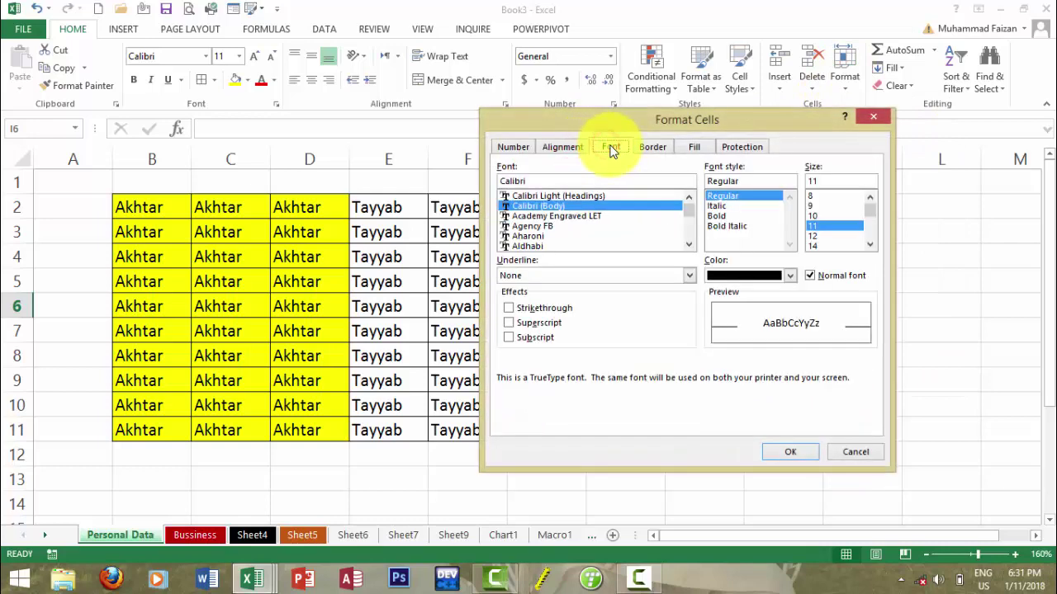
{"action": "left_click", "coordinate": [650, 147]}
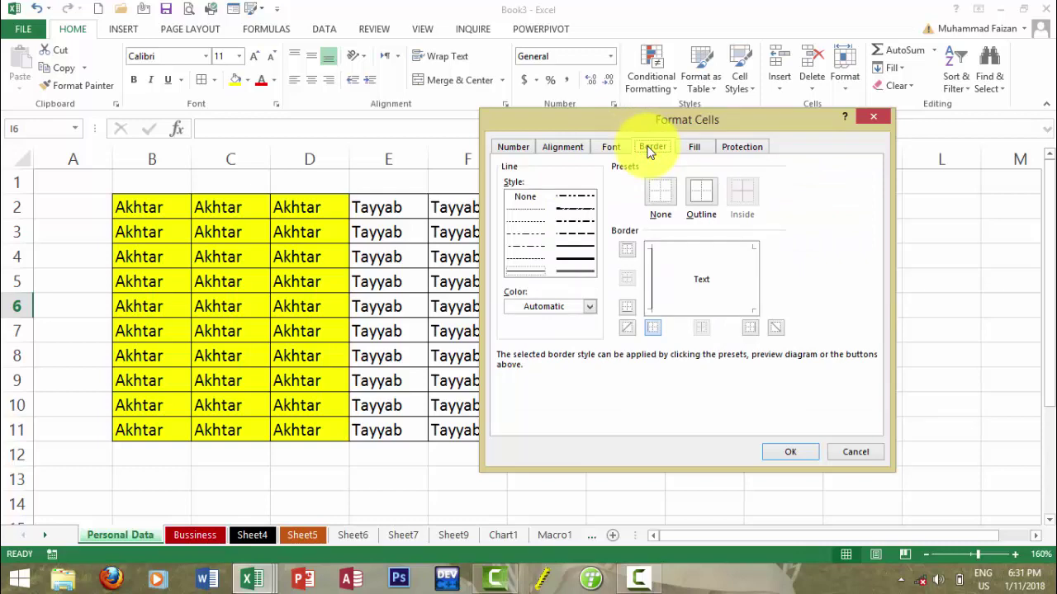
{"action": "left_click", "coordinate": [873, 119]}
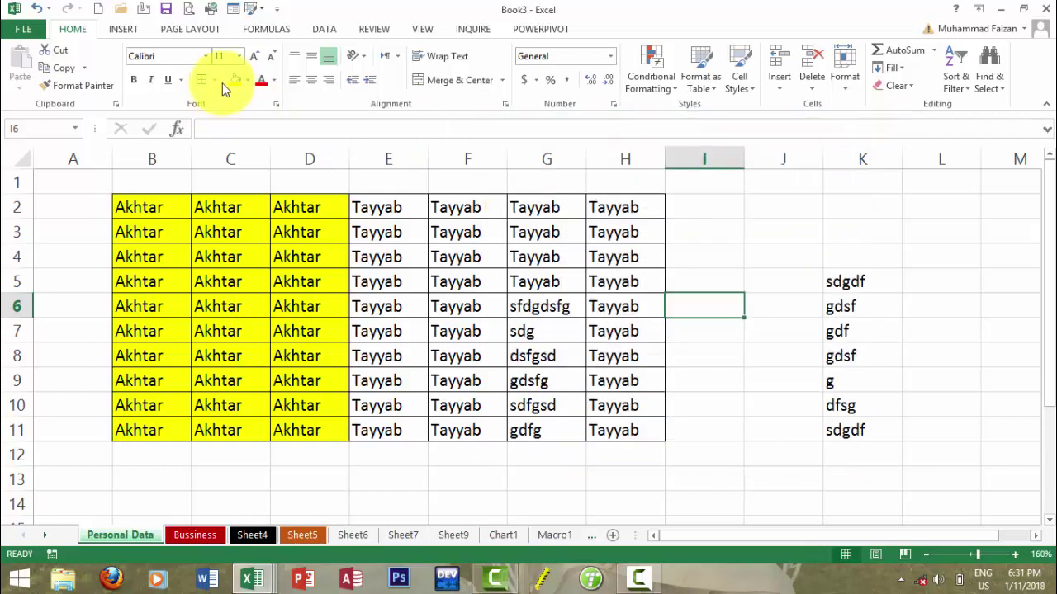
{"action": "left_click", "coordinate": [214, 80]}
{"action": "left_click", "coordinate": [258, 475]}
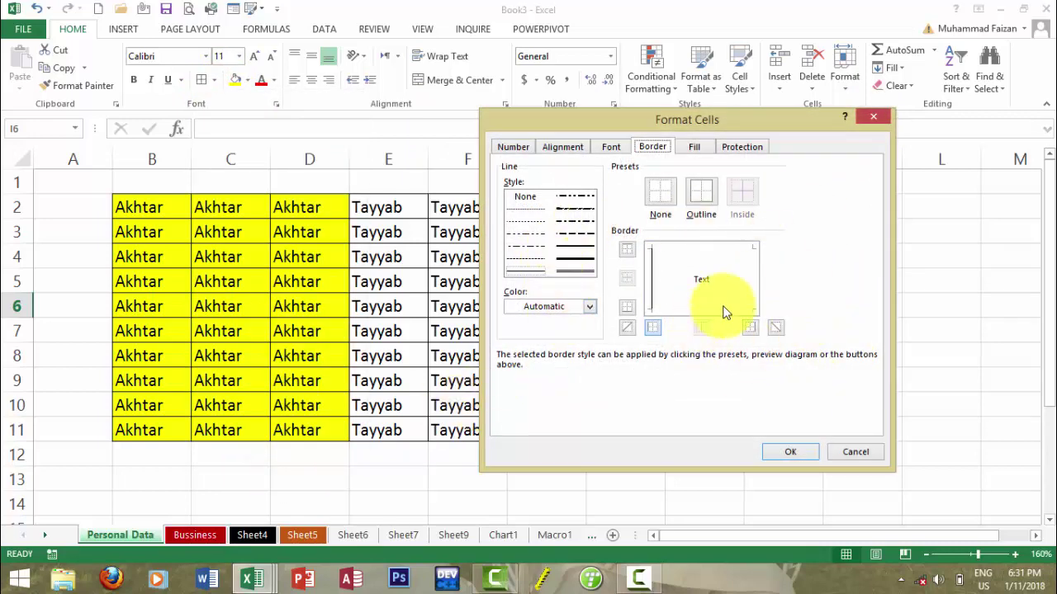
{"action": "left_click_drag", "start_coordinate": [701, 123], "coordinate": [712, 112]}
{"action": "left_click", "coordinate": [706, 136]}
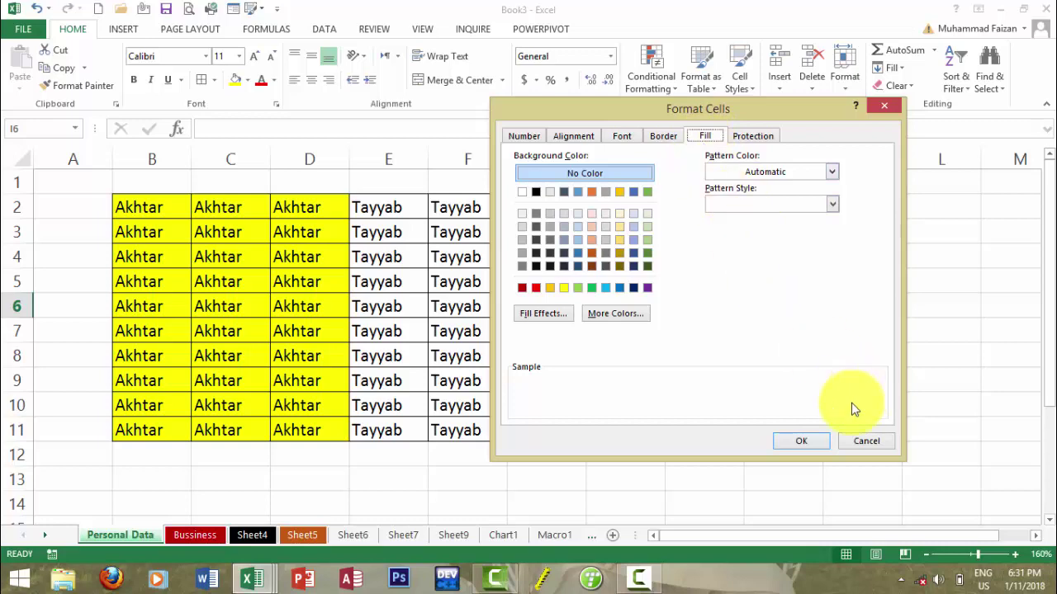
{"action": "left_click", "coordinate": [862, 443]}
{"action": "mouse_move", "coordinate": [149, 200]}
{"action": "left_mouse_down"}
{"action": "mouse_move", "coordinate": [604, 408]}
{"action": "mouse_move", "coordinate": [608, 427]}
{"action": "left_mouse_up"}
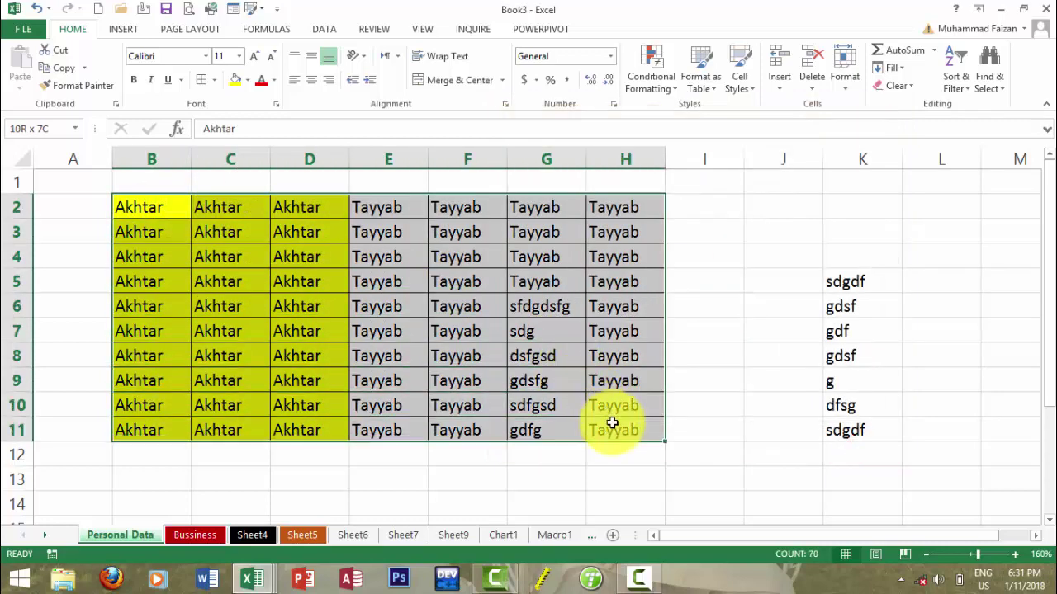
Step: Fill B2:H11 dark red through Format Cells, then undo it
{"action": "left_click", "coordinate": [846, 62]}
{"action": "left_click", "coordinate": [875, 383]}
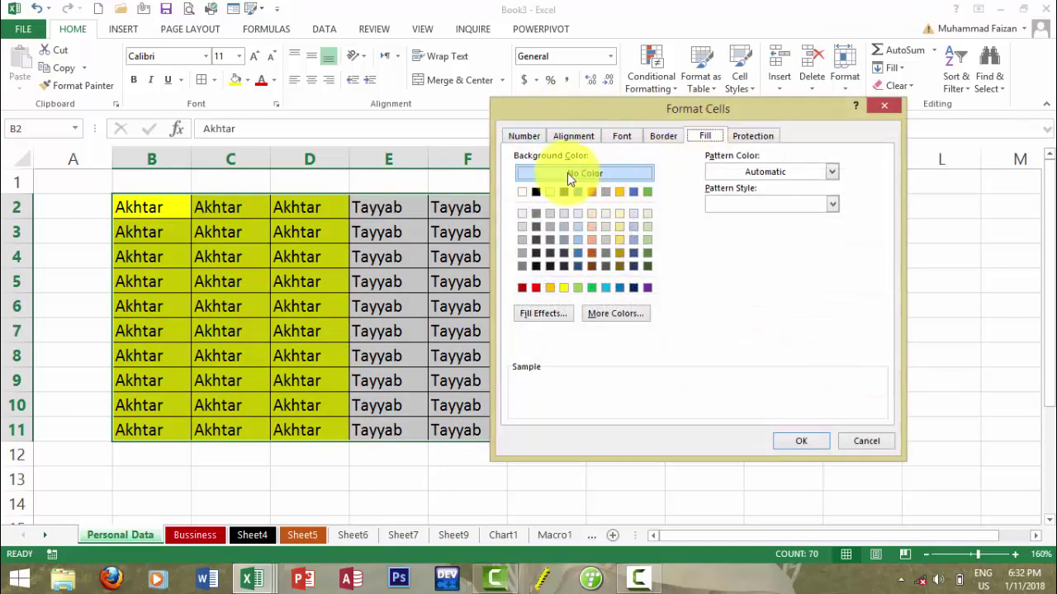
{"action": "left_click", "coordinate": [521, 287]}
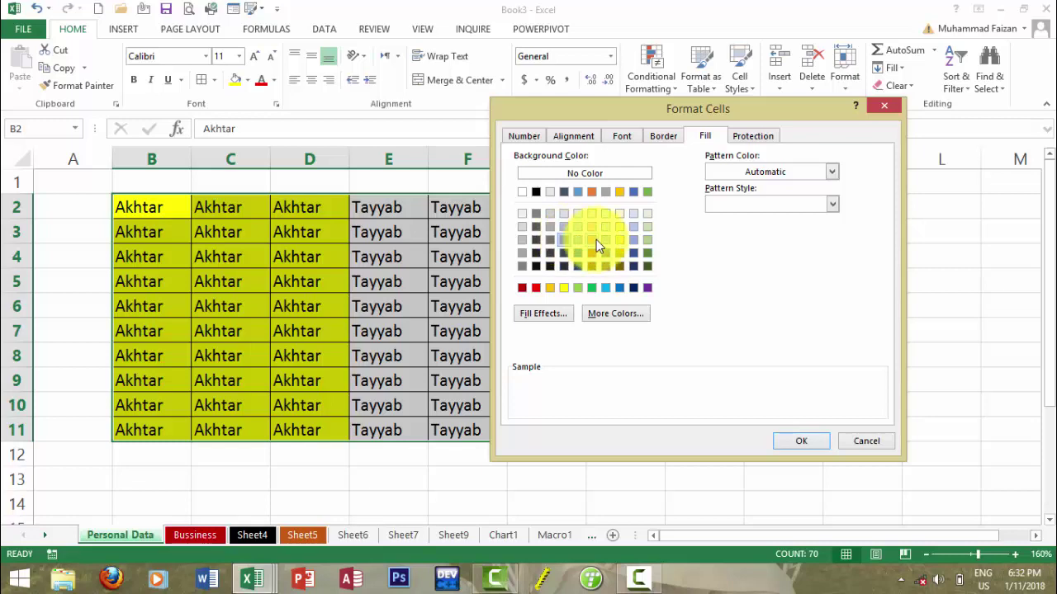
{"action": "left_click", "coordinate": [522, 287]}
{"action": "left_click", "coordinate": [799, 438]}
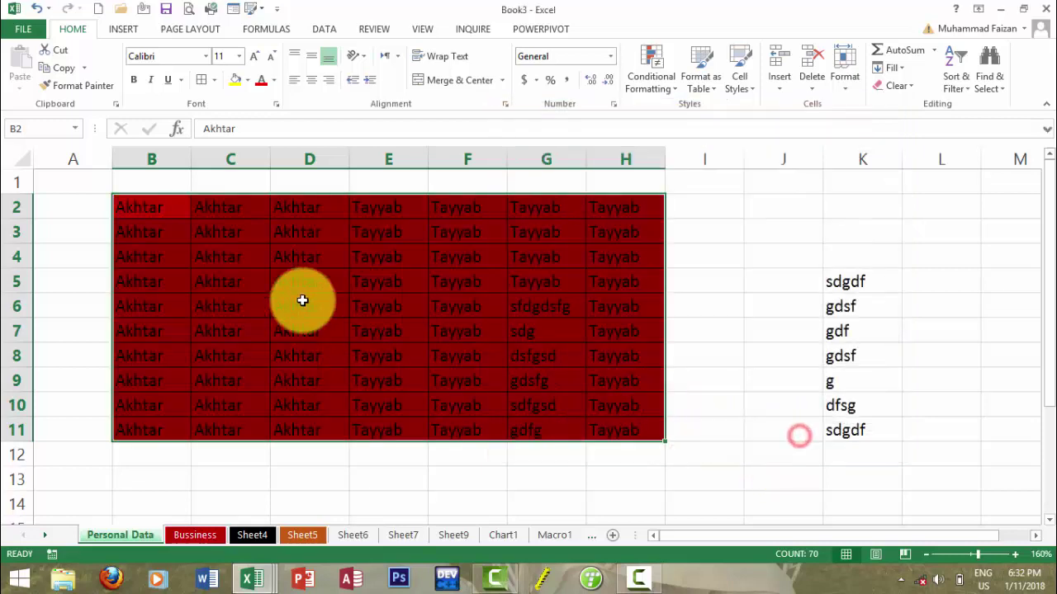
{"action": "key", "text": "ctrl+z"}
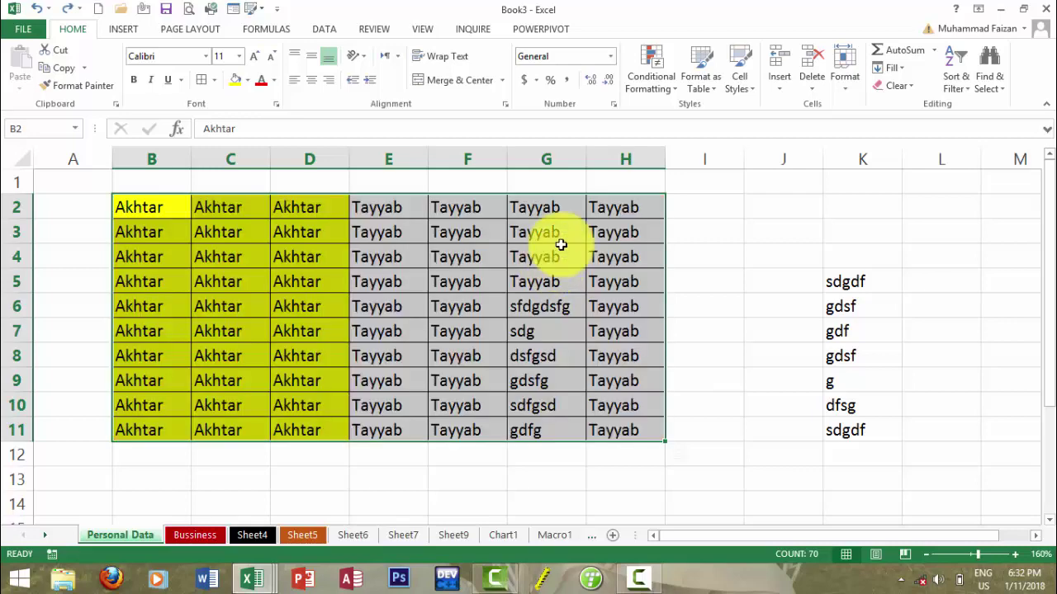
Step: Fill B2:H11 solid black and set its font colour to white
{"action": "left_click", "coordinate": [844, 76]}
{"action": "left_click", "coordinate": [867, 383]}
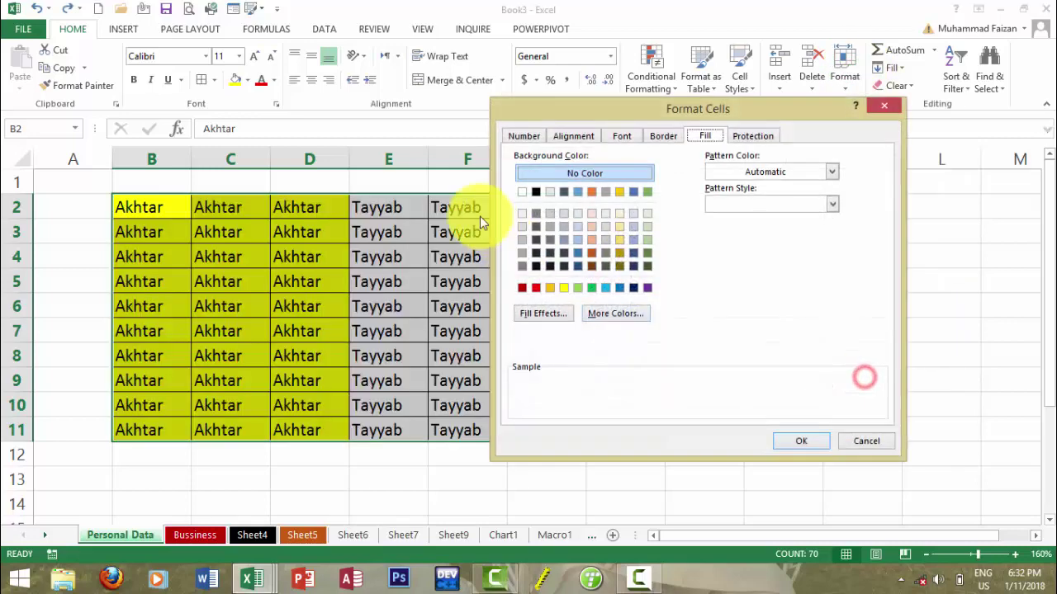
{"action": "left_click", "coordinate": [535, 191]}
{"action": "left_click", "coordinate": [790, 440]}
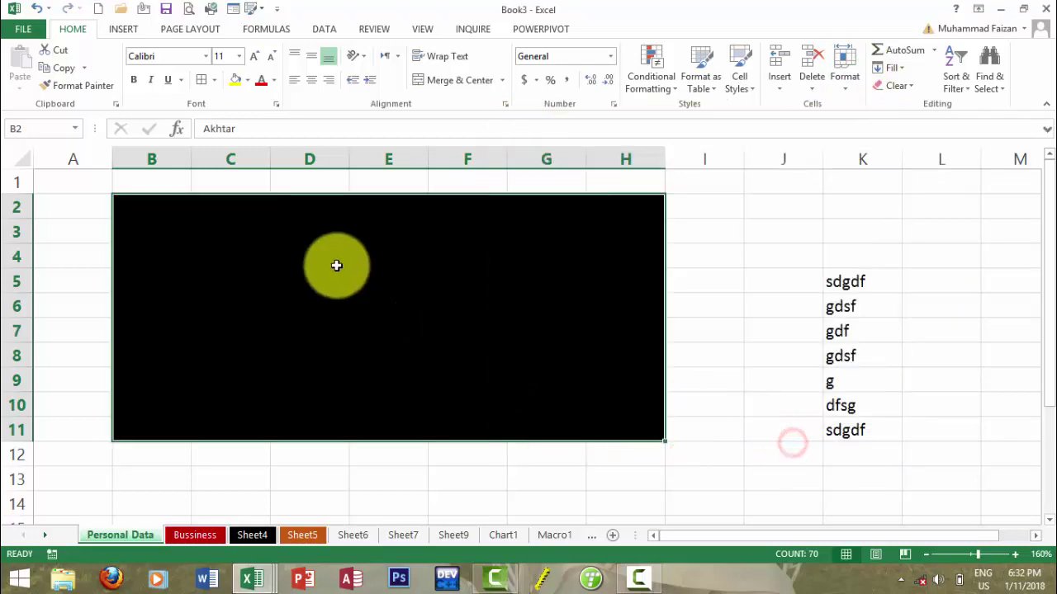
{"action": "left_click", "coordinate": [273, 80]}
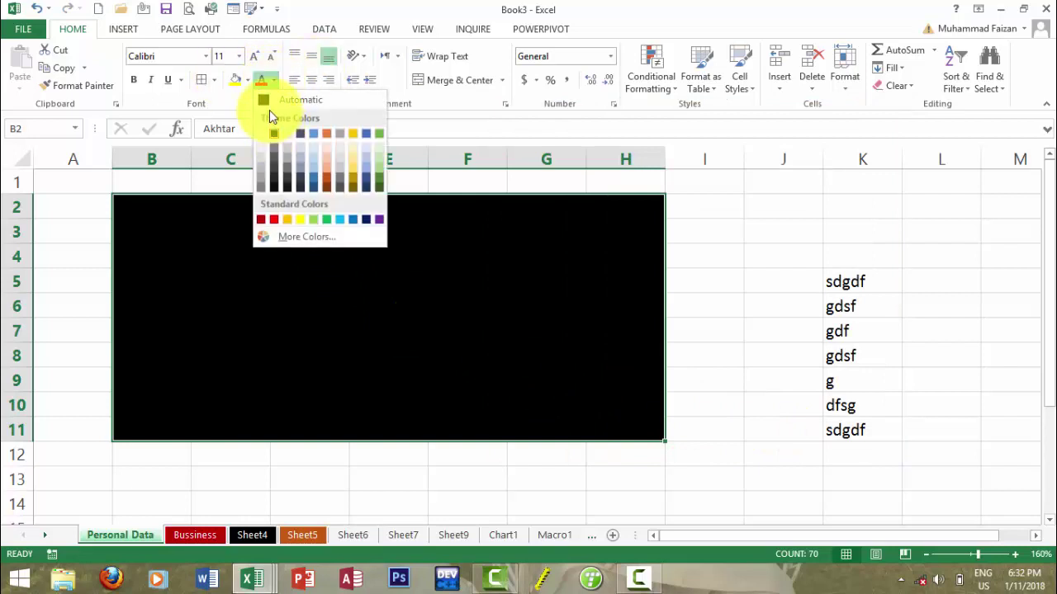
{"action": "left_click", "coordinate": [263, 138]}
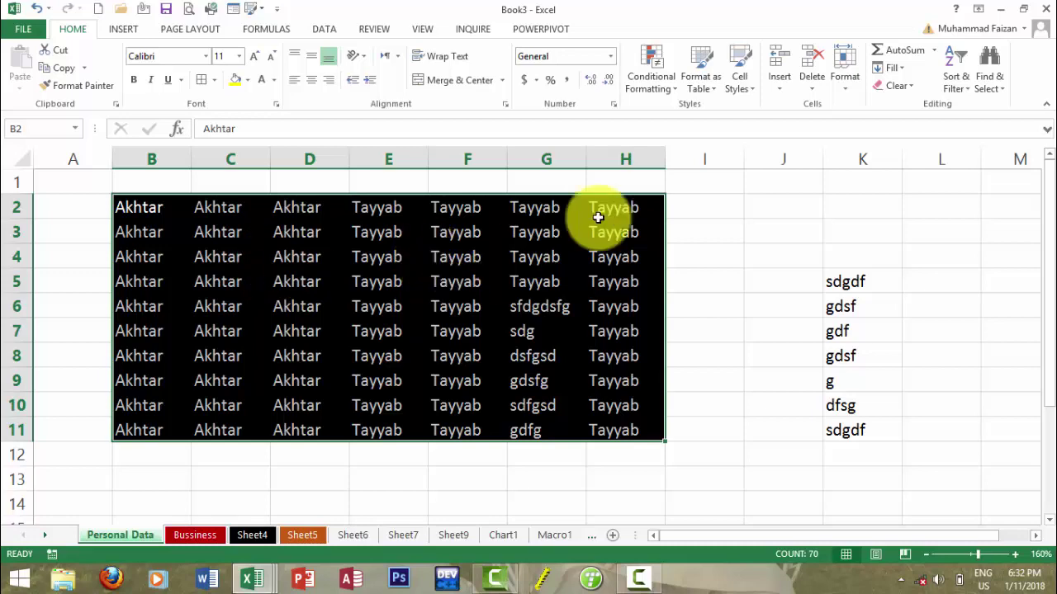
{"action": "left_click", "coordinate": [844, 74]}
{"action": "left_click", "coordinate": [865, 383]}
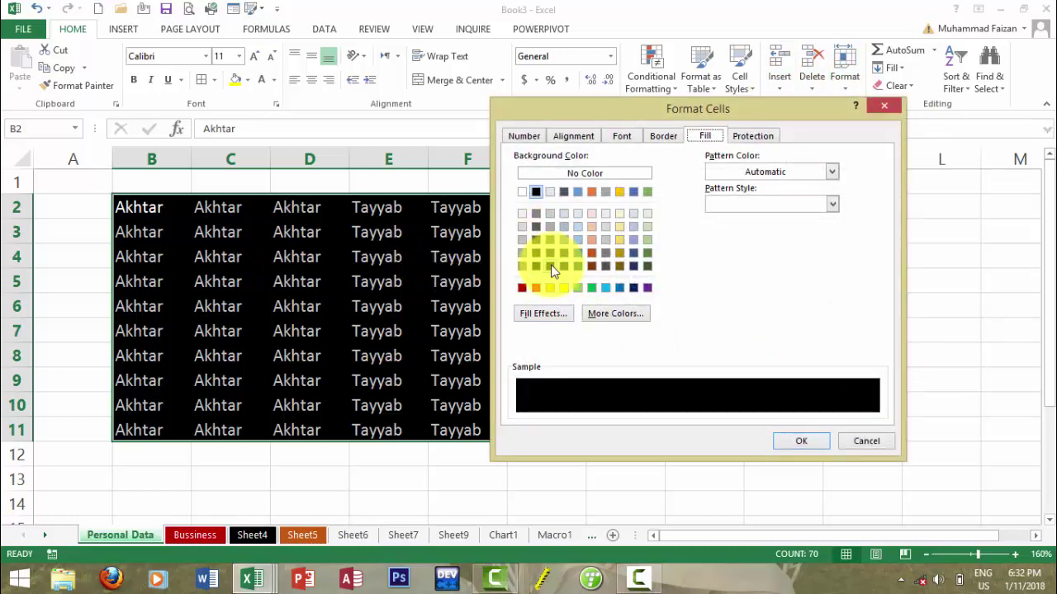
Step: In Fill Effects, set the two gradient colours to green and dark blue after trying red and black
{"action": "left_click", "coordinate": [534, 314]}
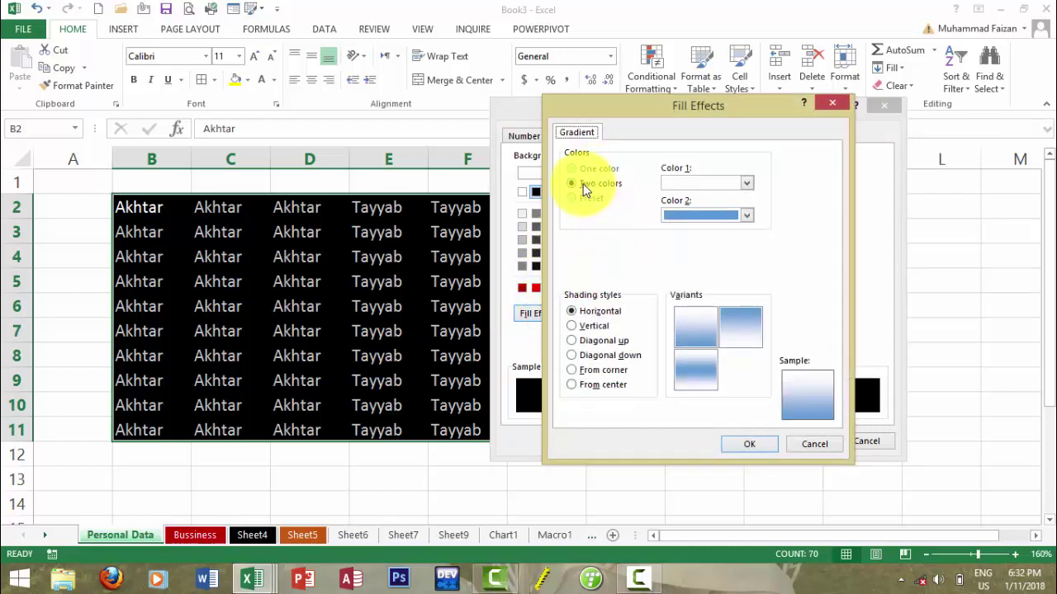
{"action": "left_click", "coordinate": [685, 183]}
{"action": "left_click", "coordinate": [681, 300]}
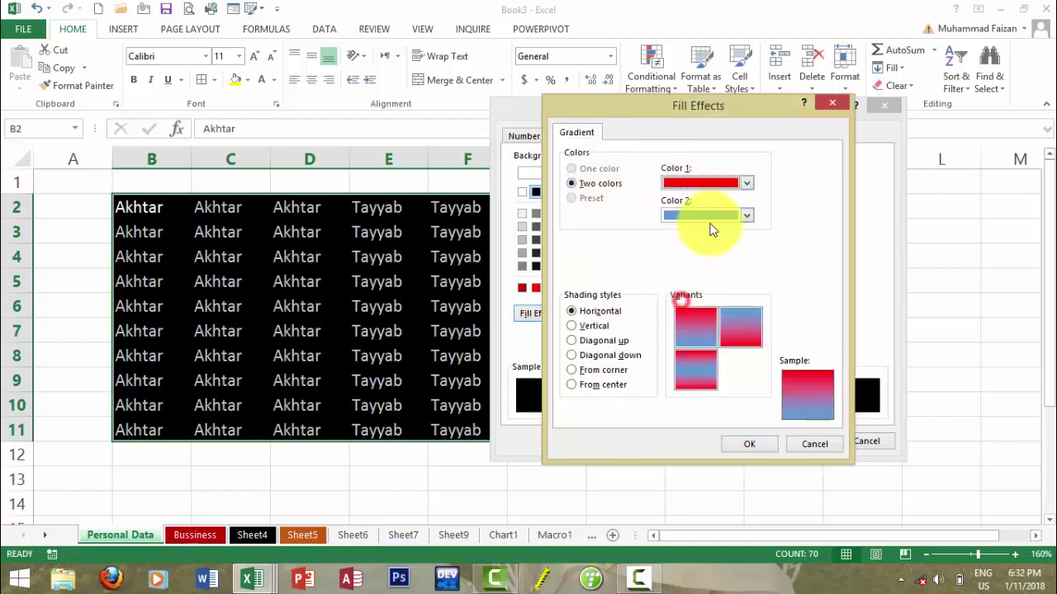
{"action": "left_click", "coordinate": [708, 214]}
{"action": "left_click", "coordinate": [688, 245]}
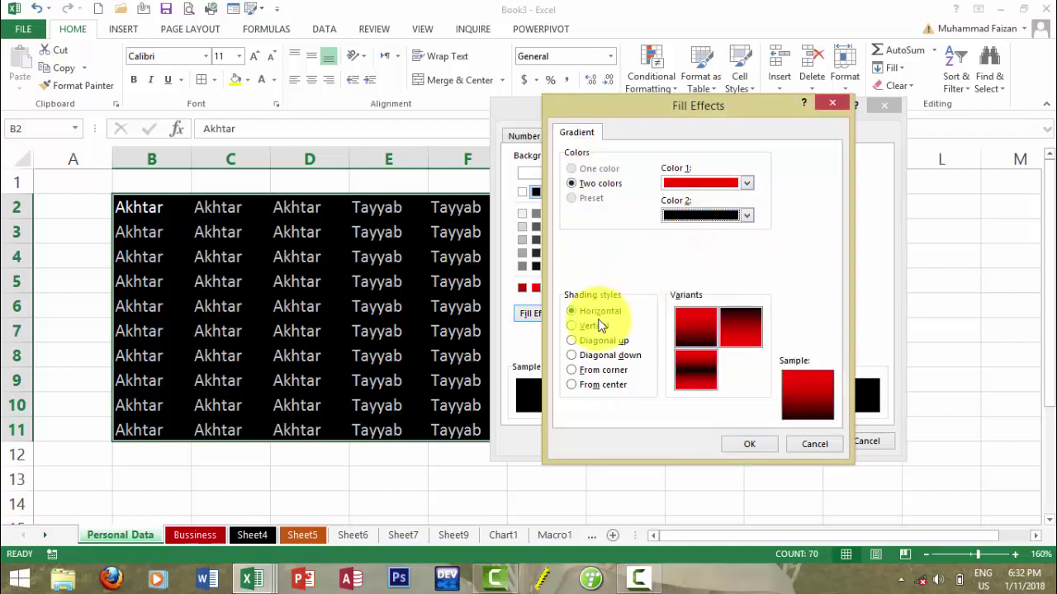
{"action": "left_click", "coordinate": [701, 182]}
{"action": "left_click", "coordinate": [738, 303]}
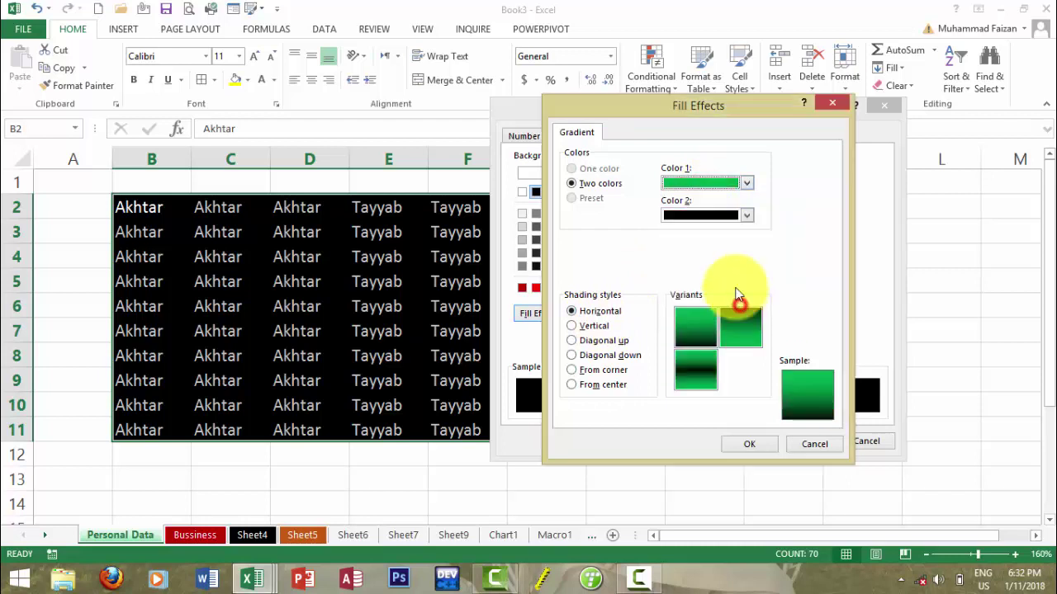
{"action": "left_click", "coordinate": [720, 213]}
{"action": "left_click", "coordinate": [770, 334]}
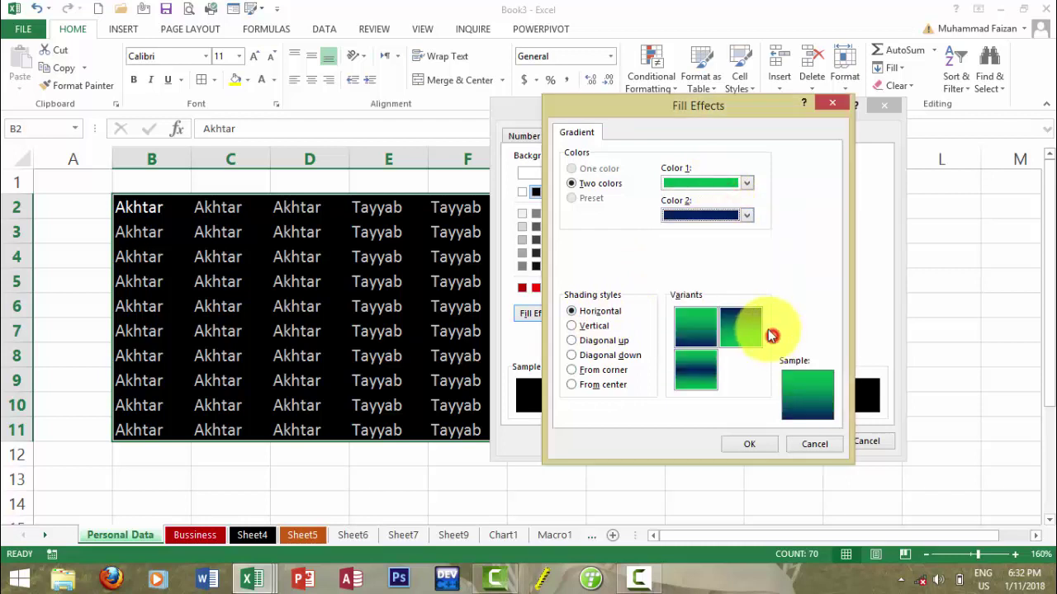
Step: Choose From center shading and apply the gradient to B2:H11
{"action": "left_click", "coordinate": [580, 340]}
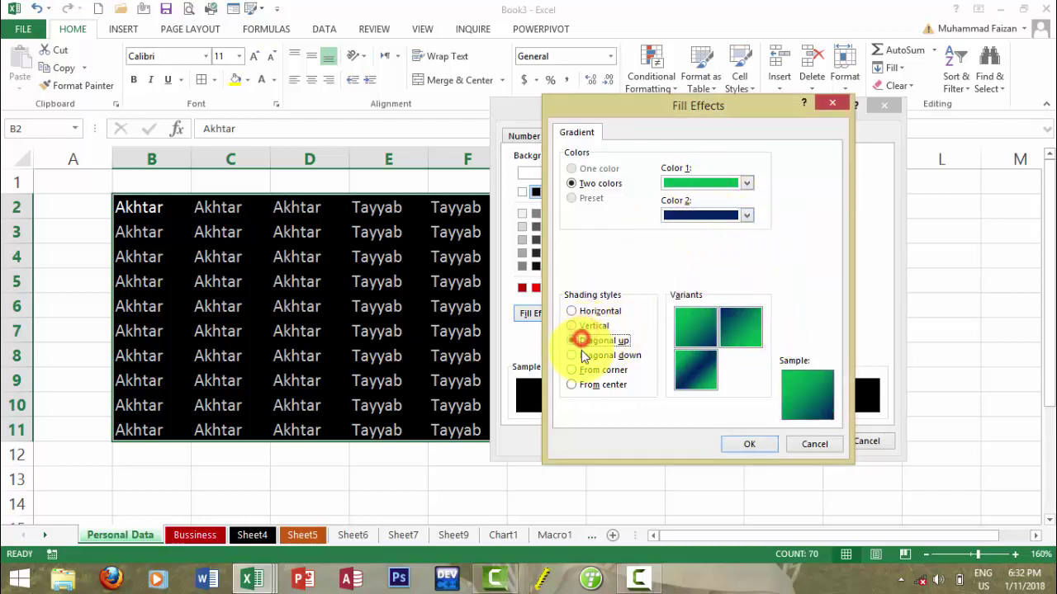
{"action": "left_click", "coordinate": [579, 372]}
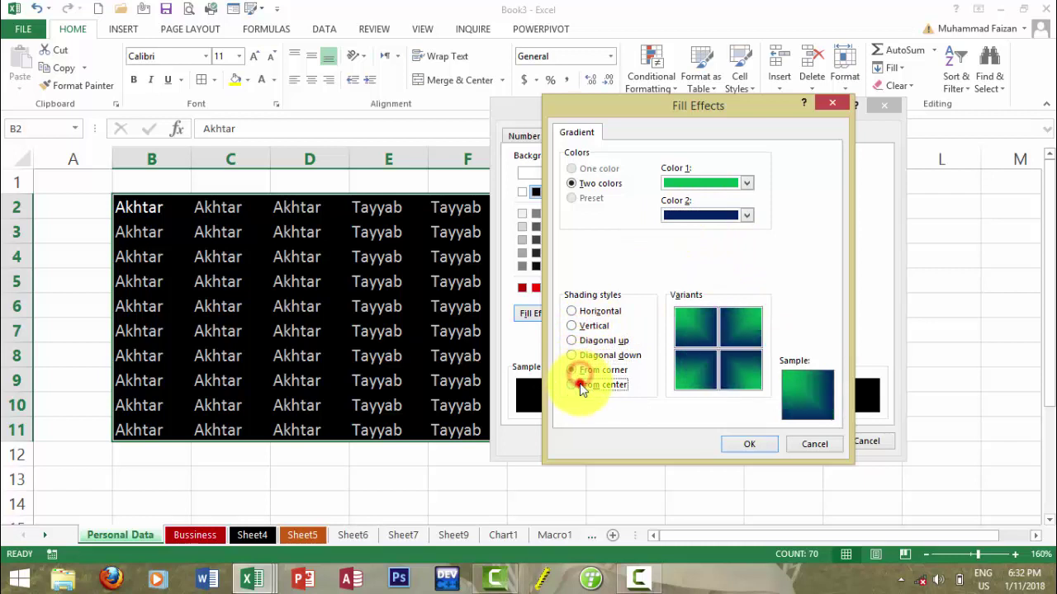
{"action": "left_click", "coordinate": [581, 385]}
{"action": "left_click", "coordinate": [579, 370]}
{"action": "left_click", "coordinate": [580, 384]}
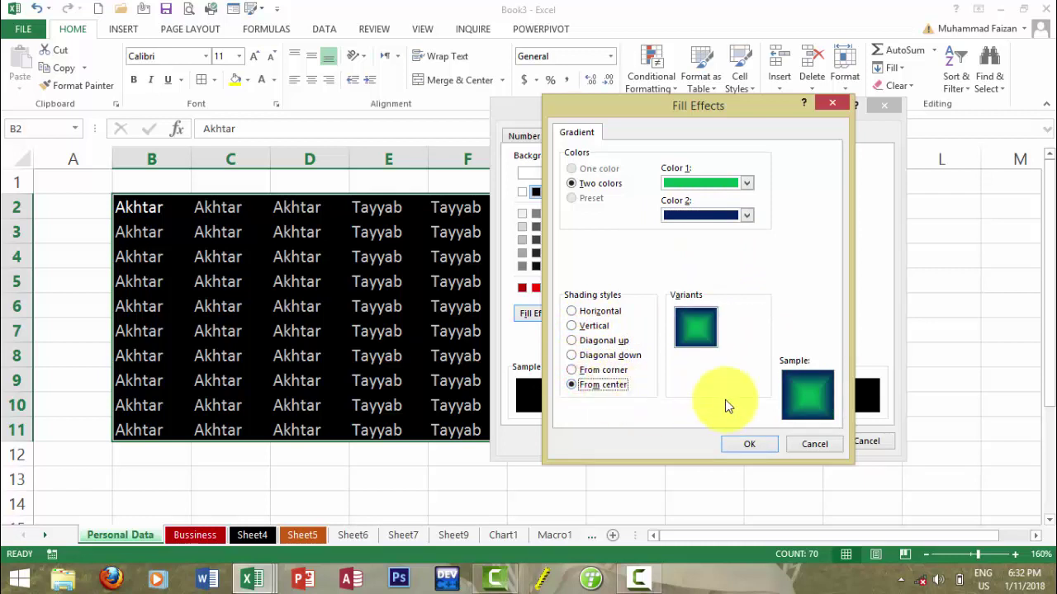
{"action": "left_click", "coordinate": [750, 444]}
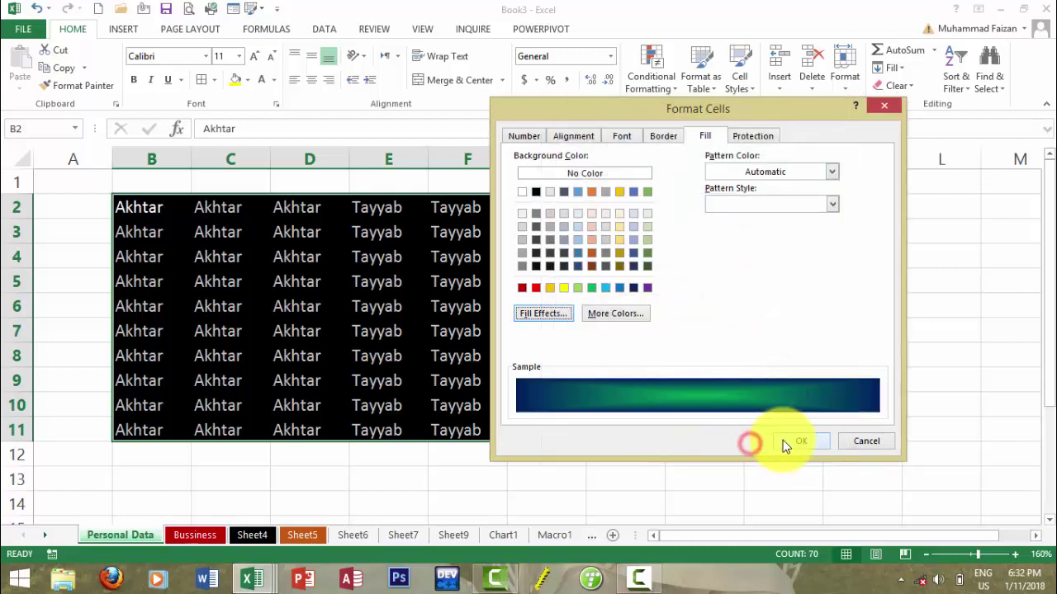
{"action": "left_click", "coordinate": [780, 441]}
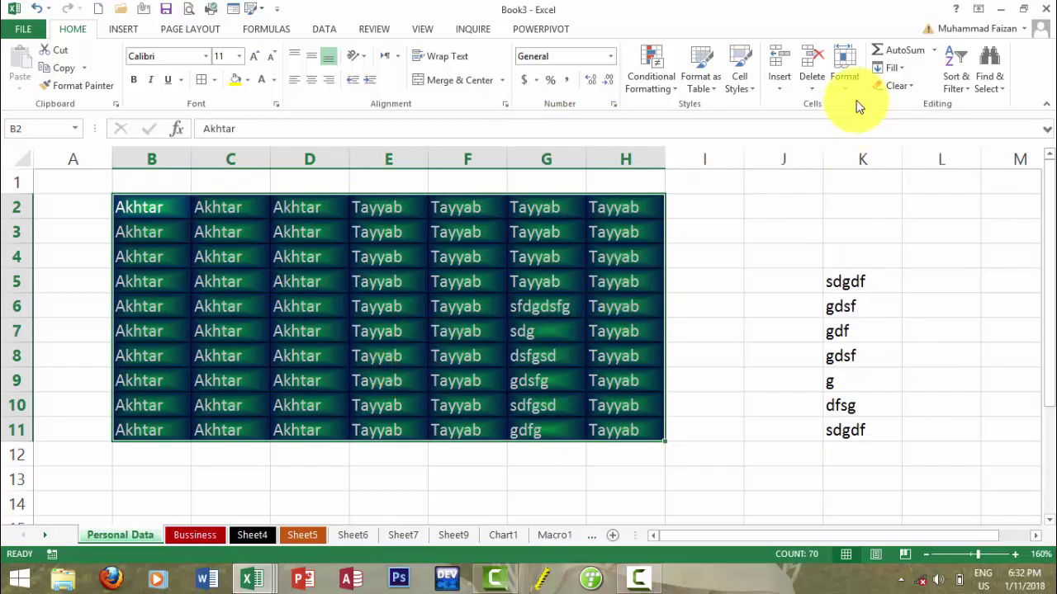
Step: Open the Colors picker from Format Cells and try colours on the Standard hexagon
{"action": "left_click", "coordinate": [845, 82]}
{"action": "left_click", "coordinate": [842, 384]}
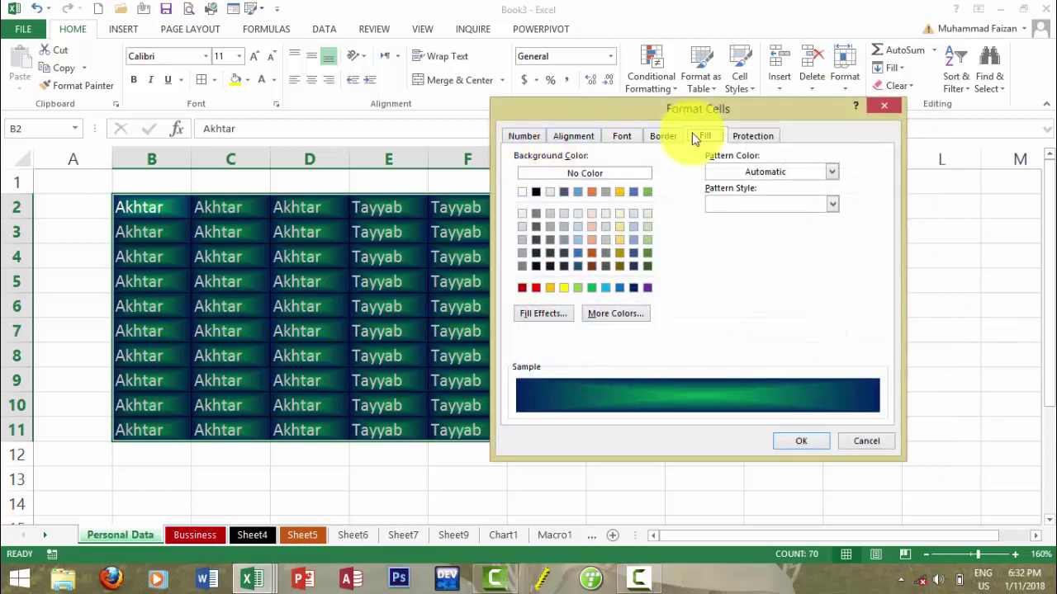
{"action": "left_click", "coordinate": [618, 314]}
{"action": "left_click_drag", "start_coordinate": [629, 277], "coordinate": [702, 259]}
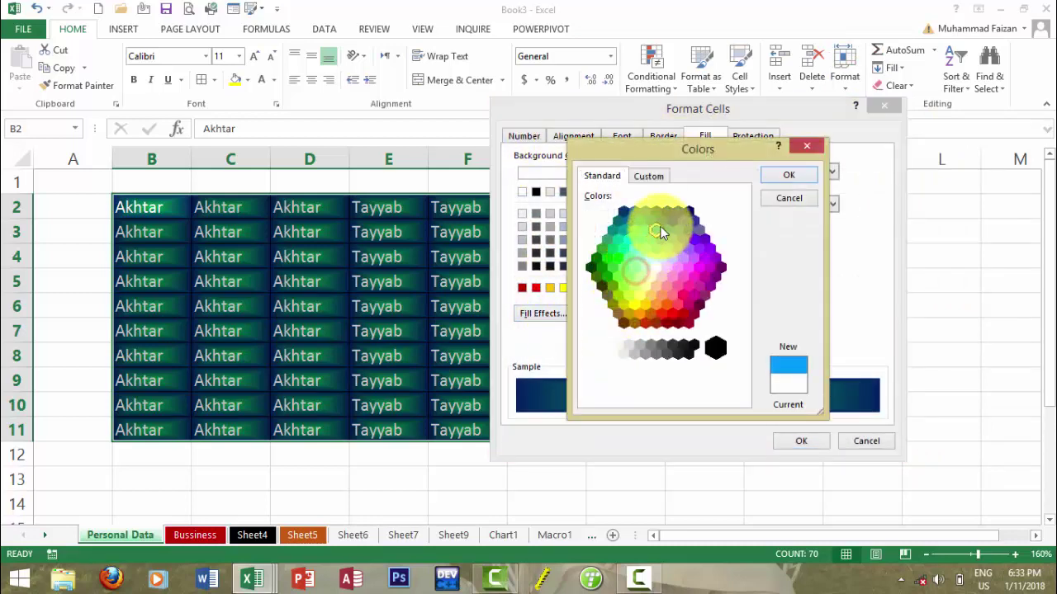
Step: Adjust red and green values on the Custom tab, try HSL, then cancel without choosing
{"action": "left_click", "coordinate": [645, 173]}
{"action": "left_click", "coordinate": [670, 345]}
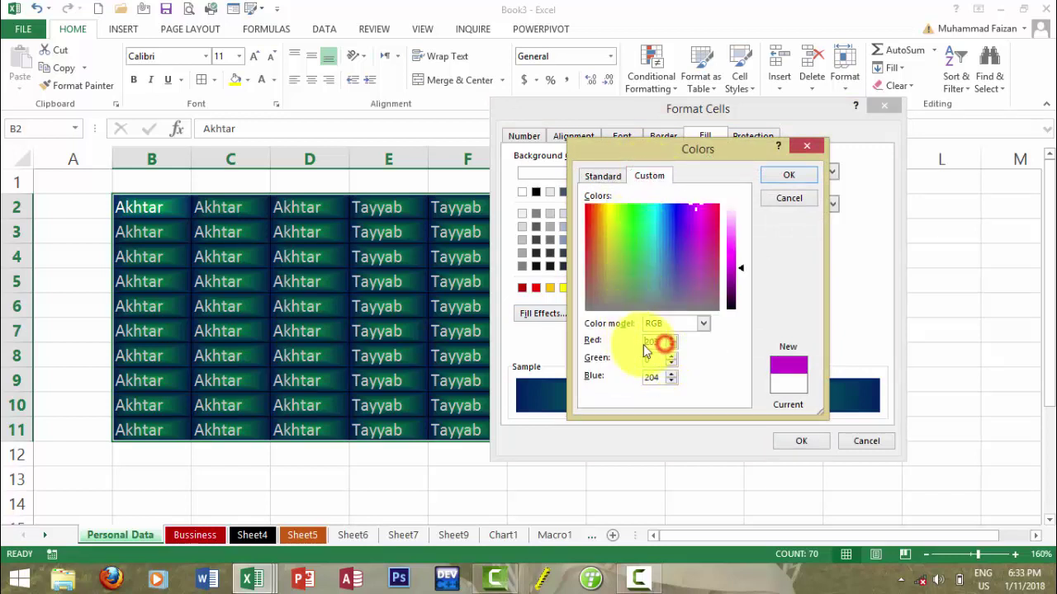
{"action": "left_click", "coordinate": [651, 355]}
{"action": "left_click", "coordinate": [667, 324]}
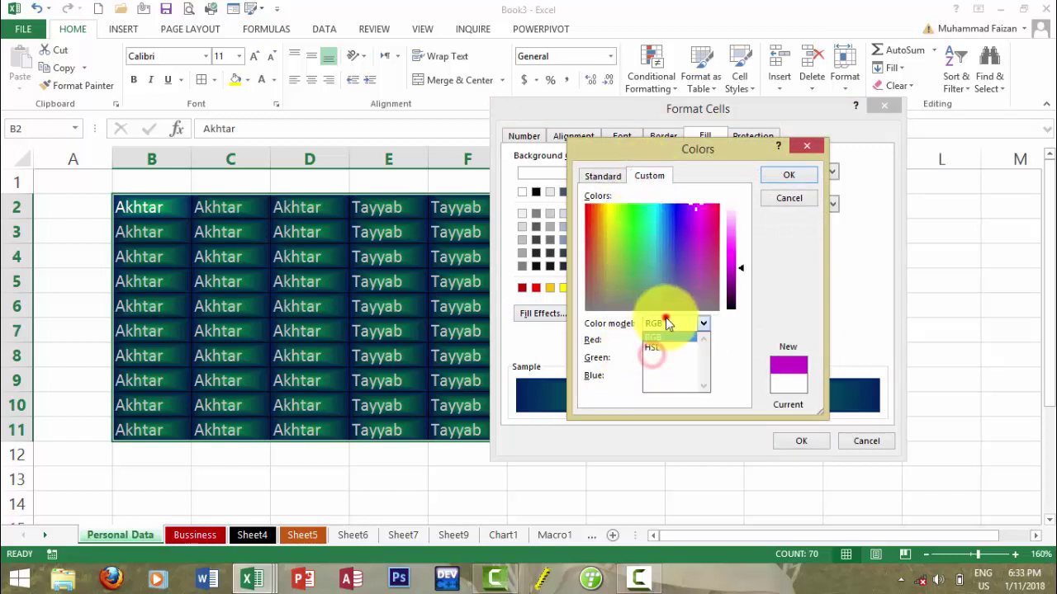
{"action": "left_click", "coordinate": [667, 355]}
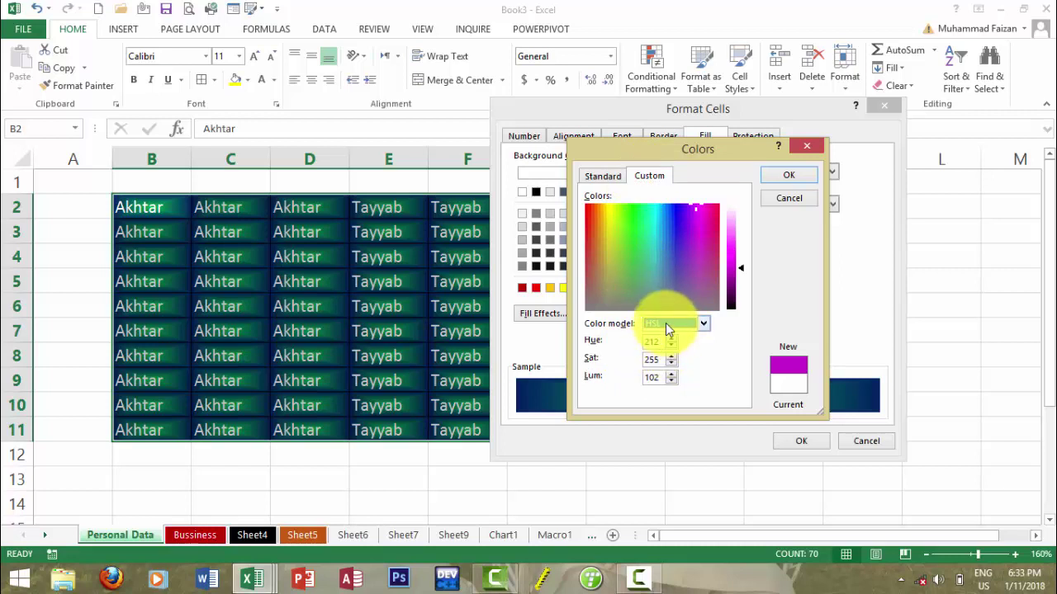
{"action": "left_click", "coordinate": [666, 322]}
{"action": "left_click", "coordinate": [668, 339]}
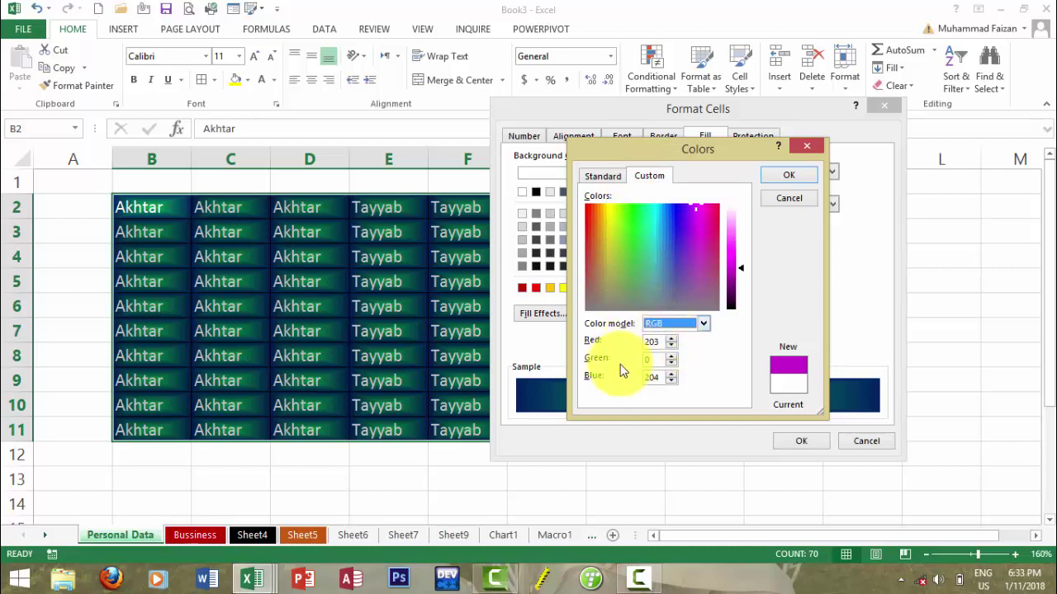
{"action": "left_click", "coordinate": [791, 201]}
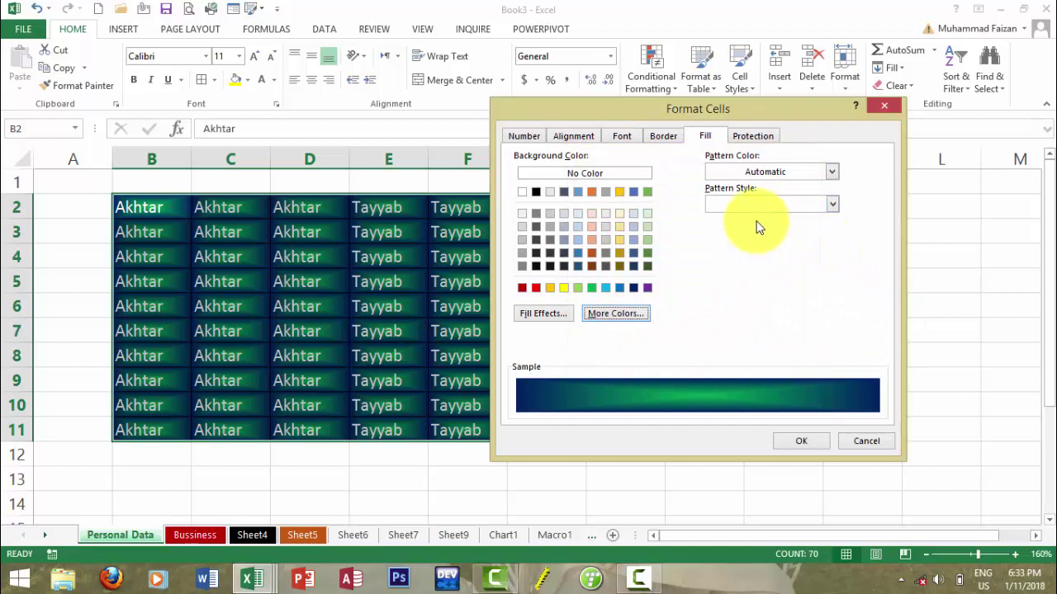
Step: Apply a red fine-dotted pattern over B2:H11
{"action": "left_click", "coordinate": [738, 165]}
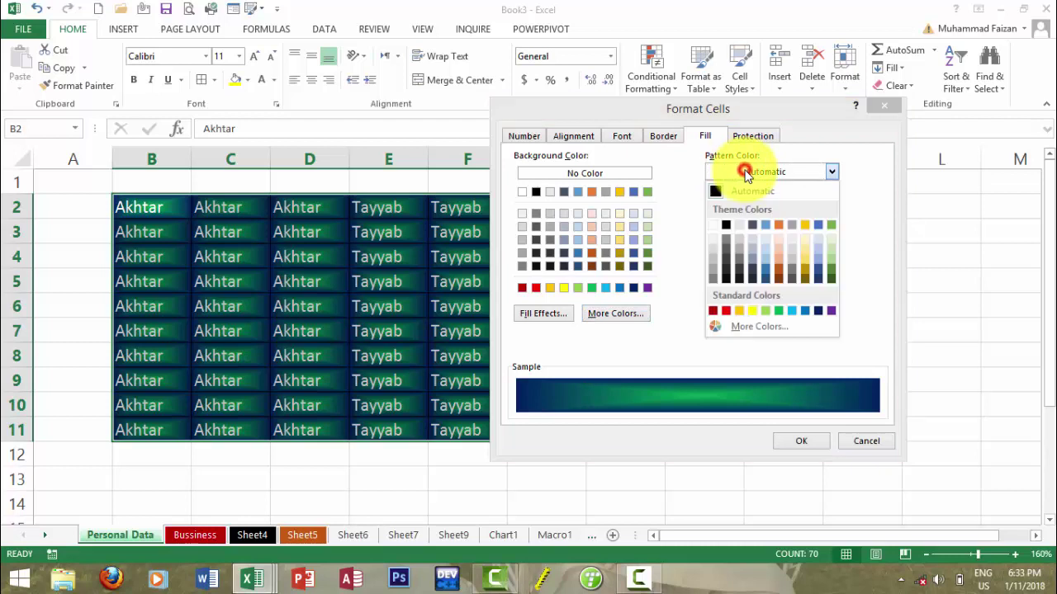
{"action": "left_click", "coordinate": [725, 311]}
{"action": "left_click", "coordinate": [759, 204]}
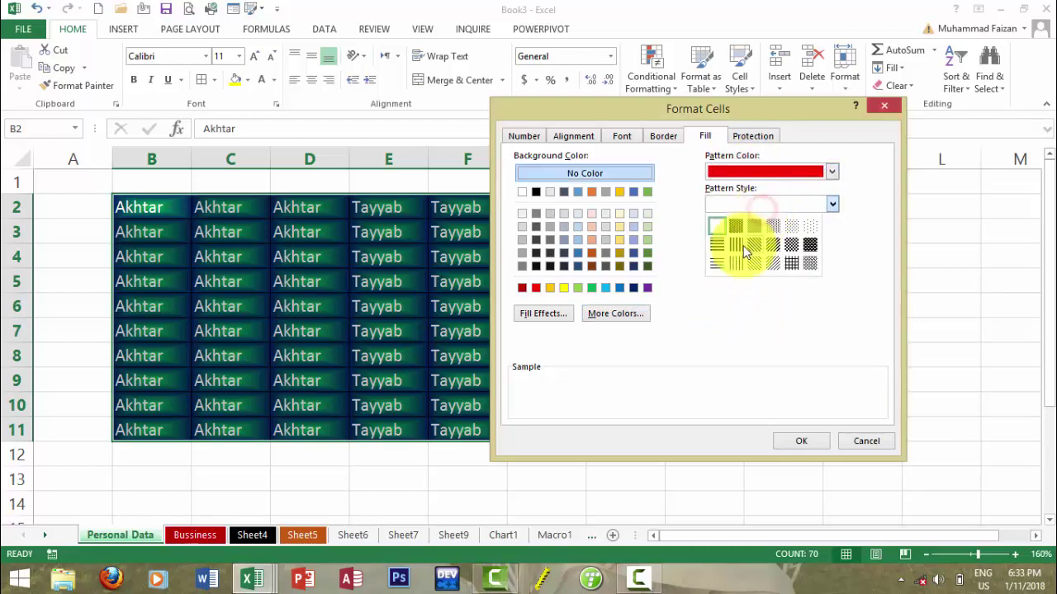
{"action": "left_click", "coordinate": [806, 232]}
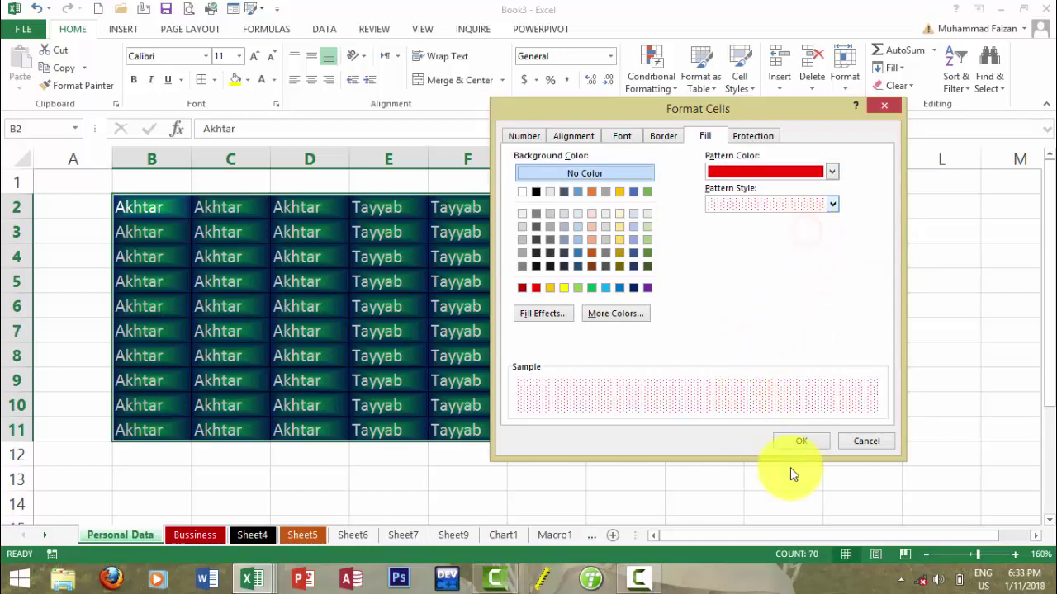
{"action": "left_click", "coordinate": [801, 440]}
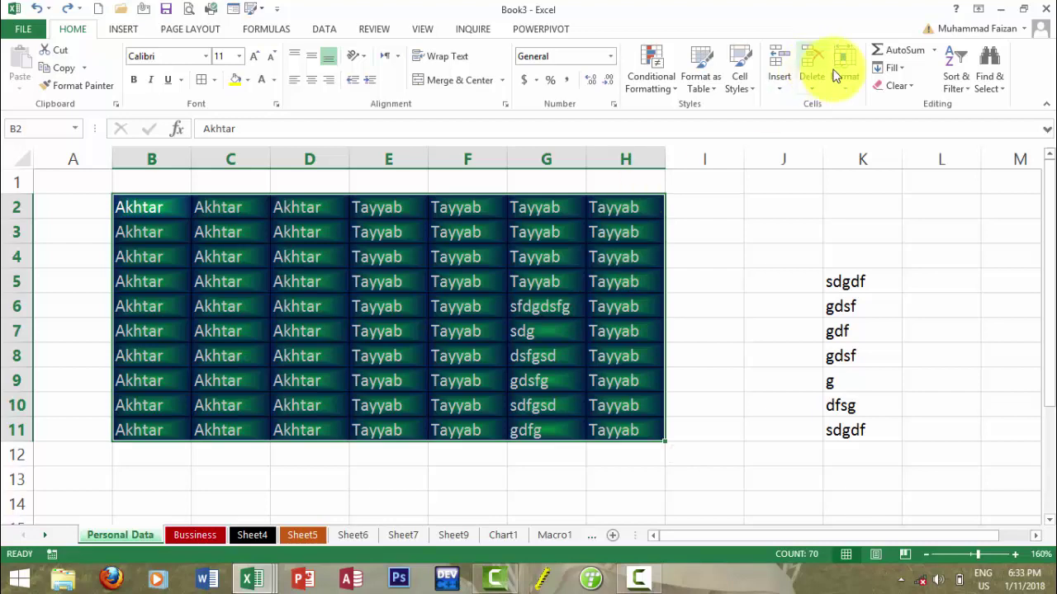
Step: Apply a vertical stripe pattern to B2:H11, then undo it with Ctrl+Z
{"action": "left_click", "coordinate": [844, 68]}
{"action": "left_click", "coordinate": [887, 381]}
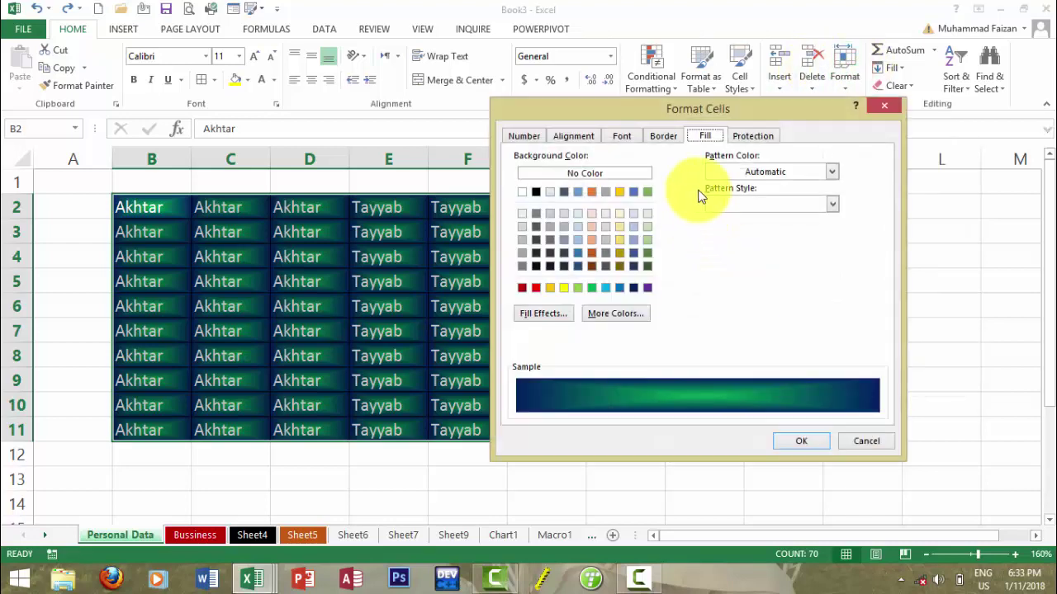
{"action": "left_click", "coordinate": [725, 202]}
{"action": "left_click", "coordinate": [735, 246]}
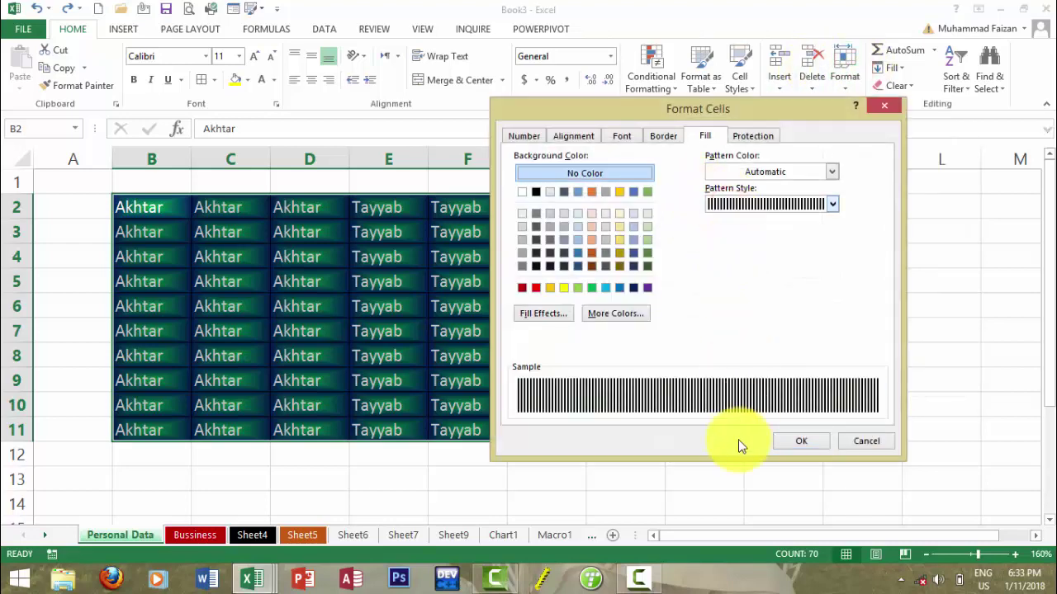
{"action": "left_click", "coordinate": [787, 448]}
{"action": "key", "text": "ctrl+z"}
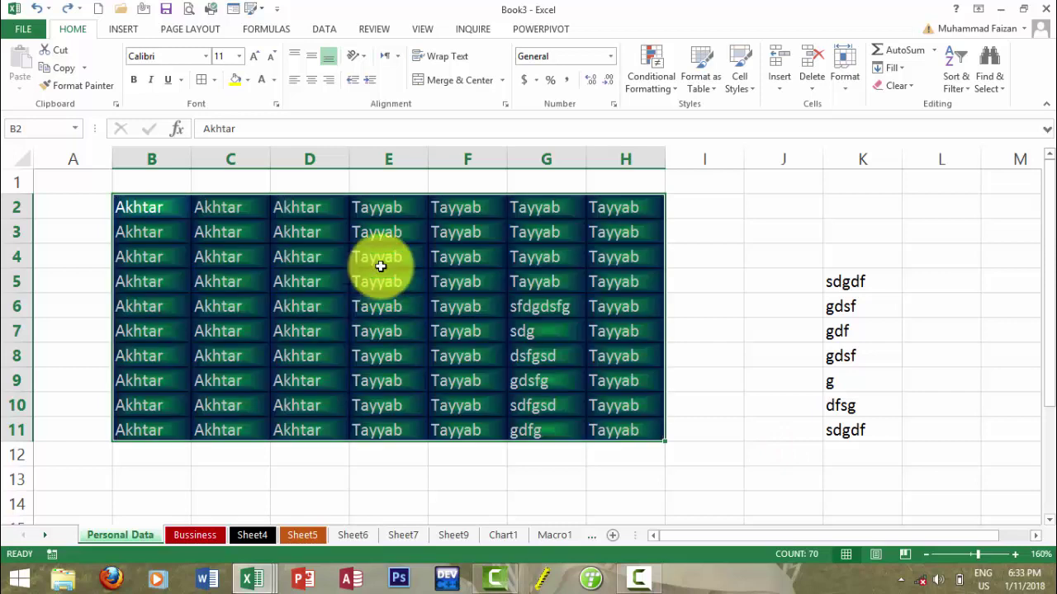
Step: Mark B2:H11 Hidden as well as Locked on the Format Cells Protection tab
{"action": "left_click", "coordinate": [858, 76]}
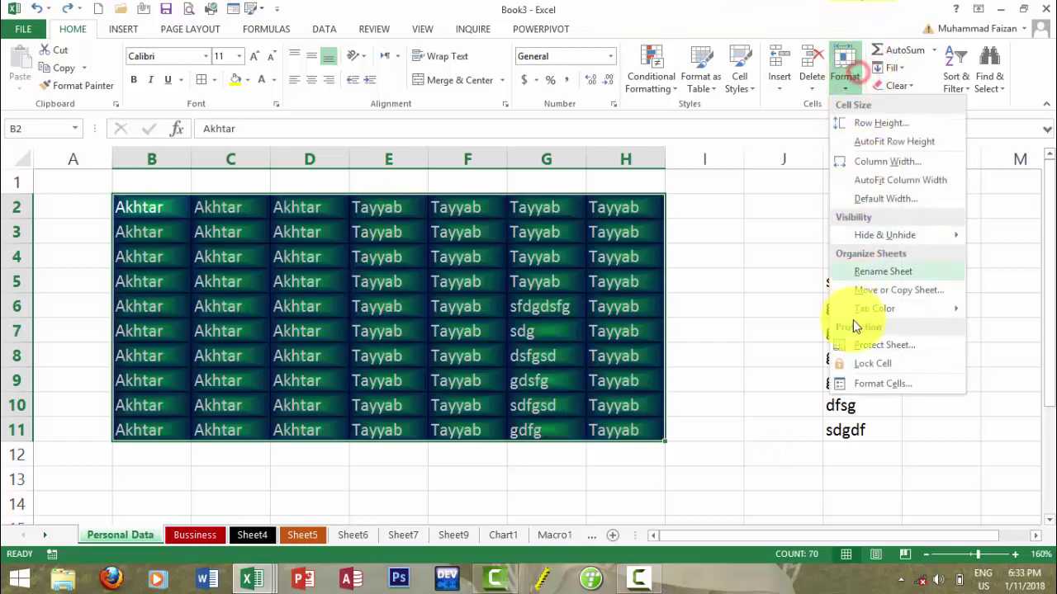
{"action": "left_click", "coordinate": [846, 384]}
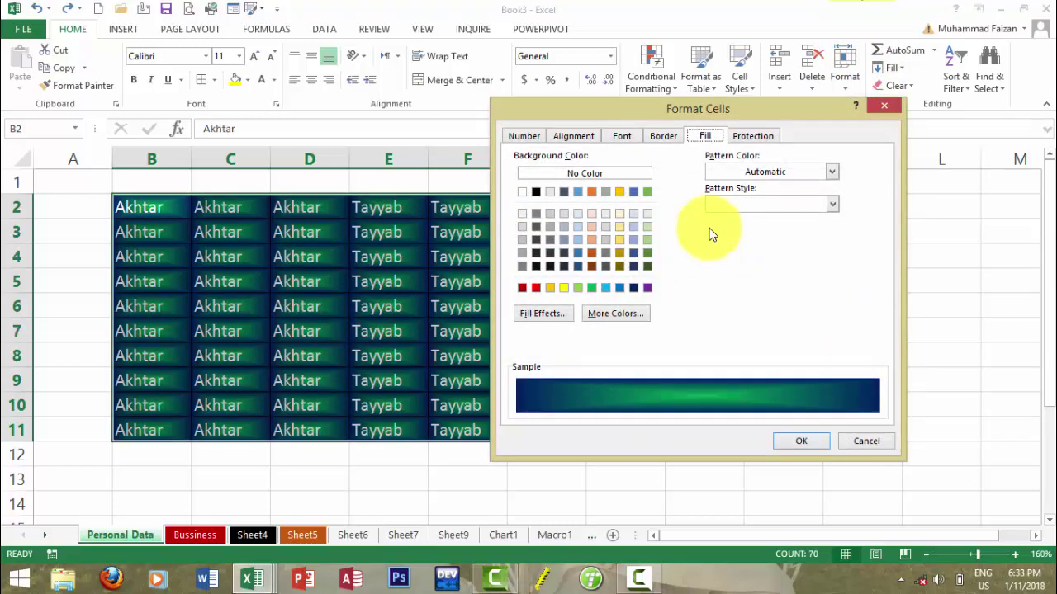
{"action": "left_click", "coordinate": [743, 137]}
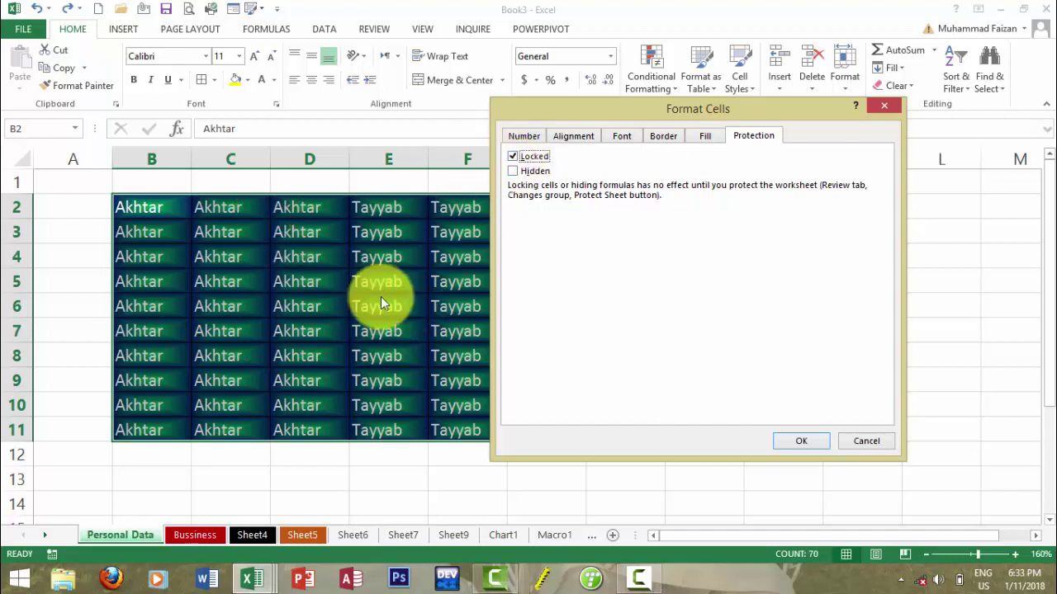
{"action": "left_click_drag", "start_coordinate": [544, 104], "coordinate": [609, 92]}
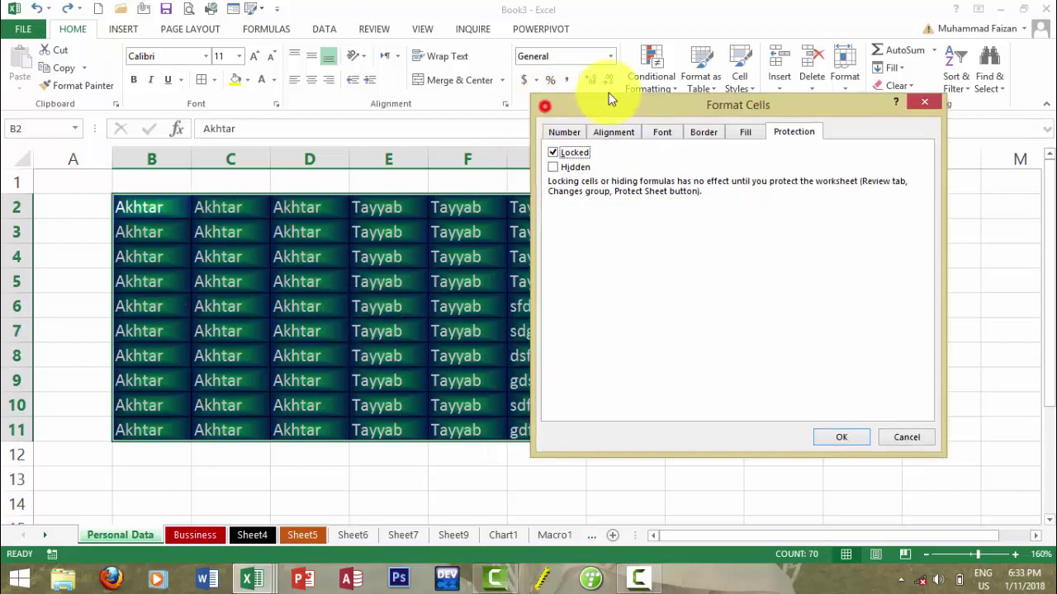
{"action": "left_click", "coordinate": [576, 158]}
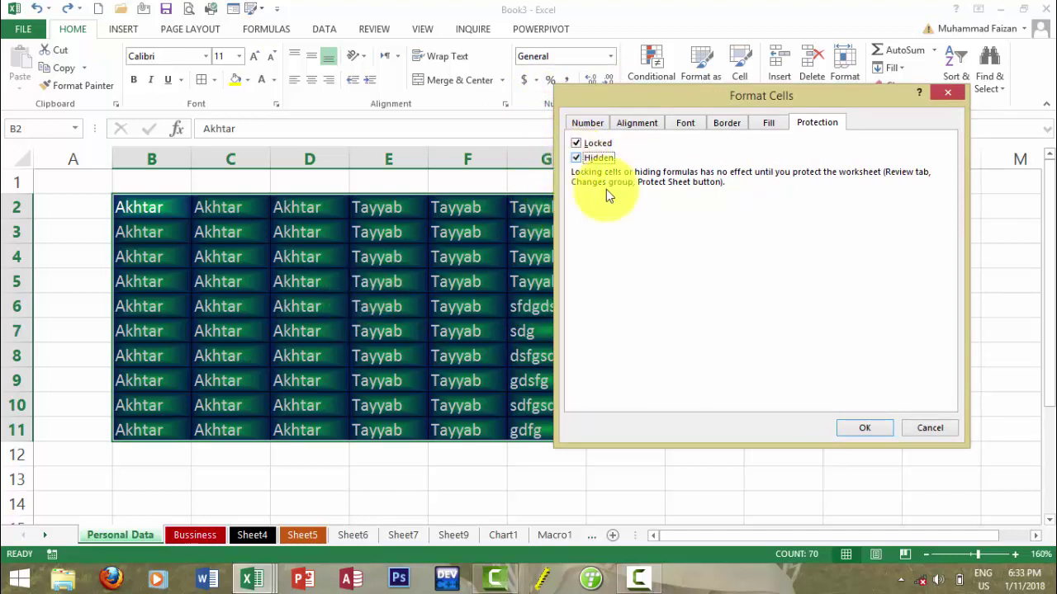
{"action": "left_click", "coordinate": [945, 433]}
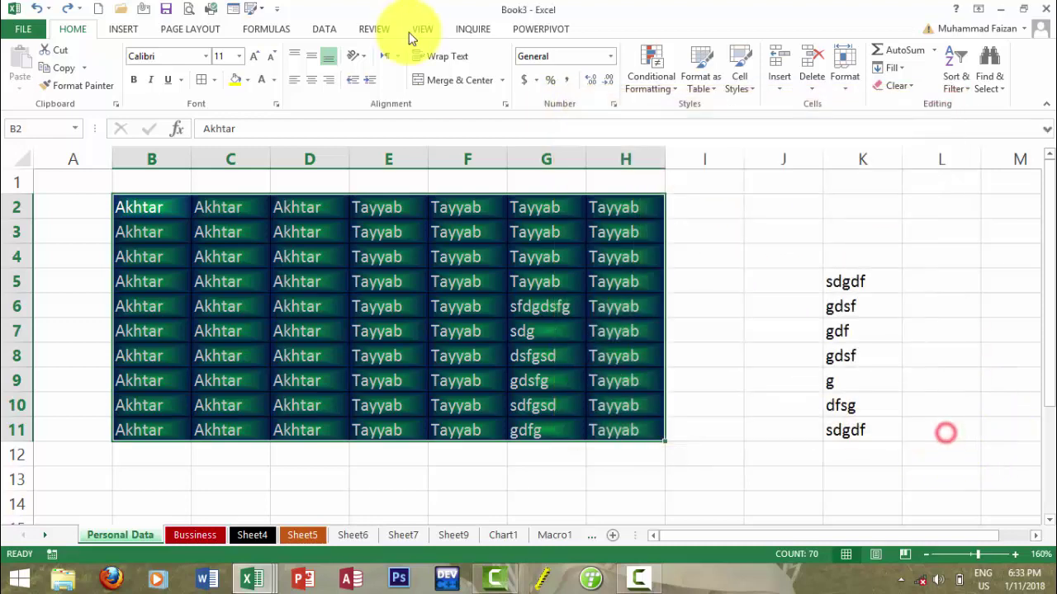
{"action": "left_click", "coordinate": [373, 30]}
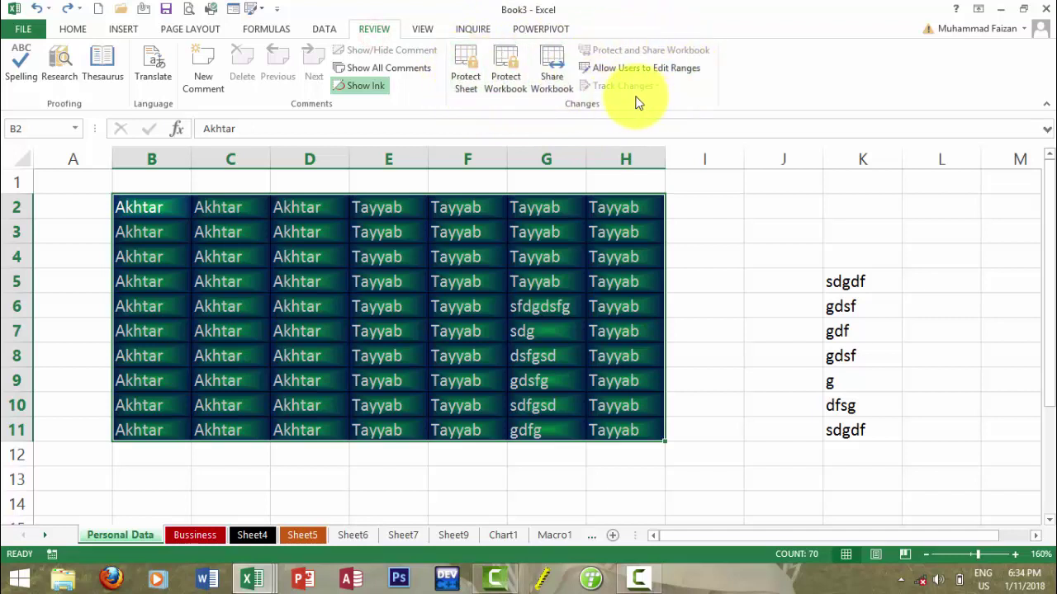
{"action": "left_click", "coordinate": [72, 29]}
{"action": "left_click", "coordinate": [844, 76]}
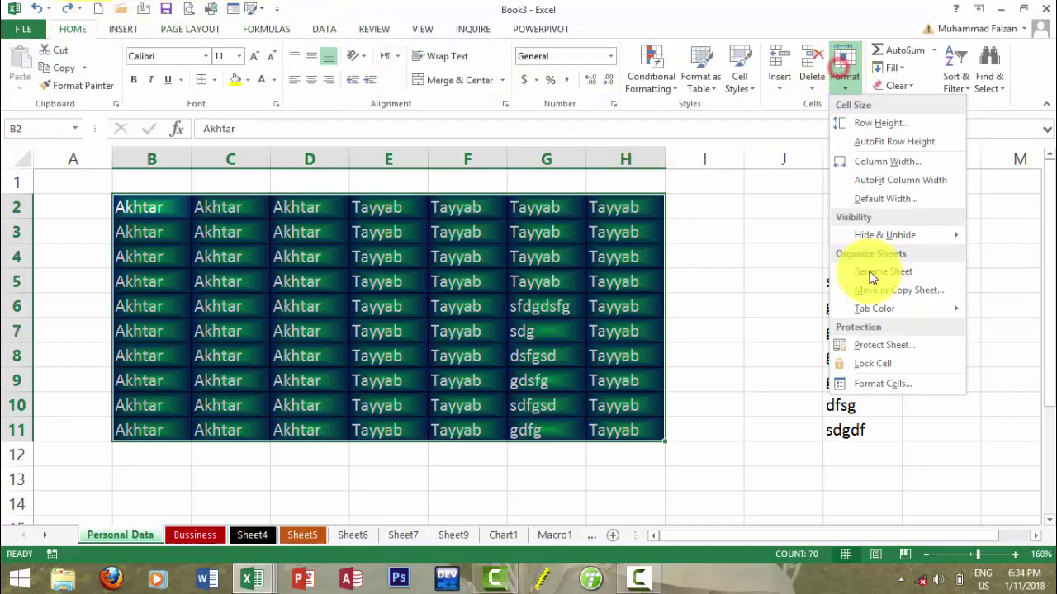
{"action": "left_click", "coordinate": [874, 382]}
{"action": "left_click", "coordinate": [772, 123]}
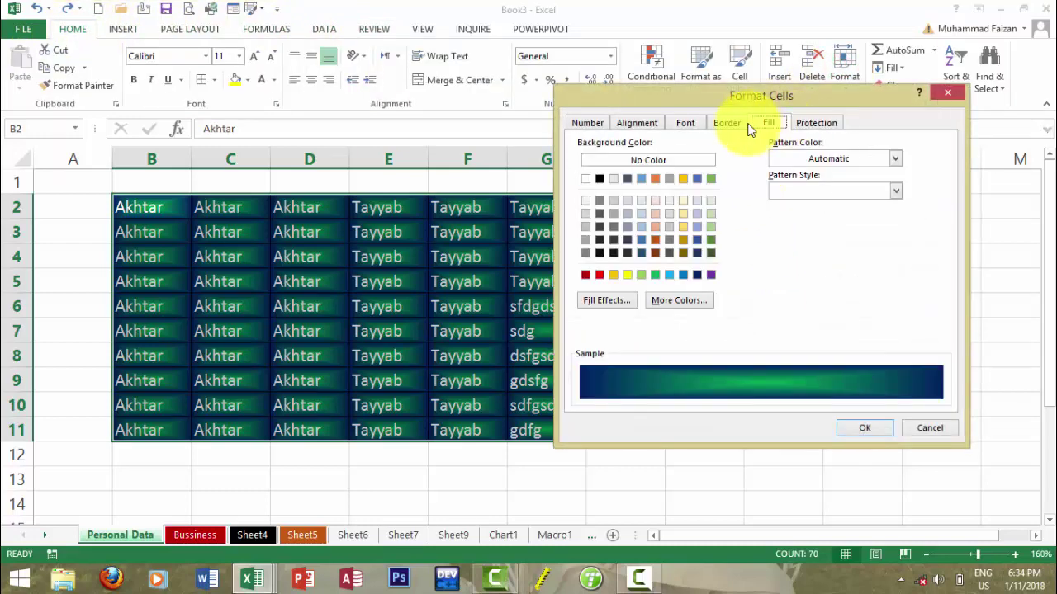
{"action": "left_click", "coordinate": [735, 123]}
{"action": "left_click", "coordinate": [685, 123]}
{"action": "left_click", "coordinate": [636, 123]}
{"action": "left_click", "coordinate": [600, 123]}
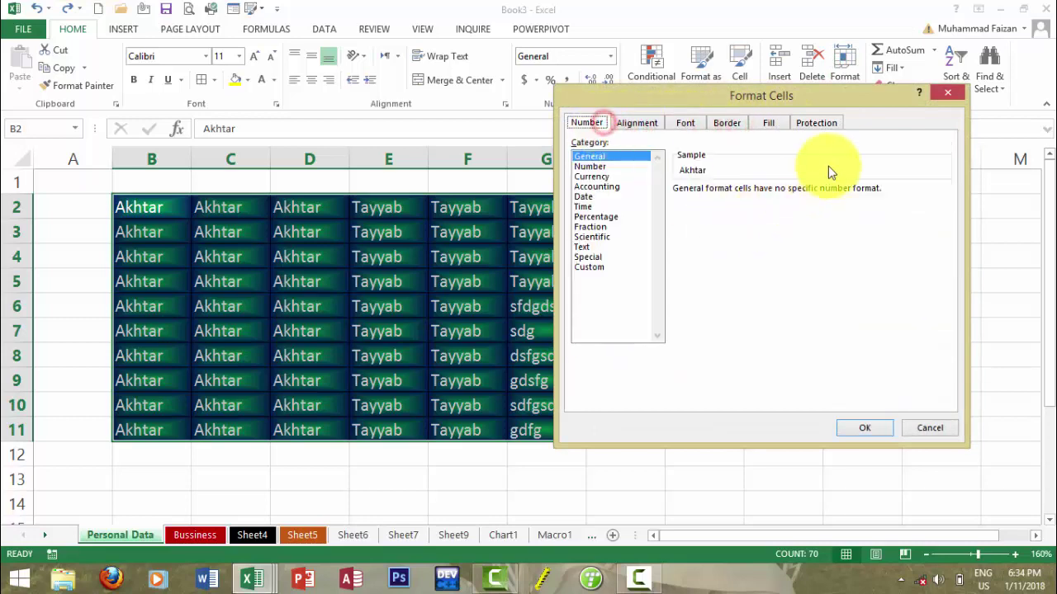
{"action": "left_click", "coordinate": [945, 93]}
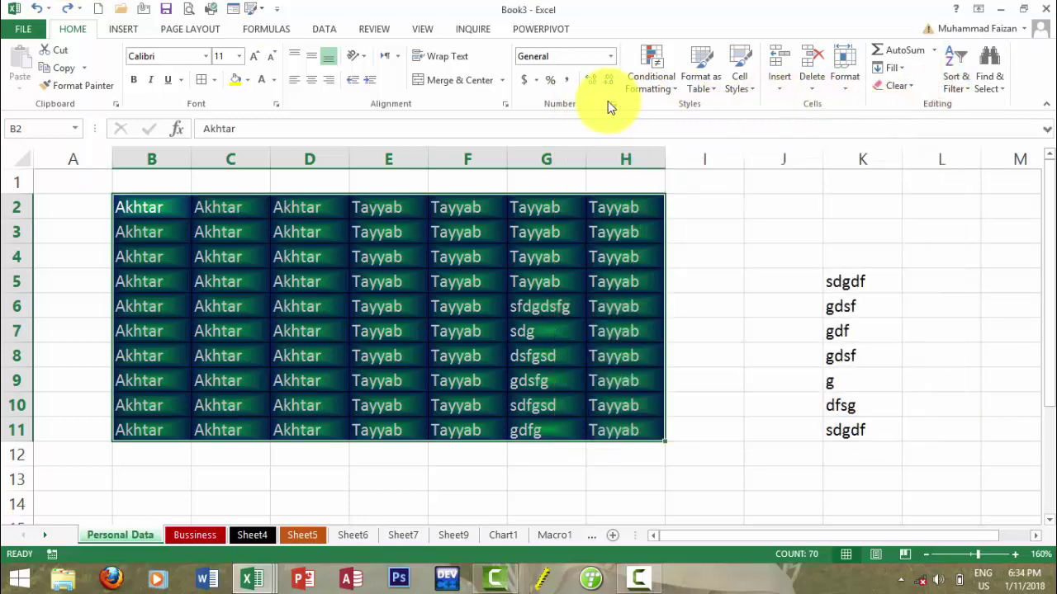